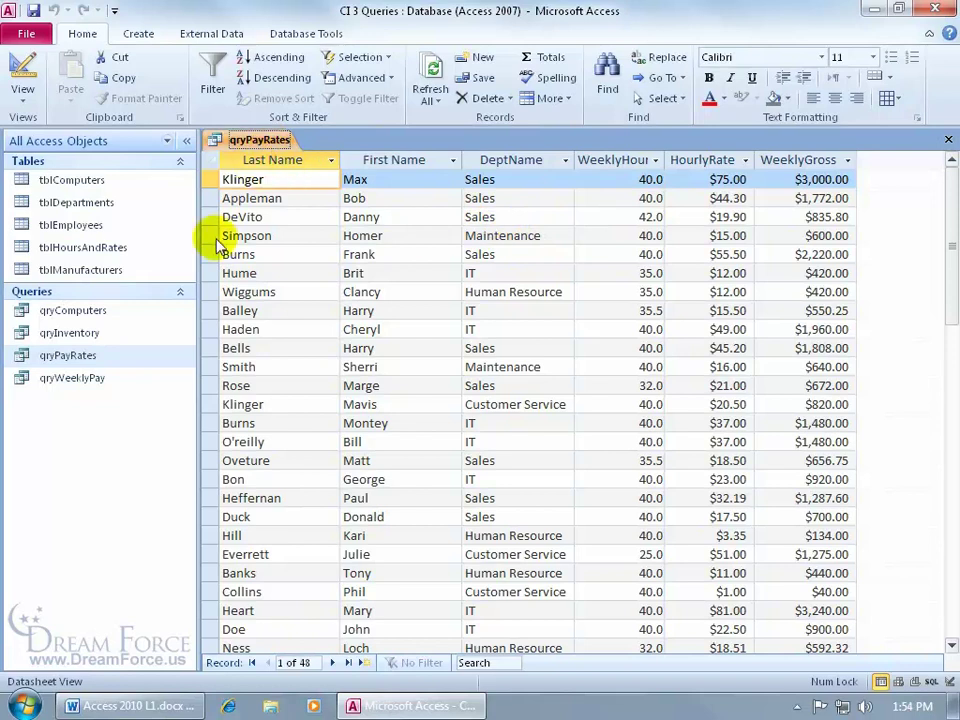
# Open the qryWeeklyPay query alongside qryPayRates and switch between the two tabs
pyautogui.doubleClick(72, 378)
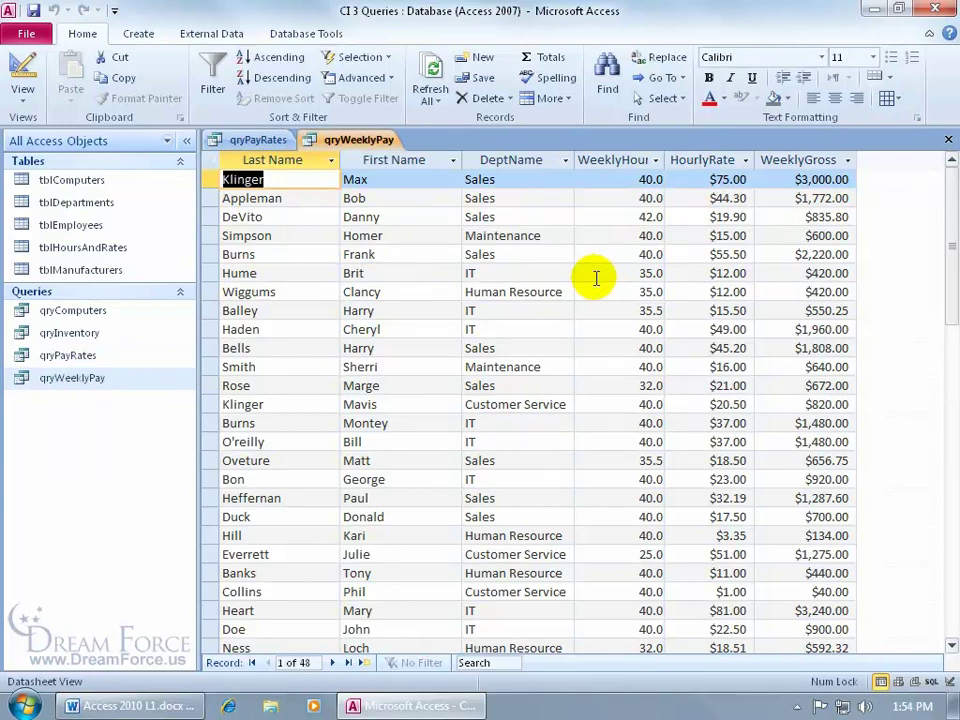
pyautogui.click(245, 140)
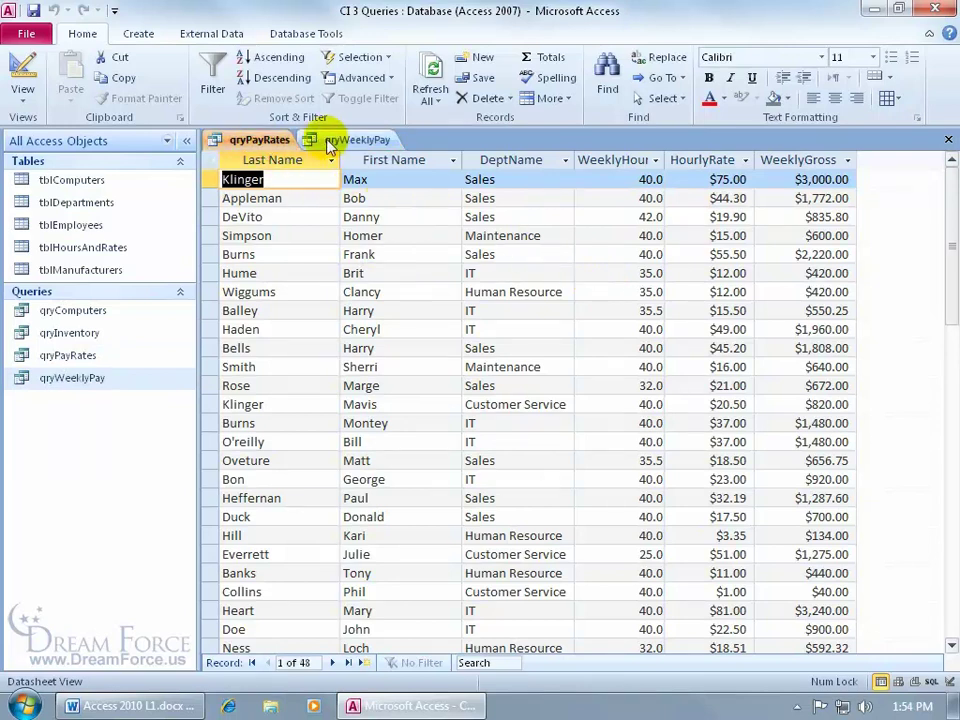
pyautogui.click(347, 142)
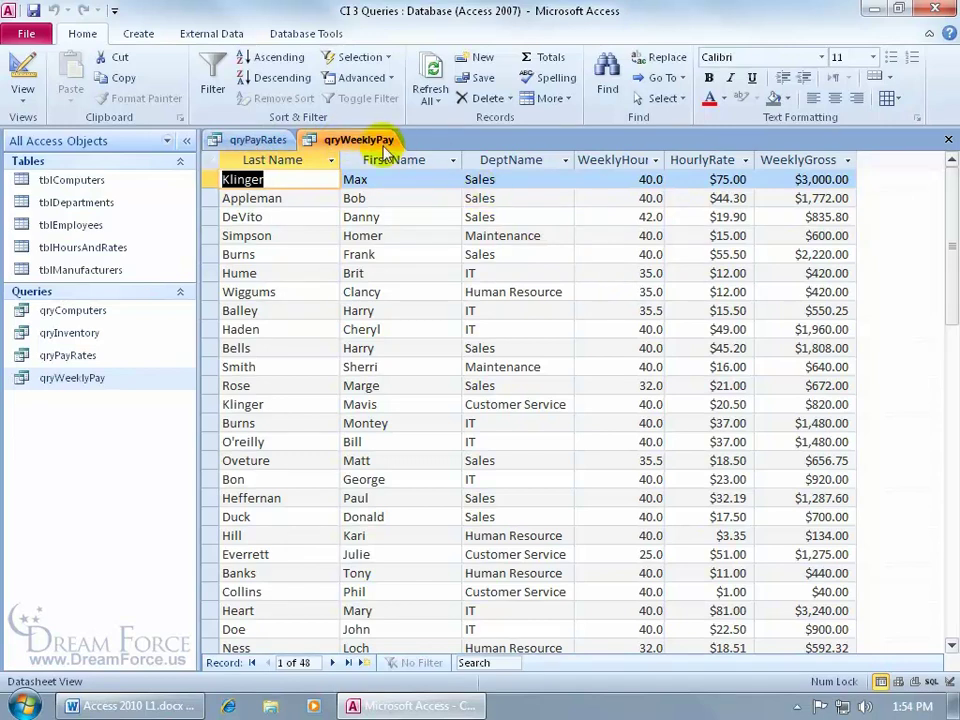
# Start saving a copy of the query under a new name, then cancel and return to the datasheet
pyautogui.click(36, 36)
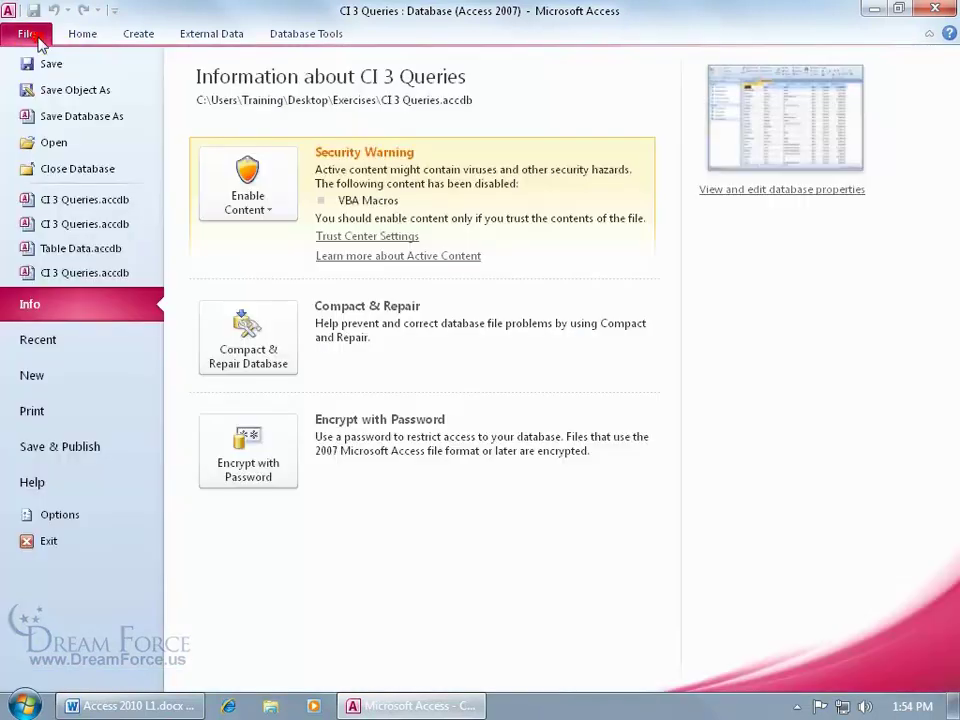
pyautogui.click(76, 90)
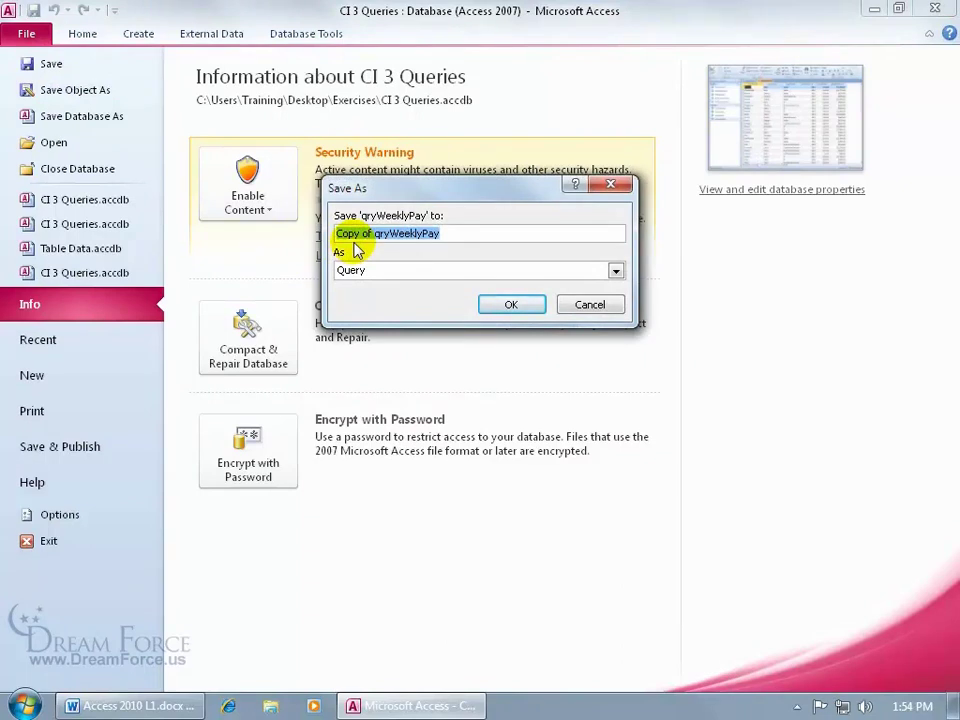
pyautogui.click(566, 303)
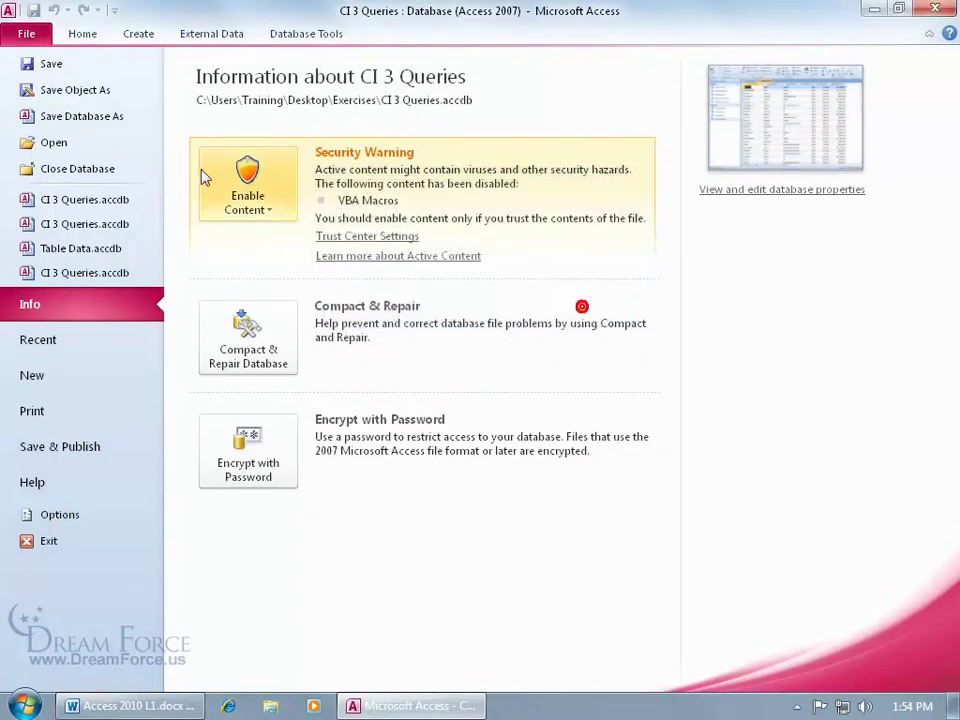
pyautogui.click(28, 30)
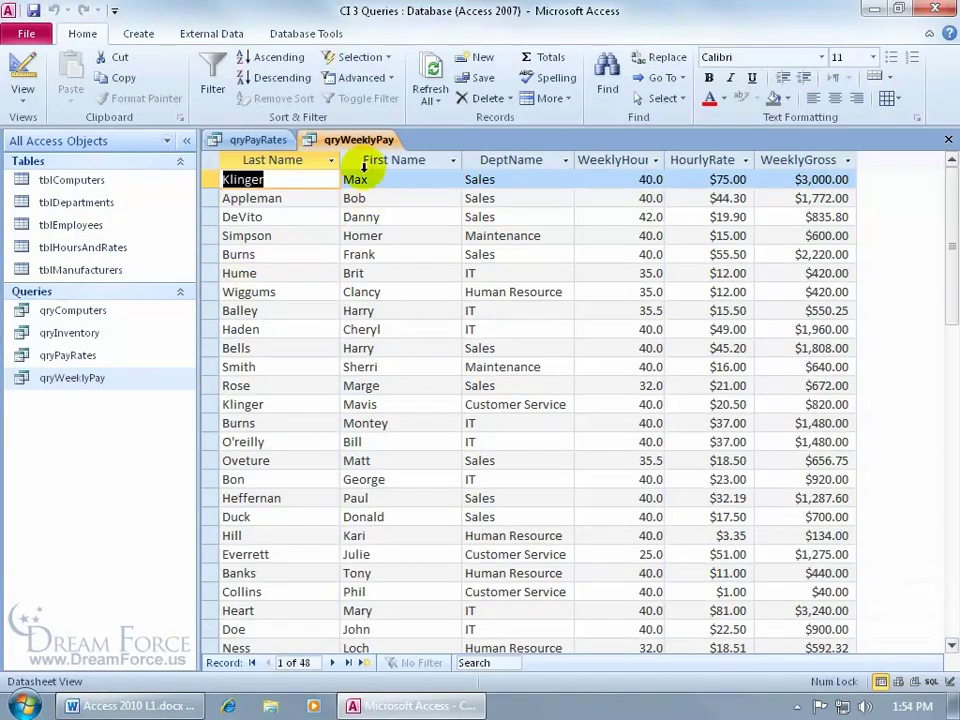
# Close the qryPayRates tab and switch qryWeeklyPay to Design View
pyautogui.rightClick(241, 142)
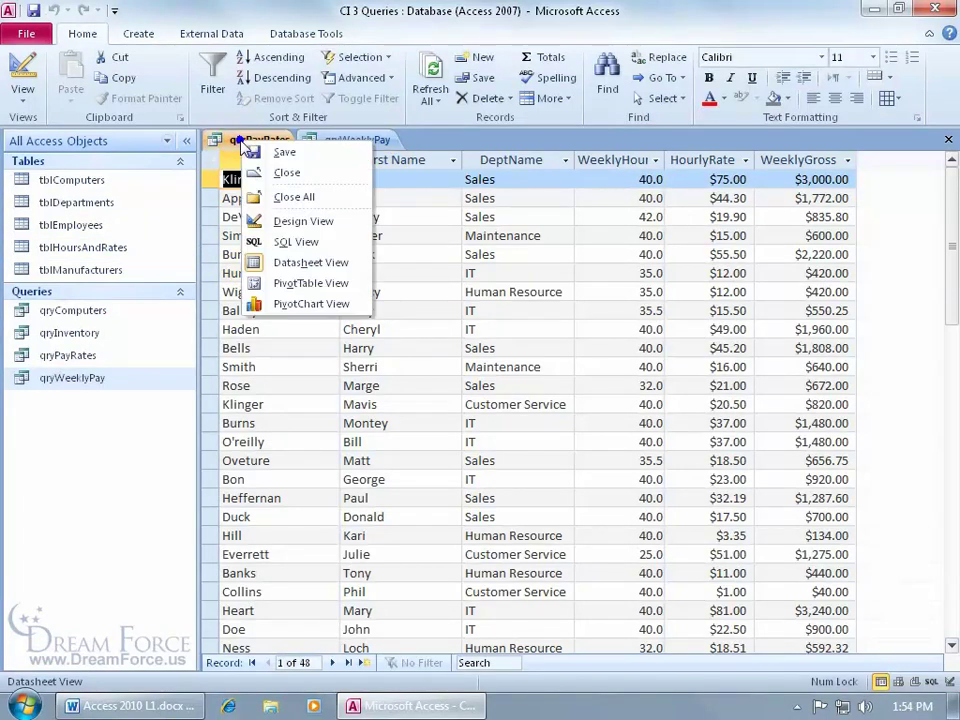
pyautogui.click(264, 172)
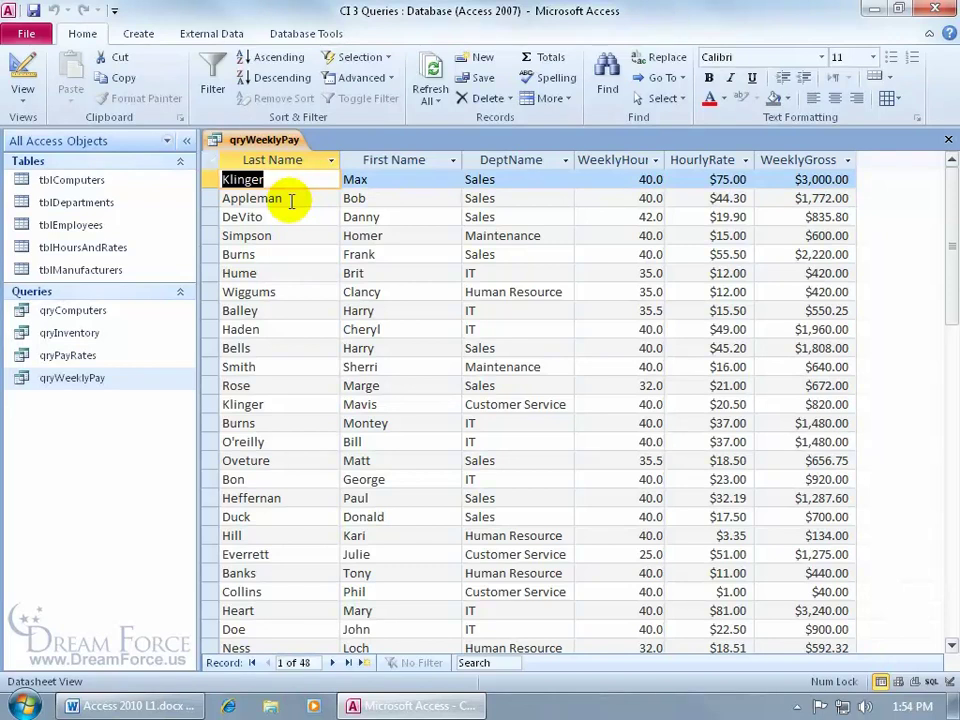
pyautogui.click(21, 80)
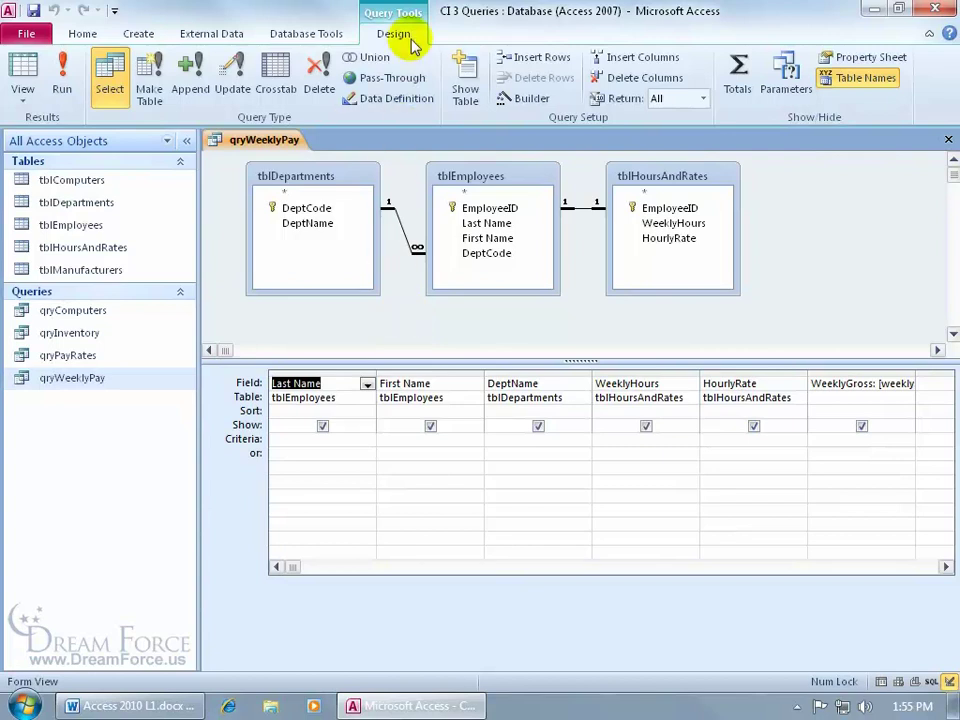
# Turn on Totals so every qryWeeklyPay column gets a Group By total
pyautogui.click(740, 76)
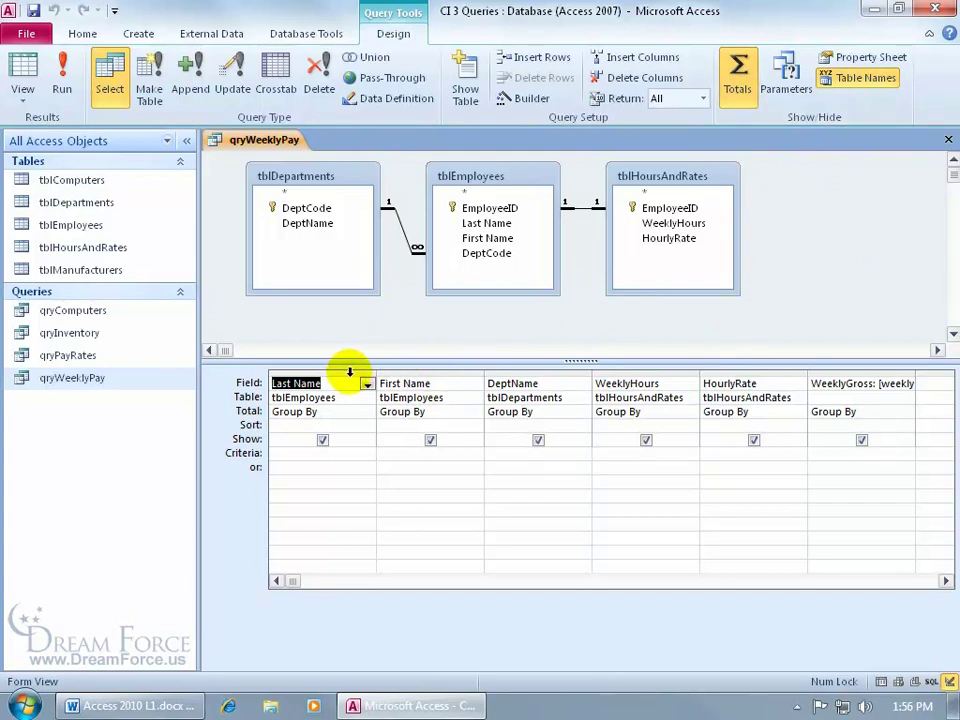
# Delete the Last Name, First Name and HourlyRate columns from the query grid
pyautogui.click(350, 372)
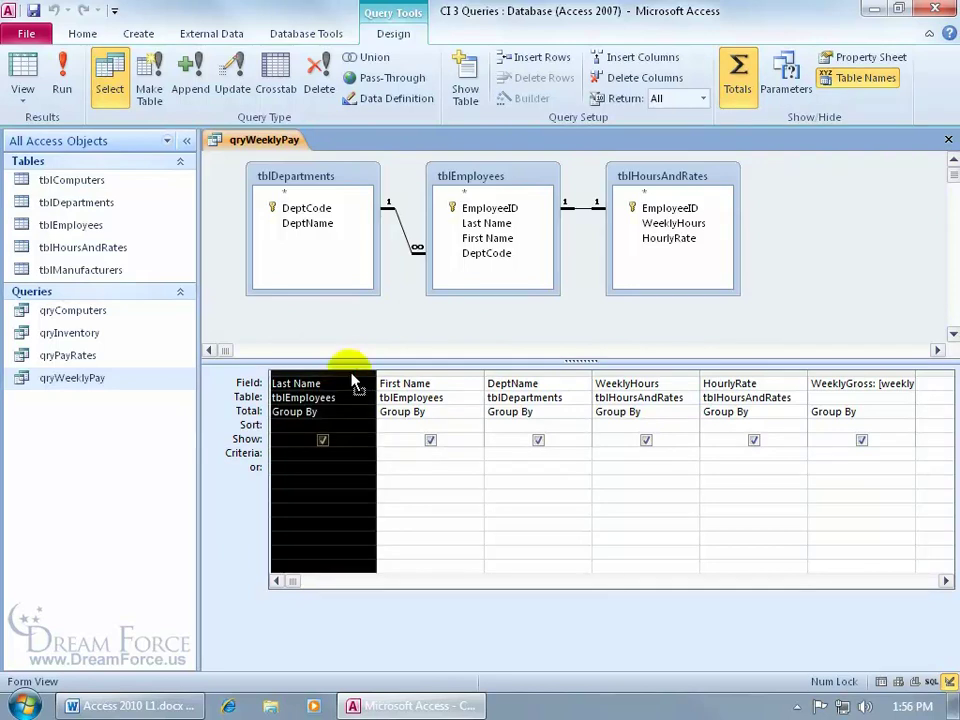
pyautogui.press('Delete')
pyautogui.click(343, 372)
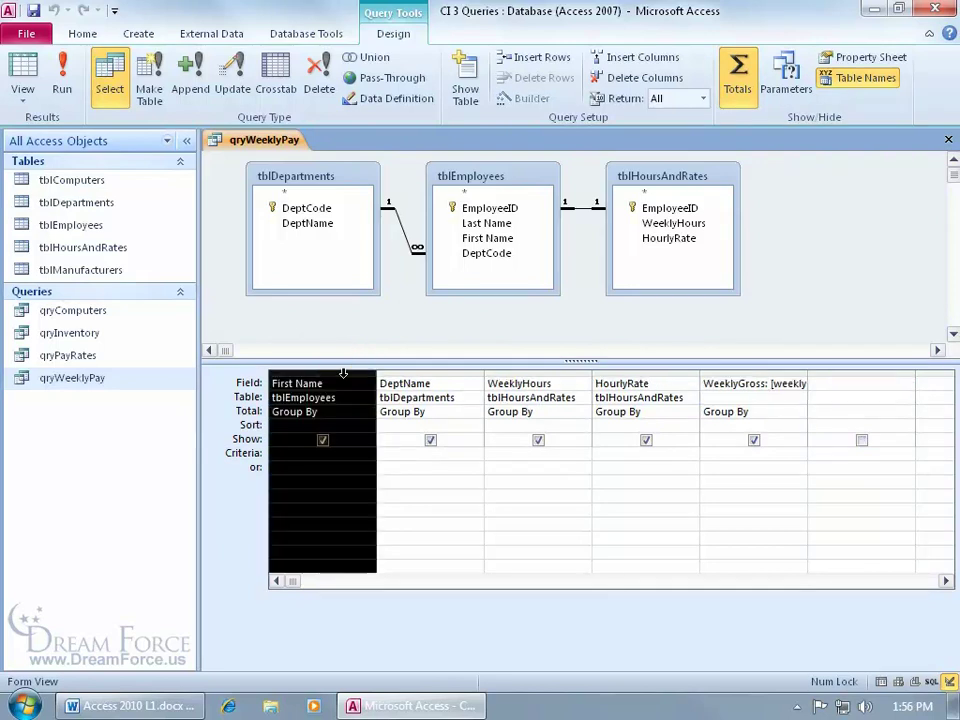
pyautogui.moveTo(343, 372); pyautogui.dragTo(364, 372)
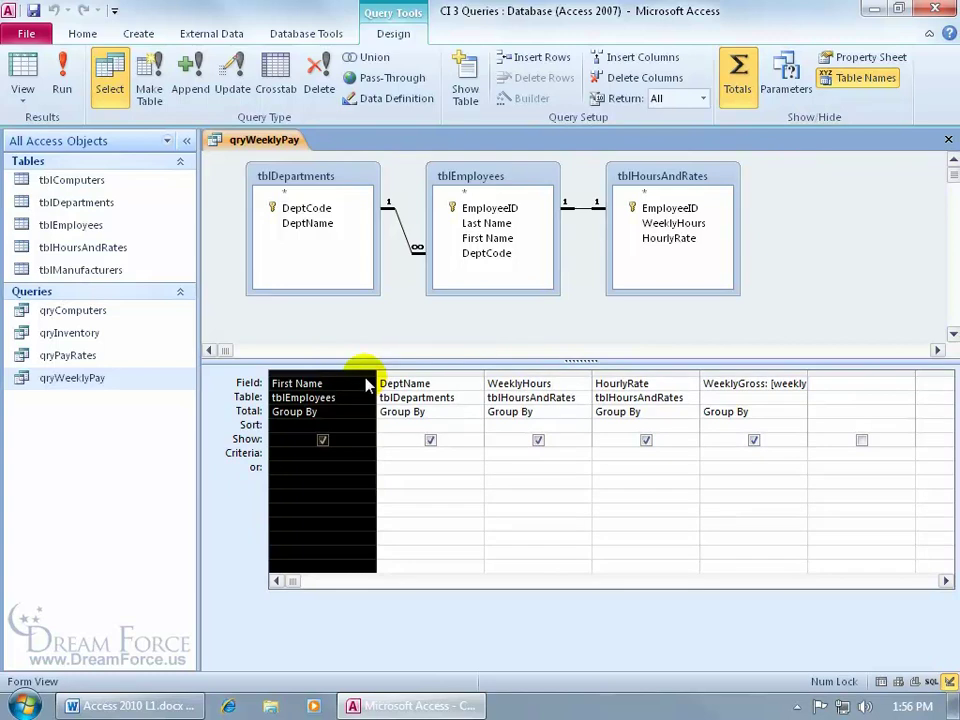
pyautogui.press('Delete')
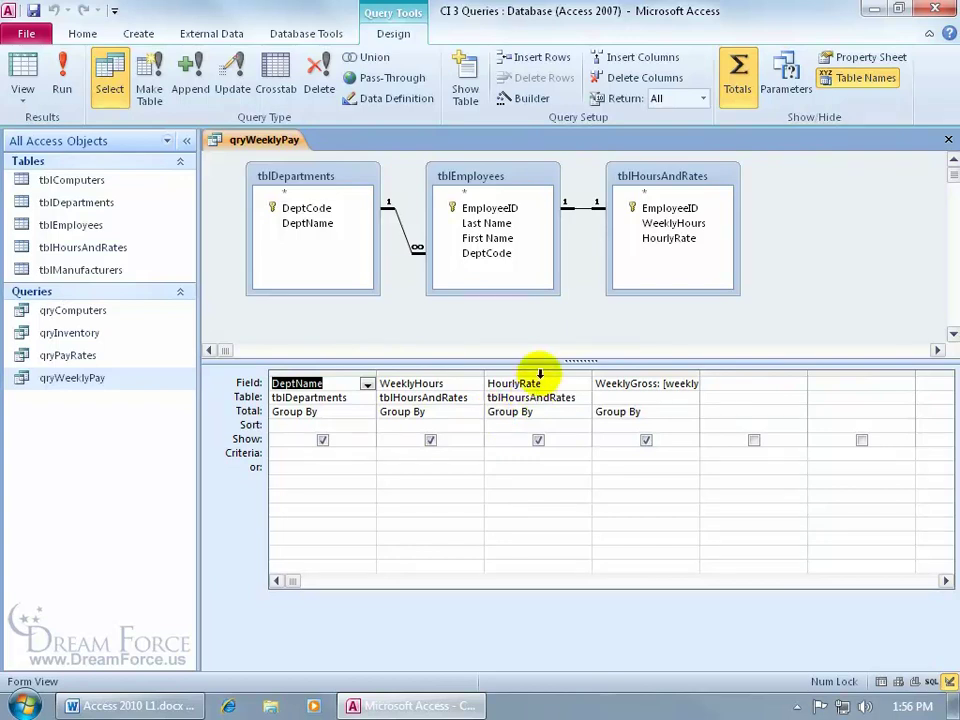
pyautogui.click(540, 374)
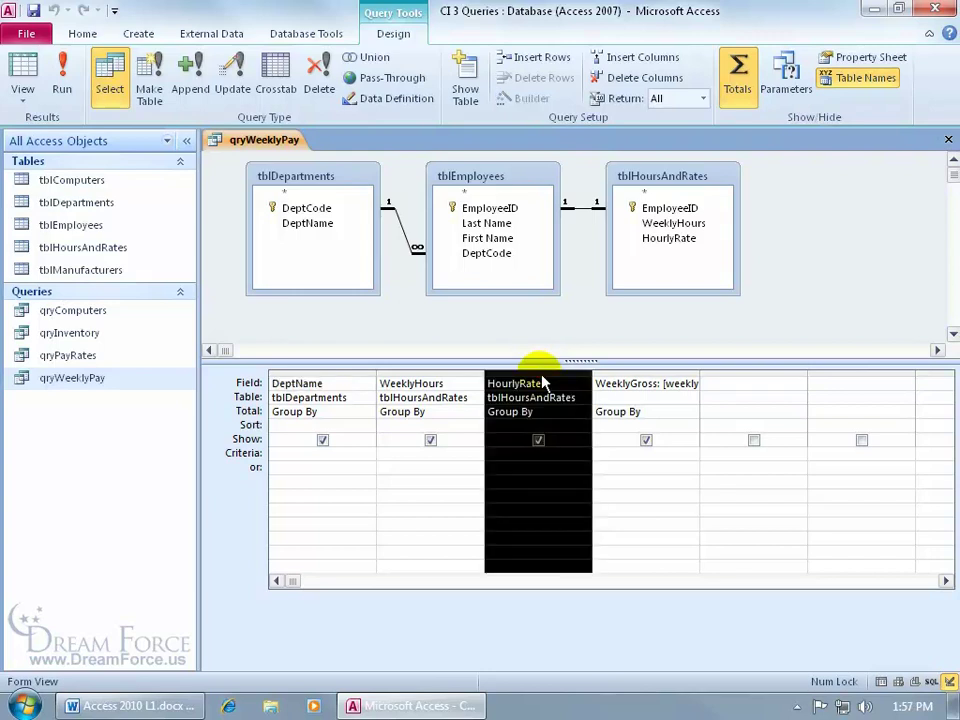
pyautogui.press('Delete')
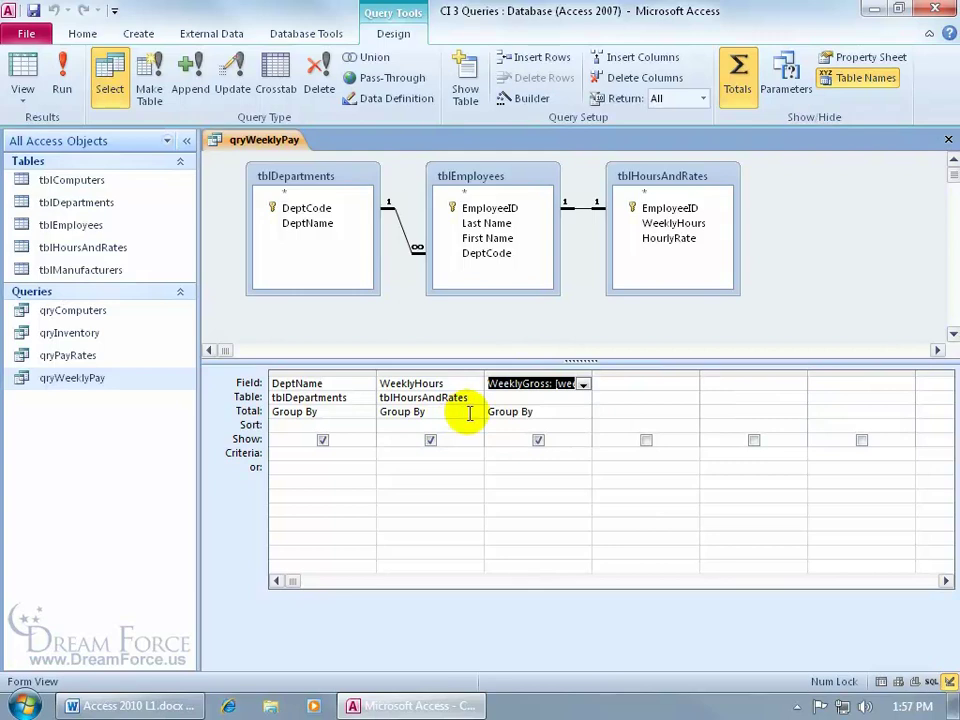
pyautogui.click(473, 413)
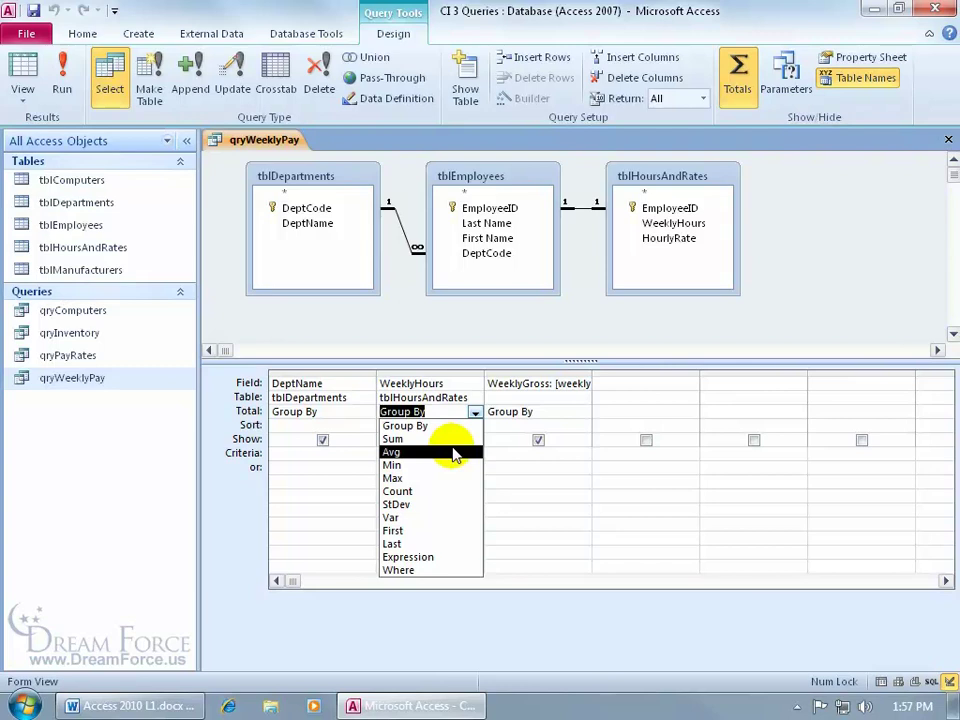
# Set WeeklyHours to Avg and WeeklyGross to Sum, then run the query for five department rows
pyautogui.click(424, 451)
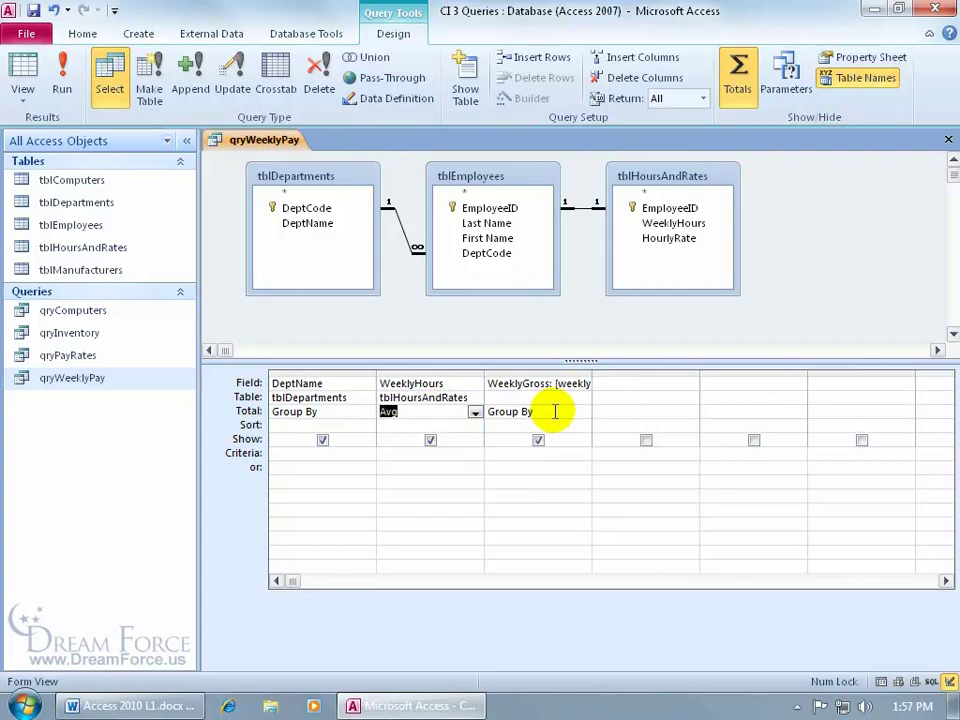
pyautogui.click(555, 411)
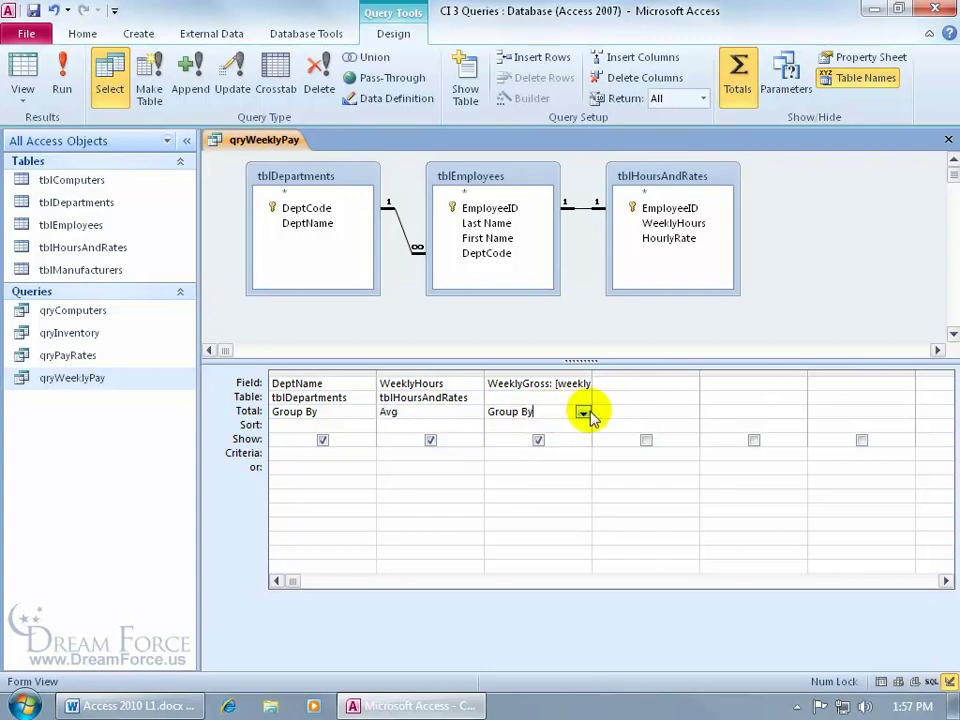
pyautogui.click(583, 413)
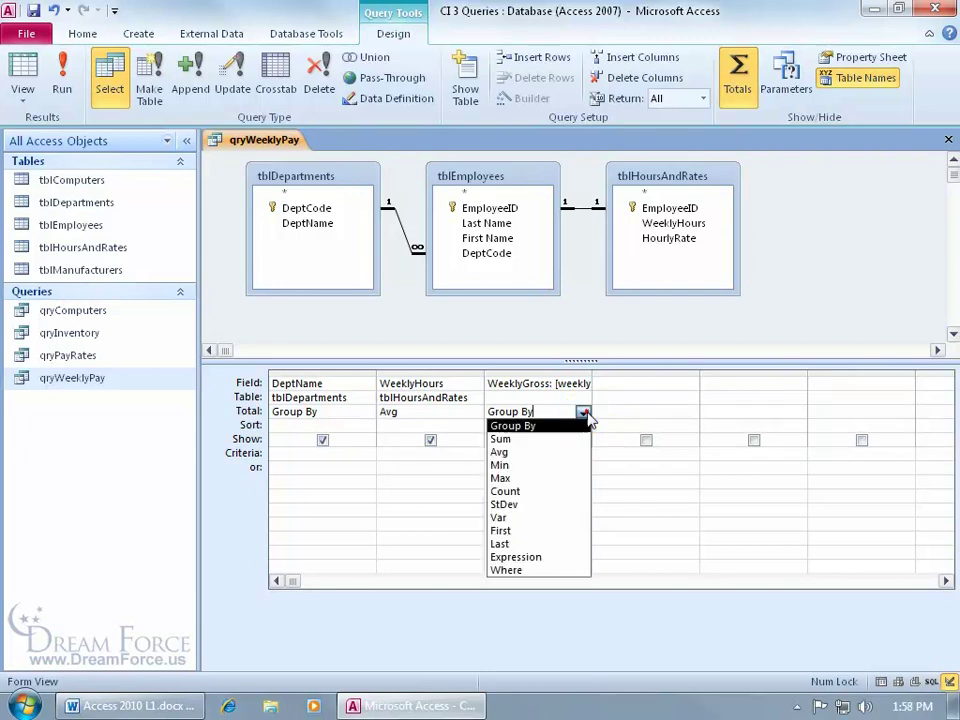
pyautogui.click(571, 437)
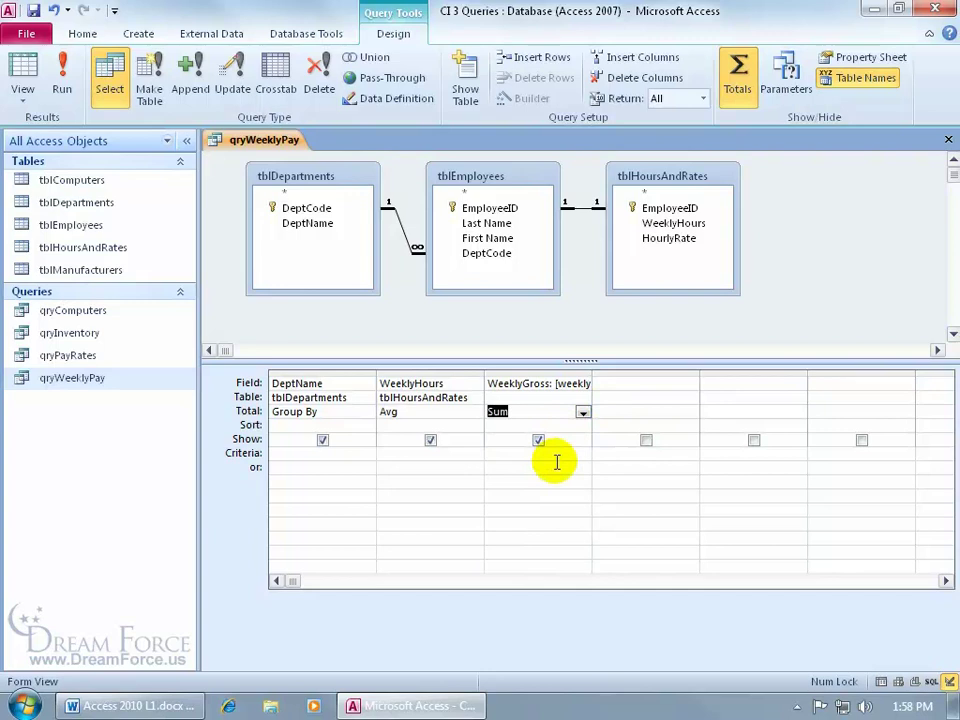
pyautogui.click(63, 78)
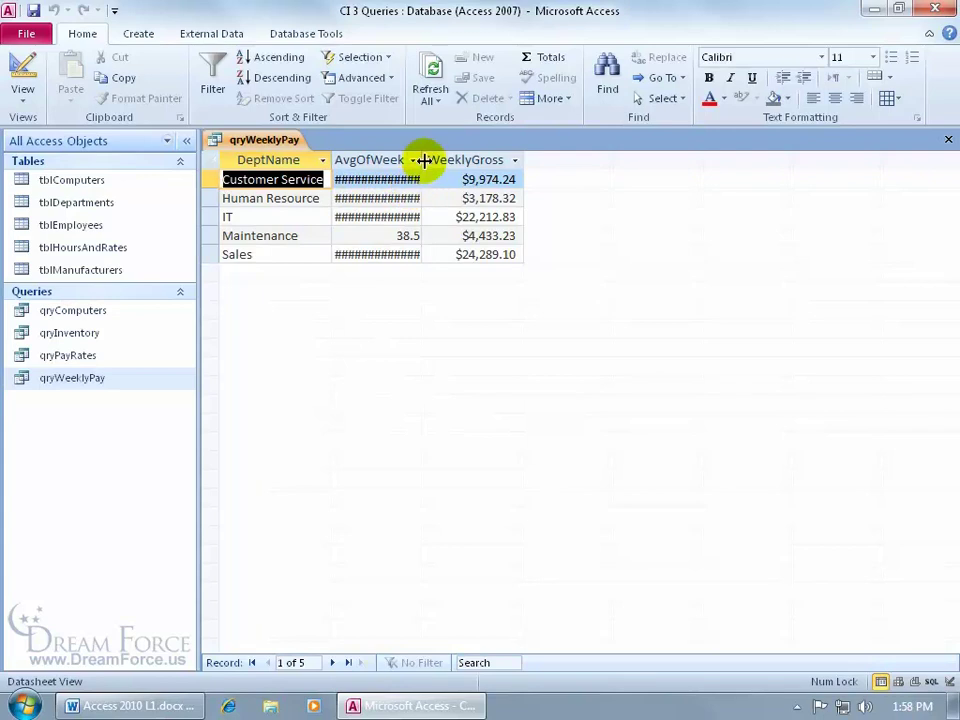
# Auto-fit the AvgOfWeeklyHours column width, then return to Design View
pyautogui.doubleClick(424, 160)
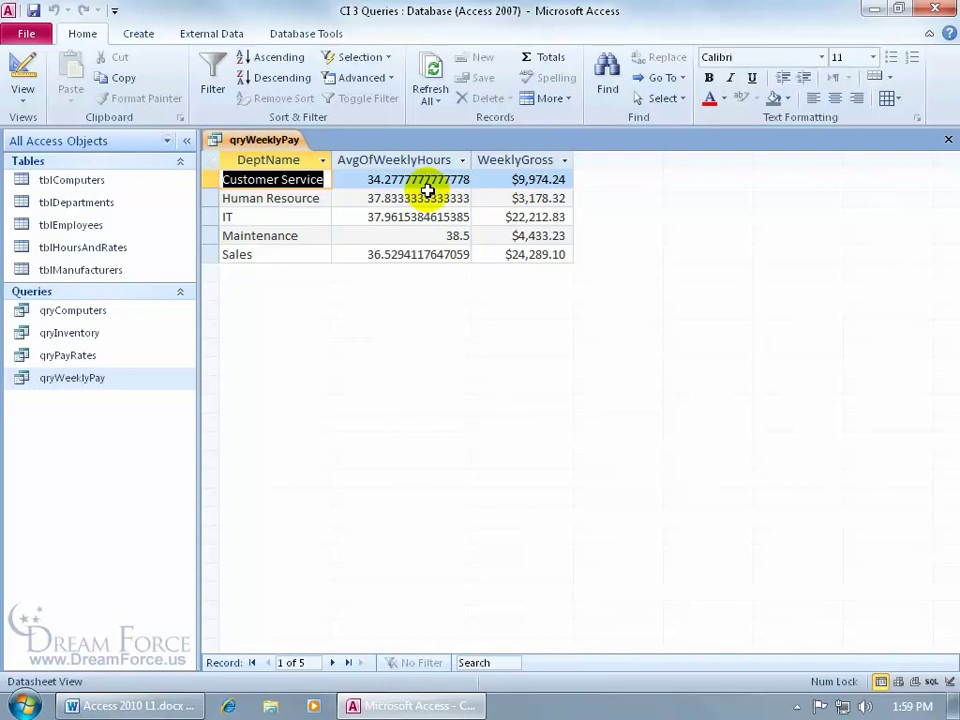
pyautogui.click(22, 68)
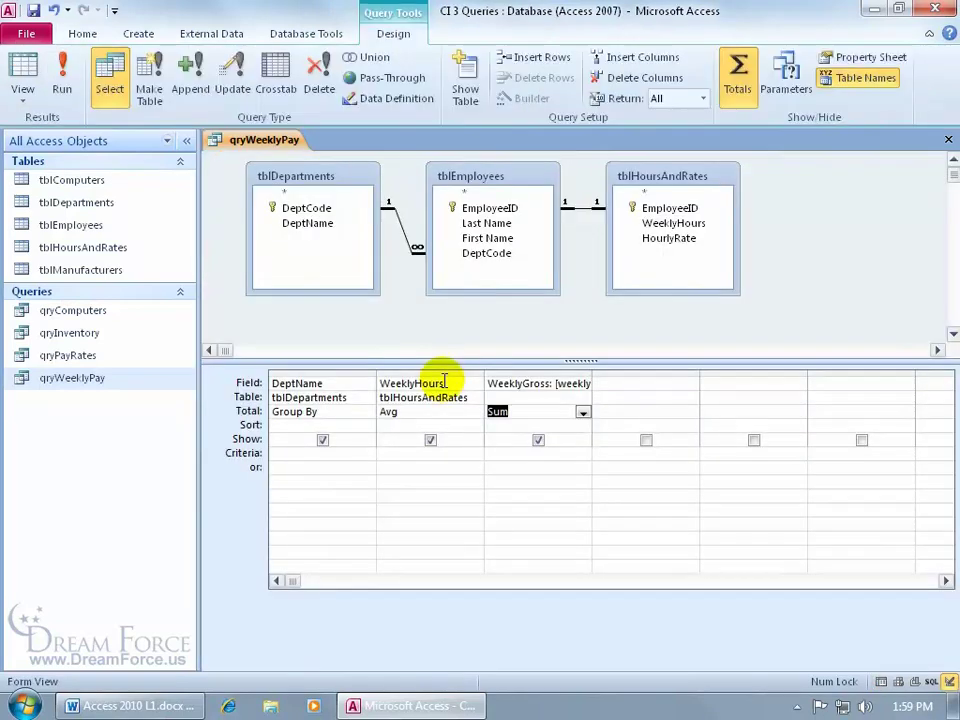
# Open the Property Sheet for the WeeklyHours field
pyautogui.click(444, 382)
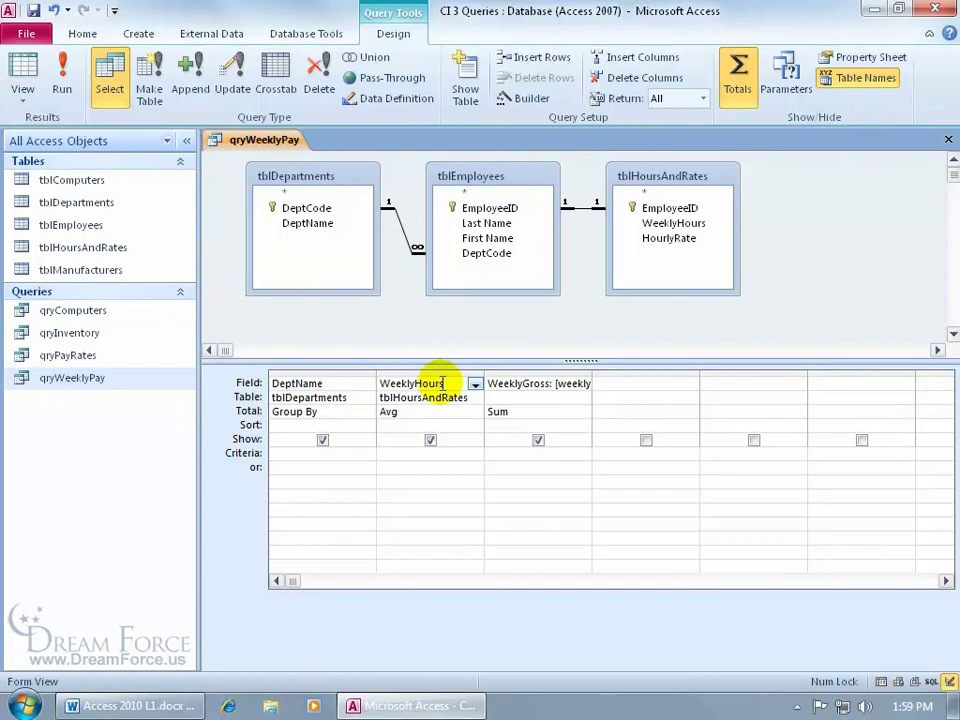
pyautogui.rightClick(444, 383)
pyautogui.click(482, 549)
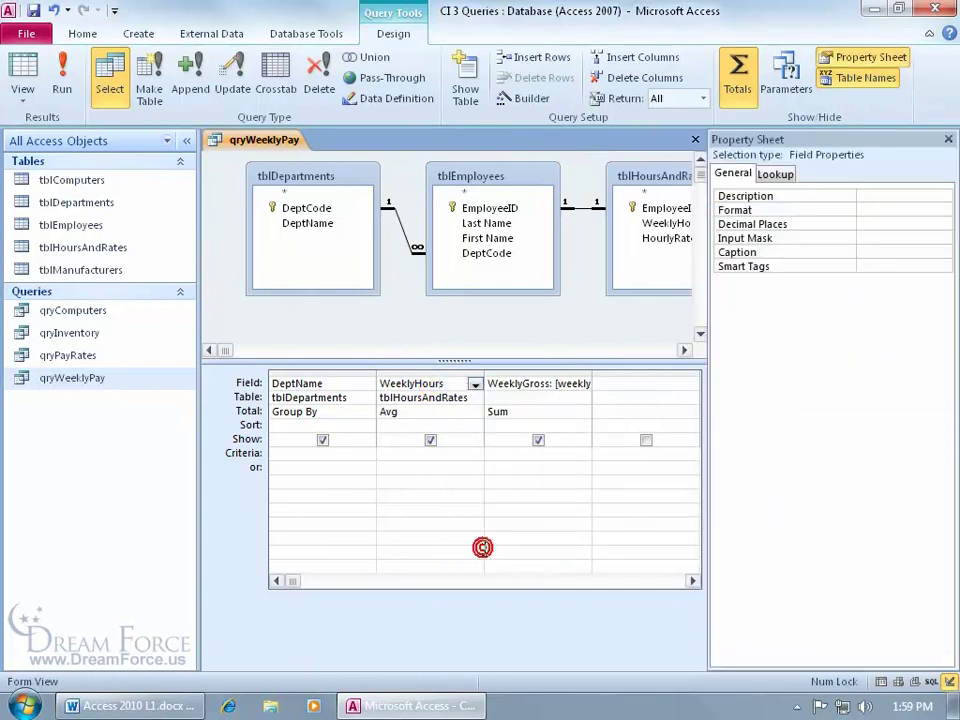
pyautogui.click(947, 139)
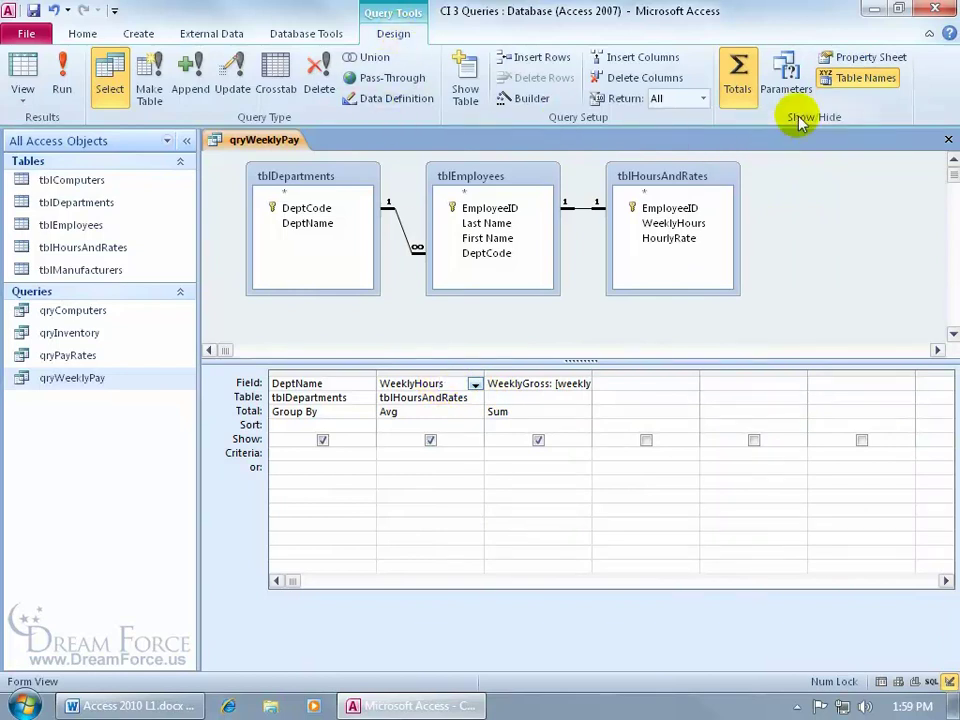
pyautogui.click(853, 58)
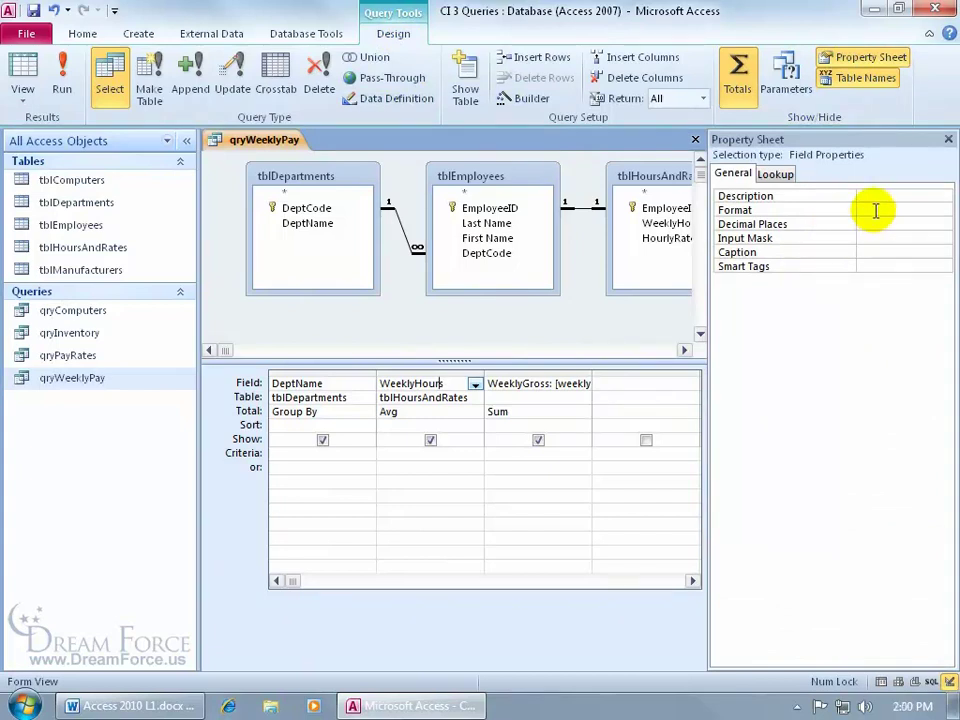
# Set the WeeklyHours Format to Fixed and rerun the query
pyautogui.click(875, 210)
pyautogui.click(943, 210)
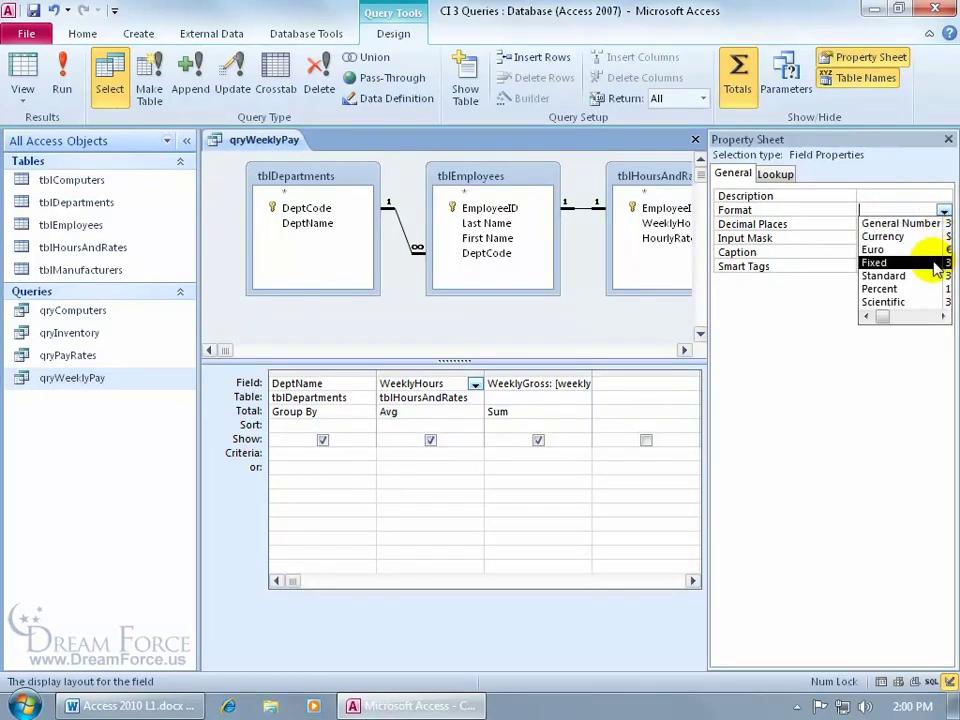
pyautogui.click(943, 316)
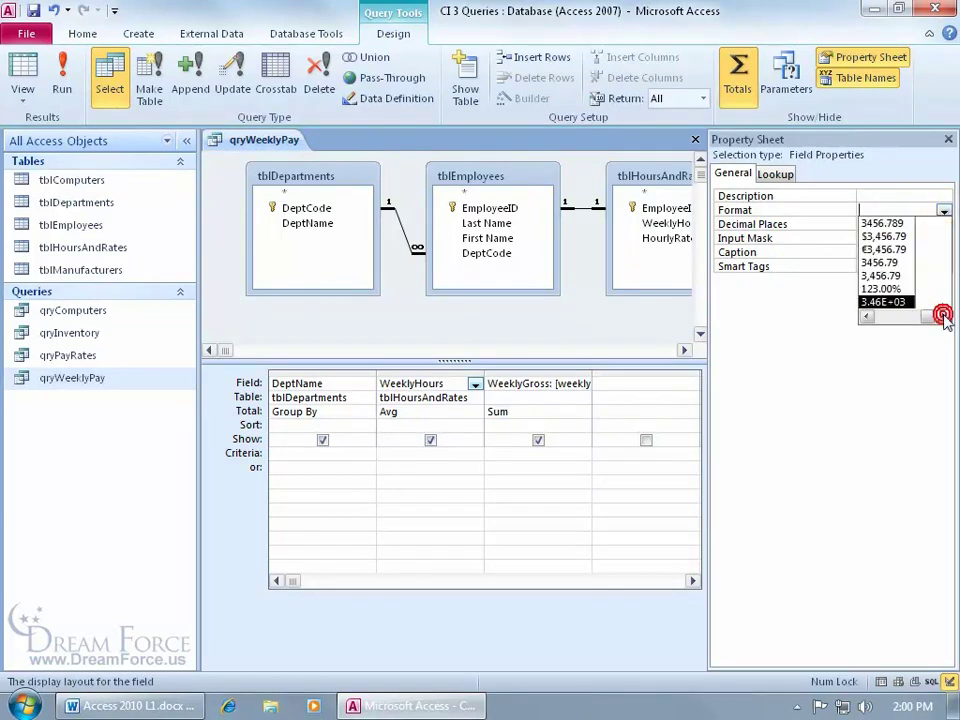
pyautogui.click(866, 317)
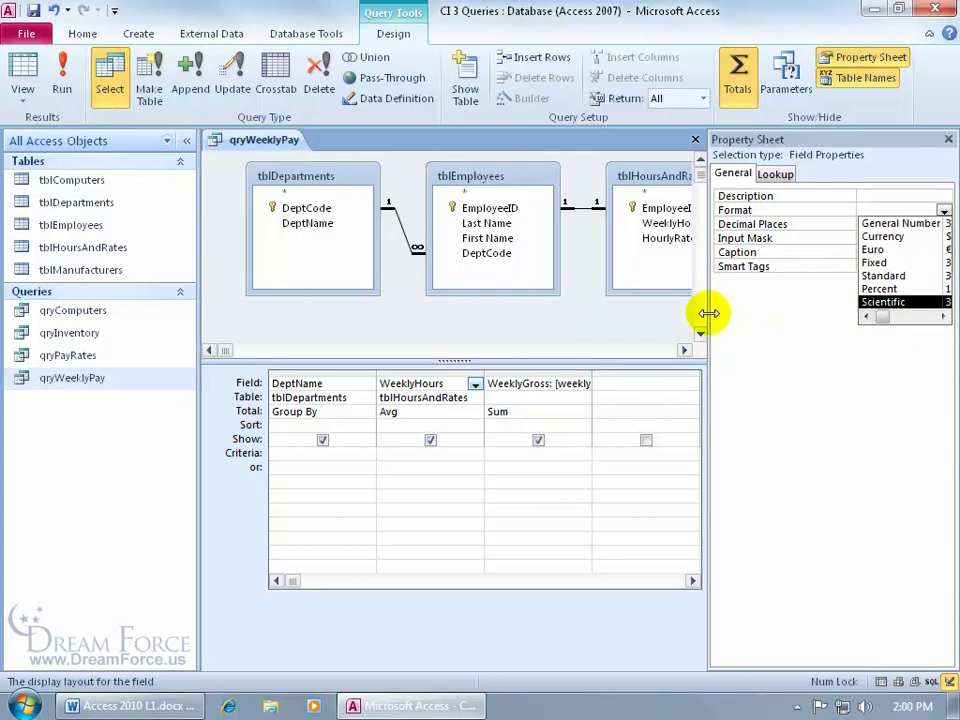
pyautogui.moveTo(708, 313); pyautogui.dragTo(535, 311)
pyautogui.click(943, 210)
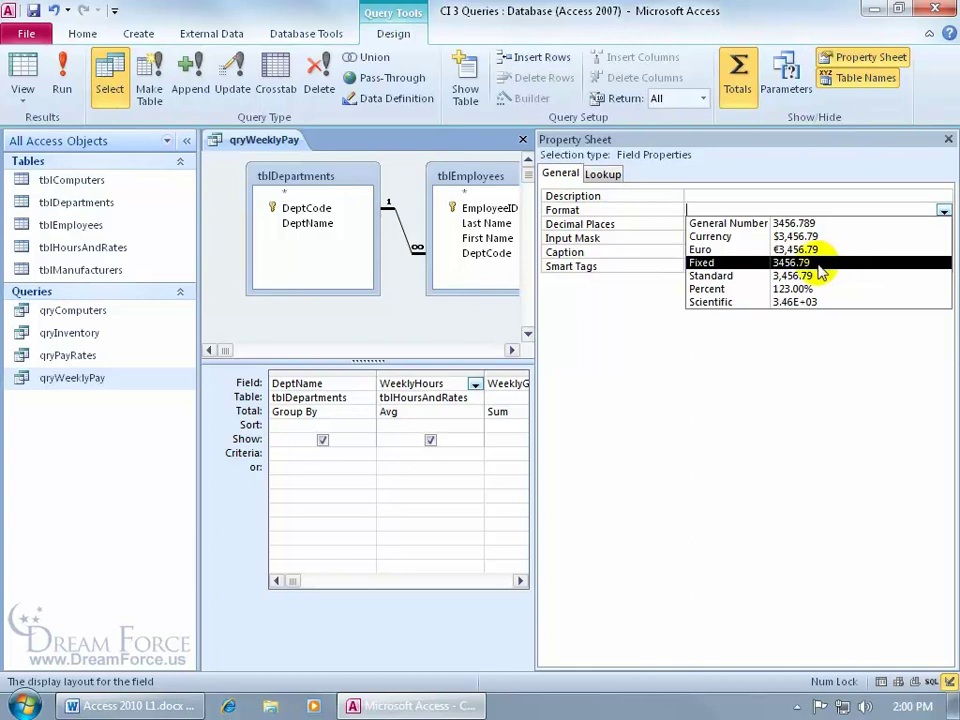
pyautogui.click(818, 264)
pyautogui.moveTo(540, 297); pyautogui.dragTo(737, 317)
pyautogui.click(62, 100)
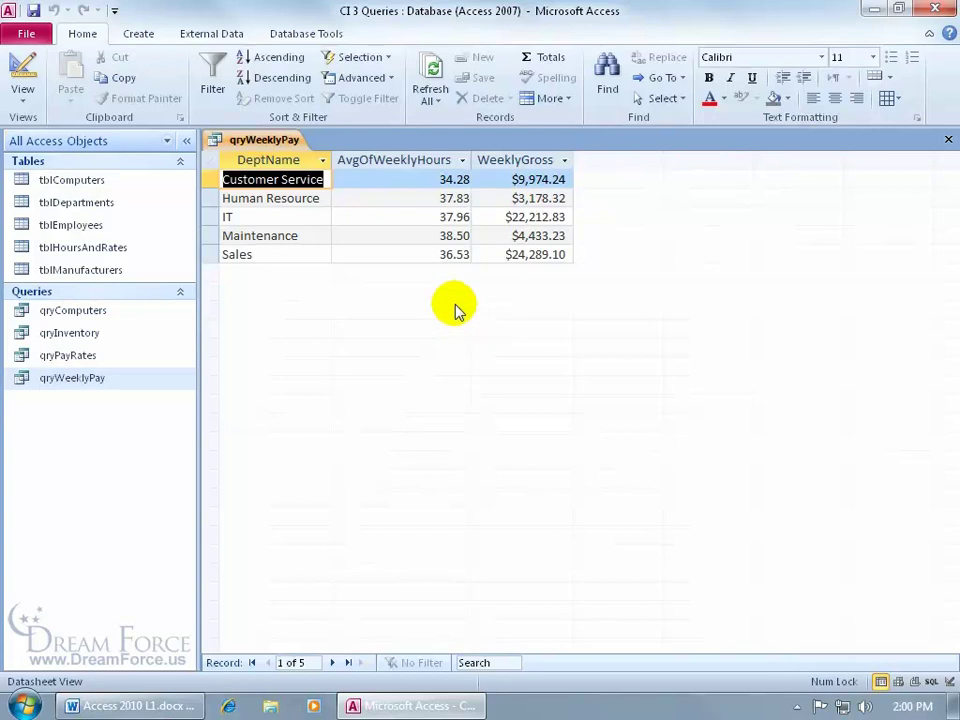
# Set WeeklyHours Decimal Places to 1 in Design View and rerun the query
pyautogui.click(22, 66)
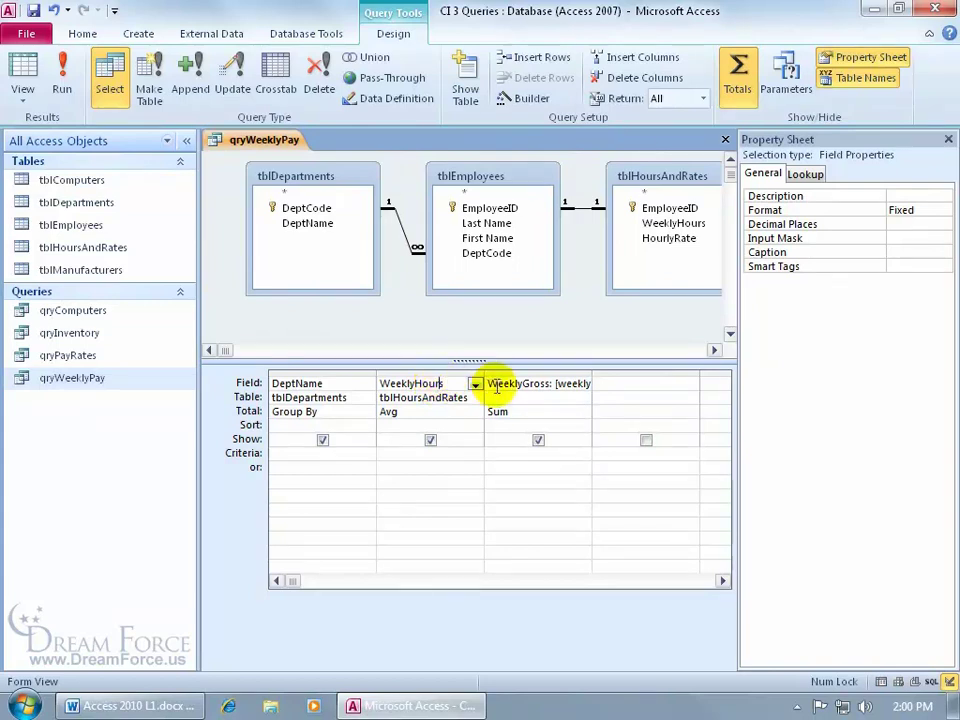
pyautogui.click(535, 383)
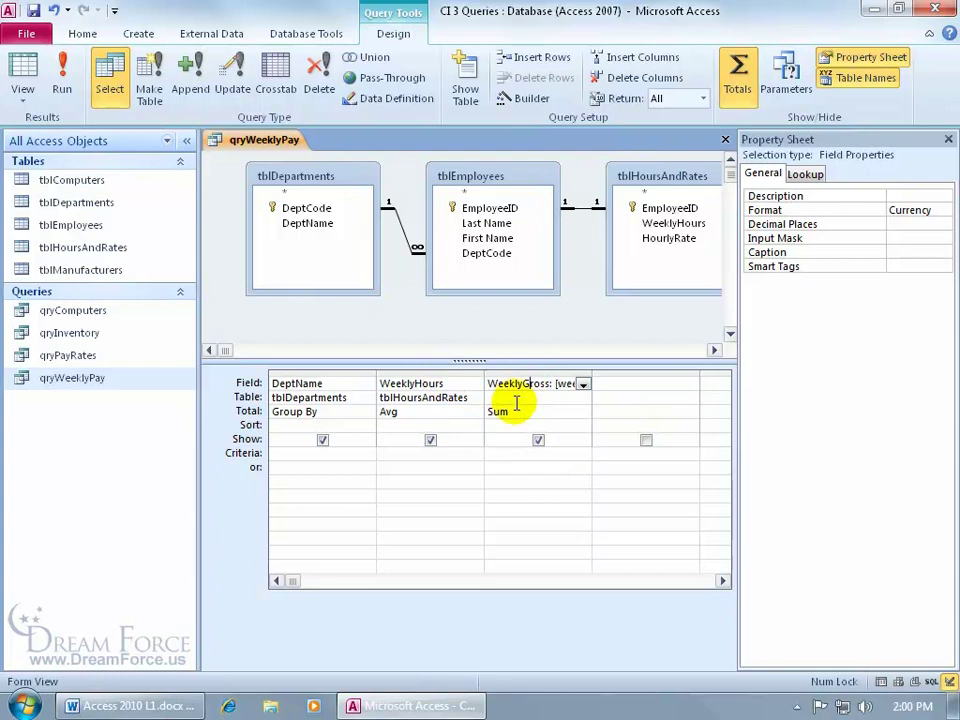
pyautogui.click(425, 381)
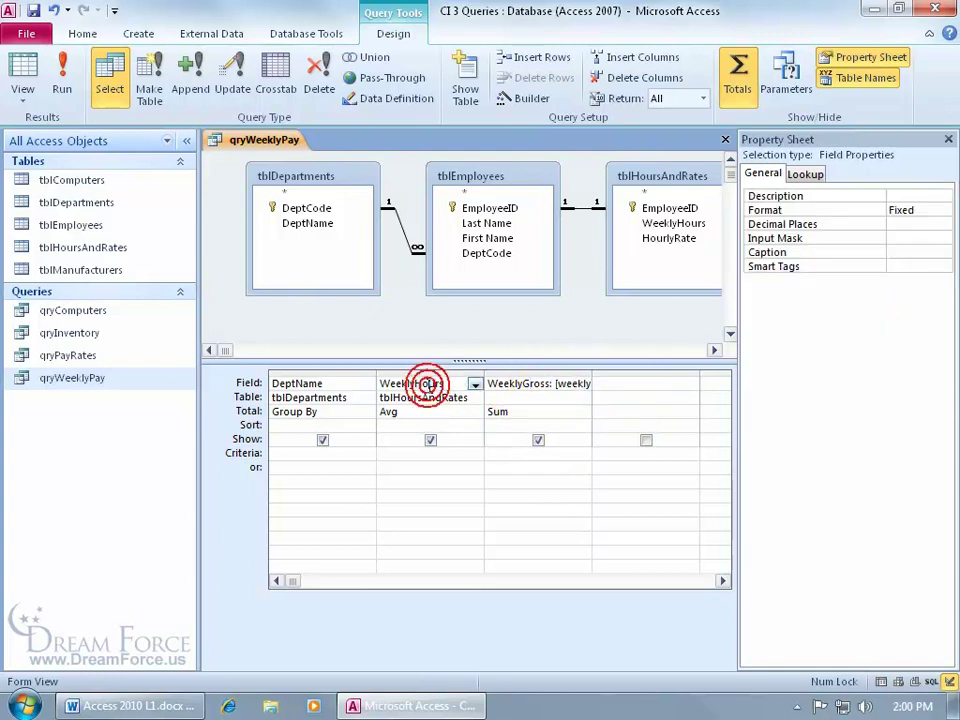
pyautogui.click(921, 224)
pyautogui.click(944, 225)
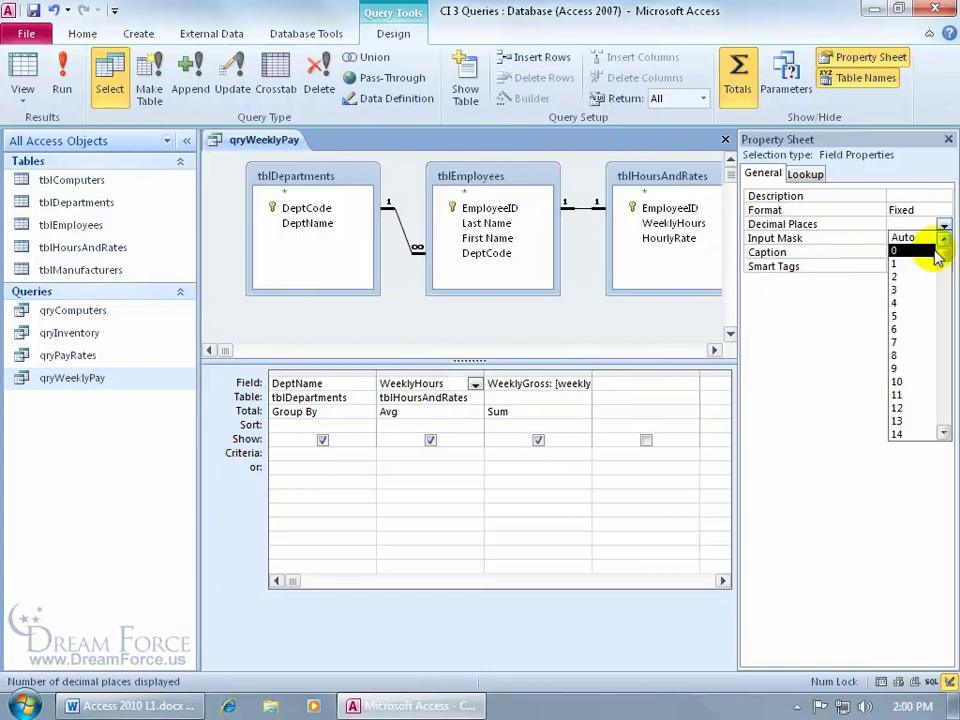
pyautogui.click(929, 261)
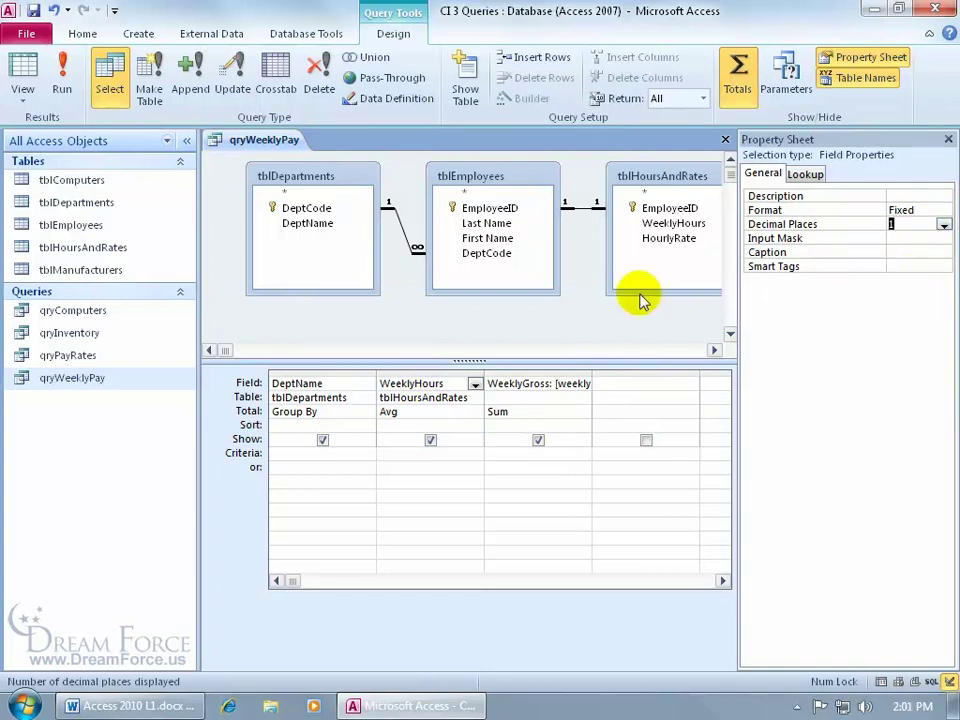
pyautogui.click(61, 68)
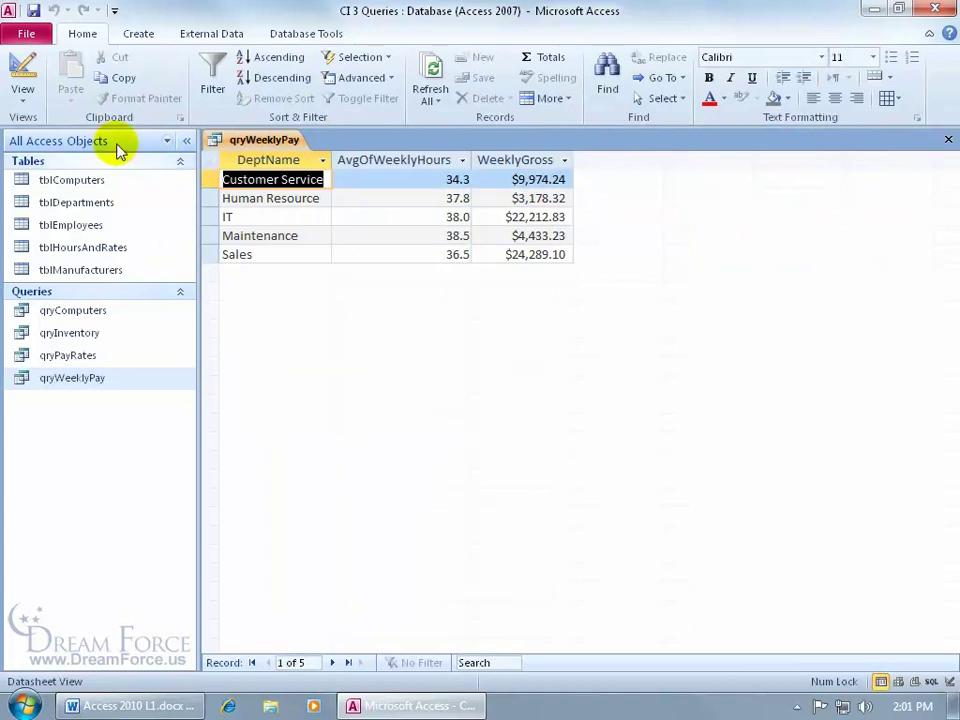
# Close the results, rename qryWeeklyPay to qryWeeklyPaybyDept, and open it
pyautogui.click(947, 140)
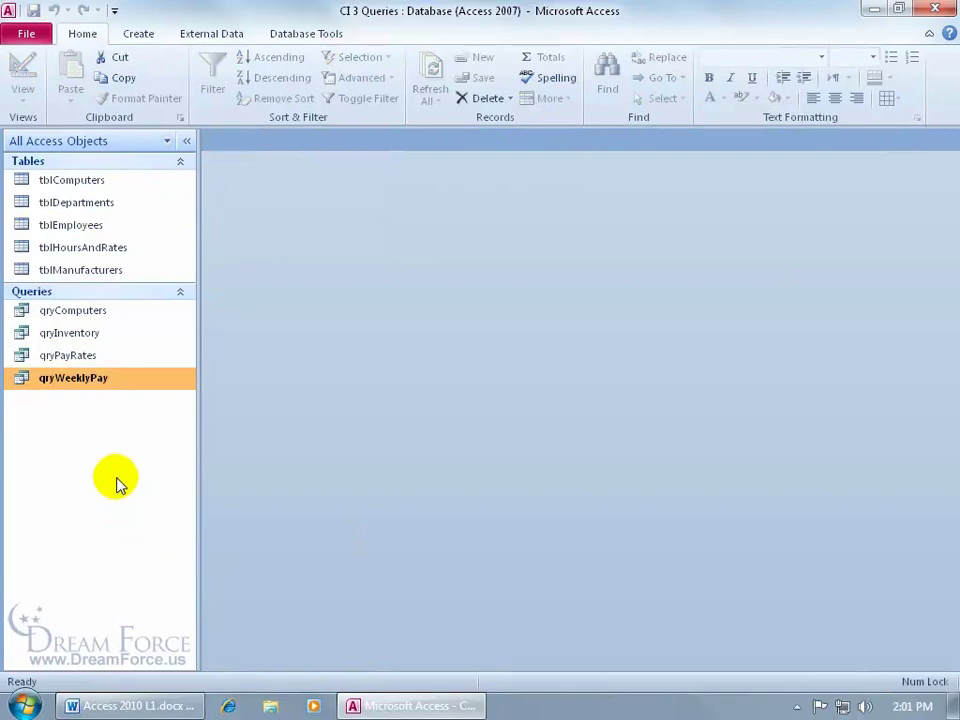
pyautogui.rightClick(66, 380)
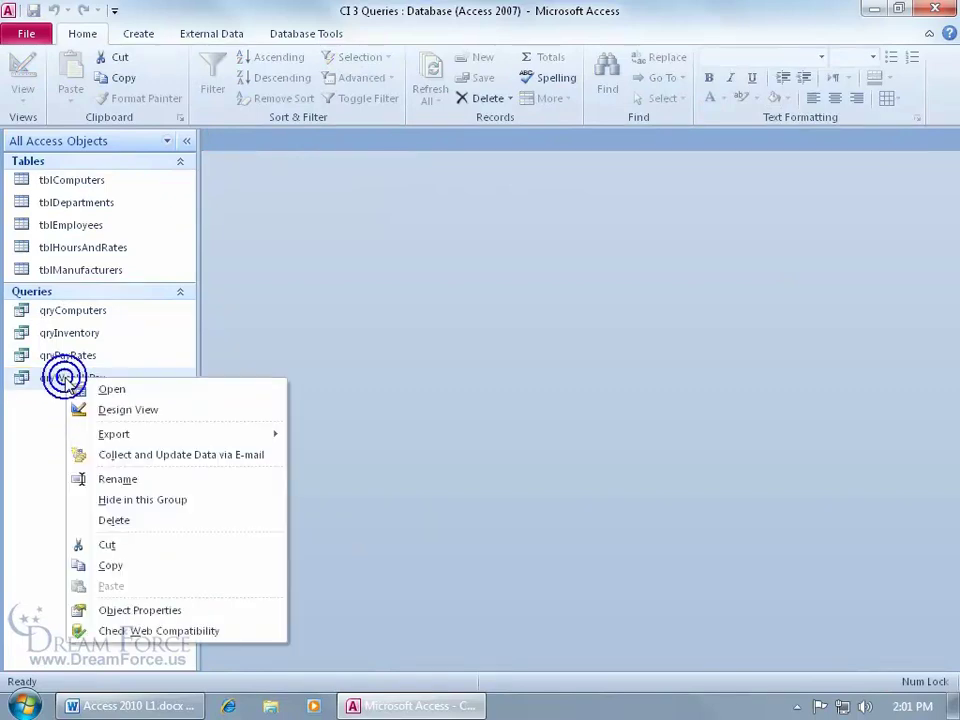
pyautogui.click(115, 480)
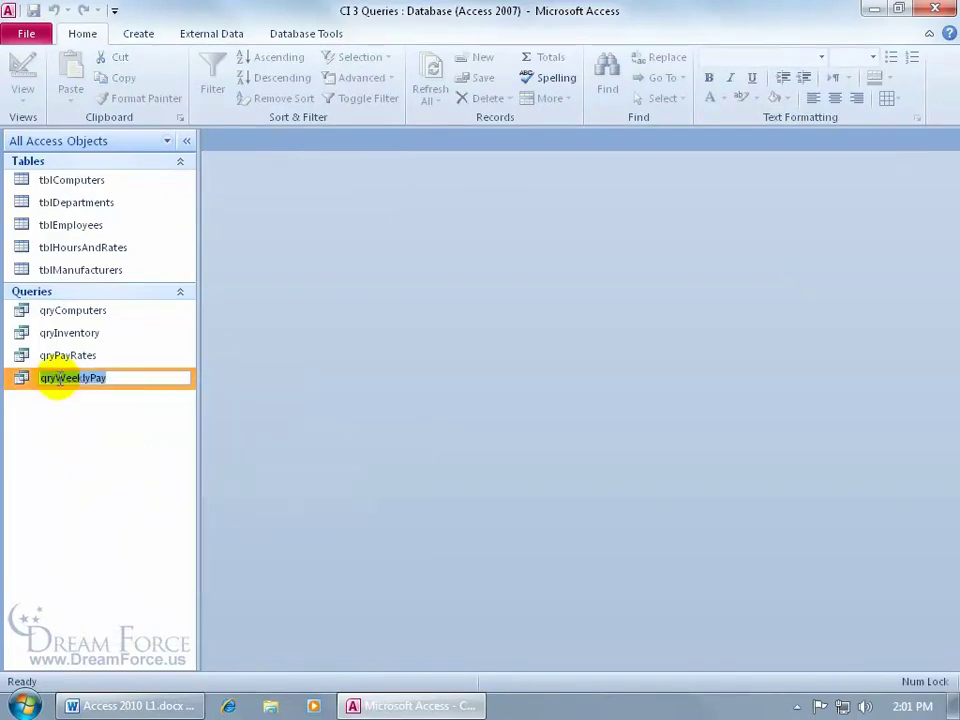
pyautogui.click(57, 377)
pyautogui.click(116, 377)
pyautogui.write('byDept')
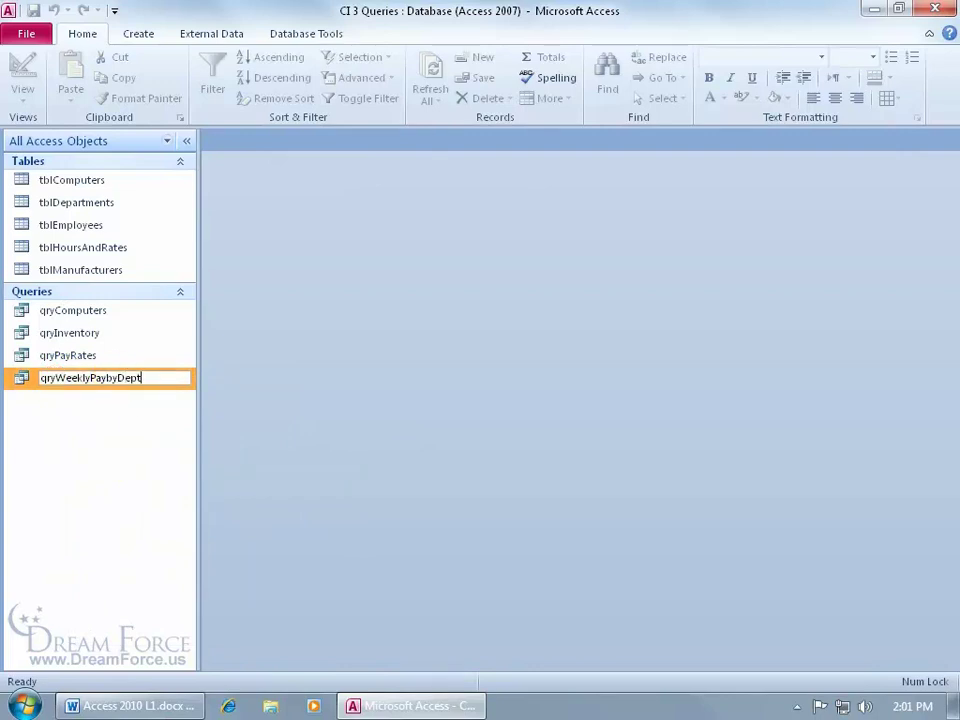
pyautogui.press('Return')
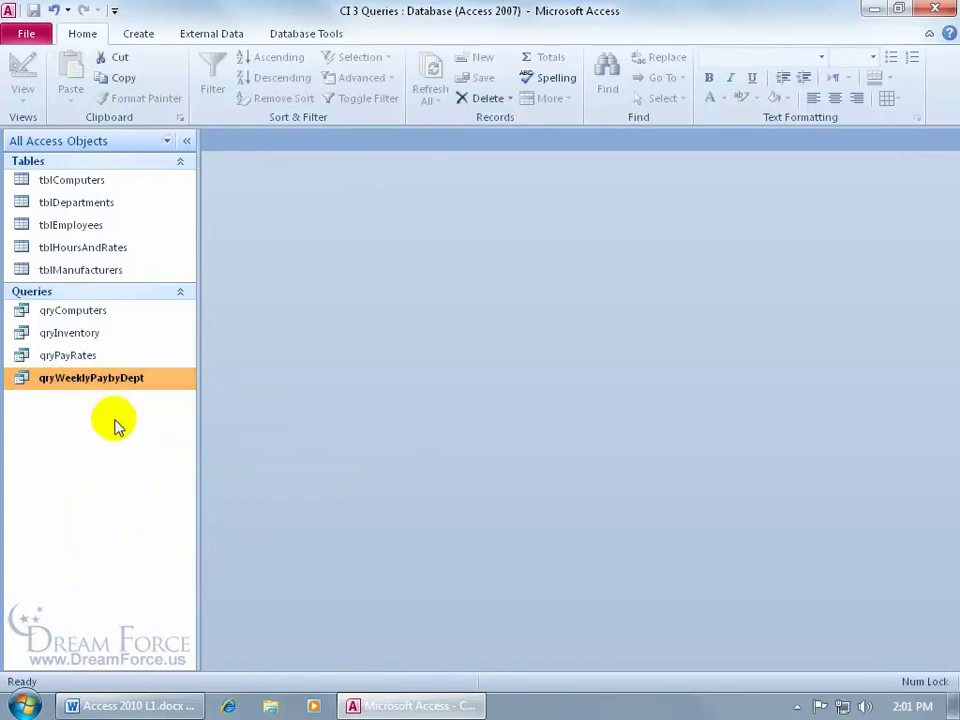
pyautogui.doubleClick(96, 377)
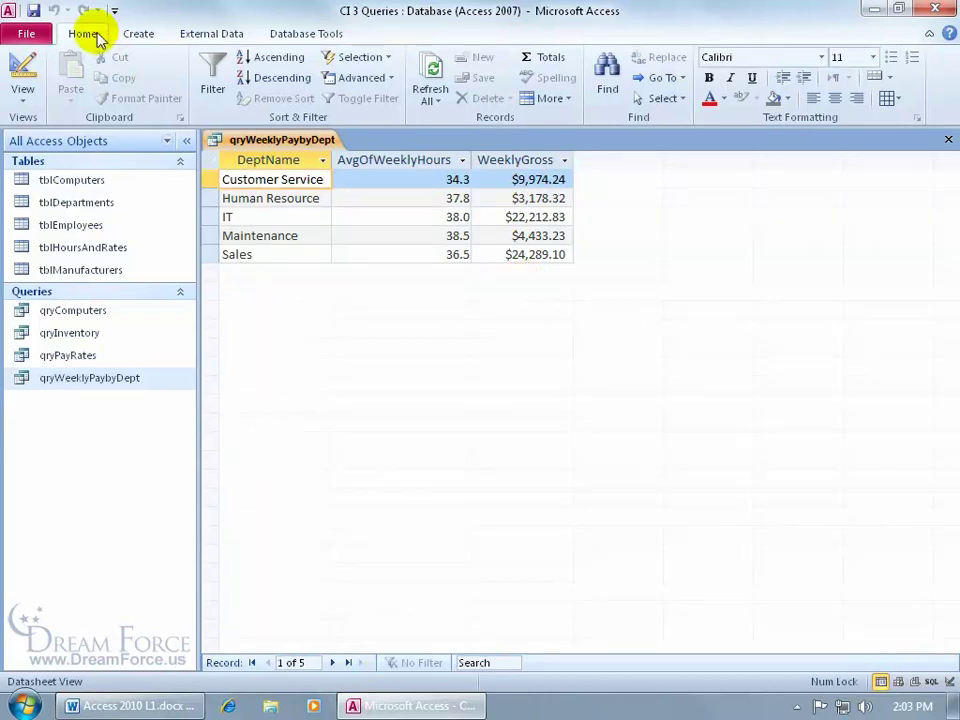
# Add a datasheet Total row averaging hours (37.0) and summing WeeklyGross ($64,087.72)
pyautogui.click(550, 57)
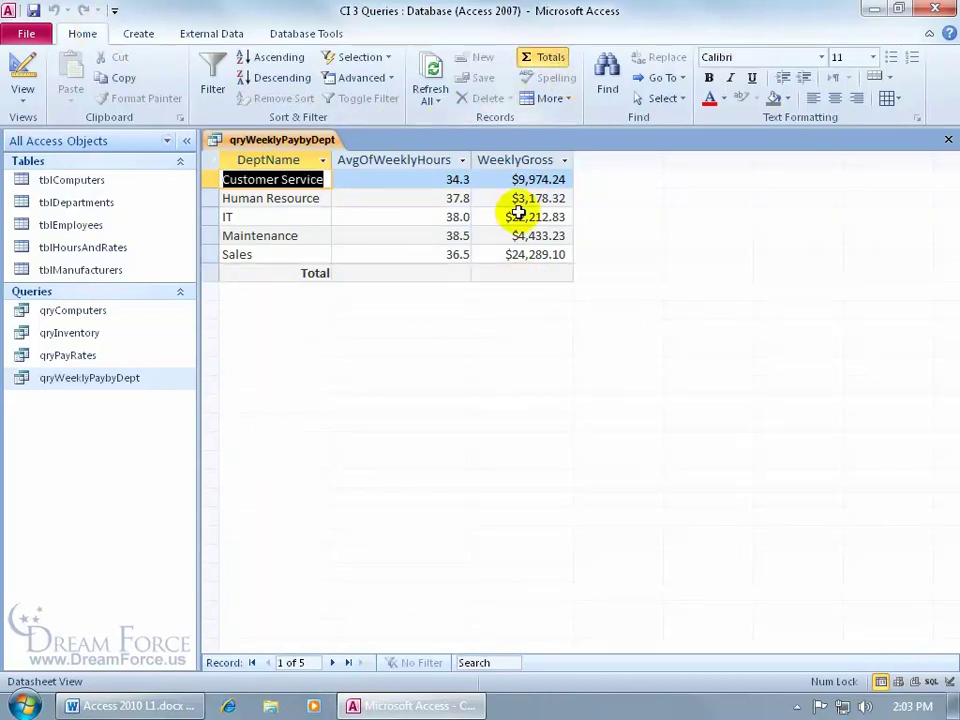
pyautogui.click(445, 272)
pyautogui.click(341, 273)
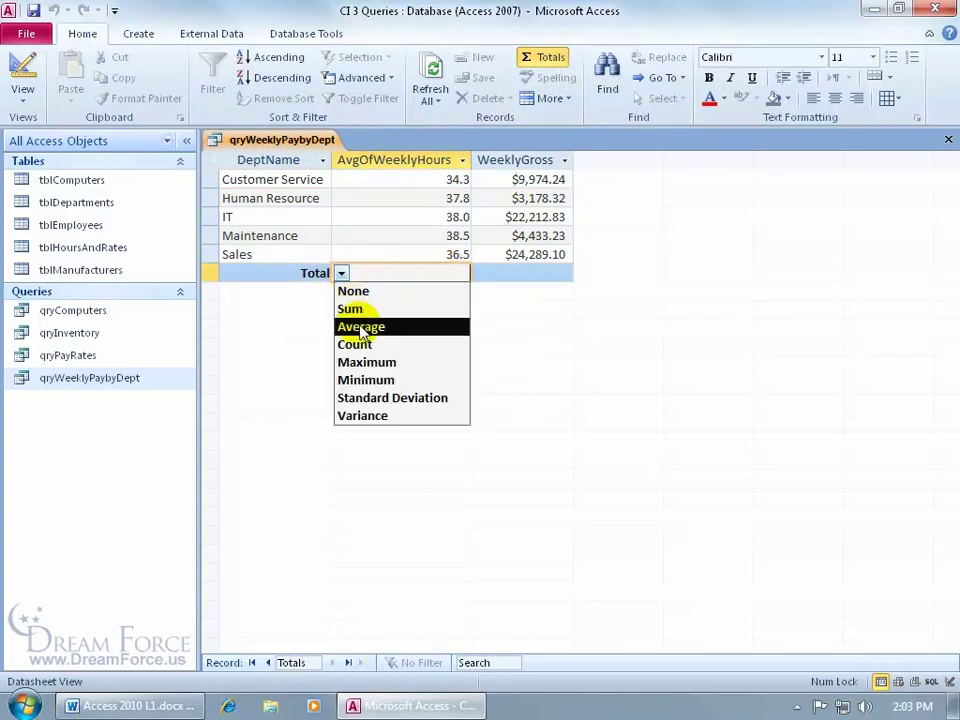
pyautogui.click(361, 329)
pyautogui.click(524, 273)
pyautogui.click(481, 274)
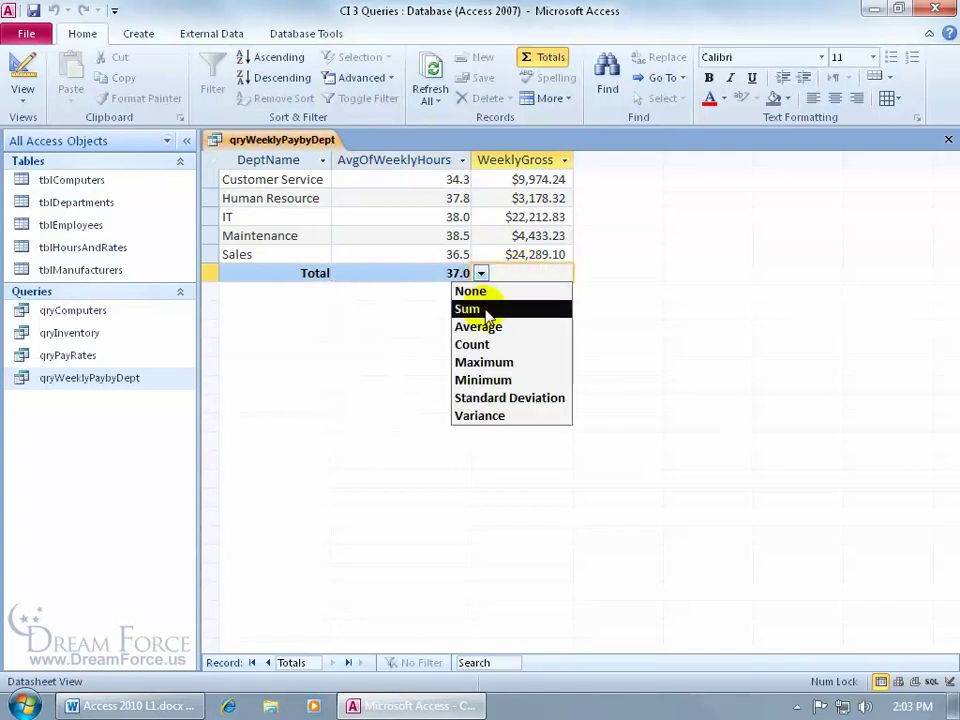
pyautogui.click(488, 311)
pyautogui.click(595, 305)
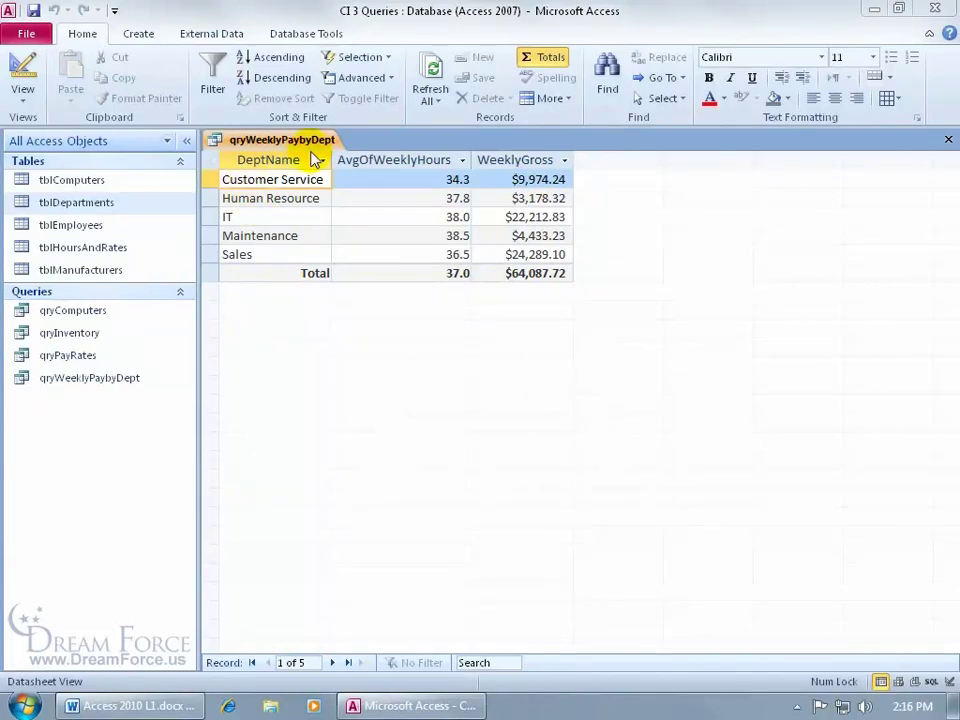
# Format the datasheet with raised cells, a light alternate row colour and red gridlines
pyautogui.doubleClick(103, 204)
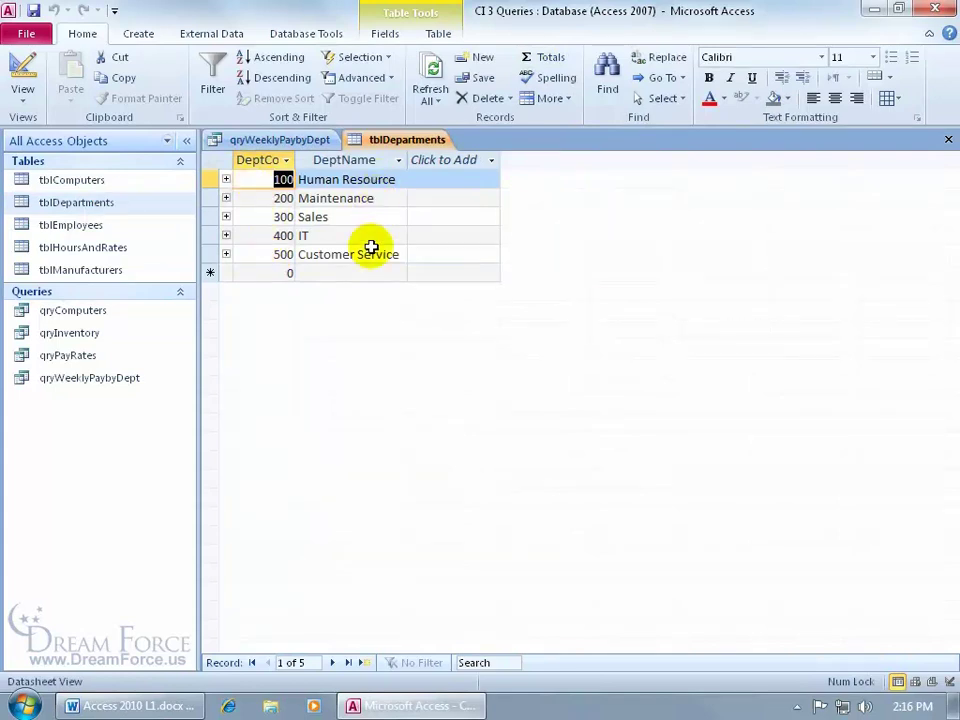
pyautogui.click(948, 139)
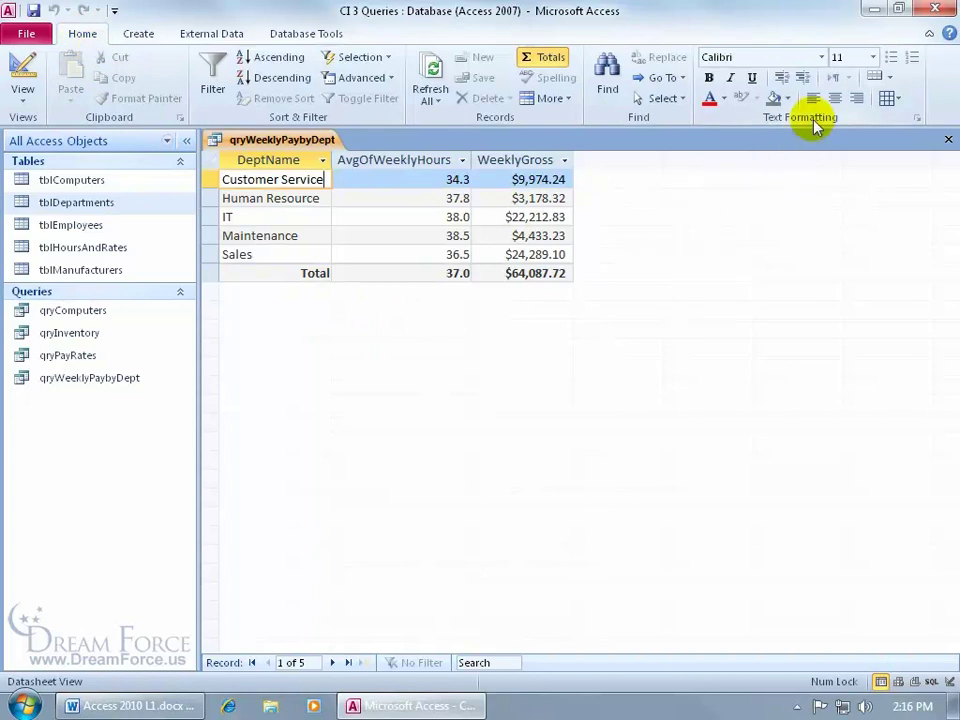
pyautogui.click(916, 118)
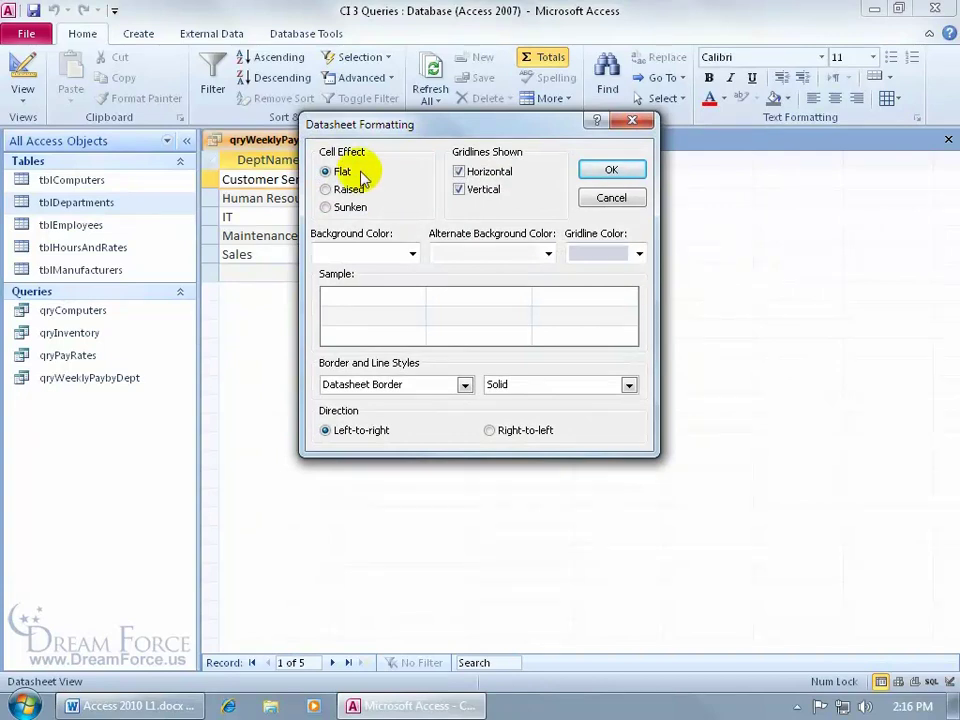
pyautogui.click(325, 189)
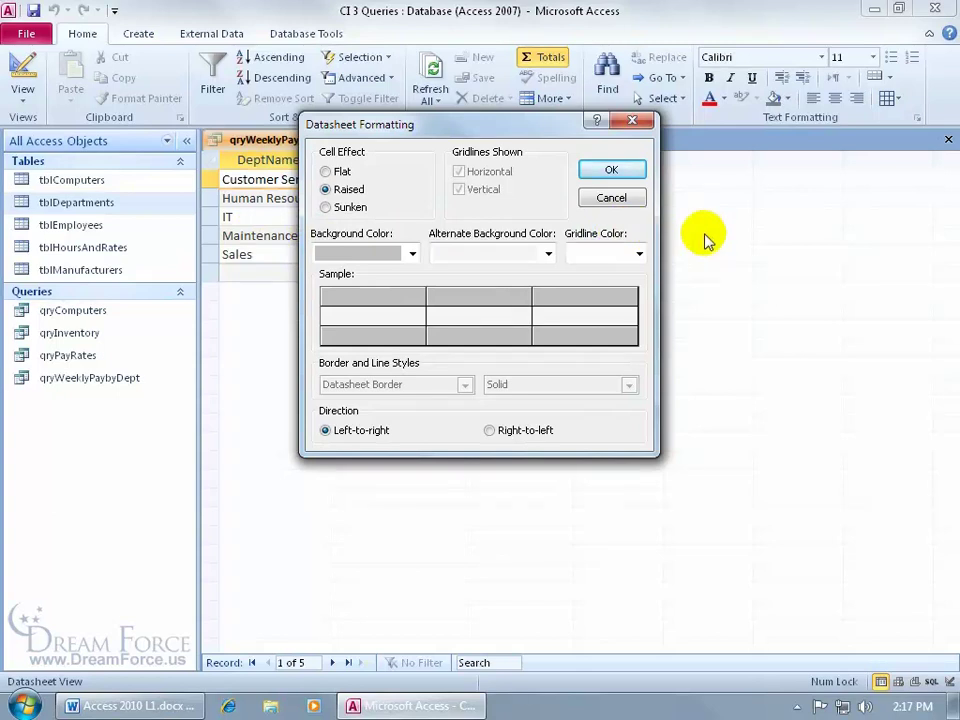
pyautogui.click(550, 254)
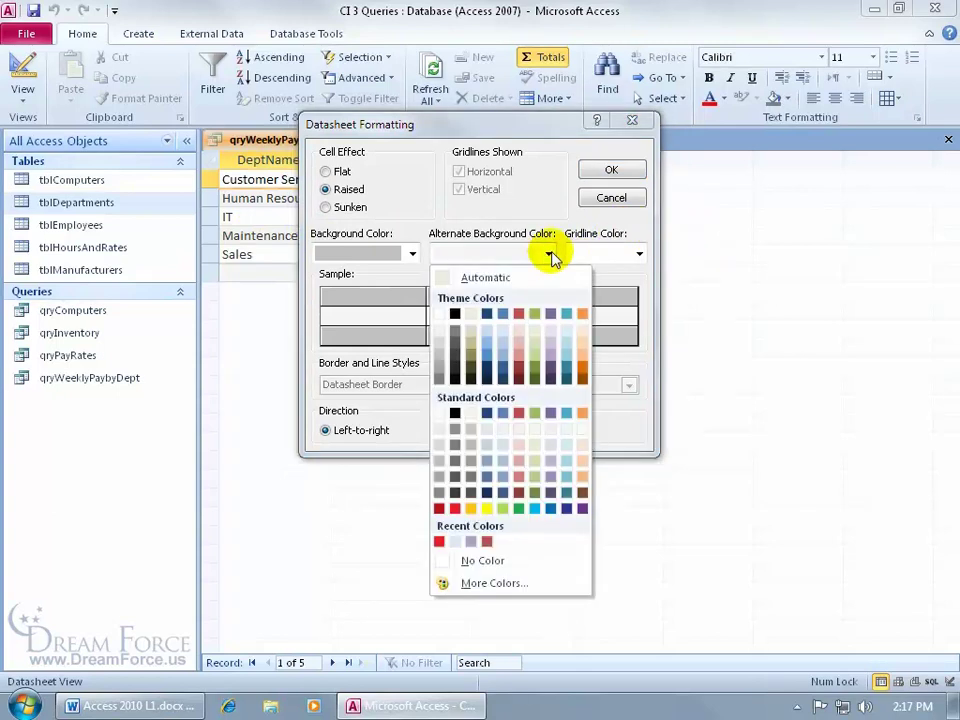
pyautogui.click(552, 335)
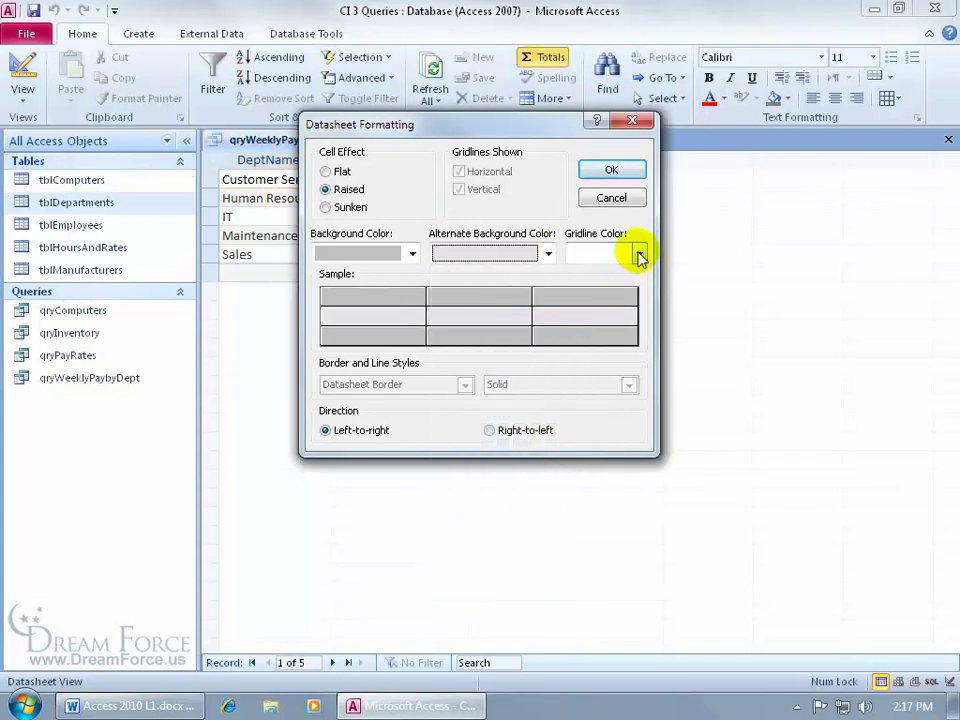
pyautogui.click(639, 253)
pyautogui.click(575, 508)
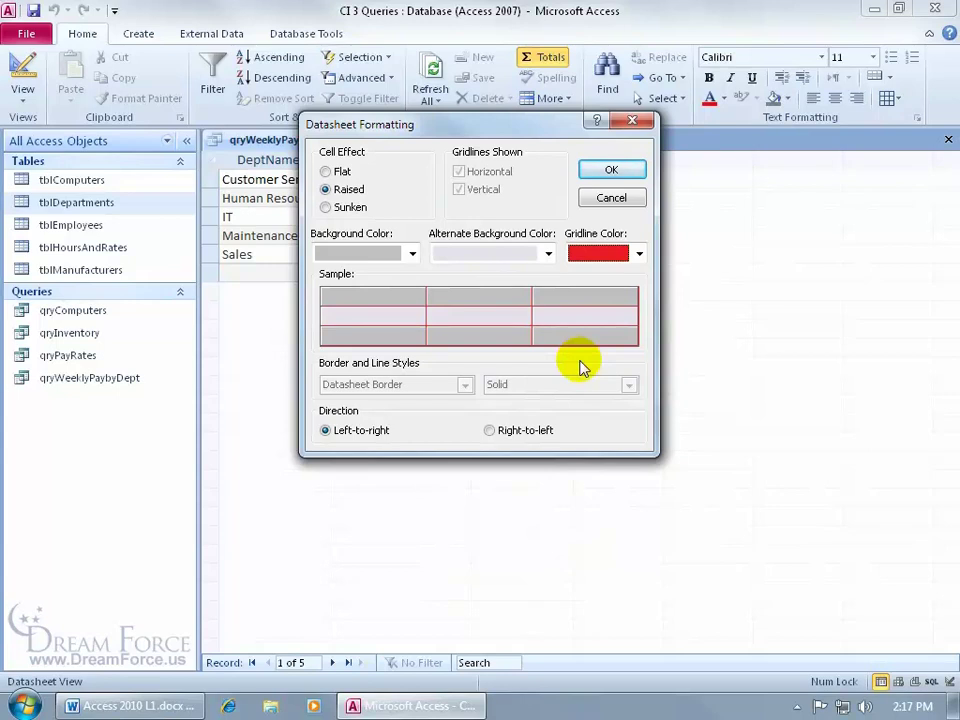
pyautogui.click(636, 174)
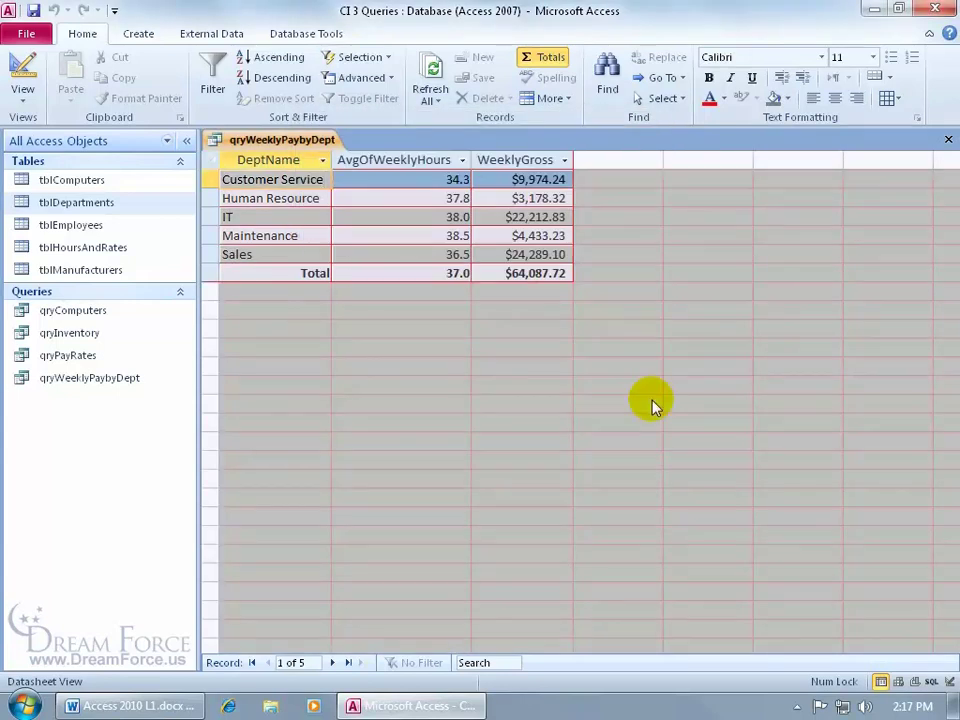
# Try a flat cell effect in Datasheet Formatting, then cancel it
pyautogui.click(916, 118)
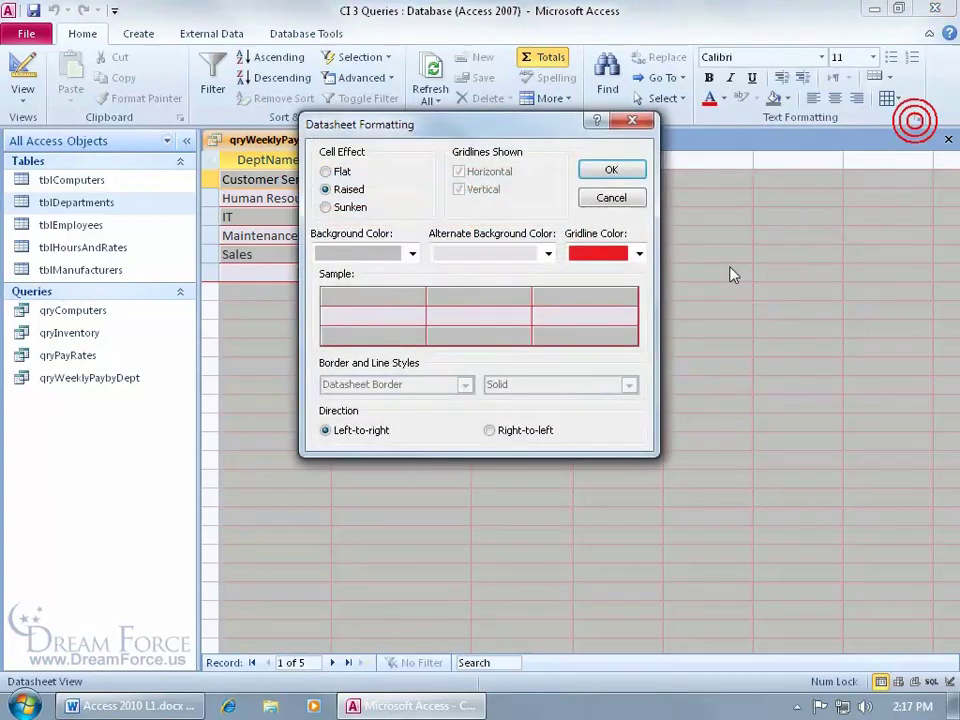
pyautogui.click(326, 171)
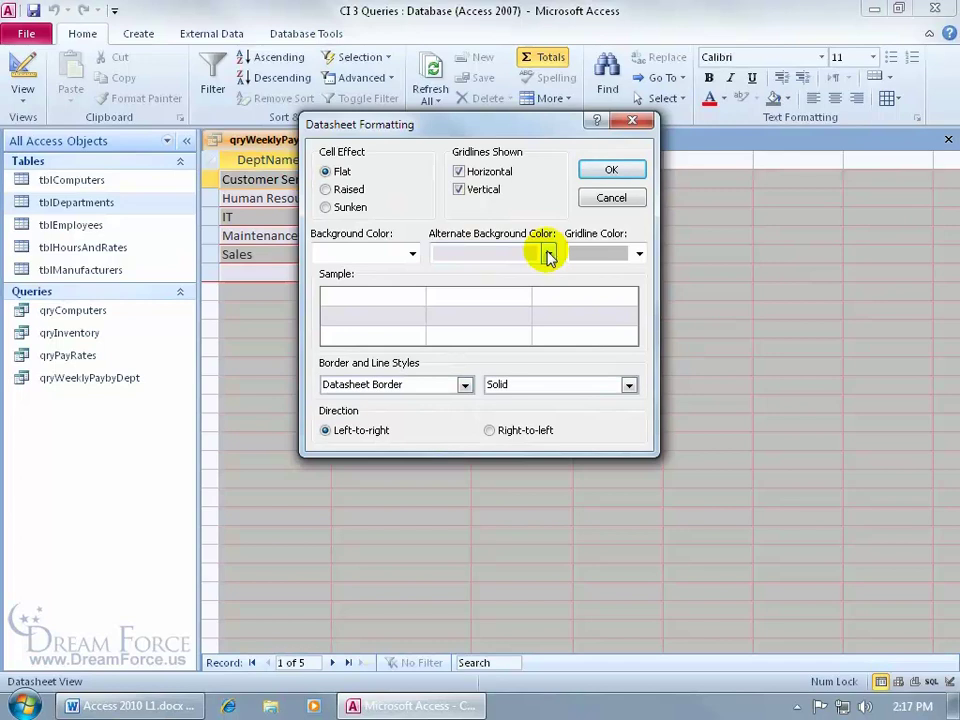
pyautogui.click(622, 201)
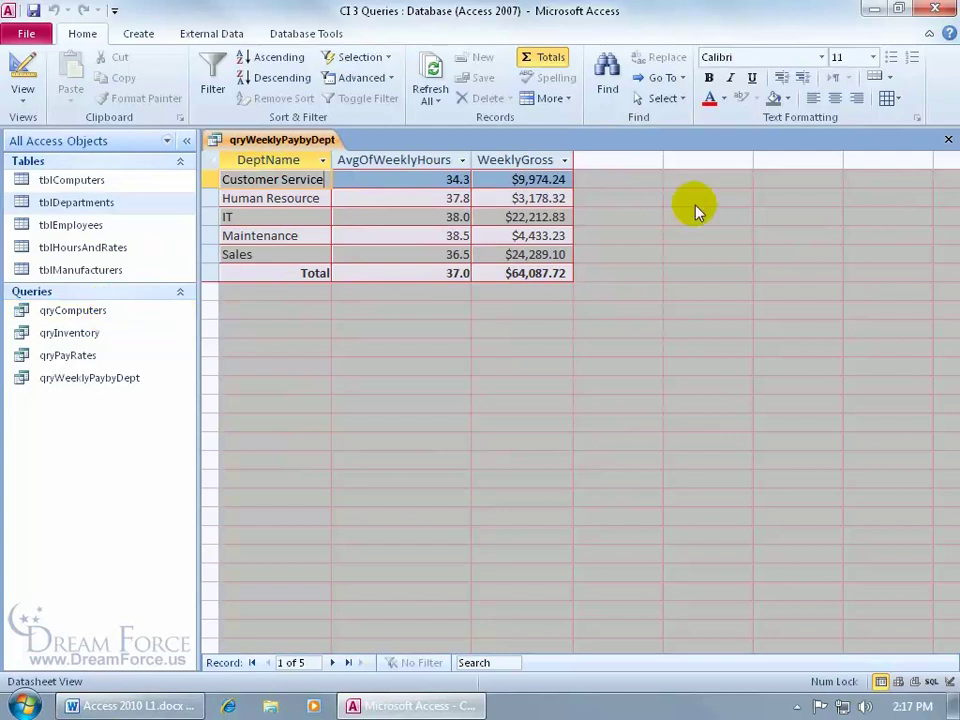
# Close qryWeeklyPaybyDept without saving its layout changes and open the Form Basics database
pyautogui.click(946, 140)
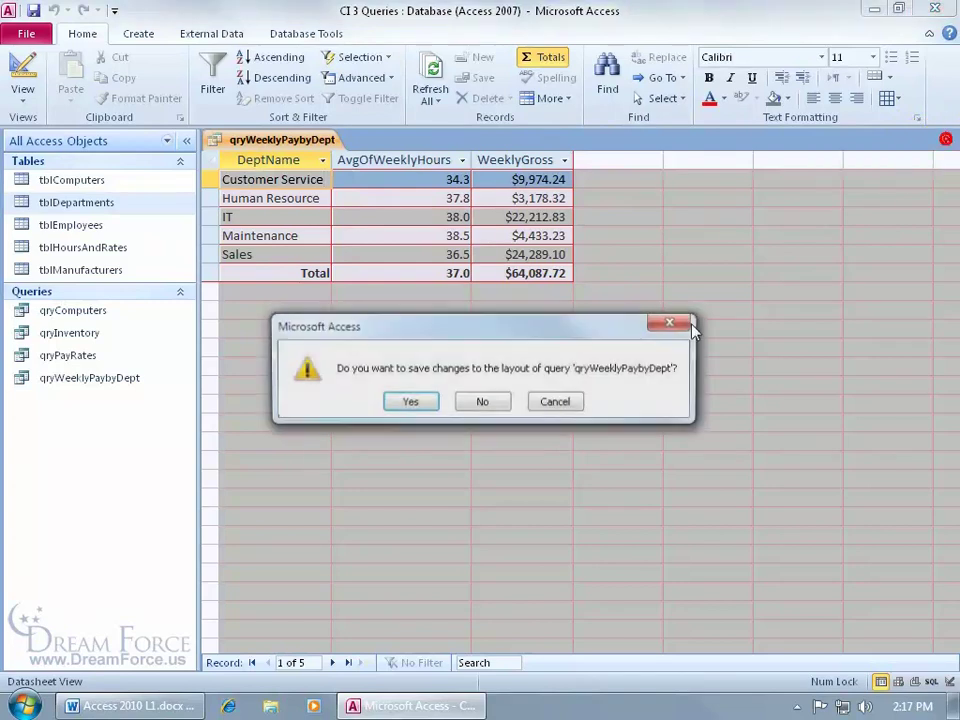
pyautogui.click(485, 401)
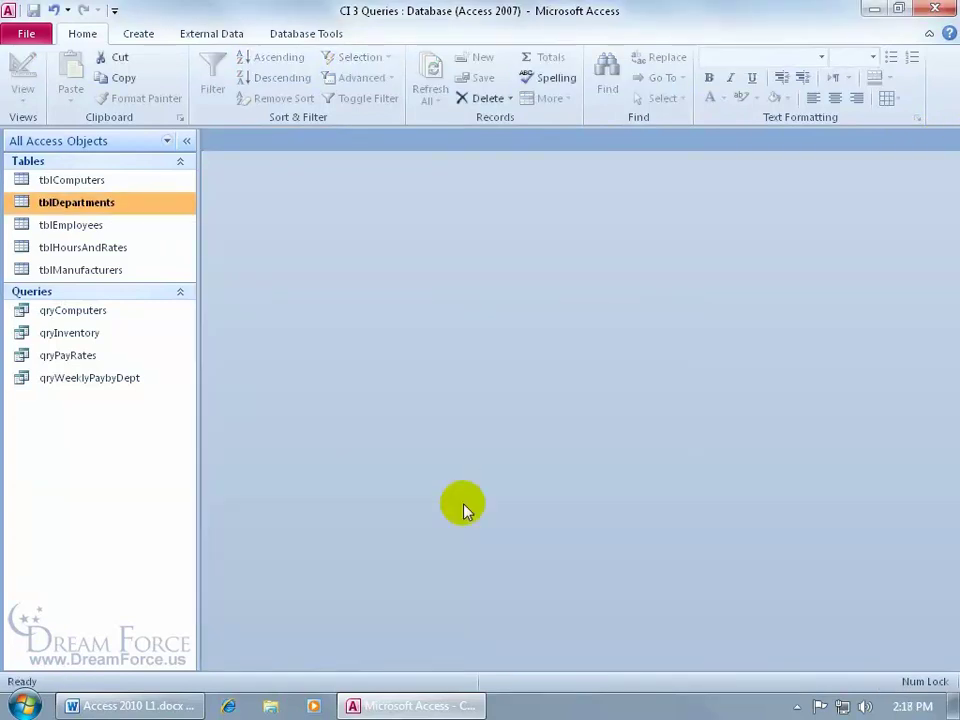
pyautogui.doubleClick(113, 378)
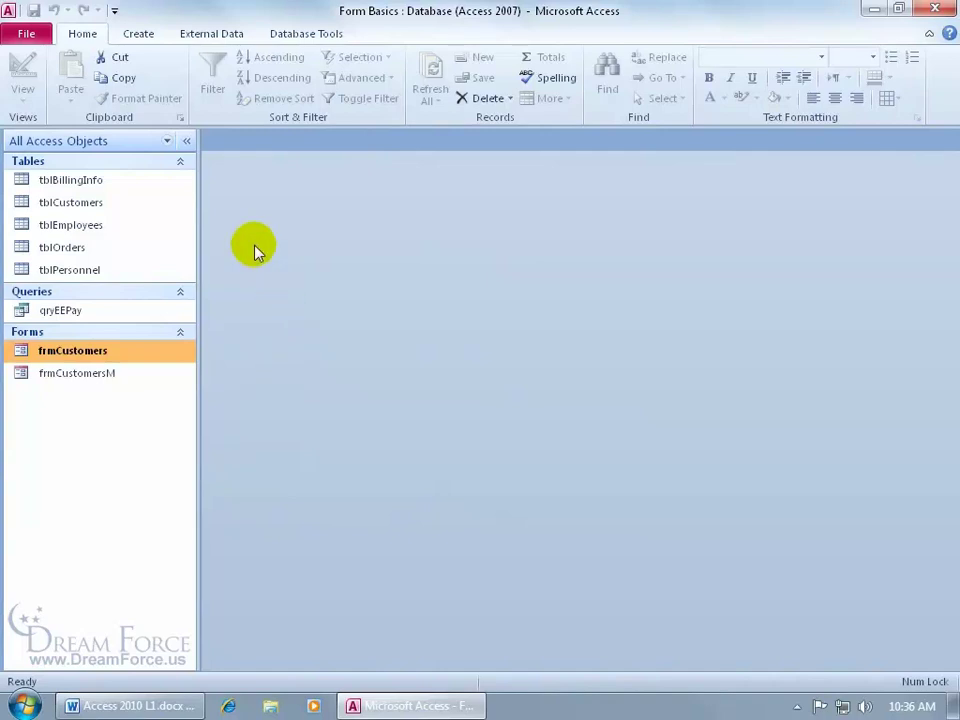
# Open the tblCustomers datasheet with its 14 records, then select frmCustomers among the forms
pyautogui.doubleClick(118, 203)
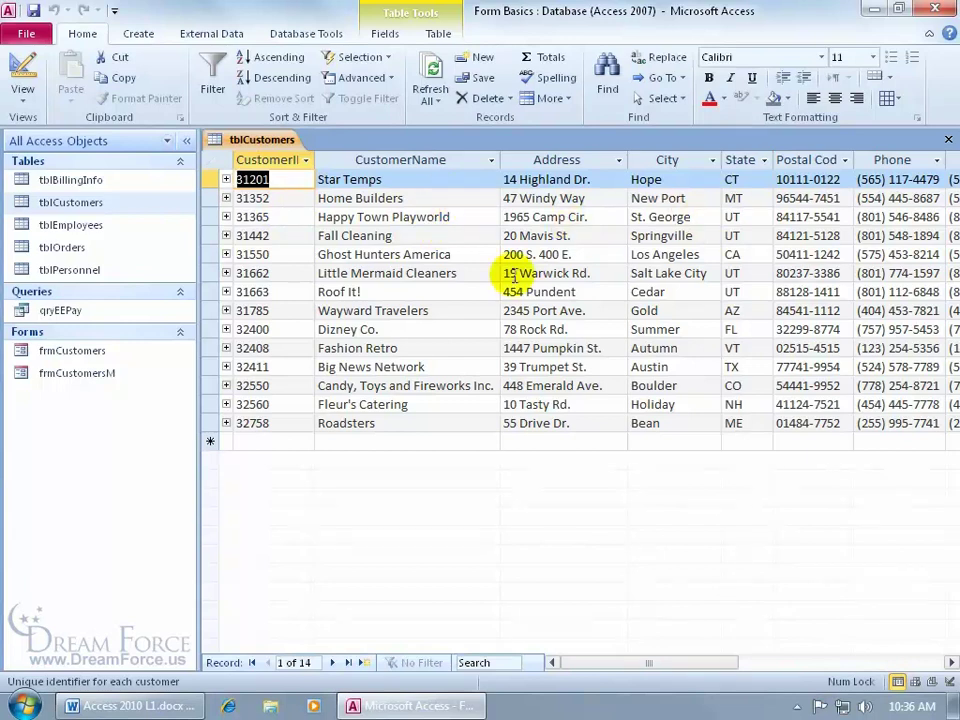
pyautogui.click(132, 352)
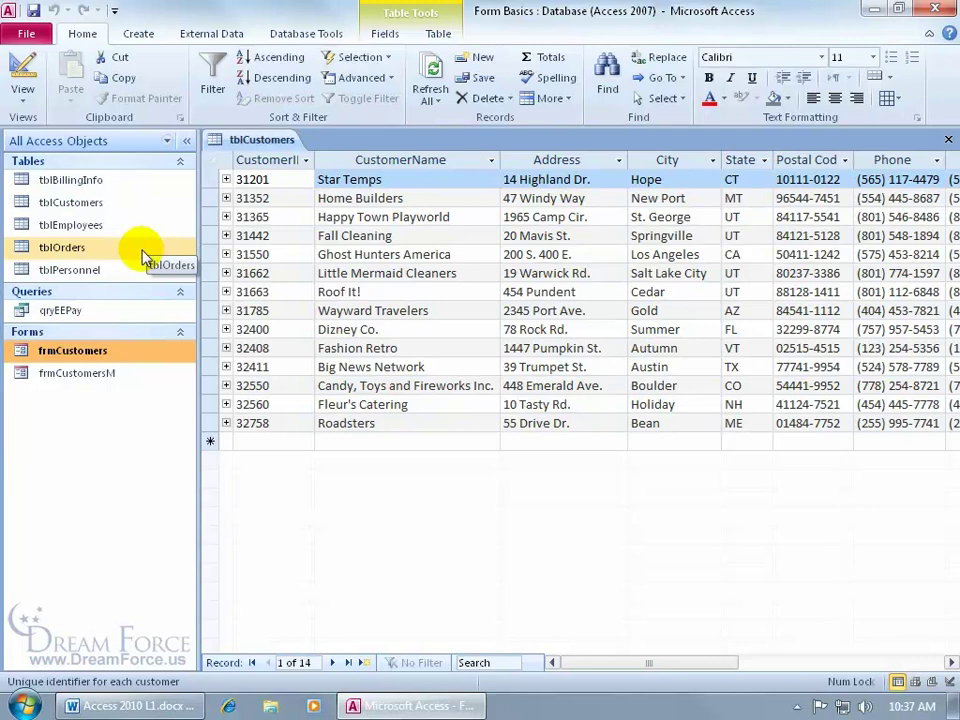
# Open the frmCustomers form and compare it with the tblCustomers datasheet
pyautogui.doubleClick(108, 358)
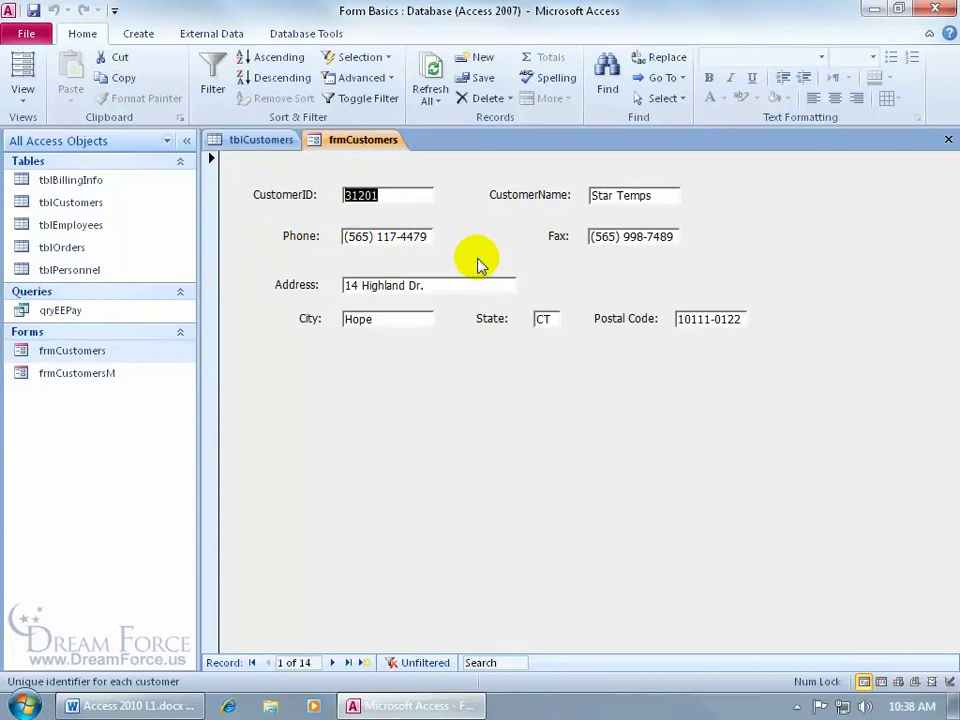
pyautogui.click(264, 141)
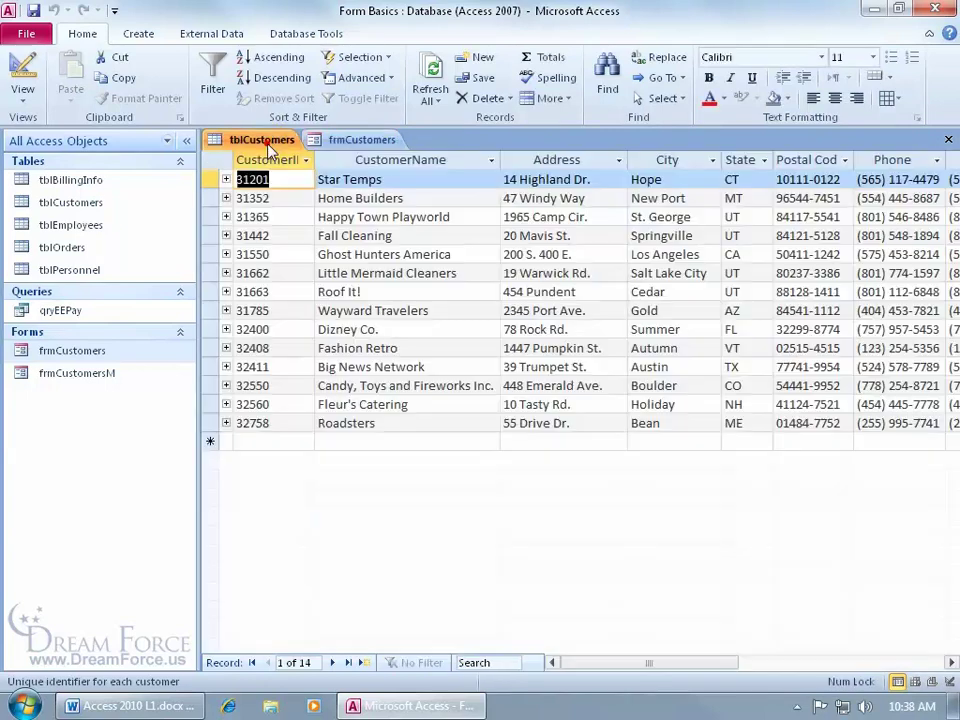
pyautogui.click(951, 662)
pyautogui.click(951, 662)
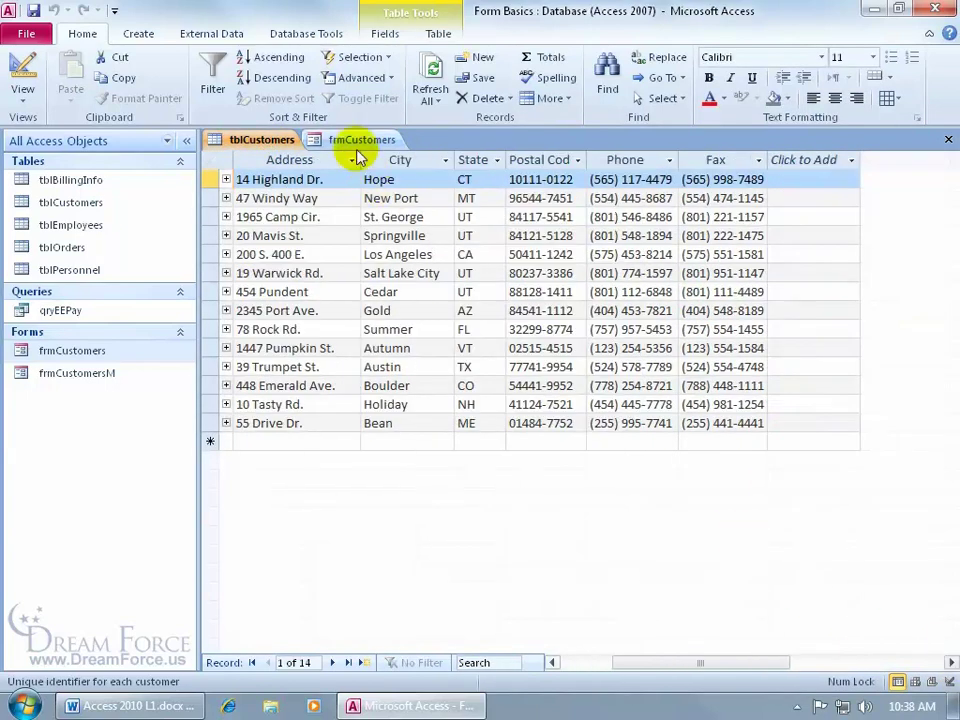
pyautogui.click(360, 141)
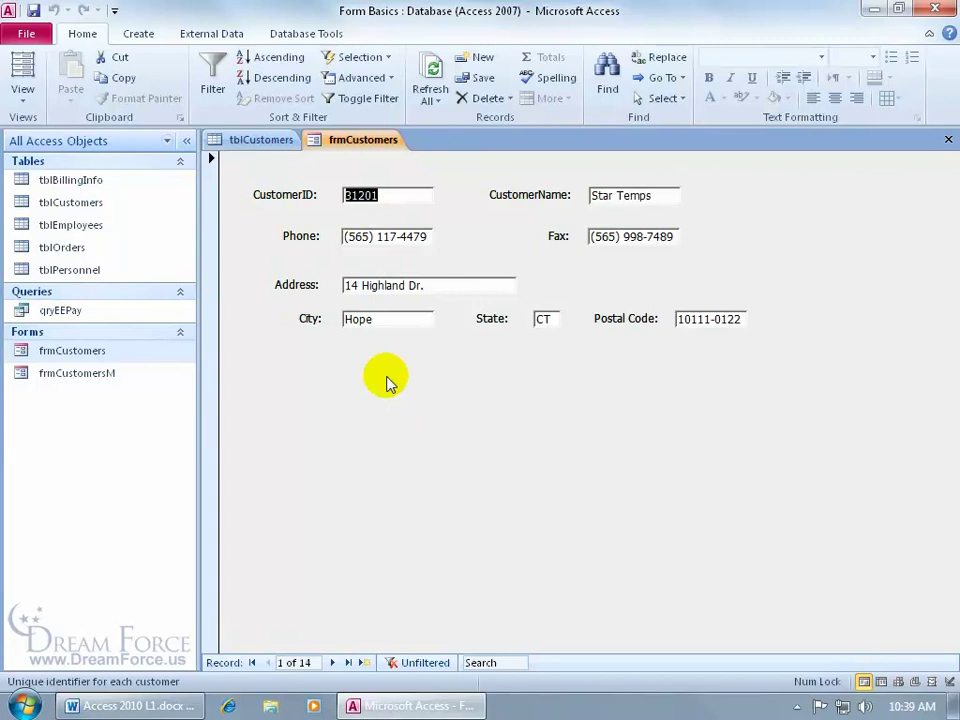
# Browse the form's records: next, previous, last (Roadsters), first (Star Temps), then show the View list
pyautogui.click(331, 663)
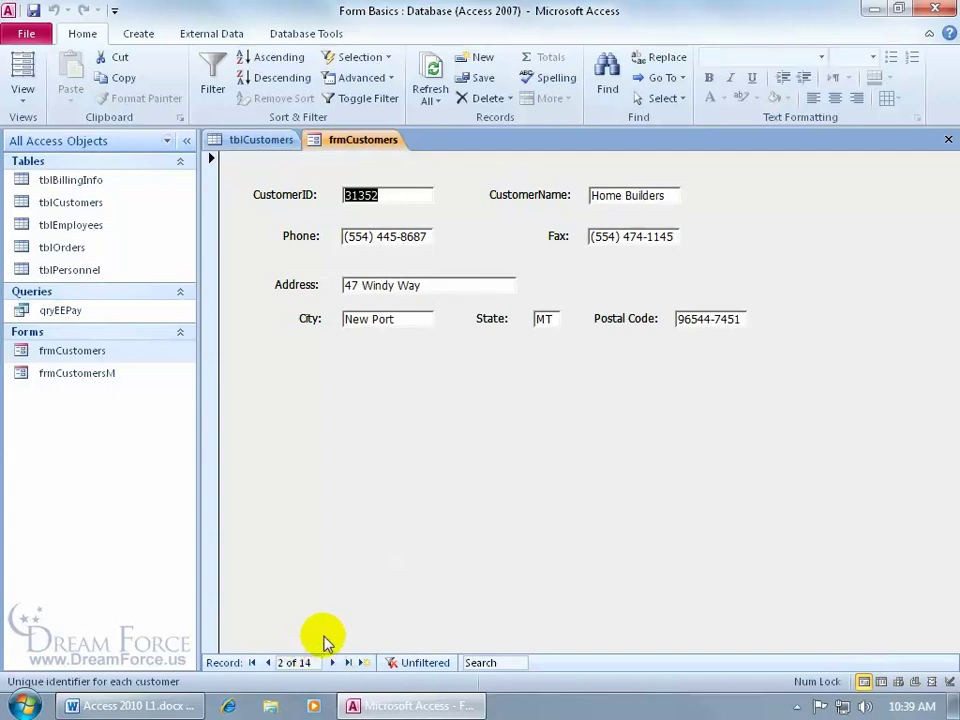
pyautogui.click(267, 663)
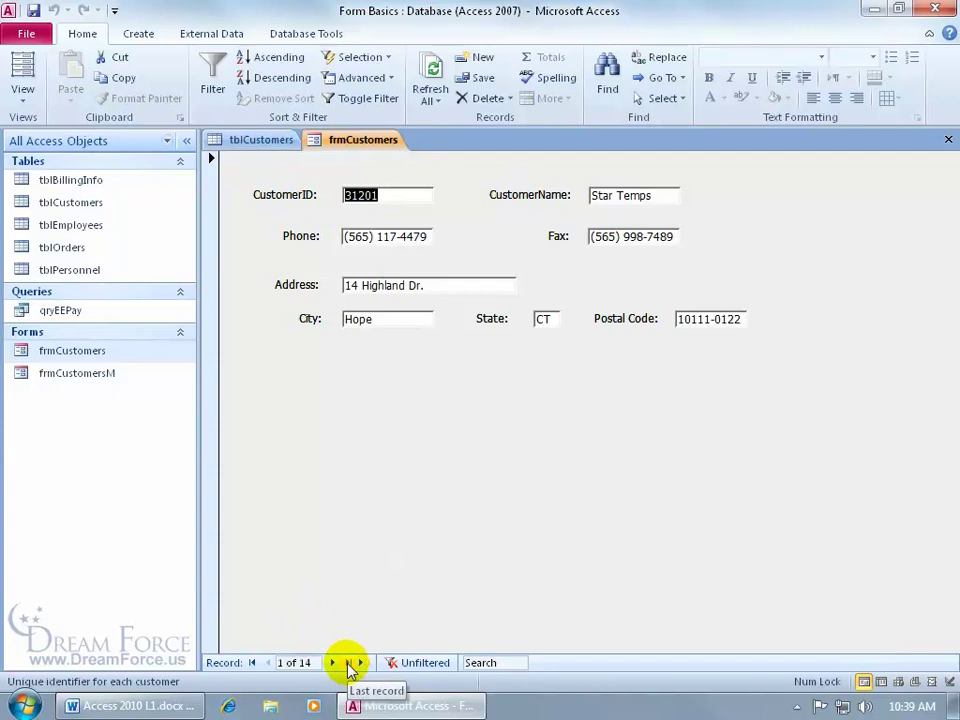
pyautogui.click(349, 663)
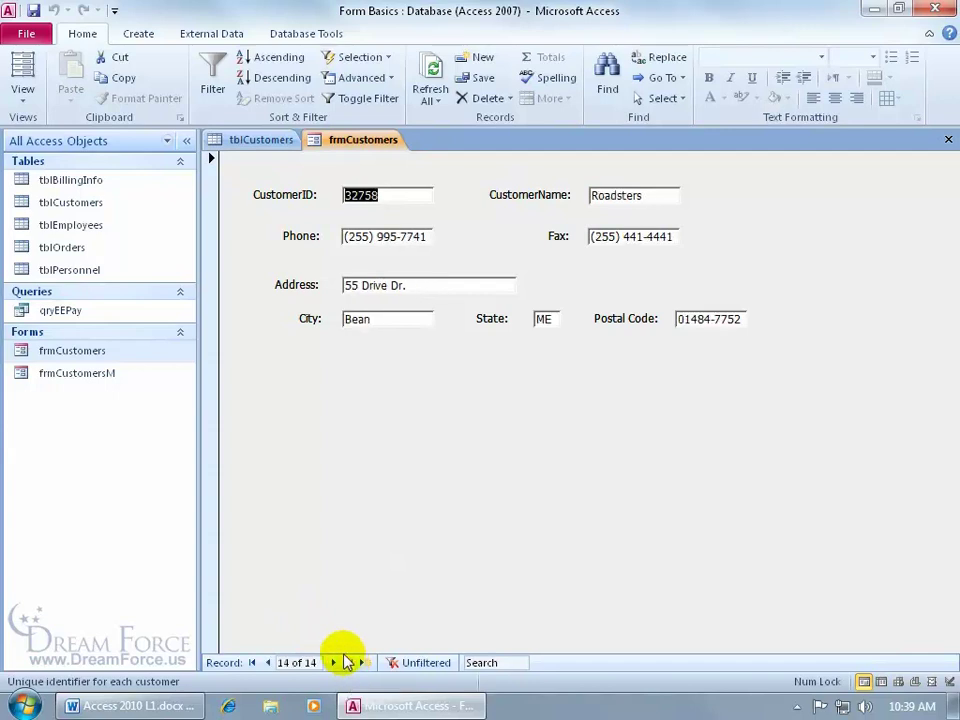
pyautogui.click(252, 663)
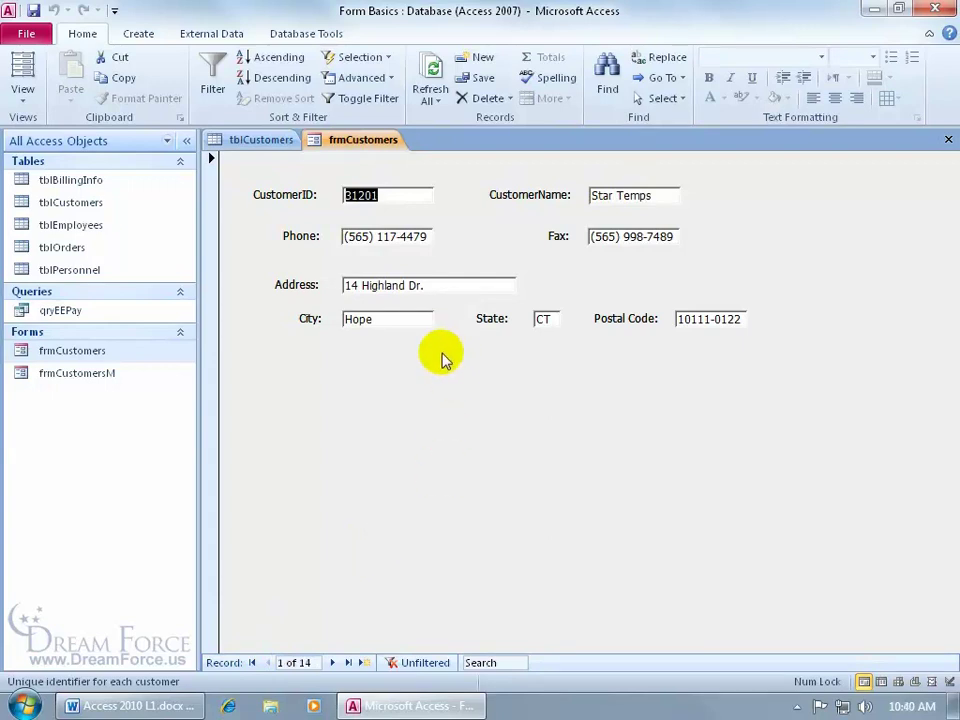
pyautogui.click(24, 92)
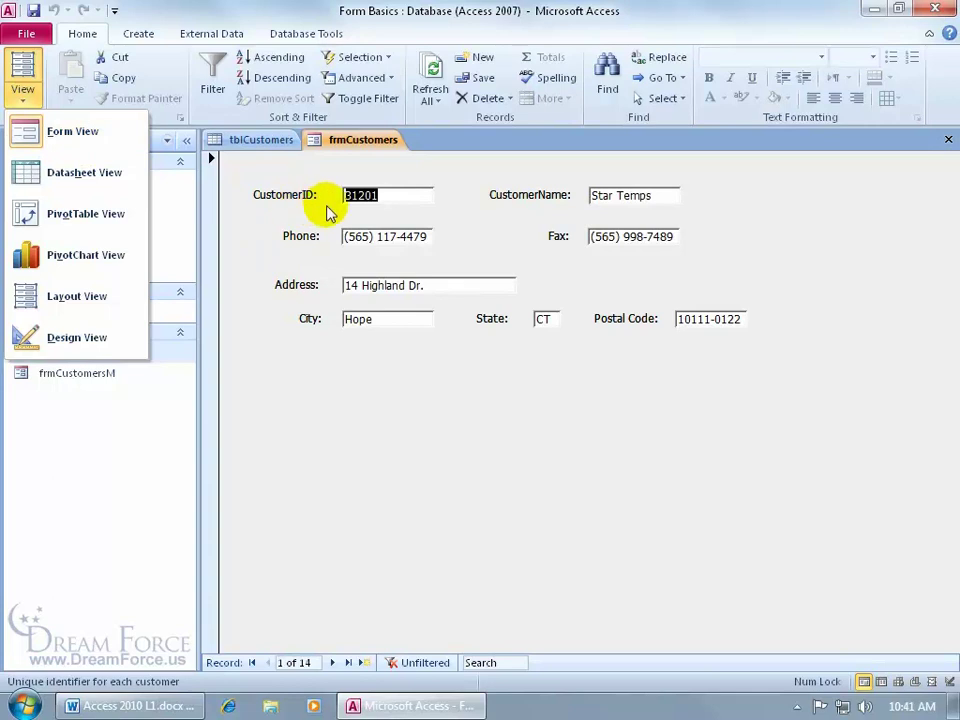
# Switch frmCustomers to Datasheet View listing all 14 customers, then reopen the View list
pyautogui.click(106, 176)
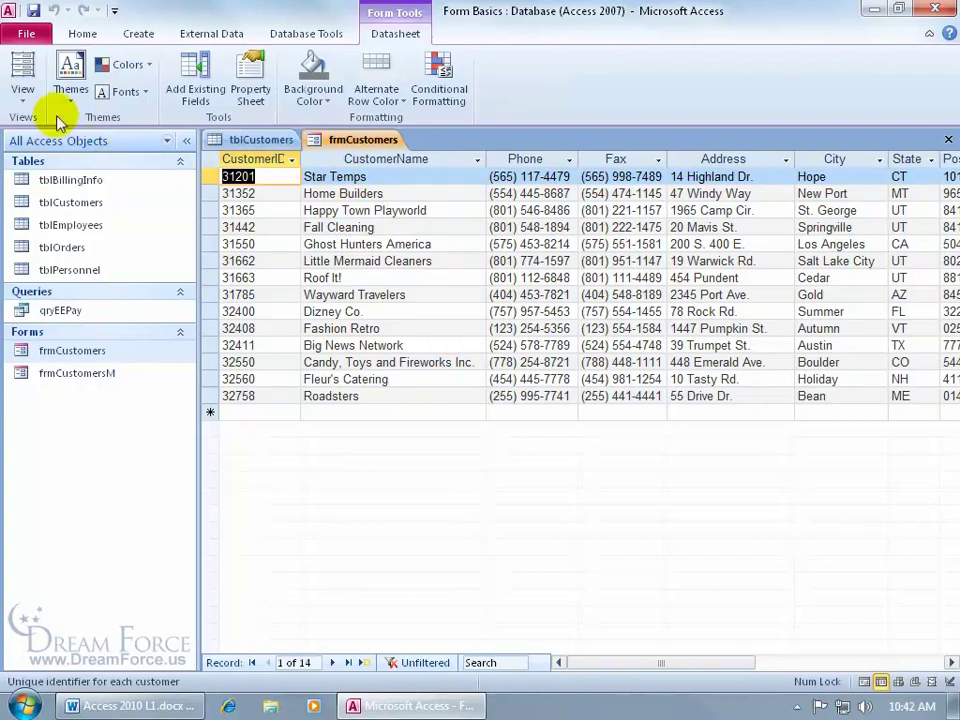
pyautogui.click(24, 85)
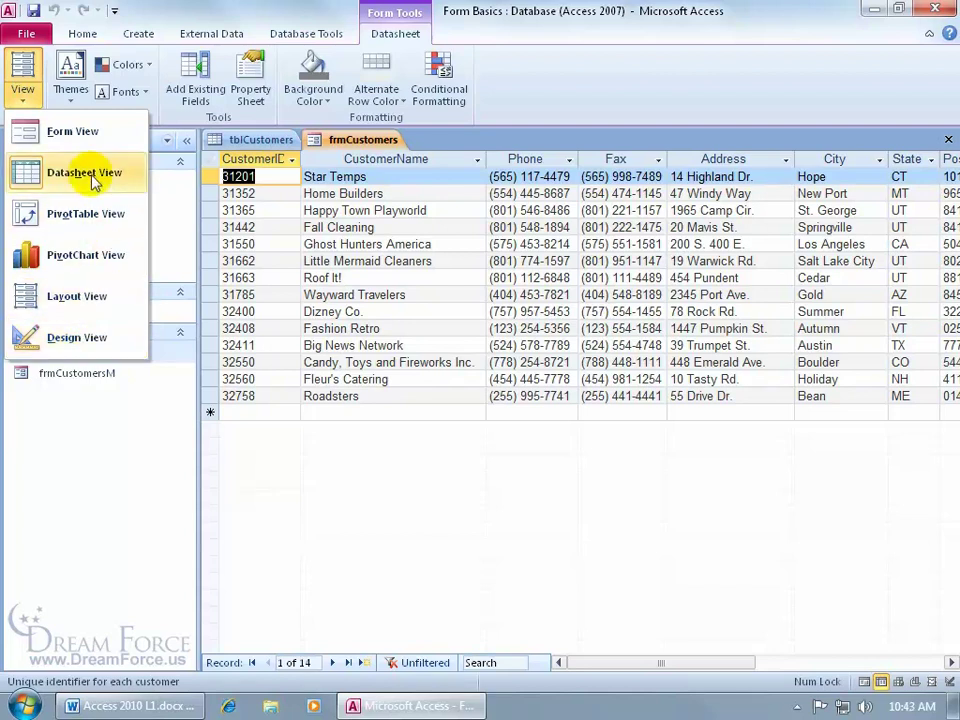
# Return frmCustomers to Form View and move from the State field to record 2, Home Builders
pyautogui.click(78, 136)
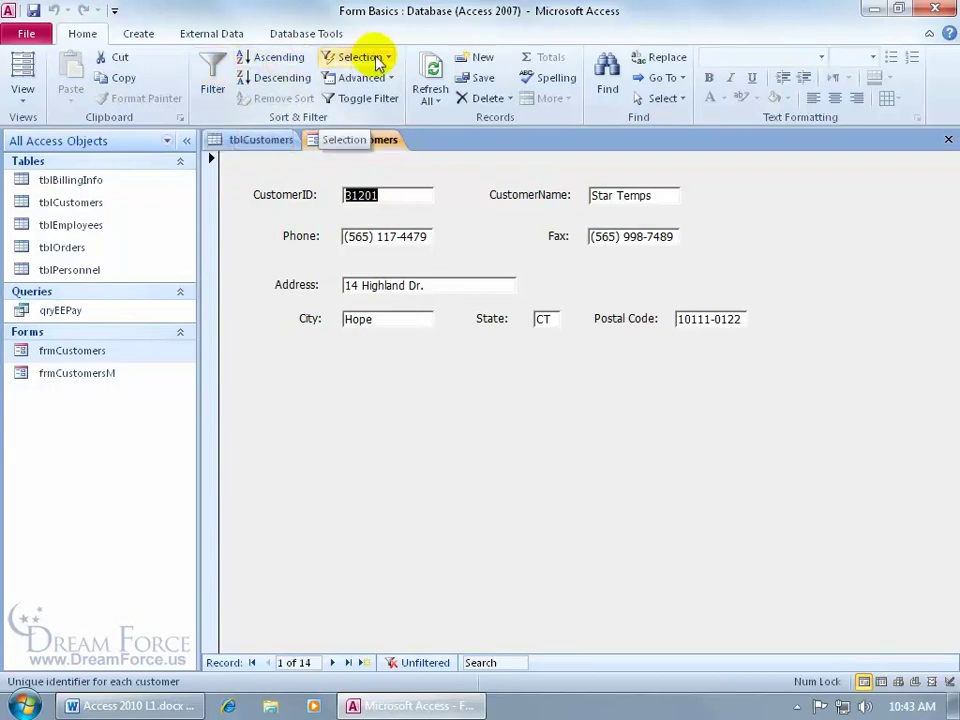
pyautogui.click(543, 319)
pyautogui.click(543, 319)
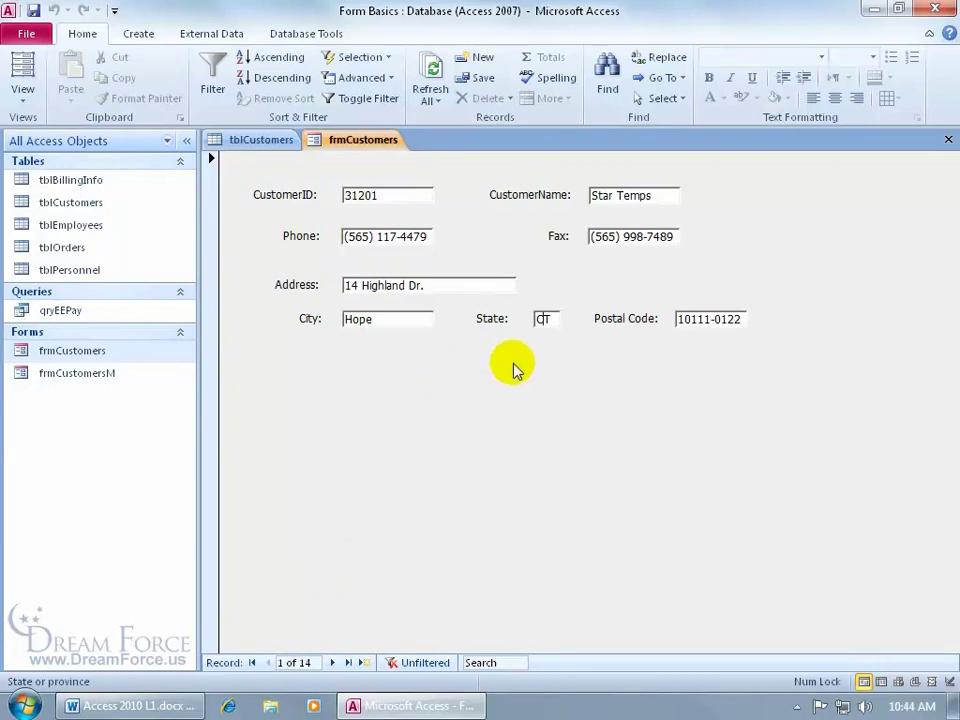
pyautogui.click(332, 662)
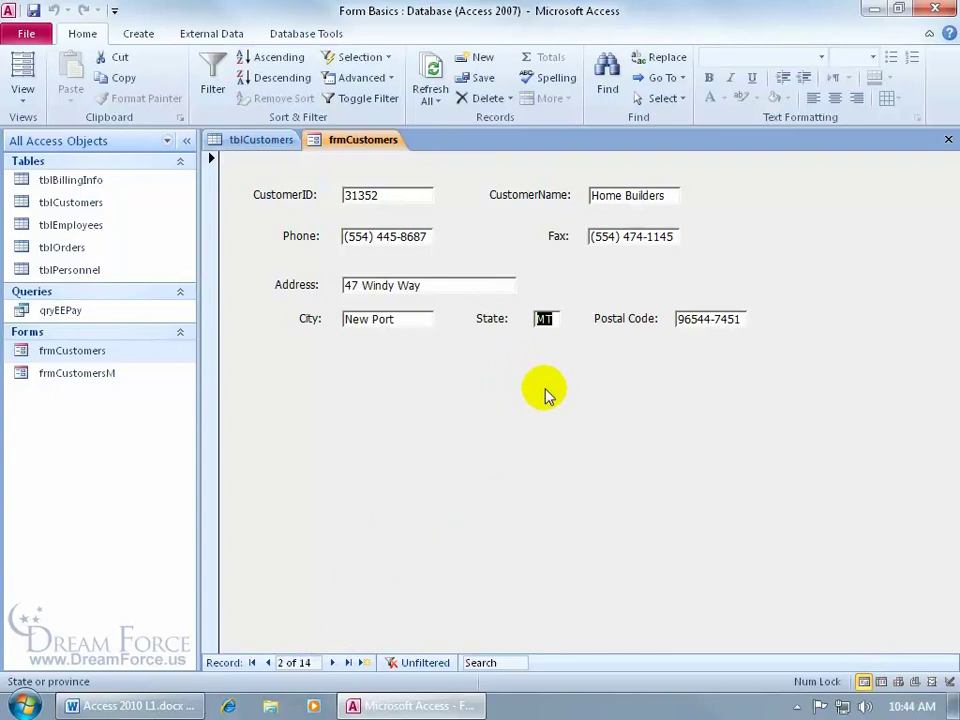
# Filter frmCustomers on State to AZ and CA only, then toggle the filter off to show all 14 records
pyautogui.rightClick(543, 318)
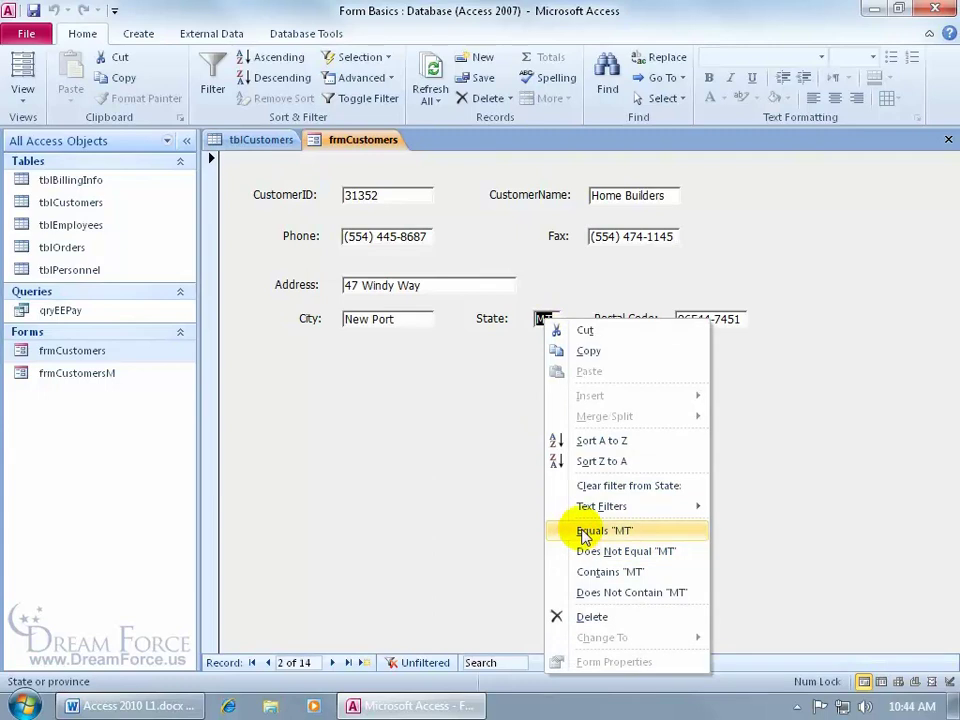
pyautogui.click(508, 416)
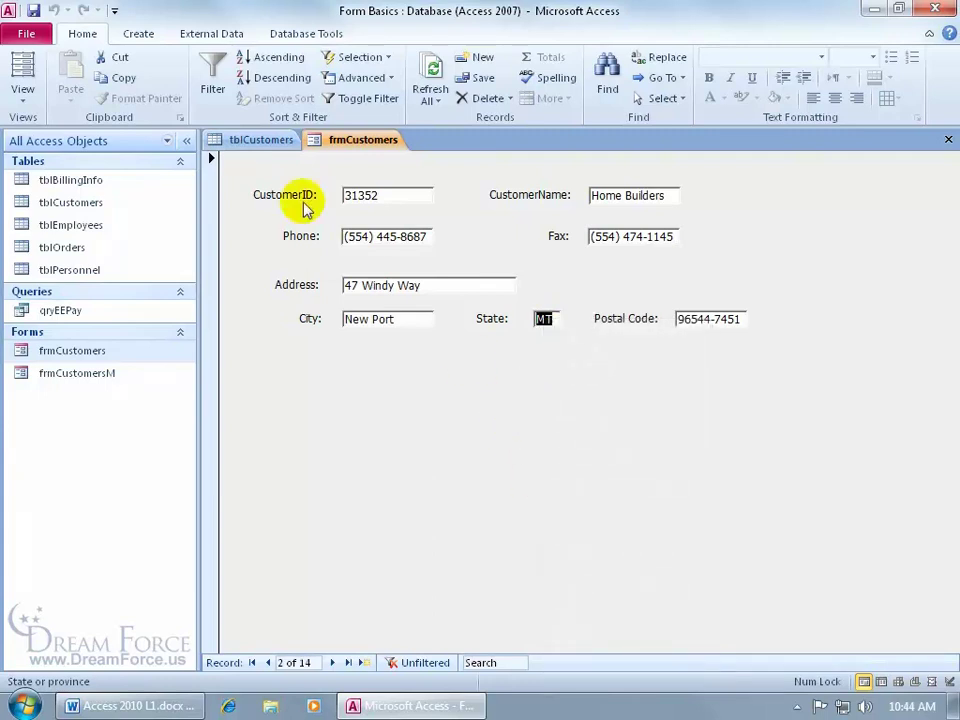
pyautogui.click(213, 75)
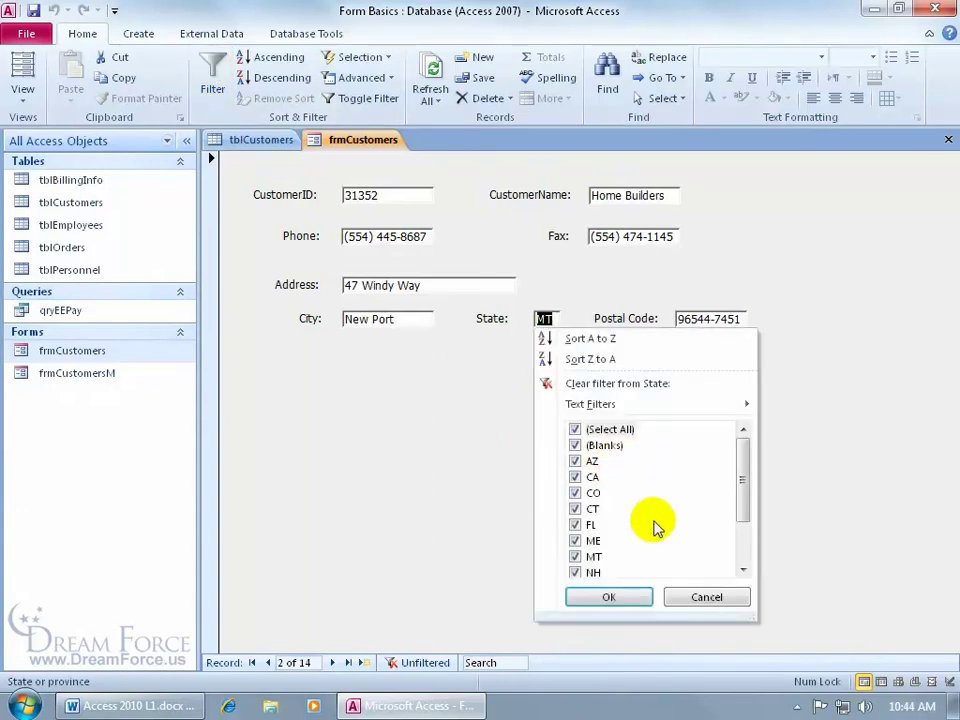
pyautogui.click(575, 429)
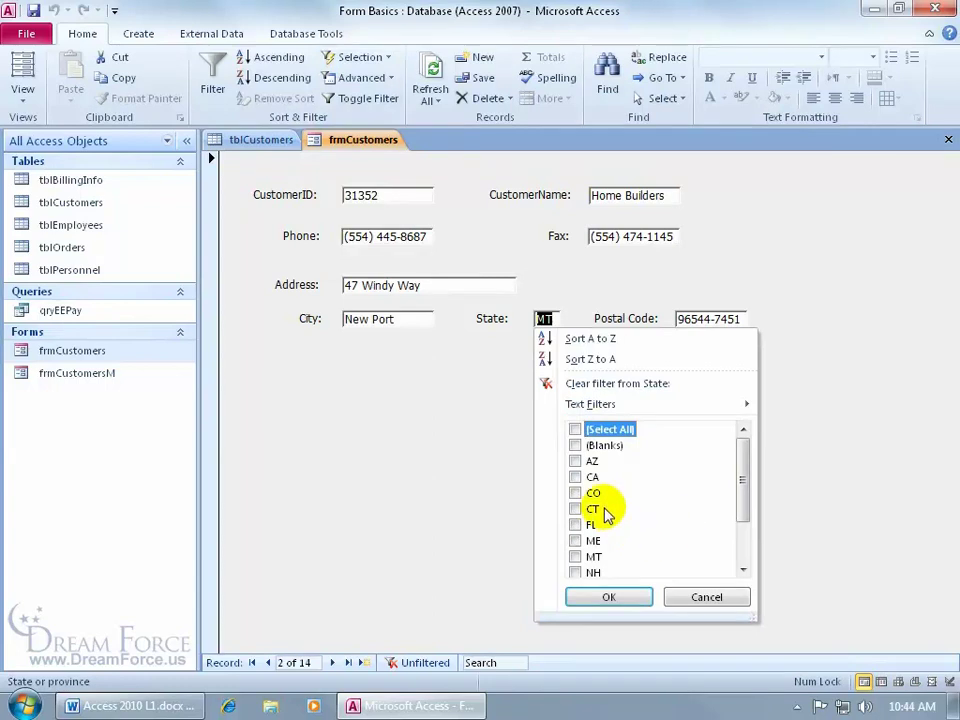
pyautogui.click(575, 461)
pyautogui.click(577, 478)
pyautogui.click(625, 598)
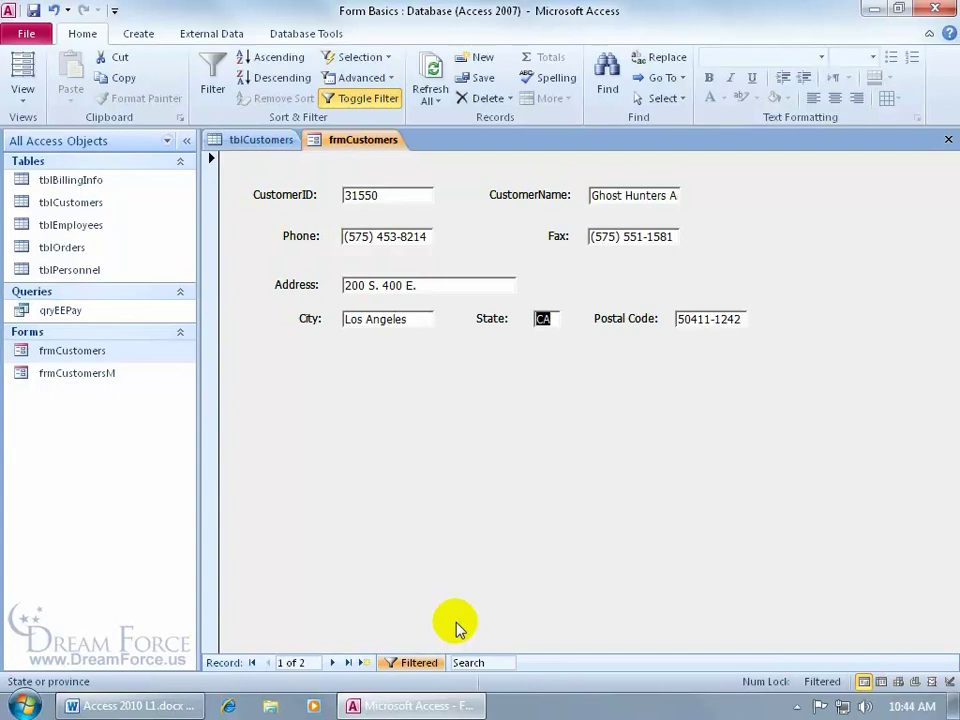
pyautogui.click(418, 663)
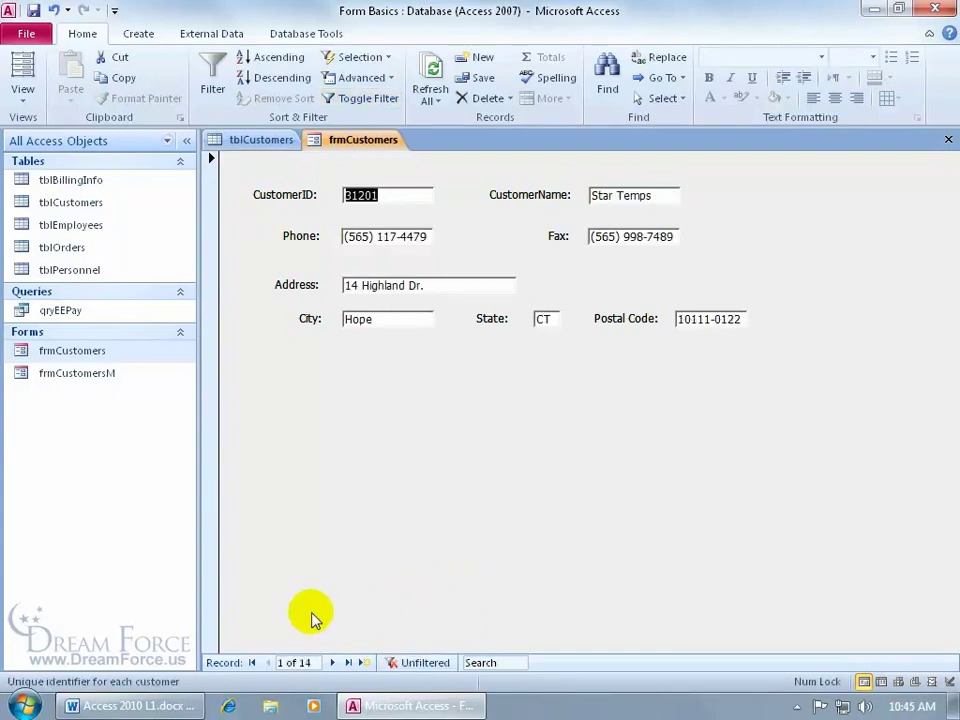
# Reapply the State filter and inspect the Postal Code field's filter options
pyautogui.click(418, 663)
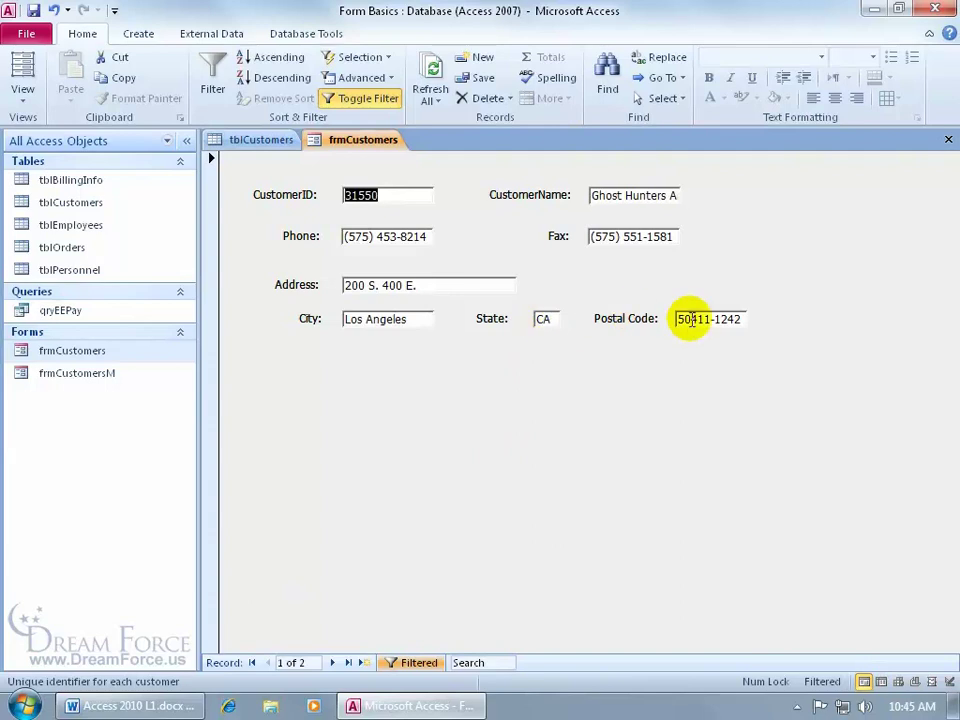
pyautogui.click(691, 320)
pyautogui.rightClick(691, 320)
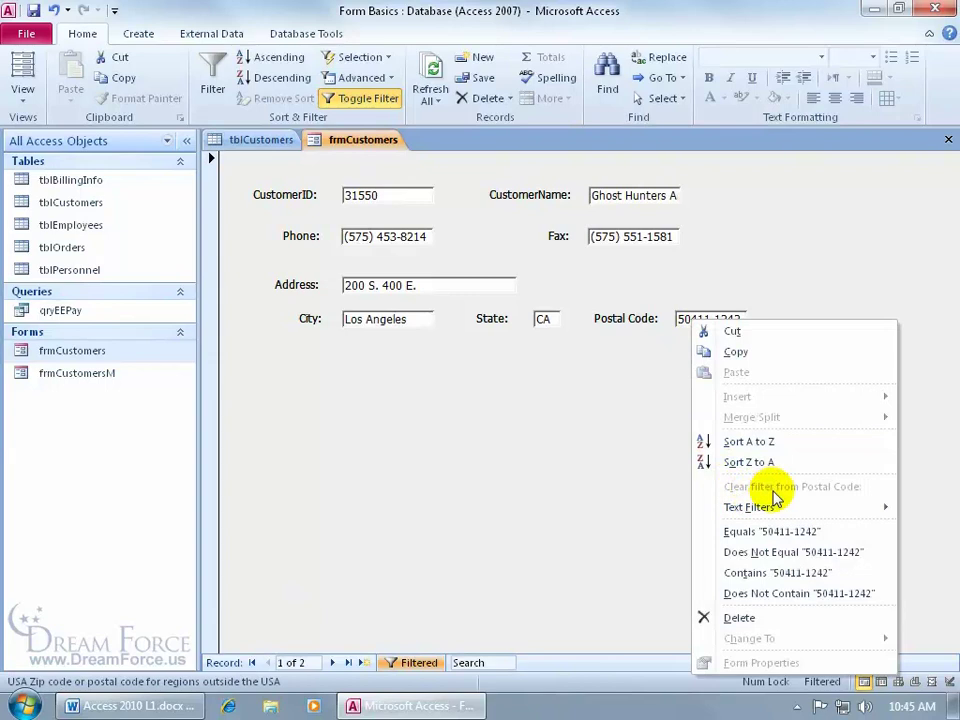
pyautogui.click(645, 366)
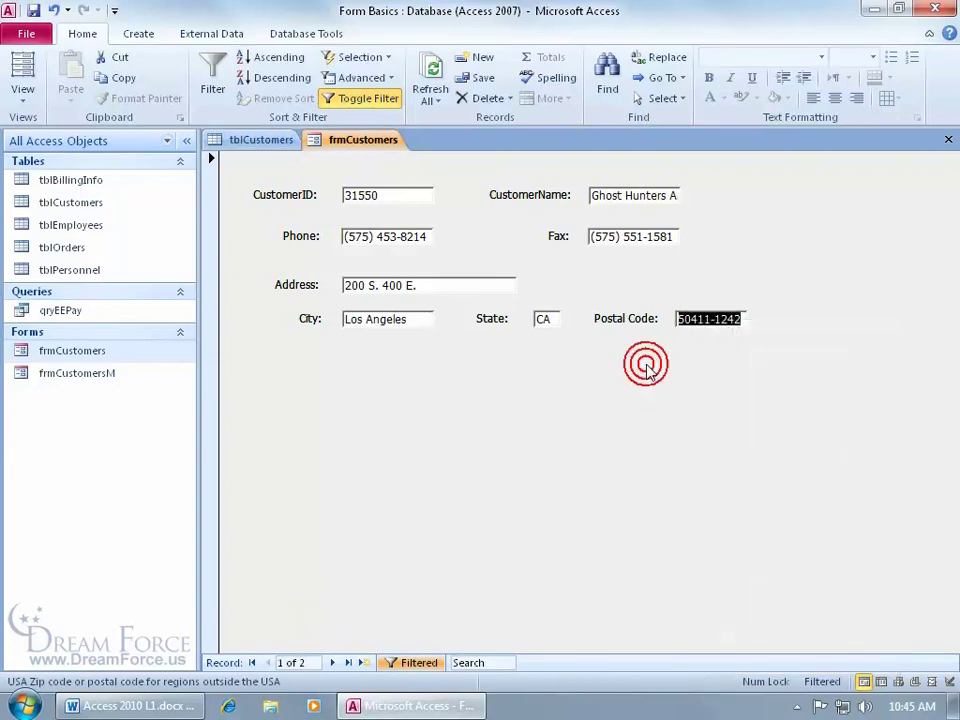
# Inspect the State field's filter options, then use Advanced > Clear All Filters
pyautogui.click(544, 318)
pyautogui.rightClick(546, 319)
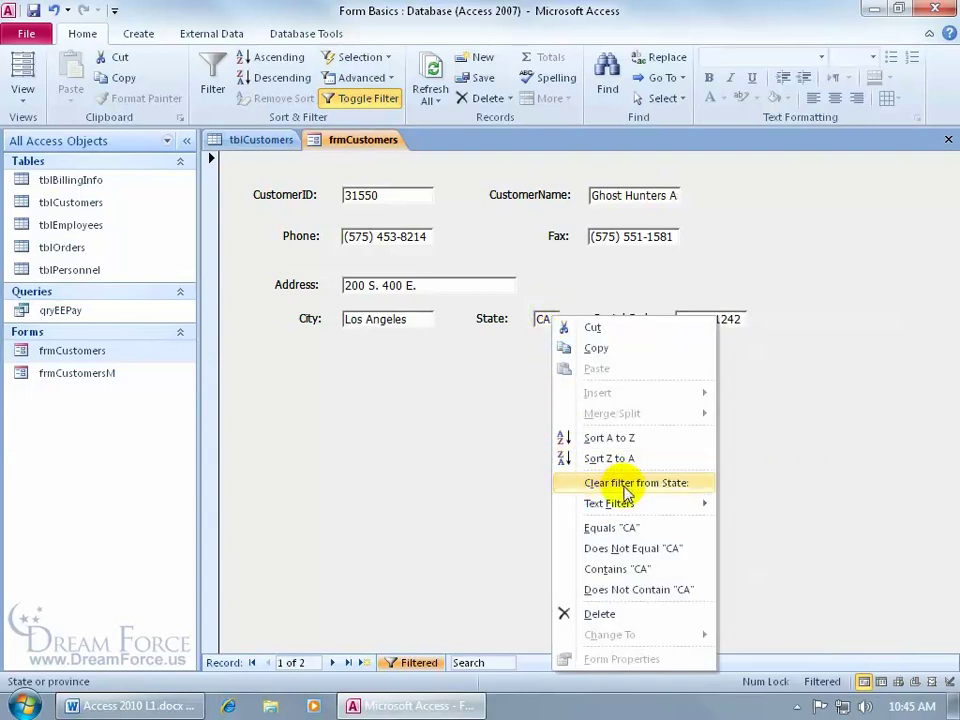
pyautogui.click(493, 392)
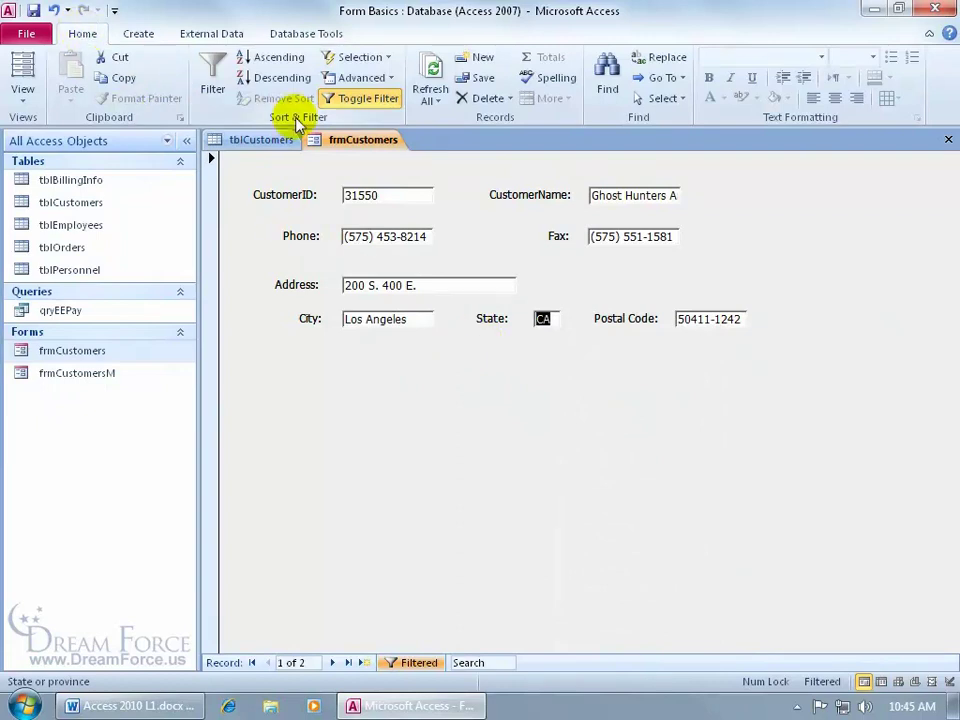
pyautogui.click(384, 79)
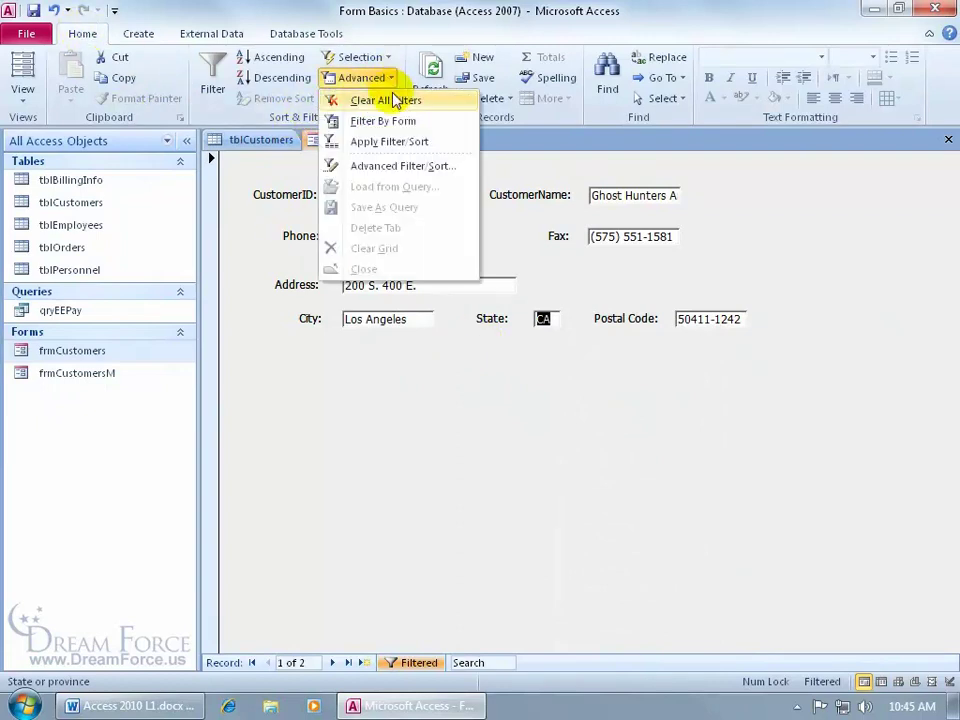
pyautogui.click(398, 104)
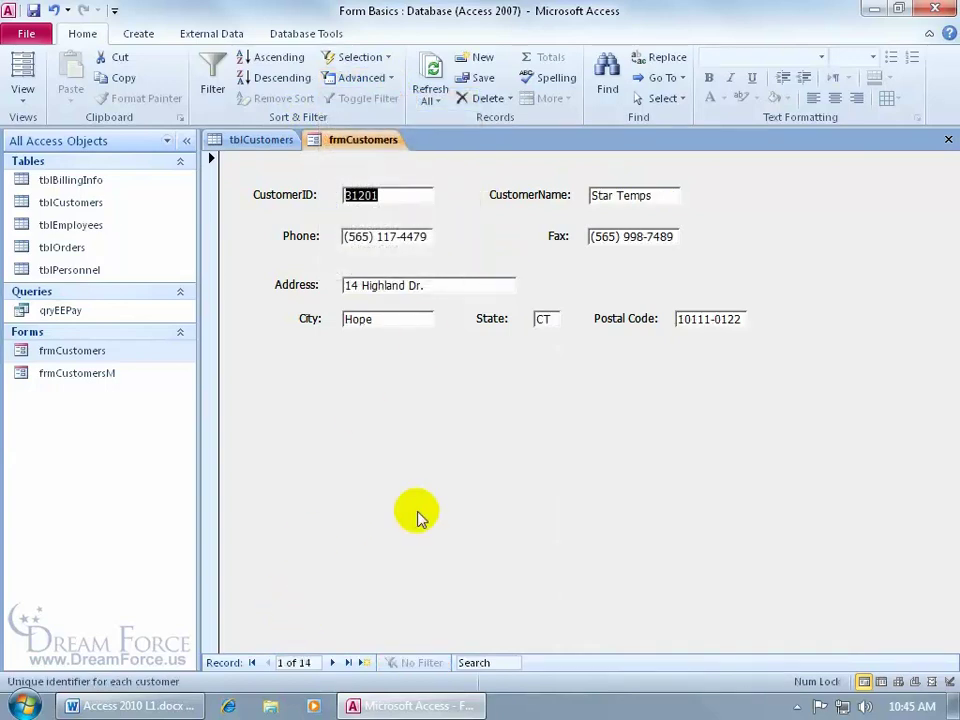
pyautogui.click(612, 194)
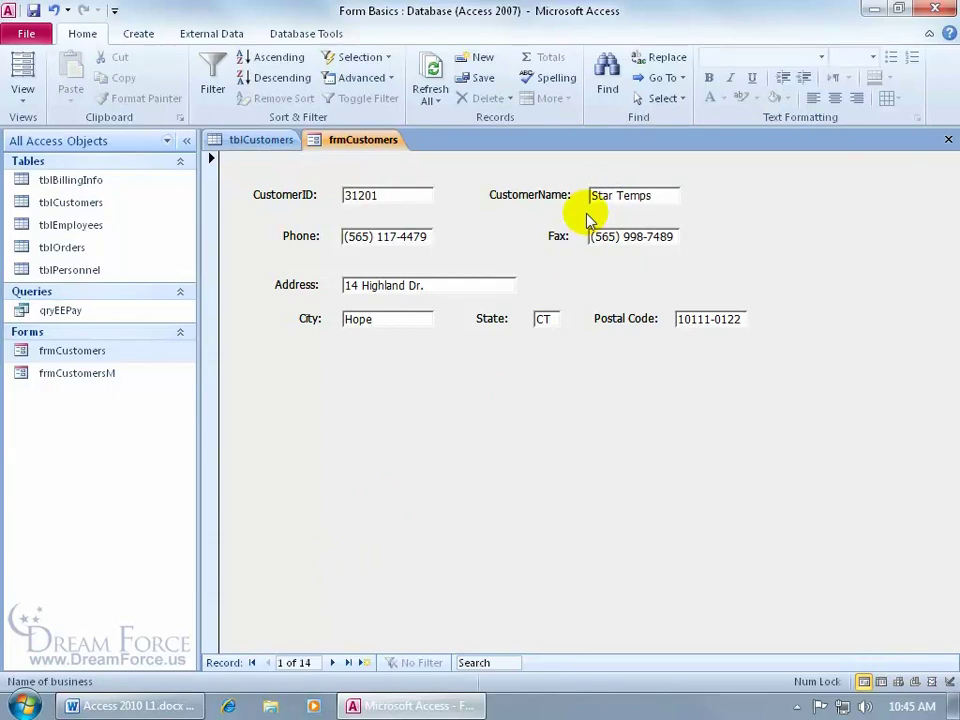
pyautogui.rightClick(607, 195)
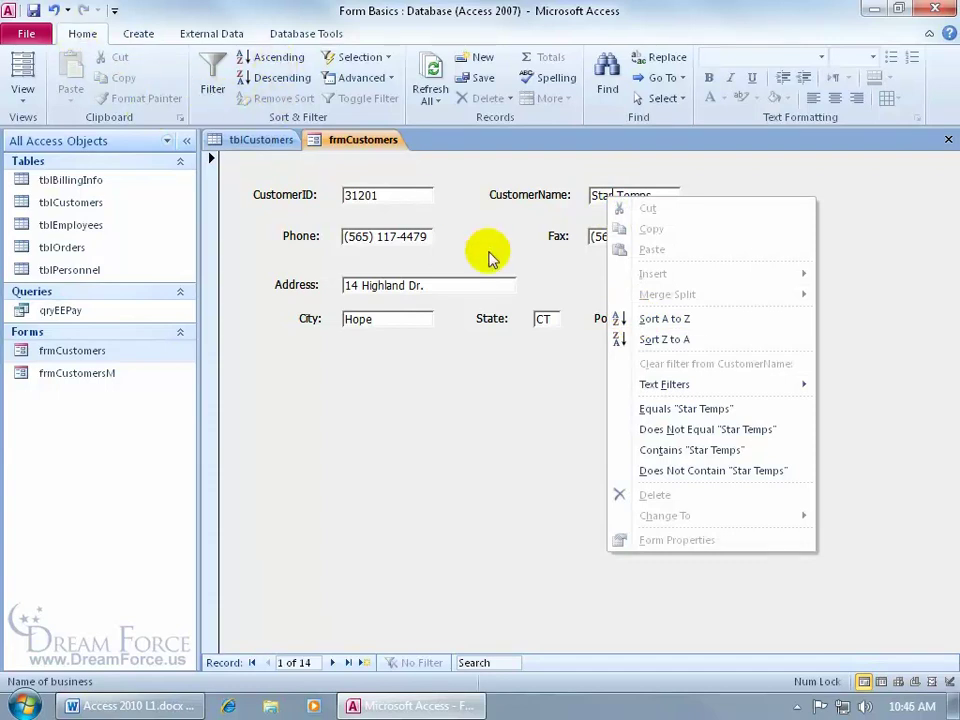
pyautogui.click(653, 321)
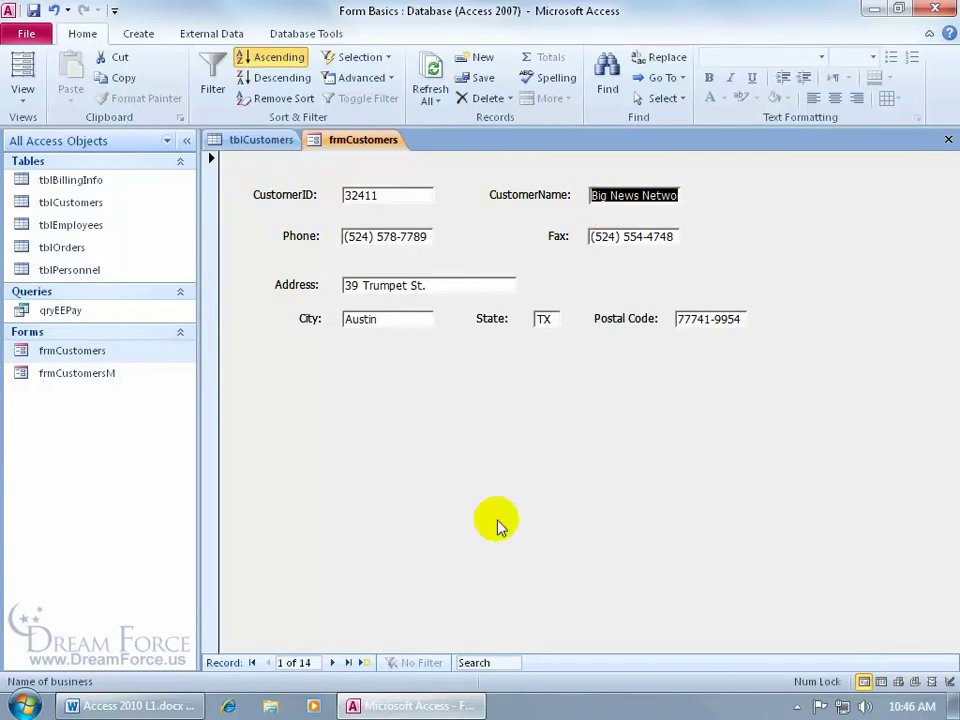
pyautogui.click(333, 662)
pyautogui.click(335, 662)
pyautogui.click(334, 662)
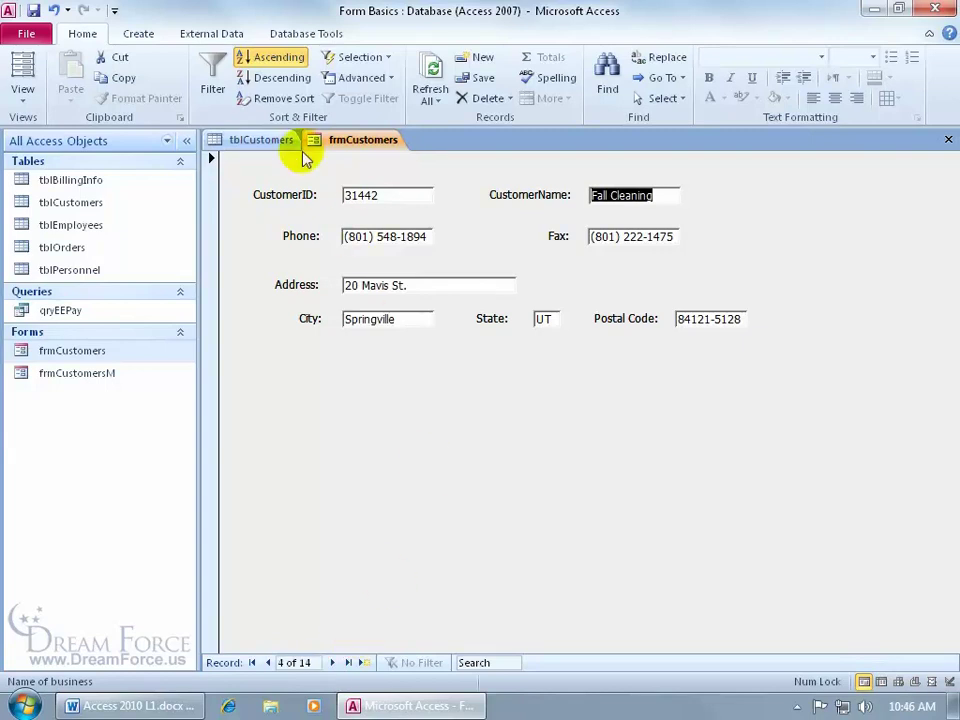
pyautogui.click(276, 99)
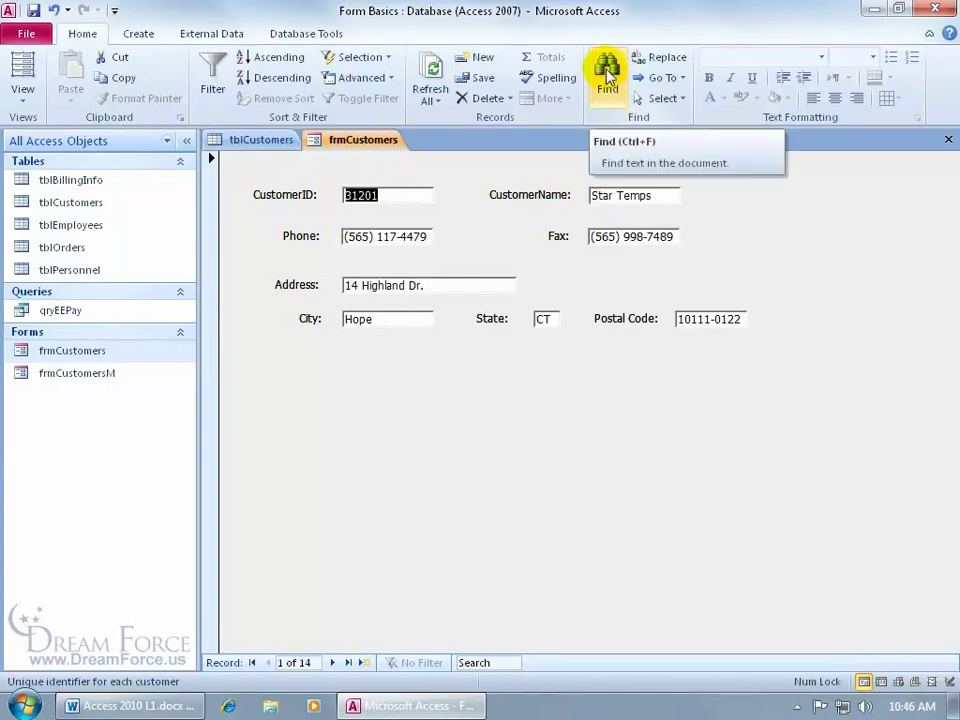
# Open Find and Replace with 'Dizney Co.' as the search text in the customer name field
pyautogui.click(540, 221)
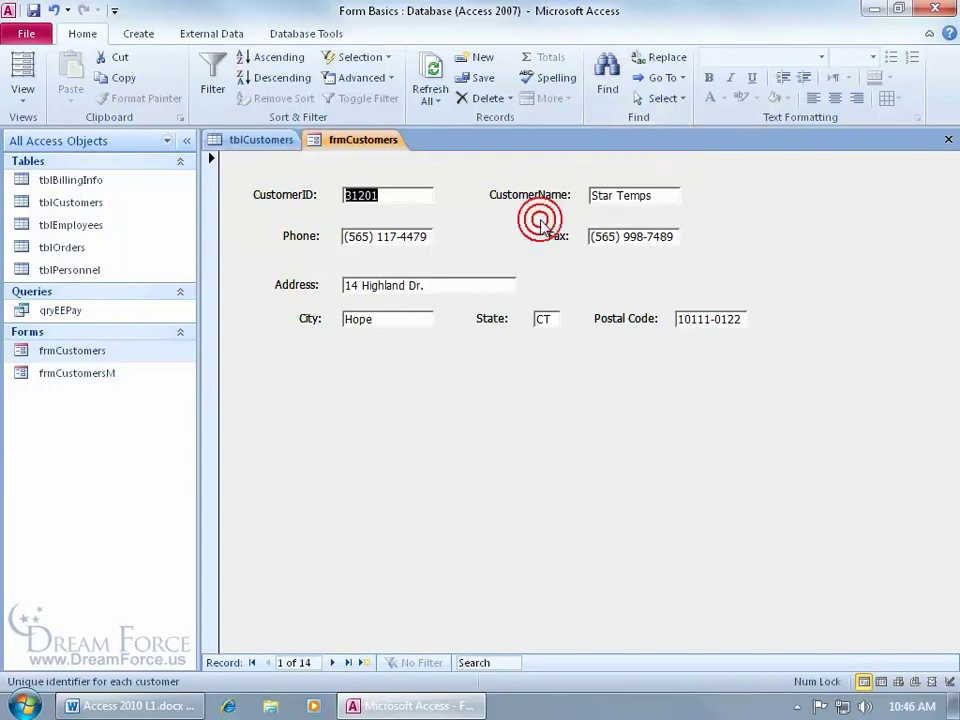
pyautogui.hotkey('ctrl', 'f')
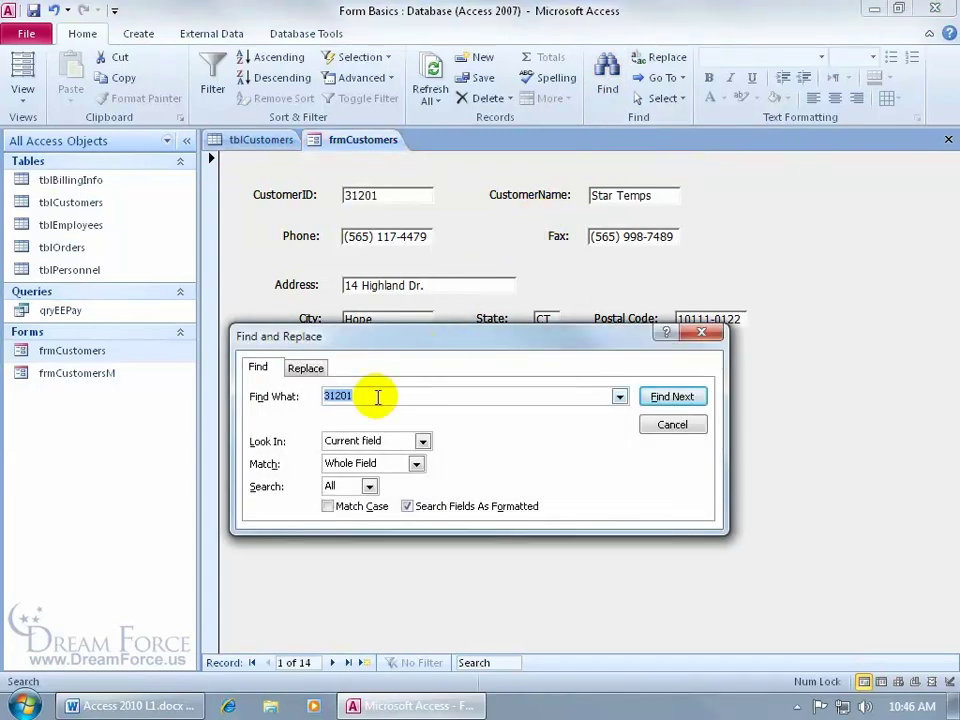
pyautogui.click(378, 397)
pyautogui.doubleClick(380, 397)
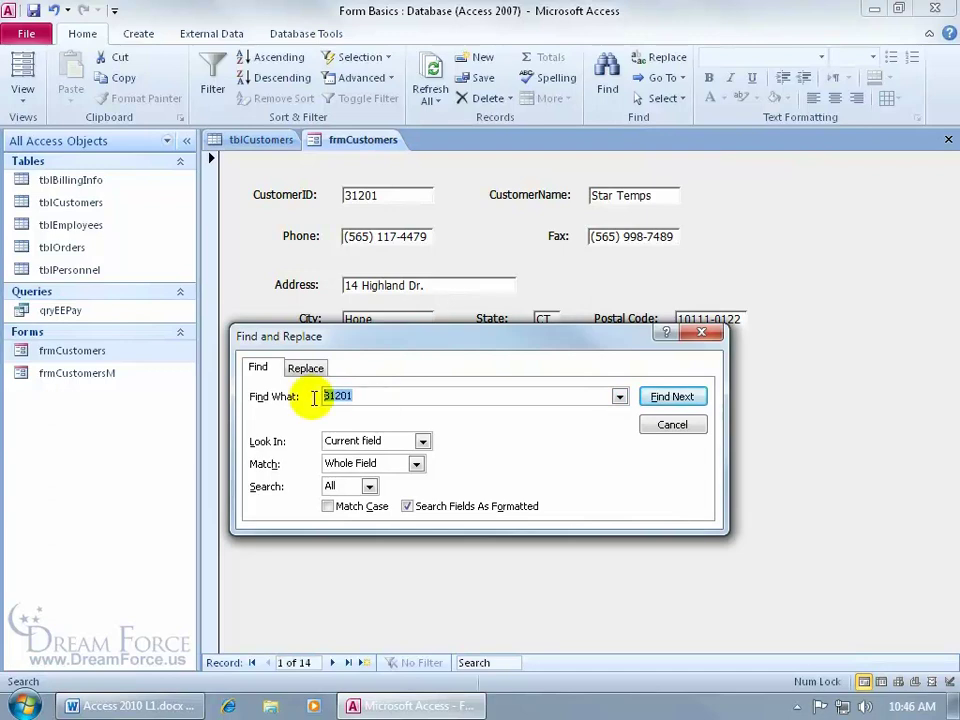
pyautogui.write('Dizney Co.')
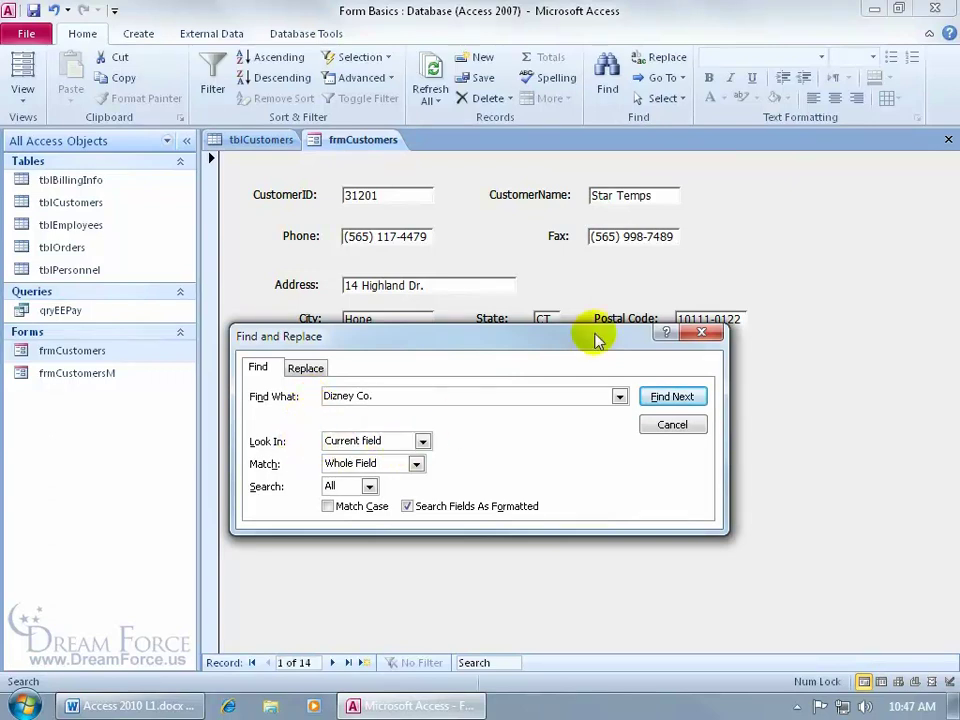
pyautogui.click(610, 195)
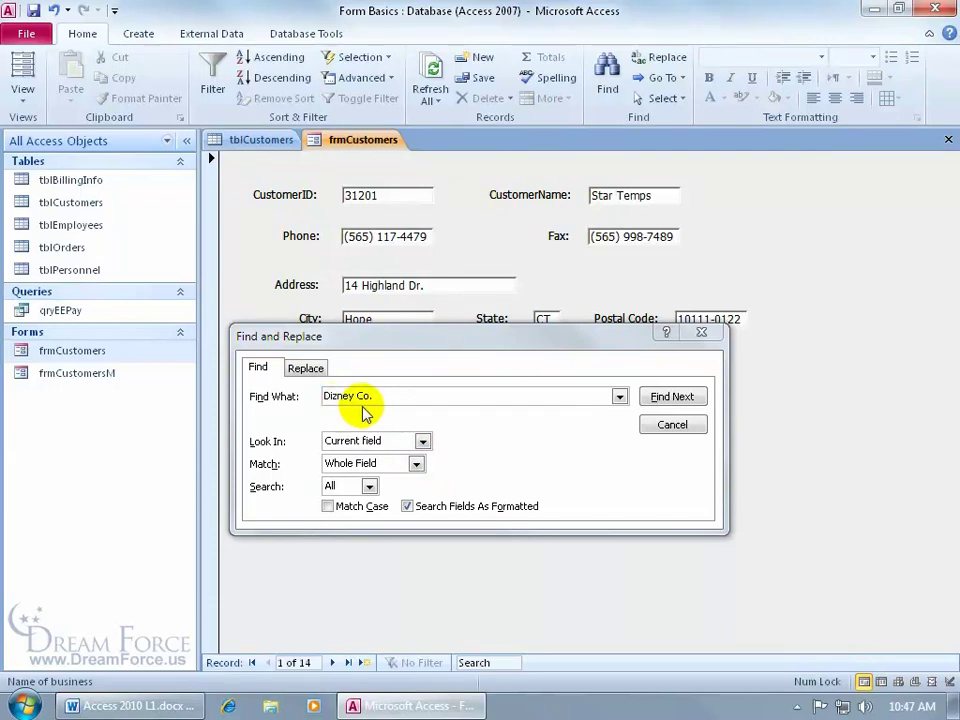
# Set Match to Any Part of Field, shorten the text to 'Dizney' and find record 9
pyautogui.click(416, 464)
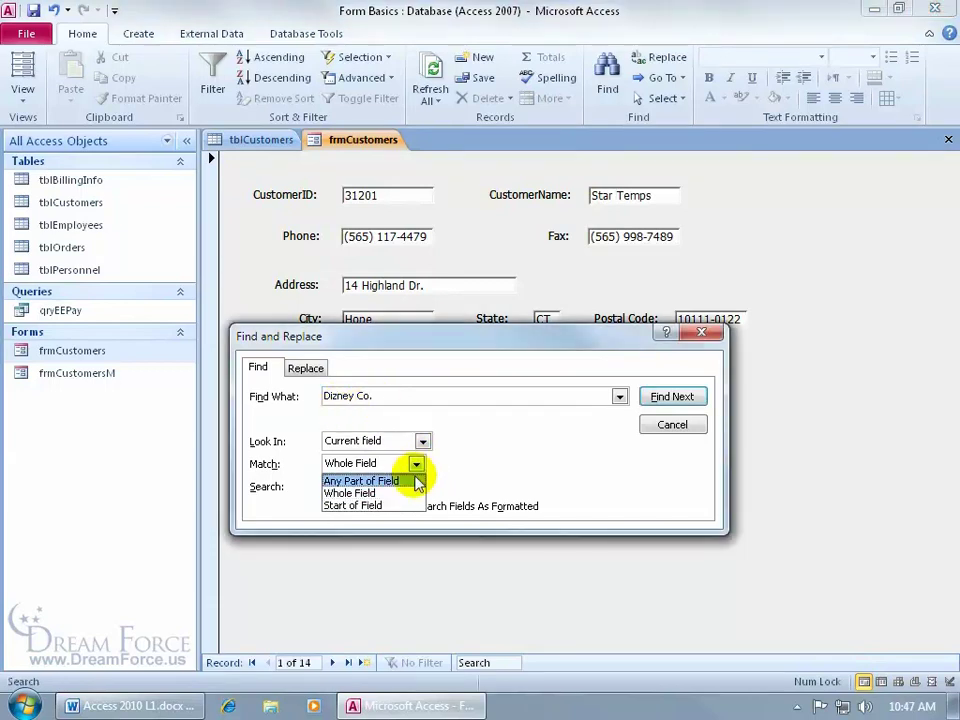
pyautogui.click(416, 483)
pyautogui.click(386, 394)
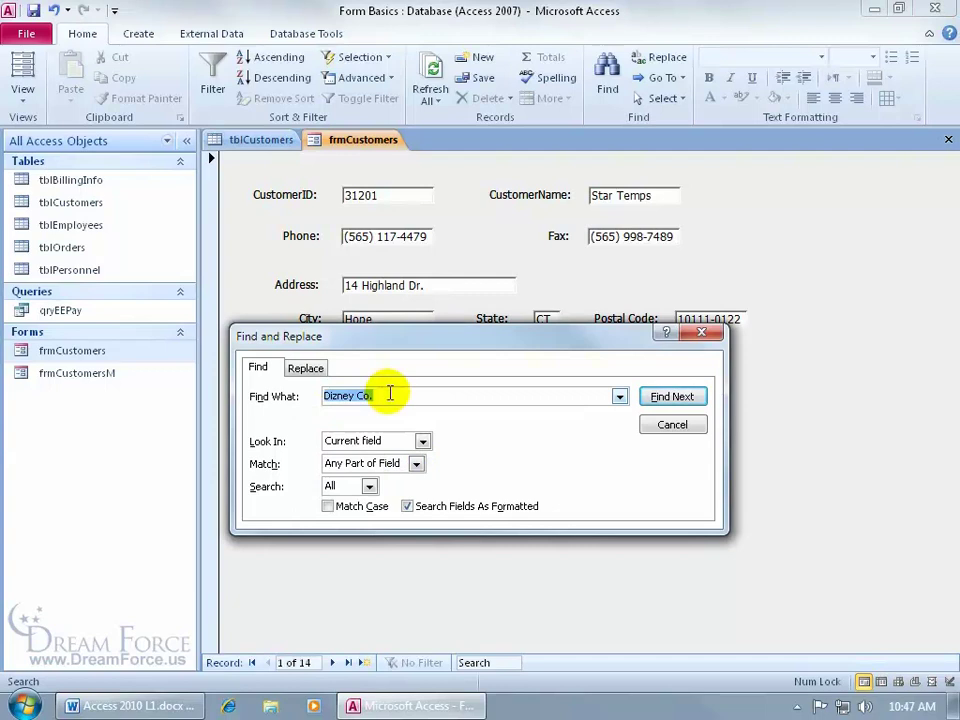
pyautogui.click(389, 394)
pyautogui.press('BackSpace')
pyautogui.press('BackSpace')
pyautogui.press('BackSpace')
pyautogui.press('BackSpace')
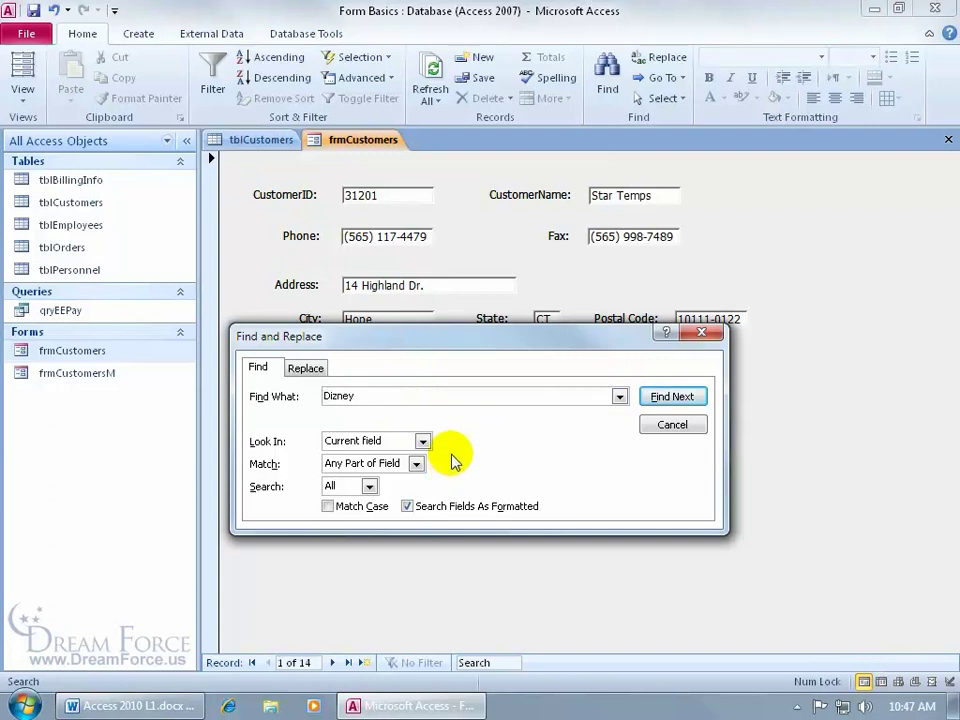
pyautogui.click(670, 397)
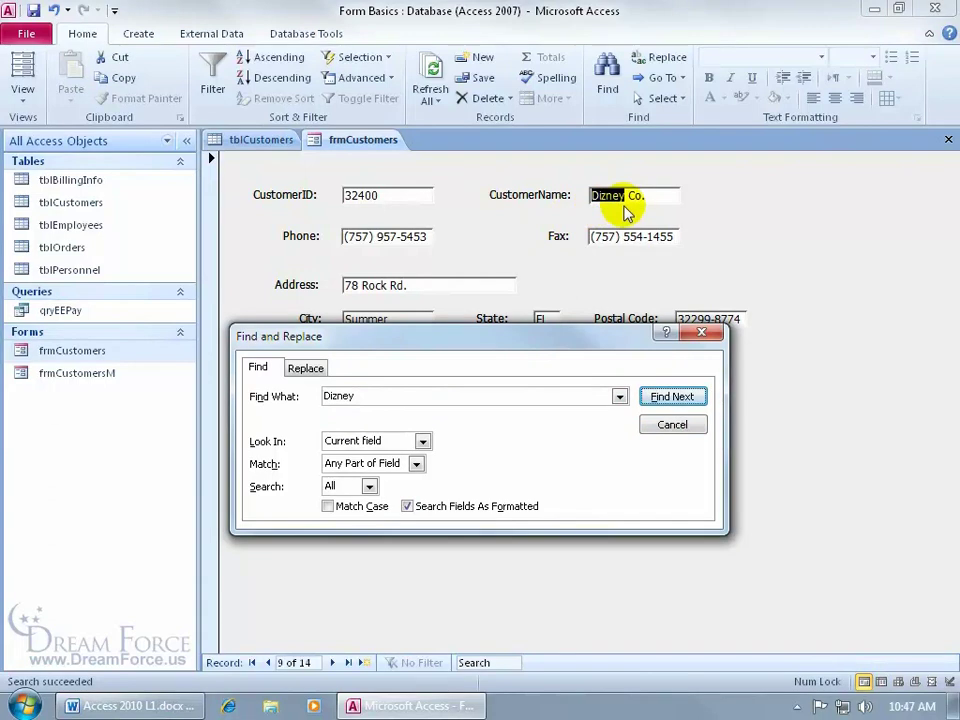
# Search again for Dizney, dismiss the not-found message and close Find and Replace on Dizney Co
pyautogui.click(672, 397)
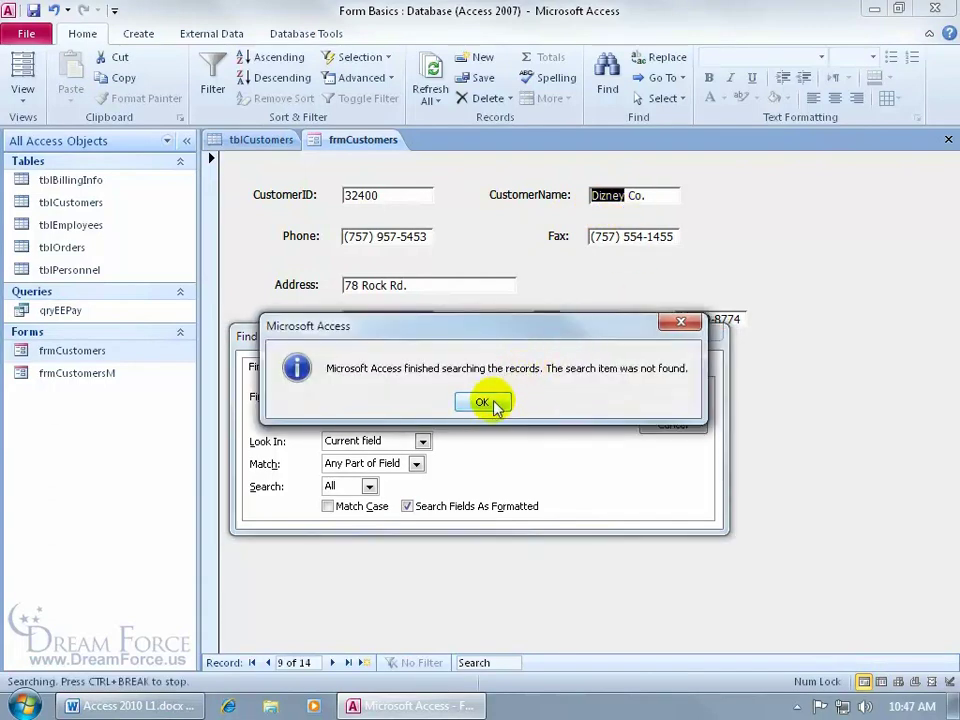
pyautogui.click(488, 402)
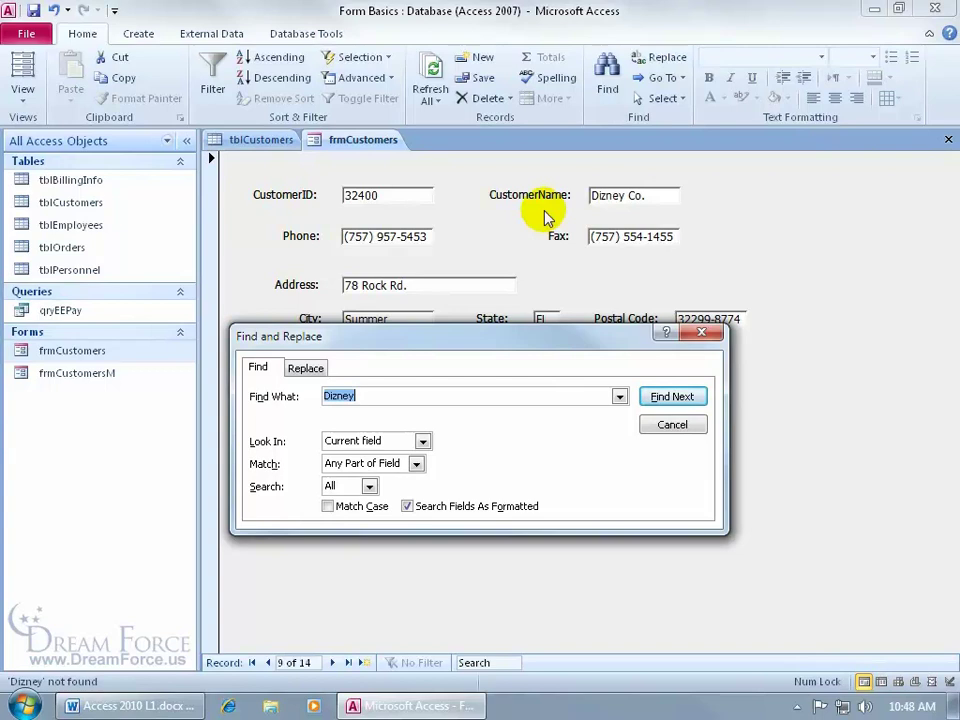
pyautogui.moveTo(529, 340); pyautogui.dragTo(536, 364)
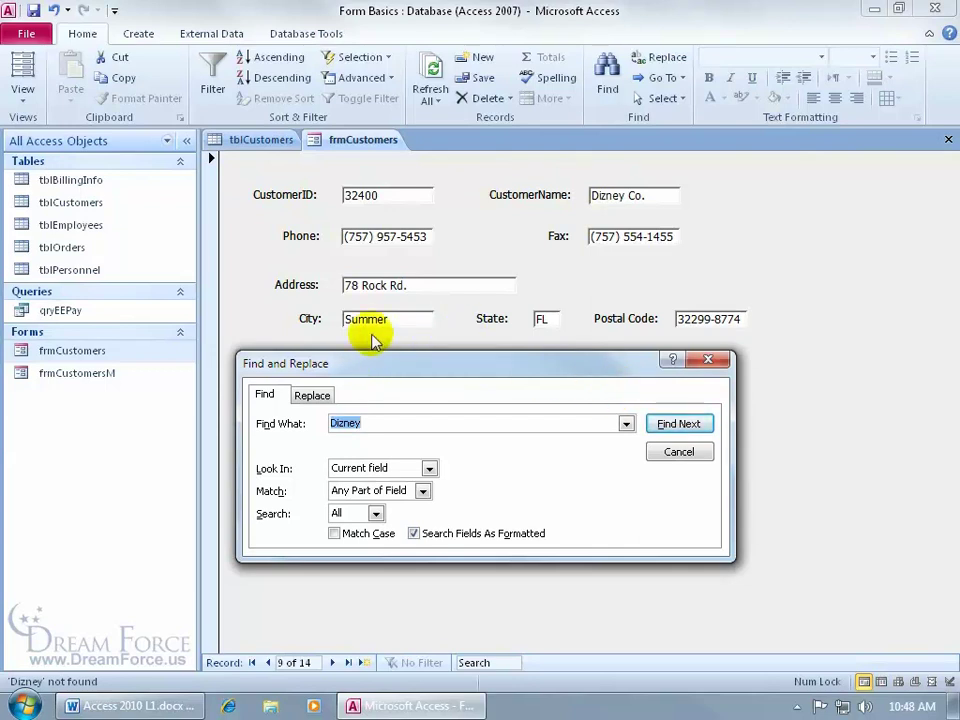
pyautogui.click(680, 453)
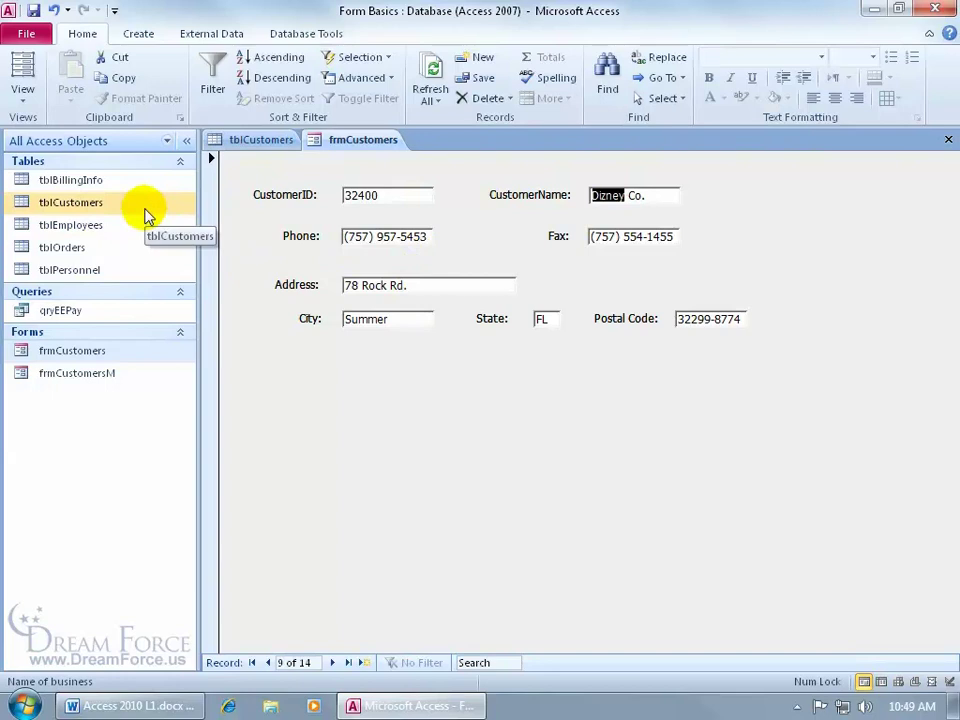
# Start a new blank customer record and enter the customer's name
pyautogui.click(362, 665)
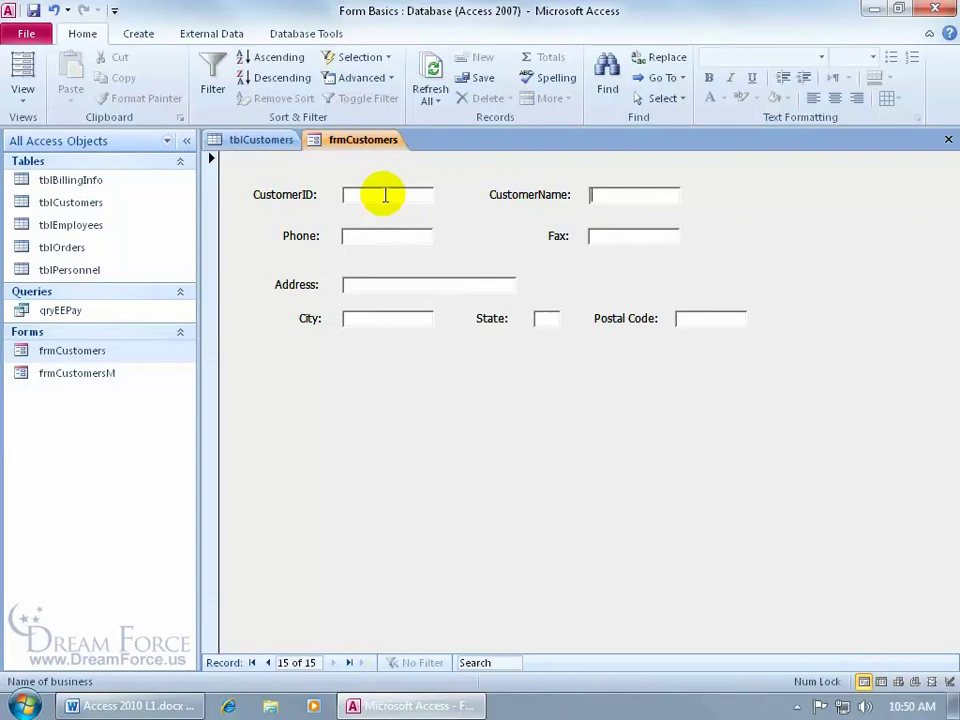
pyautogui.click(363, 196)
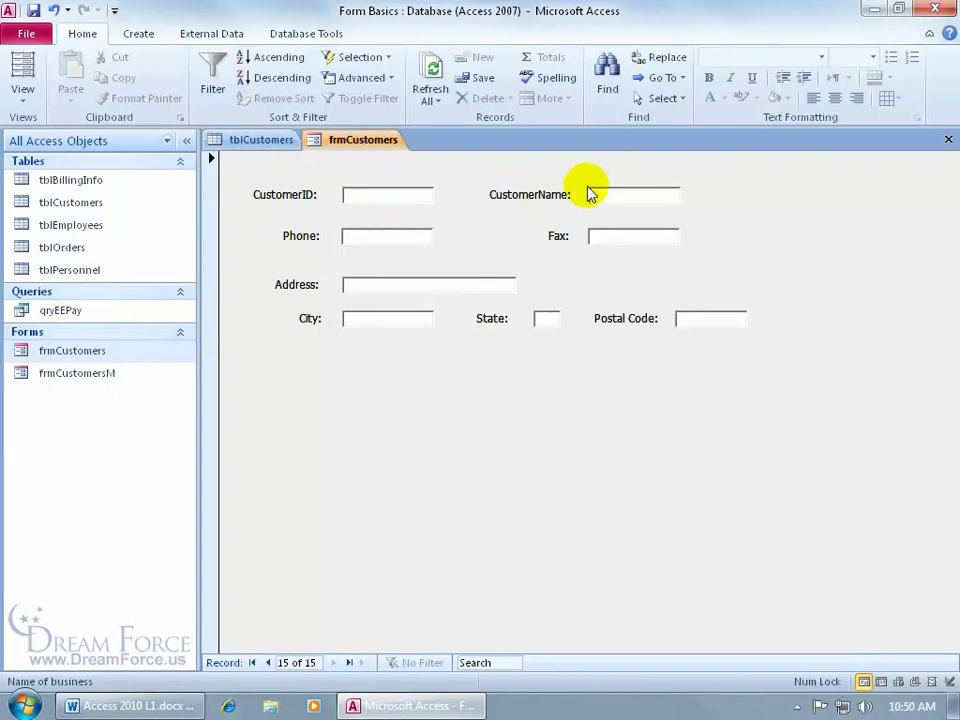
pyautogui.click(638, 198)
pyautogui.write('Bubba Gump')
# Fill in the new customer's phone number, fax number and street address
pyautogui.press('Tab')
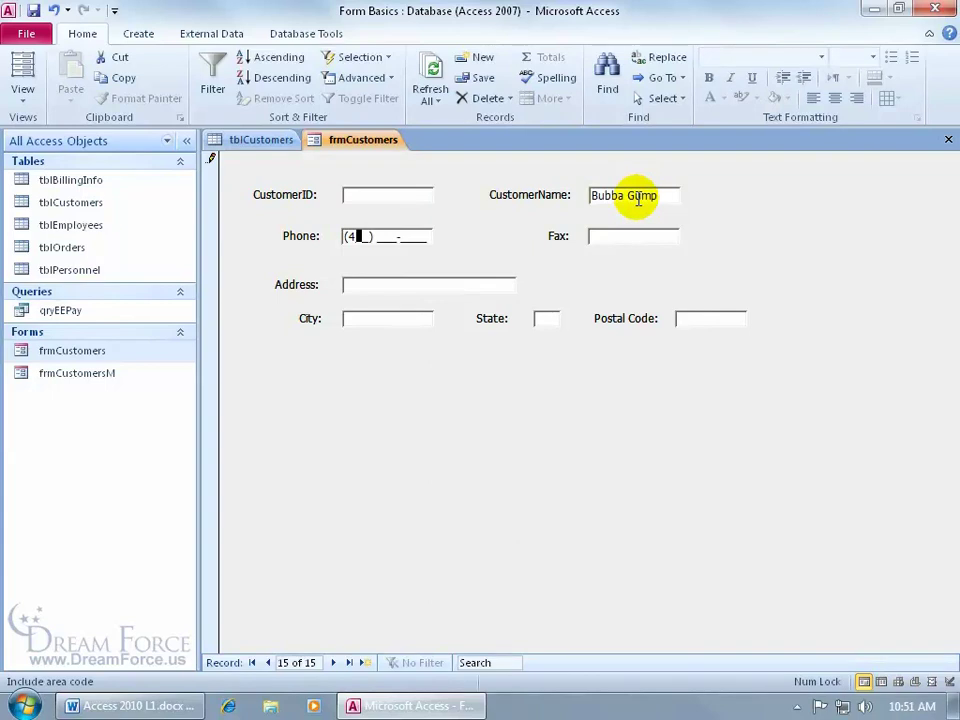
pyautogui.press('Tab')
pyautogui.press('Tab')
pyautogui.press('Tab')
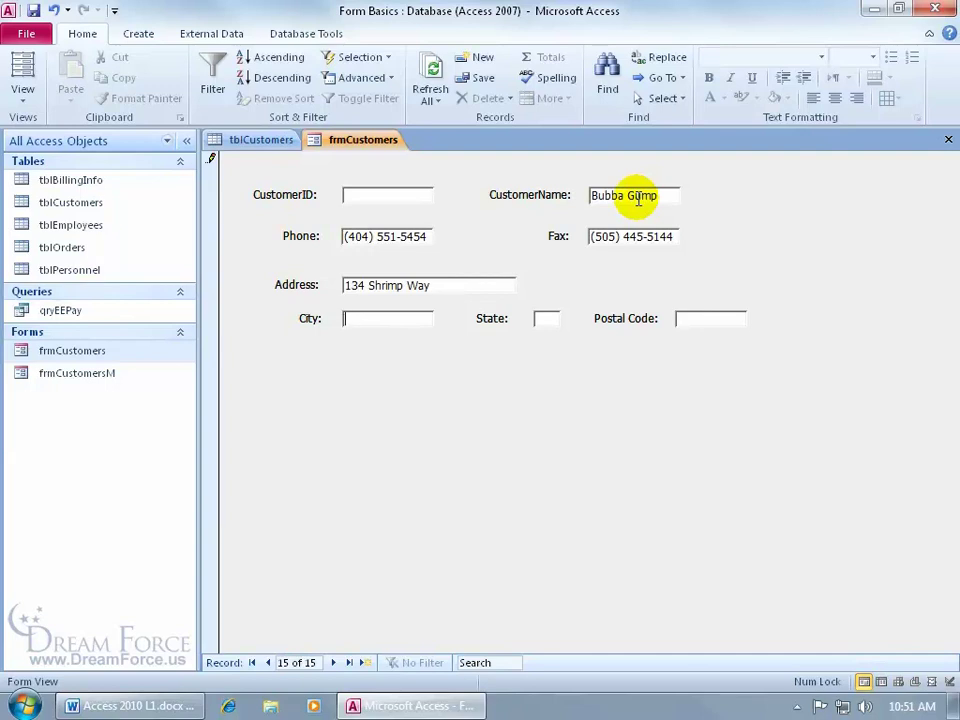
pyautogui.click(461, 284)
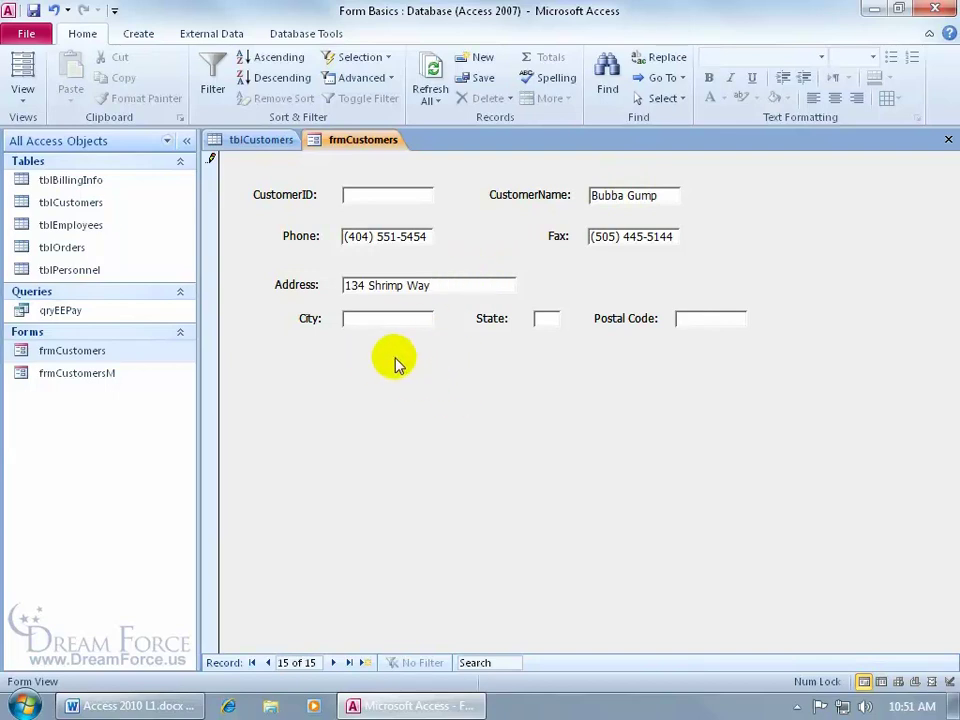
# Fill in the new customer's city, state and postal code, then clear the empty CustomerID warning
pyautogui.hotkey('shift', 'Tab')
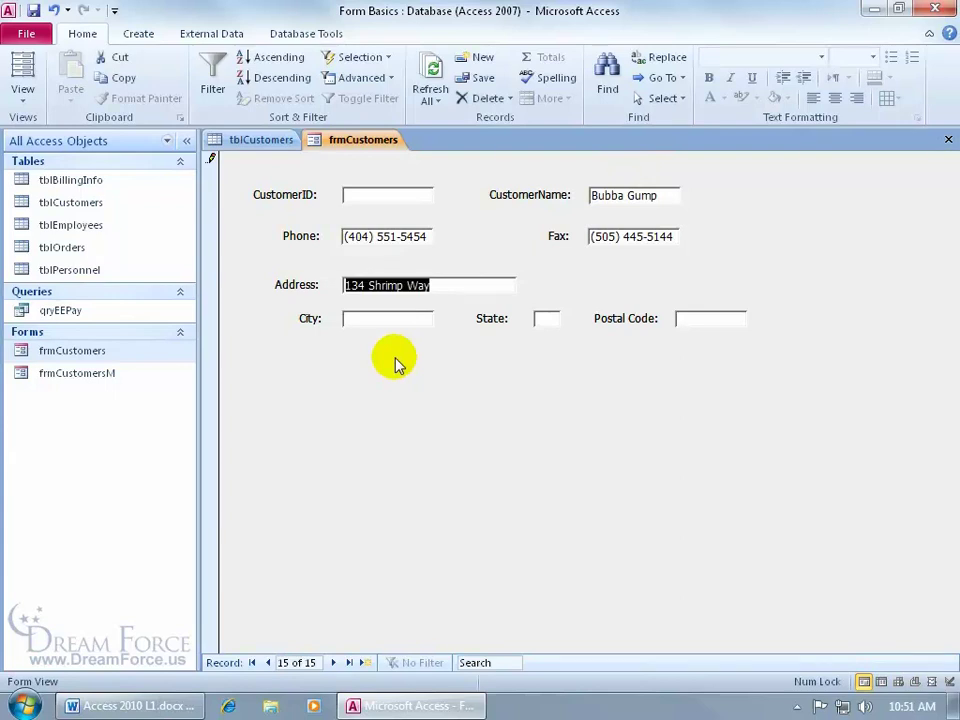
pyautogui.press('Tab')
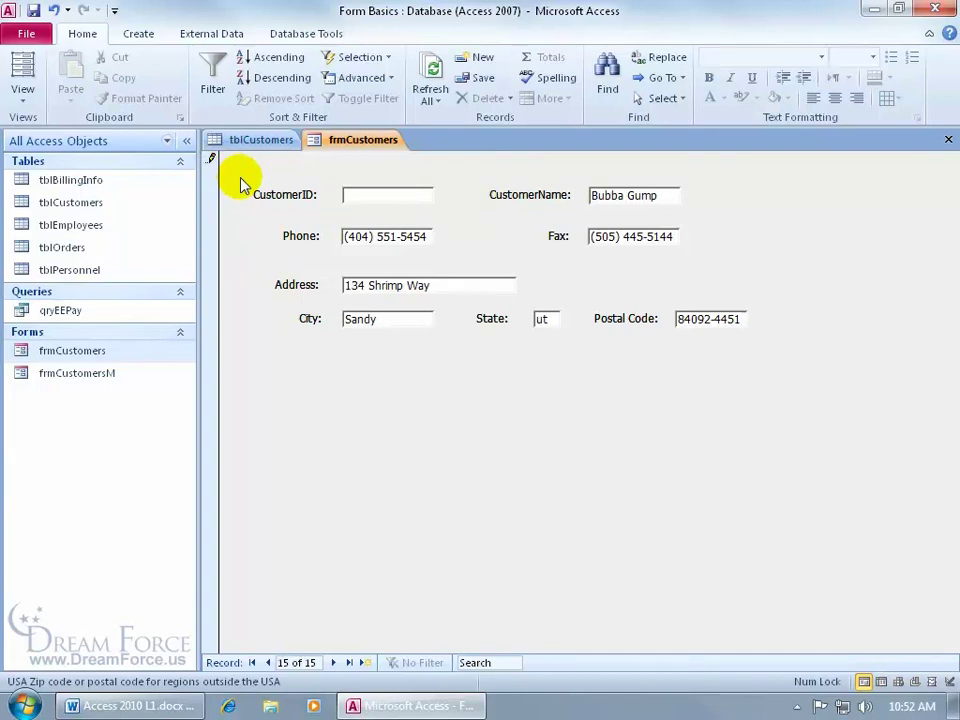
pyautogui.press('Tab')
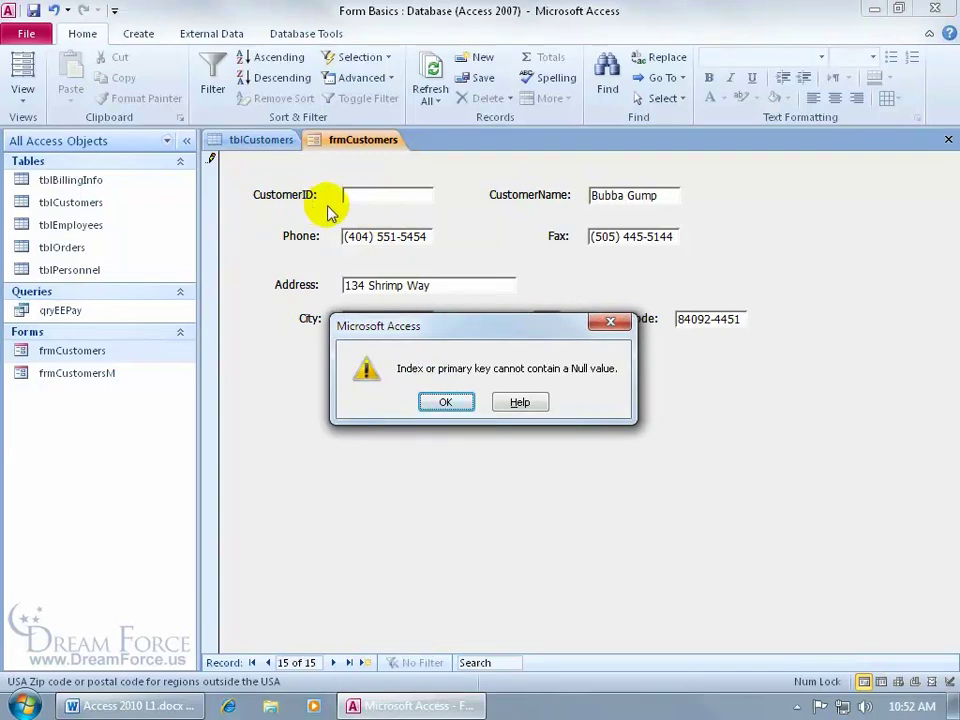
pyautogui.click(446, 401)
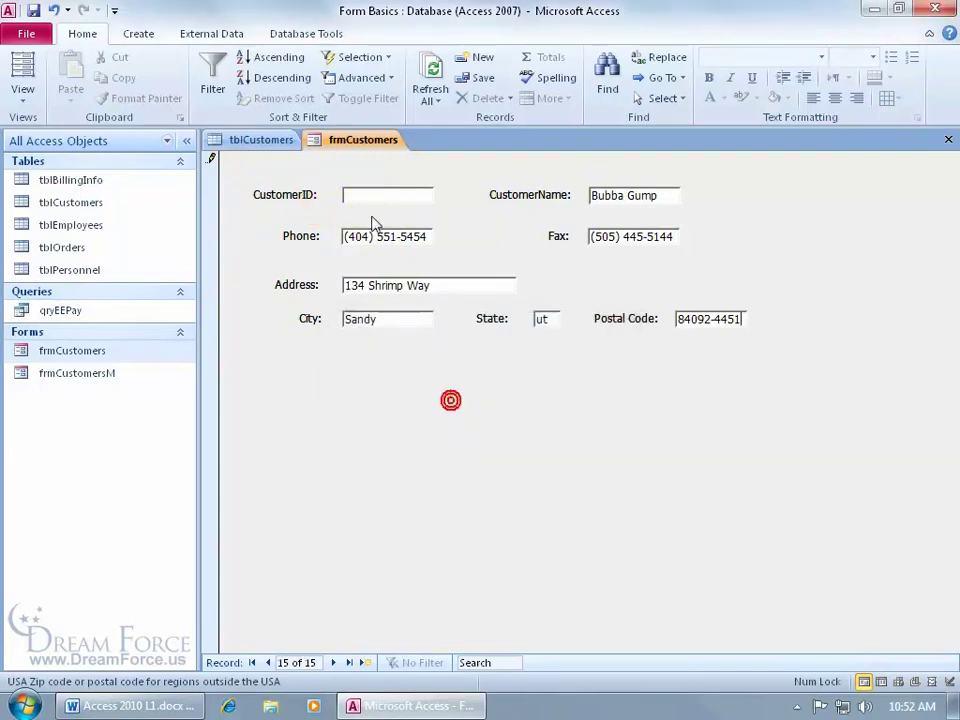
pyautogui.click(369, 195)
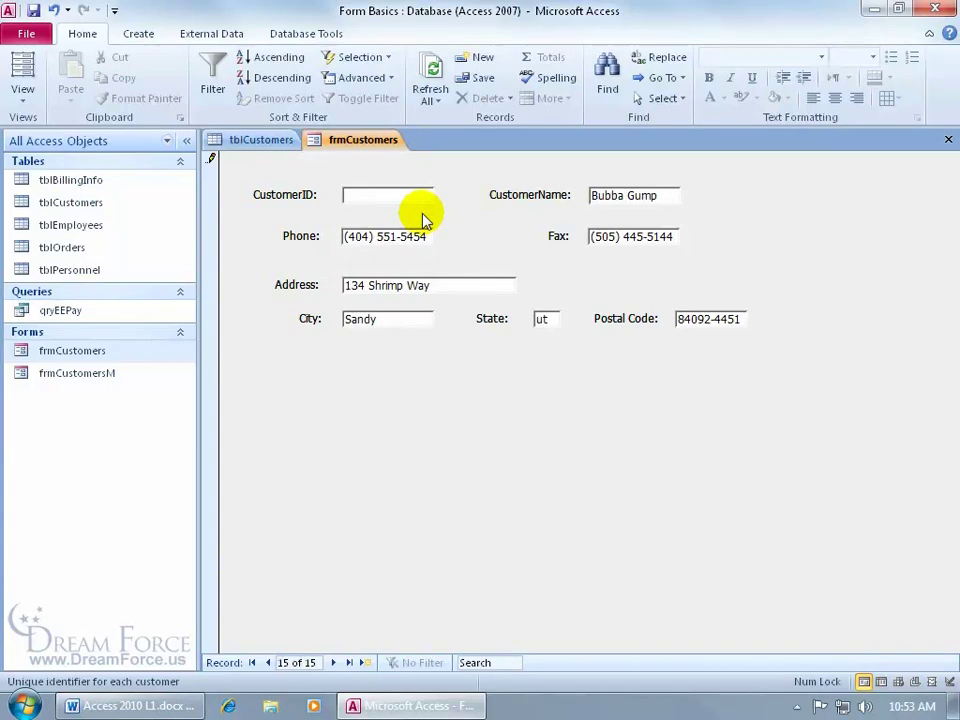
# Check the existing customer IDs in the tblCustomers datasheet
pyautogui.click(268, 142)
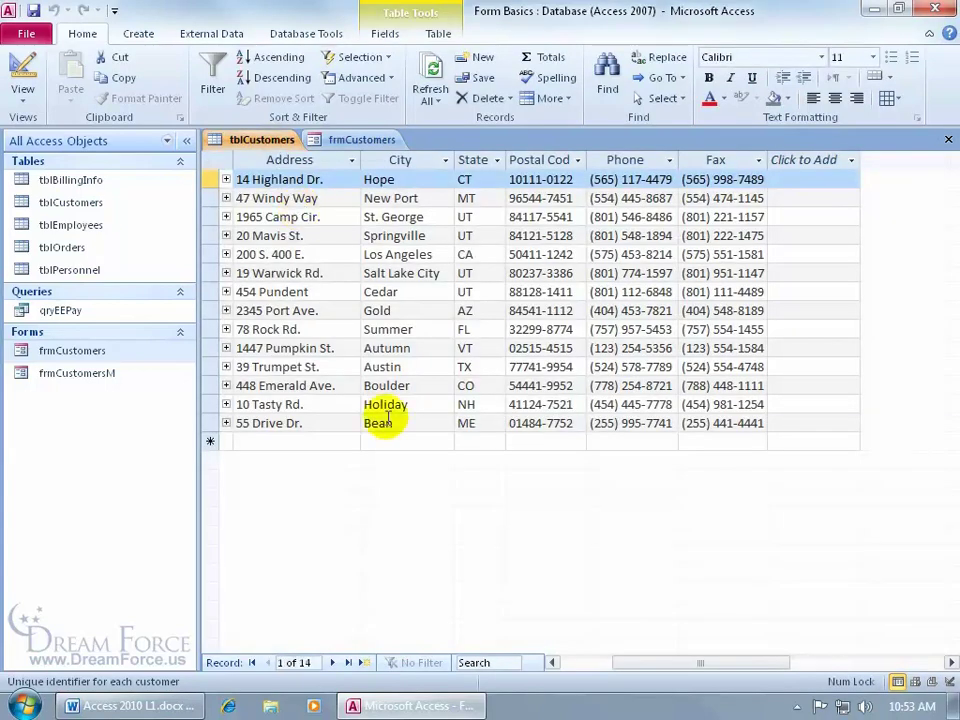
pyautogui.moveTo(640, 662); pyautogui.dragTo(578, 666)
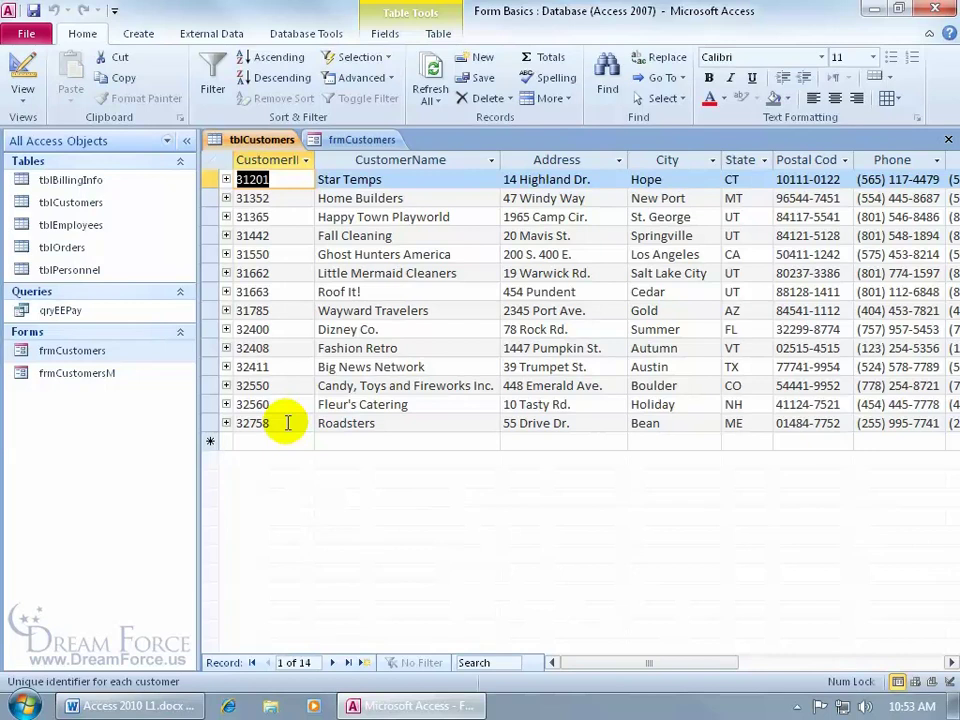
pyautogui.click(362, 140)
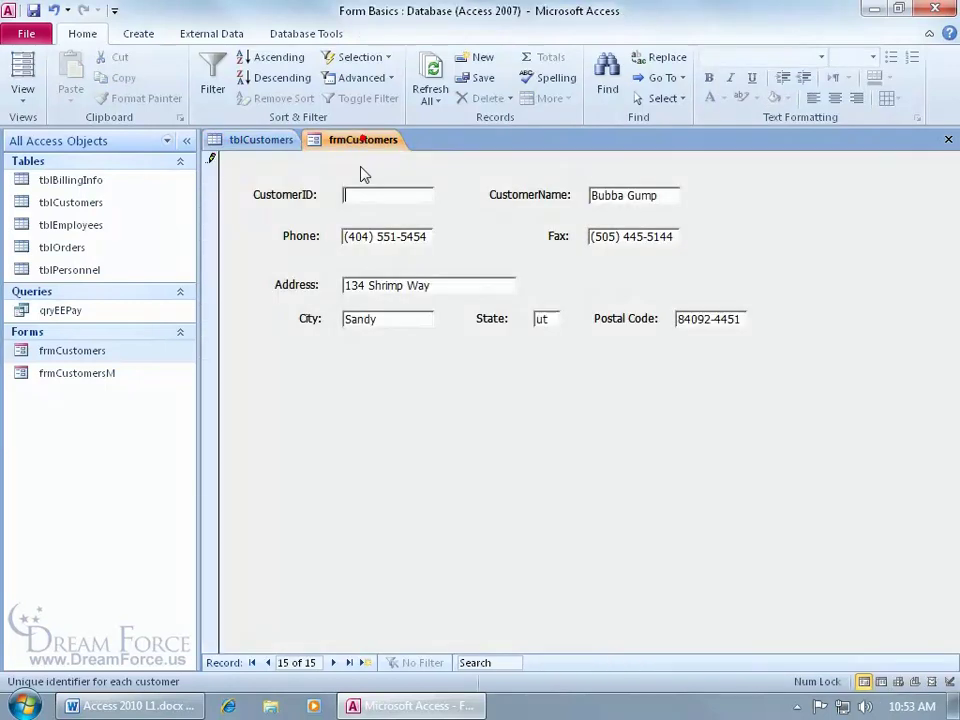
# Replace the duplicate CustomerID 32758 with 33000, save the record, and show tblCustomers
pyautogui.write('32758')
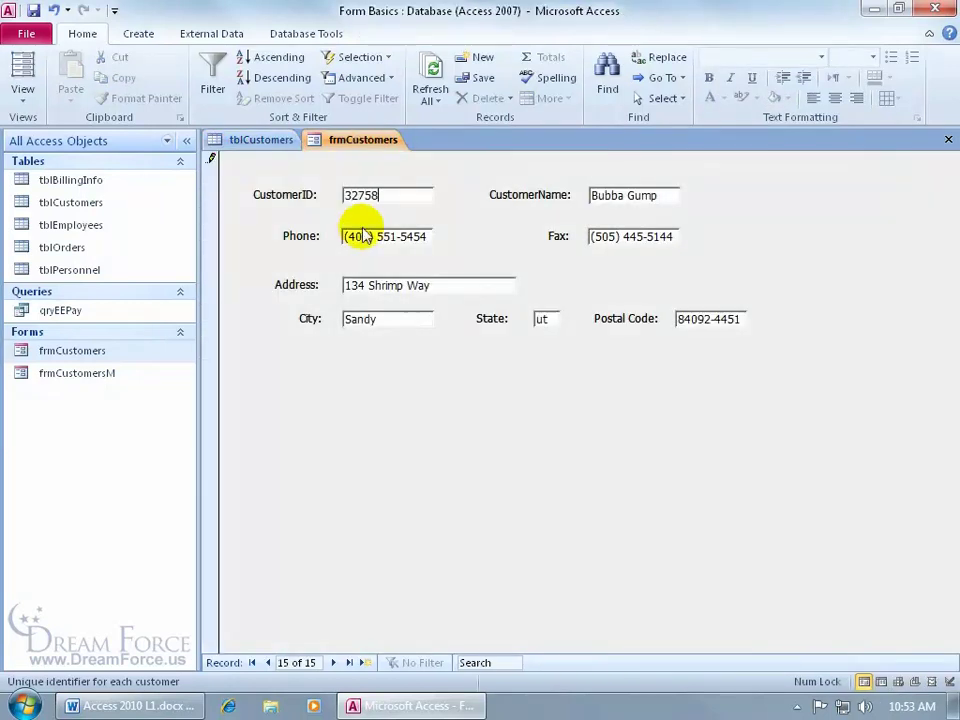
pyautogui.press('Return')
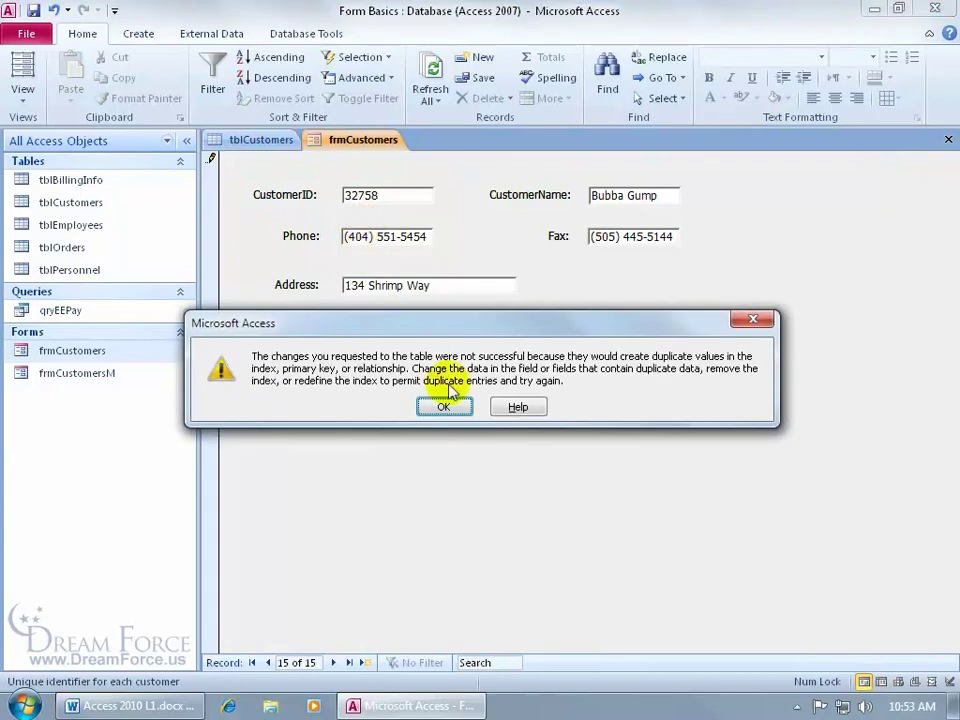
pyautogui.click(444, 406)
pyautogui.click(386, 194)
pyautogui.moveTo(386, 194); pyautogui.dragTo(336, 189)
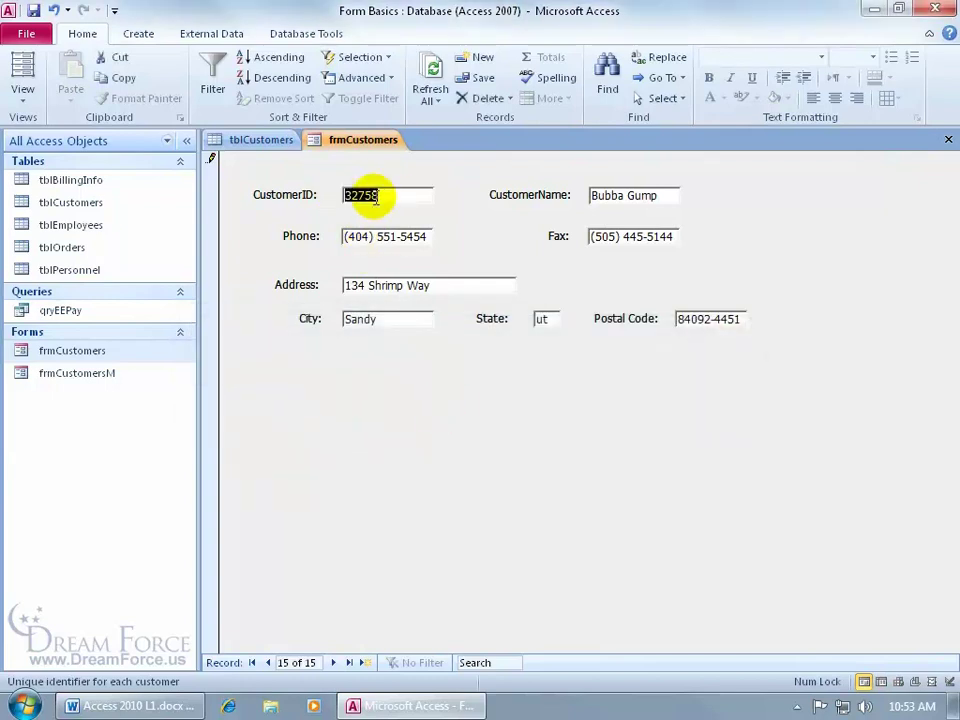
pyautogui.write('33000')
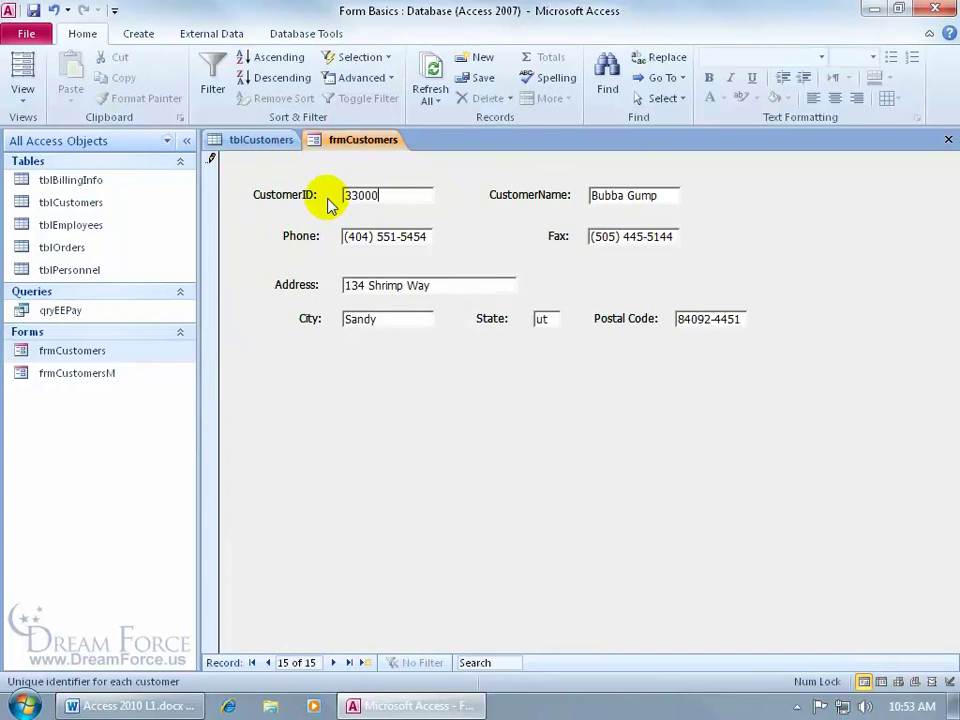
pyautogui.hotkey('shift', 'Return')
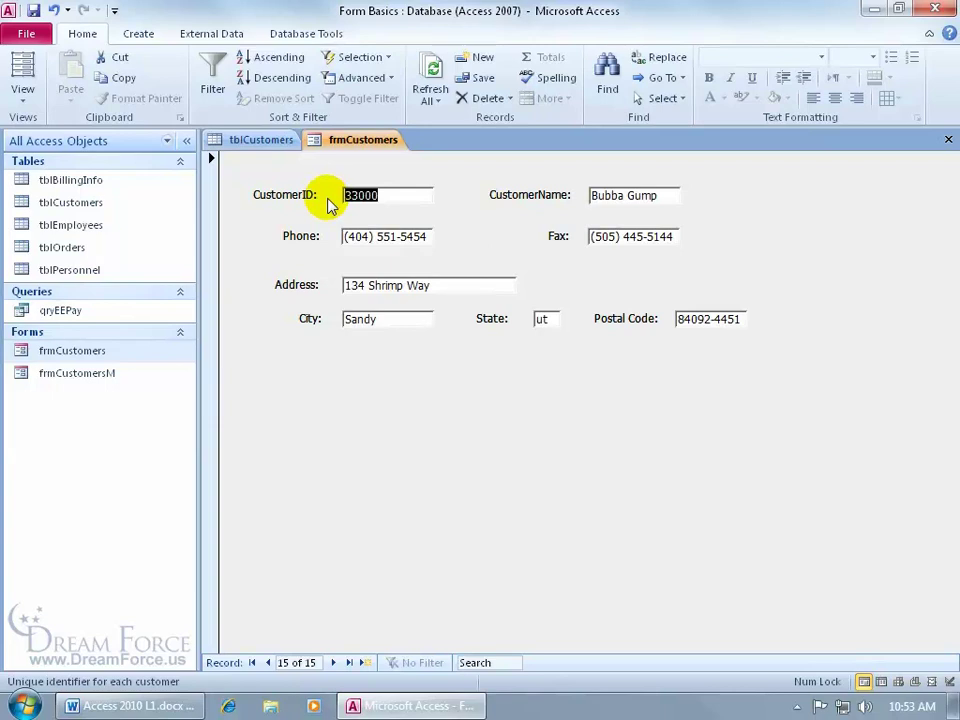
pyautogui.click(262, 140)
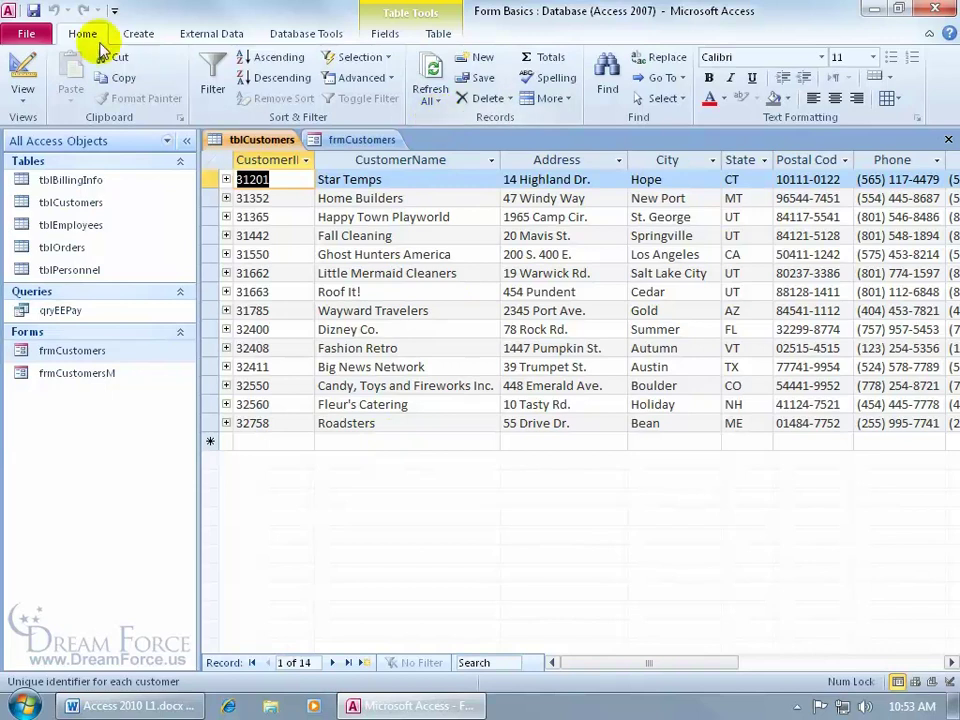
# Refresh all data so customer 33000 appears, then select tblCustomers in the Navigation Pane
pyautogui.click(430, 80)
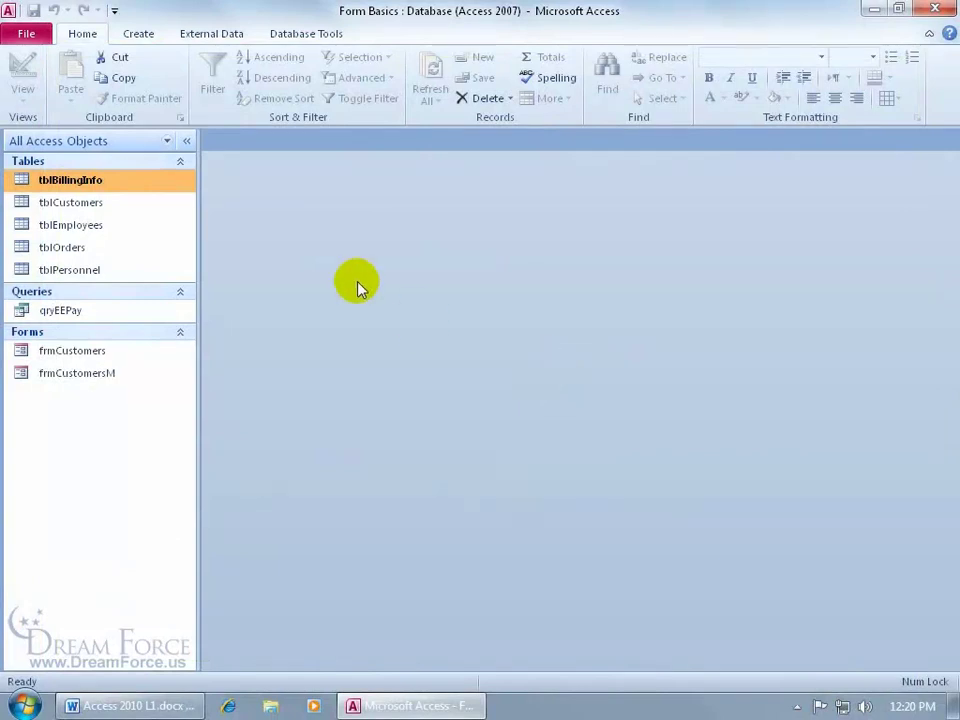
pyautogui.click(125, 202)
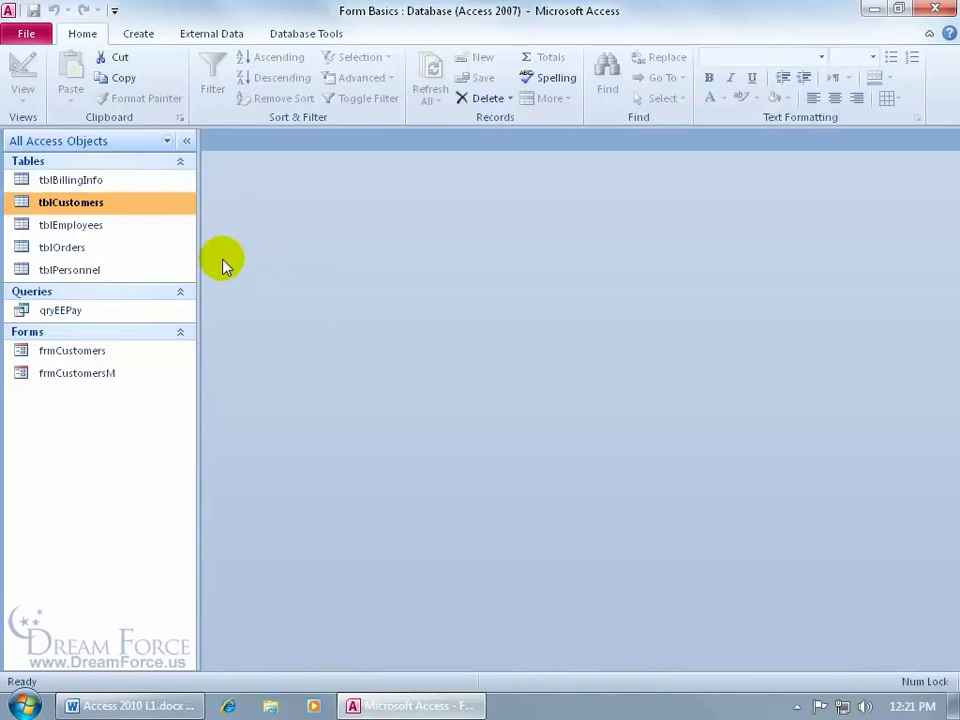
# Build an automatic form from tblCustomers and select its orders subform
pyautogui.click(143, 35)
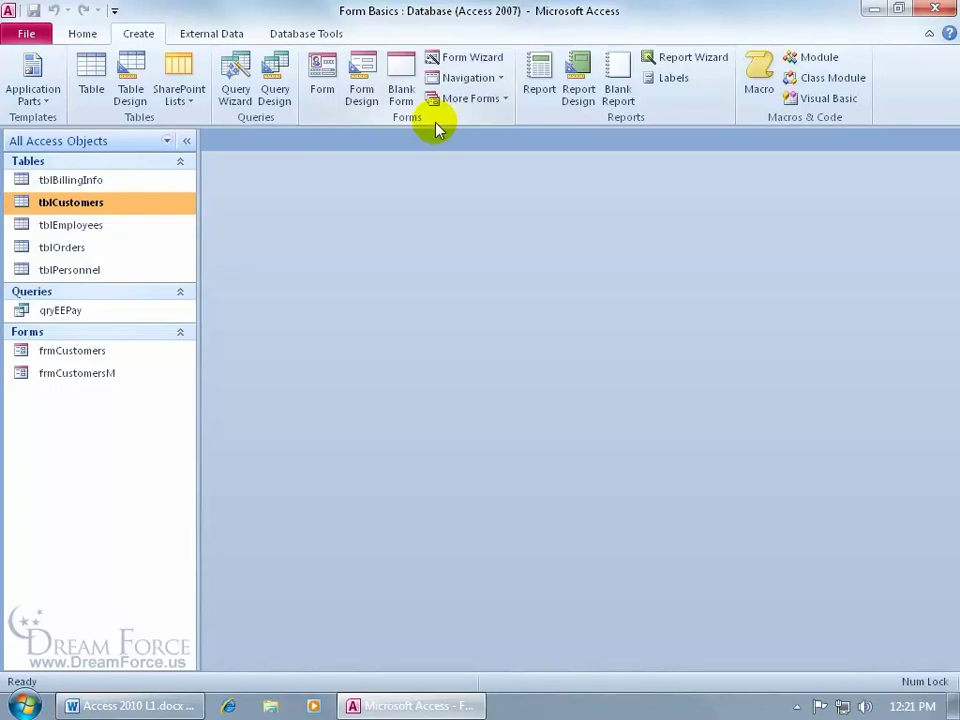
pyautogui.click(322, 88)
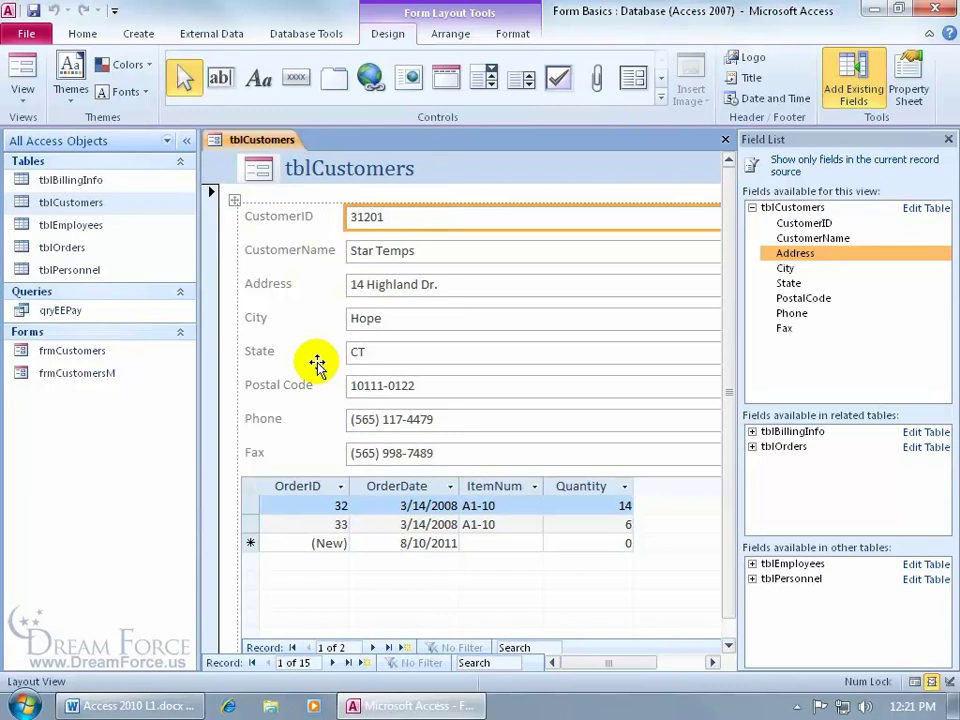
pyautogui.click(303, 476)
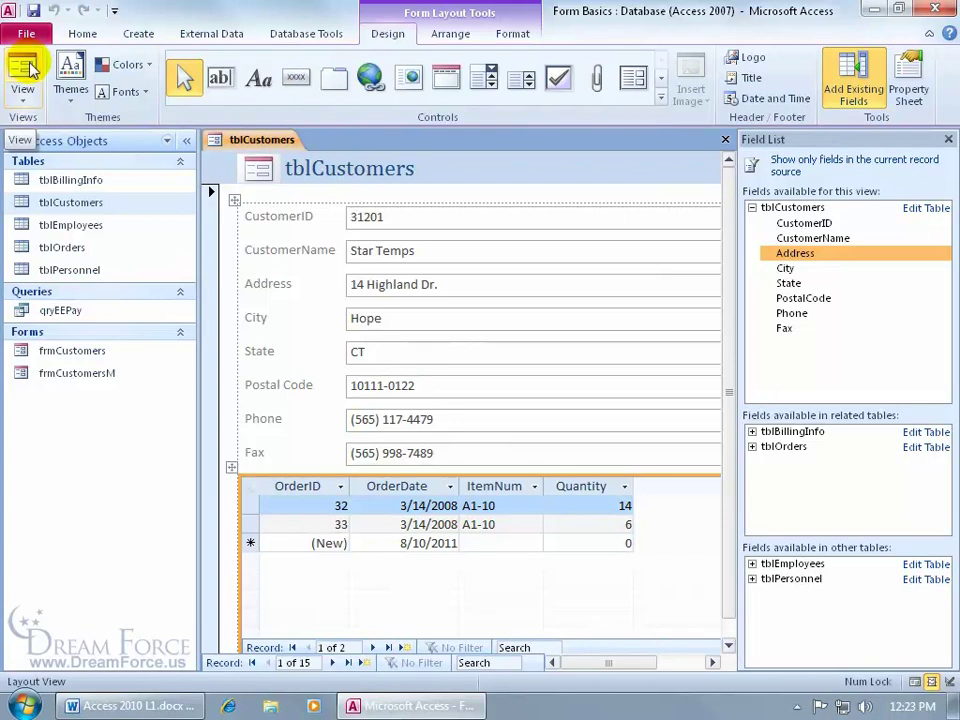
# View the new form in Form View, step to the next order and customer, then close unsaved
pyautogui.click(23, 89)
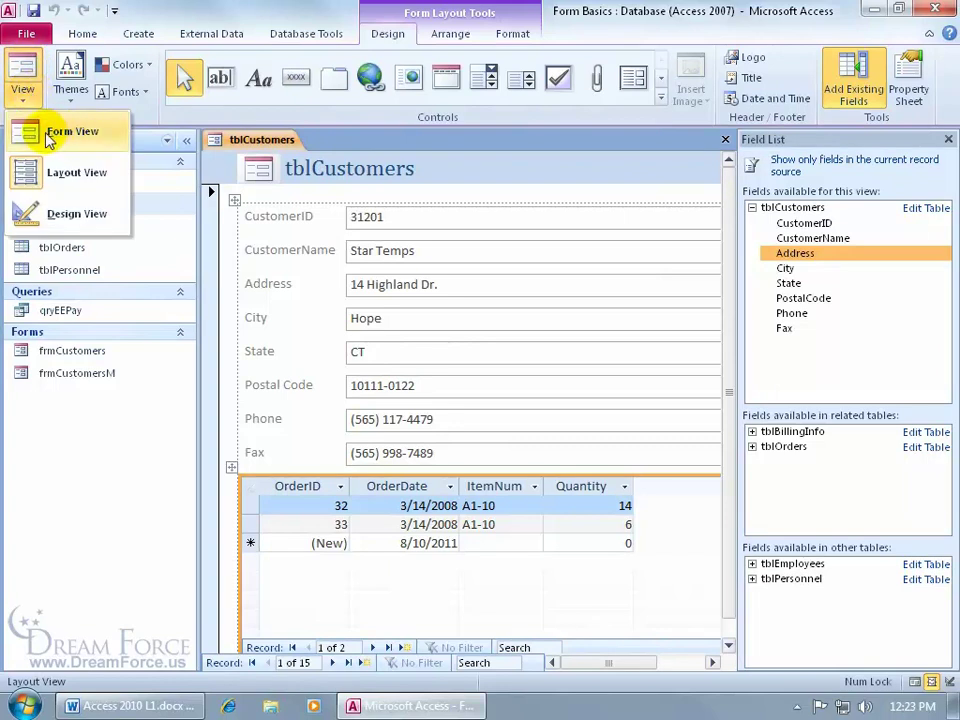
pyautogui.click(49, 139)
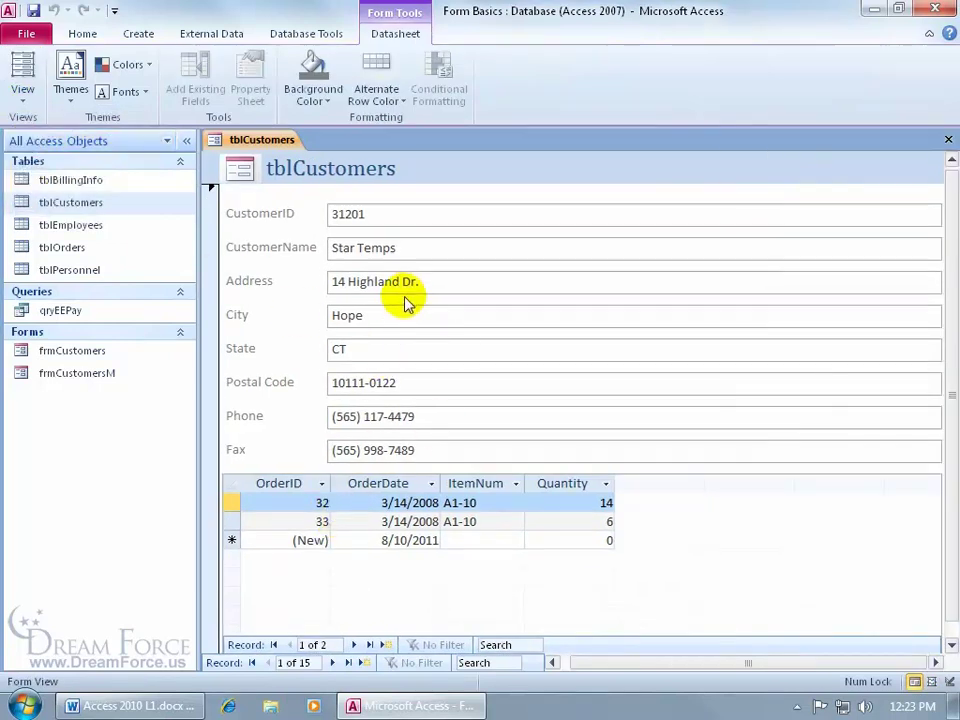
pyautogui.click(355, 645)
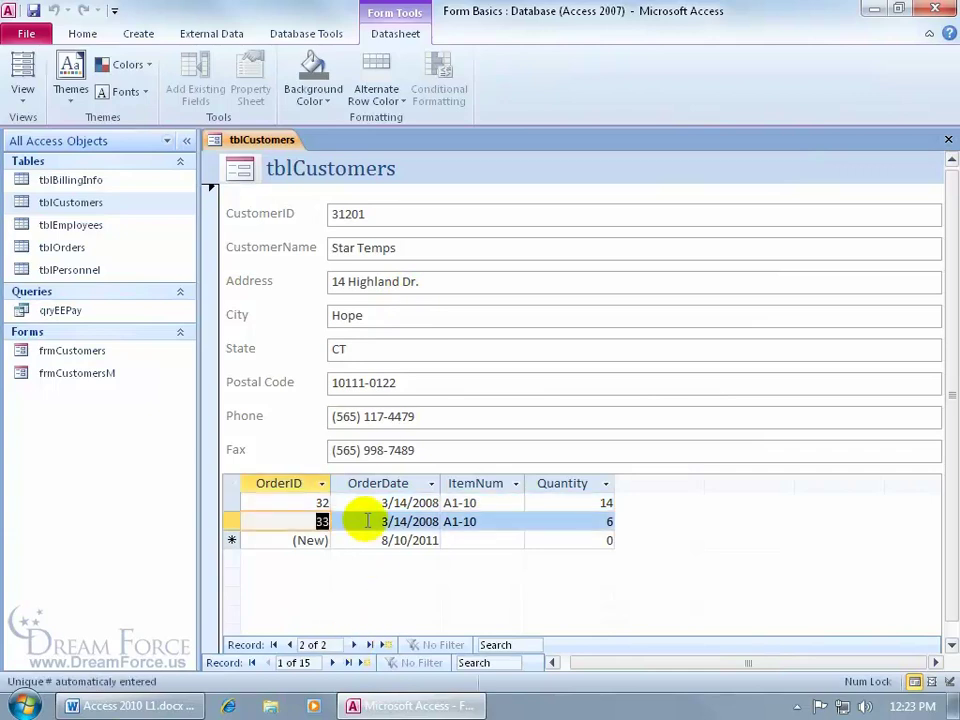
pyautogui.click(332, 662)
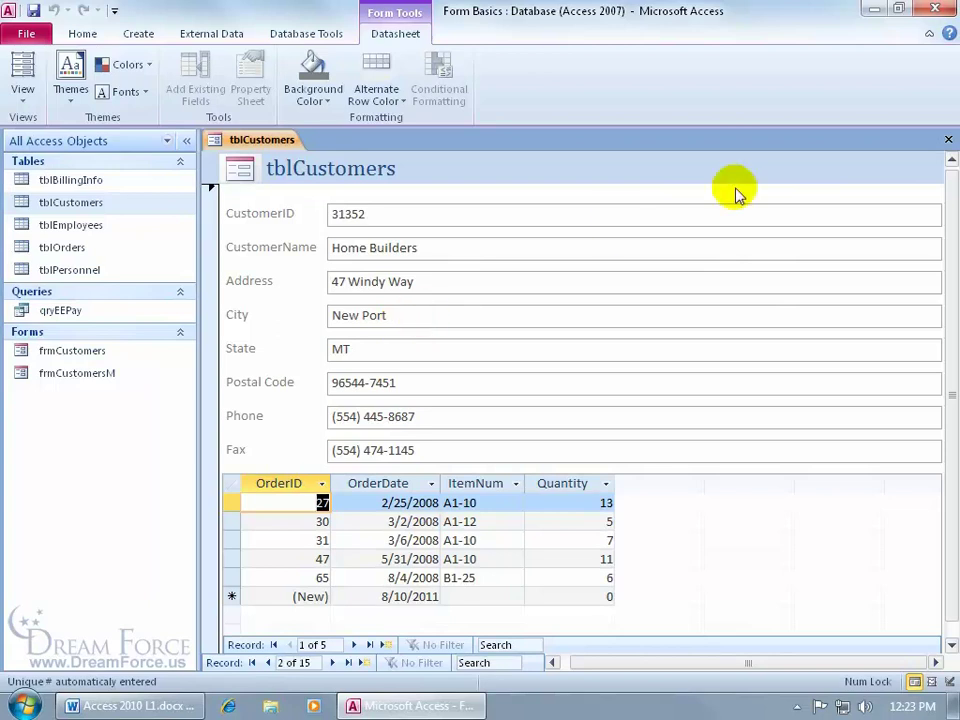
pyautogui.click(945, 145)
pyautogui.click(487, 401)
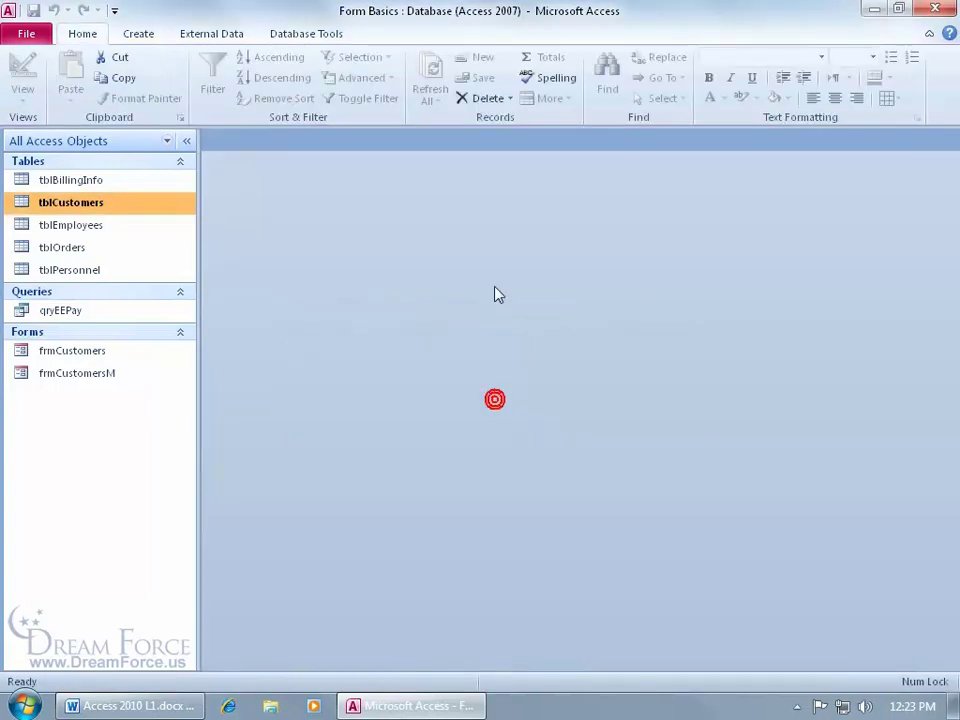
# Create a split form from tblCustomers, enlarge its datasheet pane, and switch to Form View
pyautogui.click(140, 35)
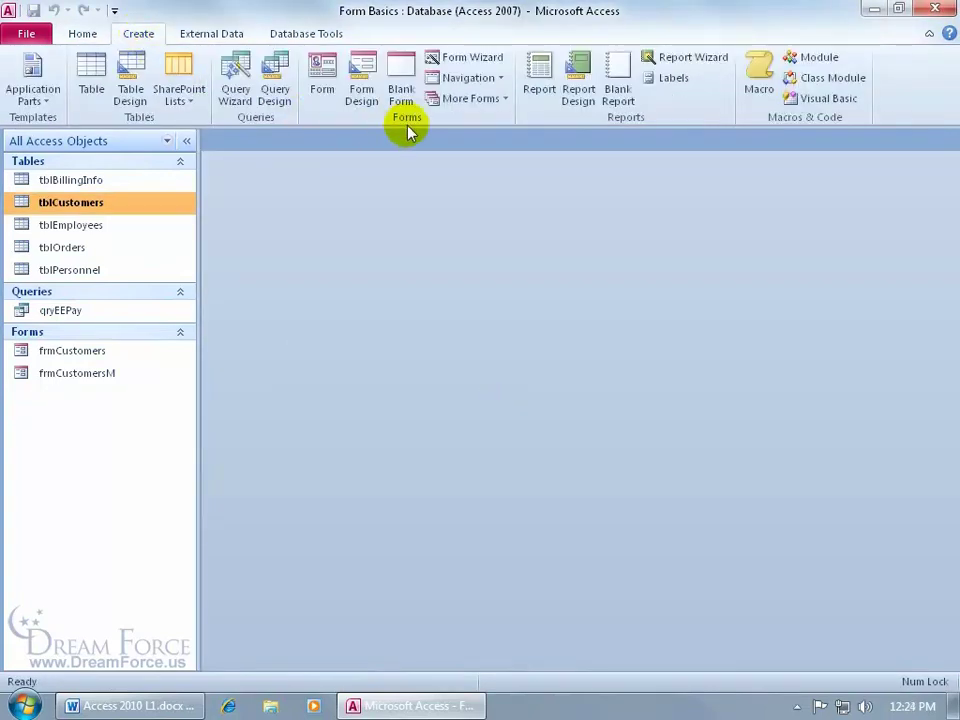
pyautogui.click(488, 102)
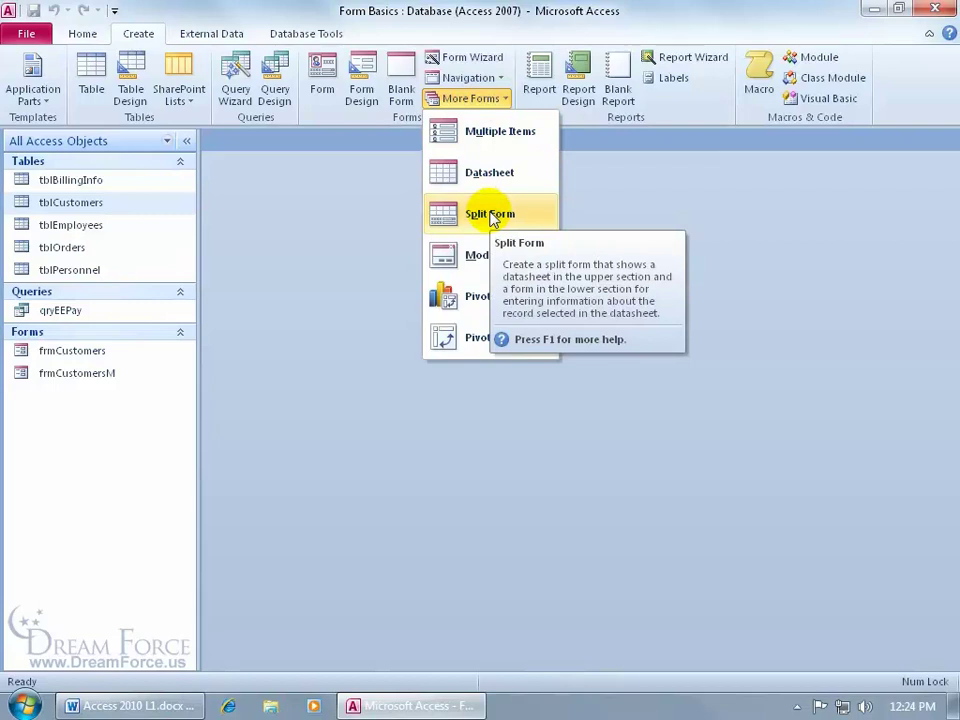
pyautogui.click(490, 215)
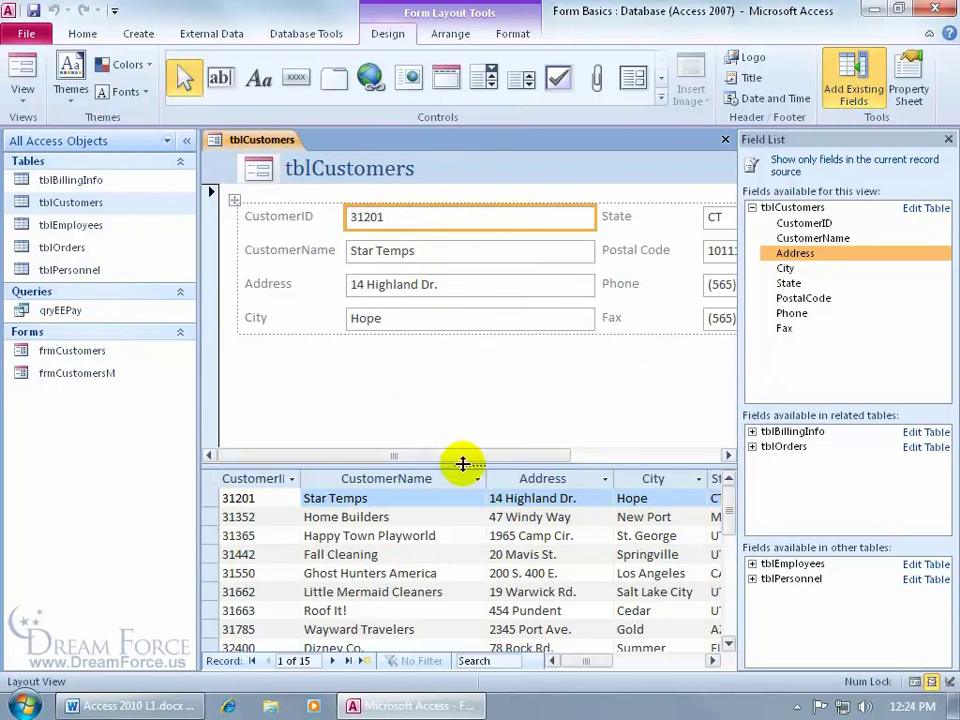
pyautogui.moveTo(463, 462); pyautogui.dragTo(462, 412)
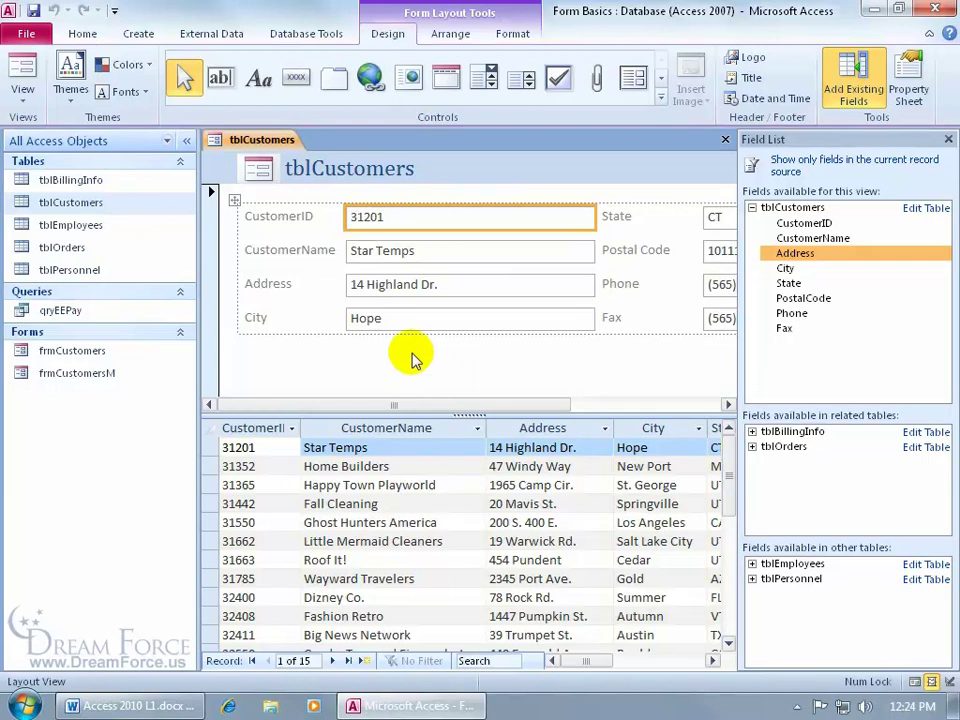
pyautogui.click(30, 78)
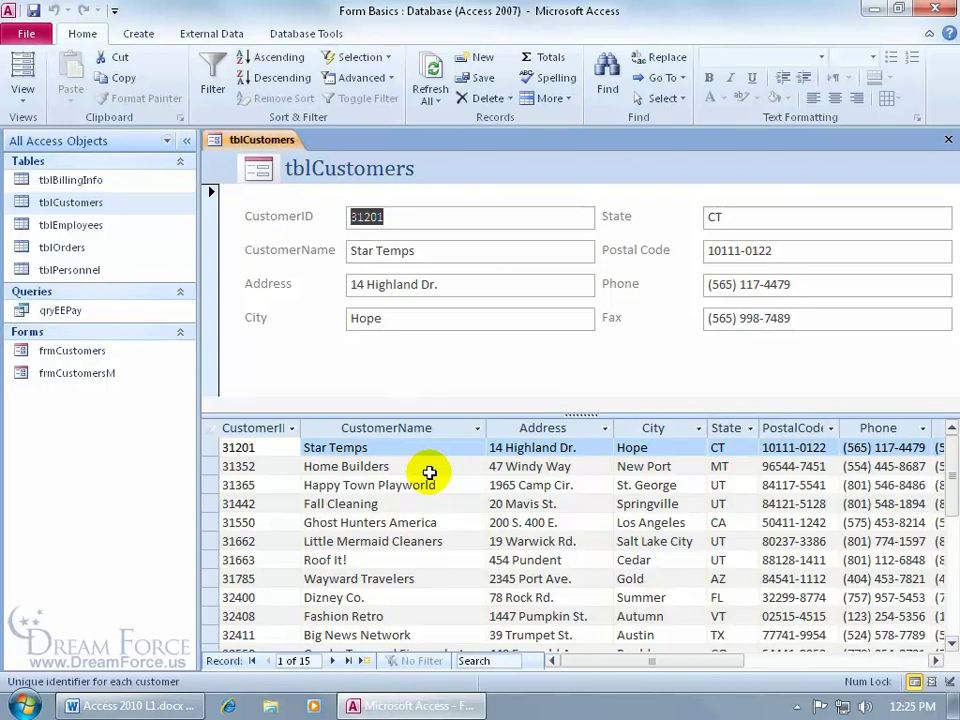
# Select the Fall Cleaning record in the datasheet, then close the split form without saving
pyautogui.click(18, 106)
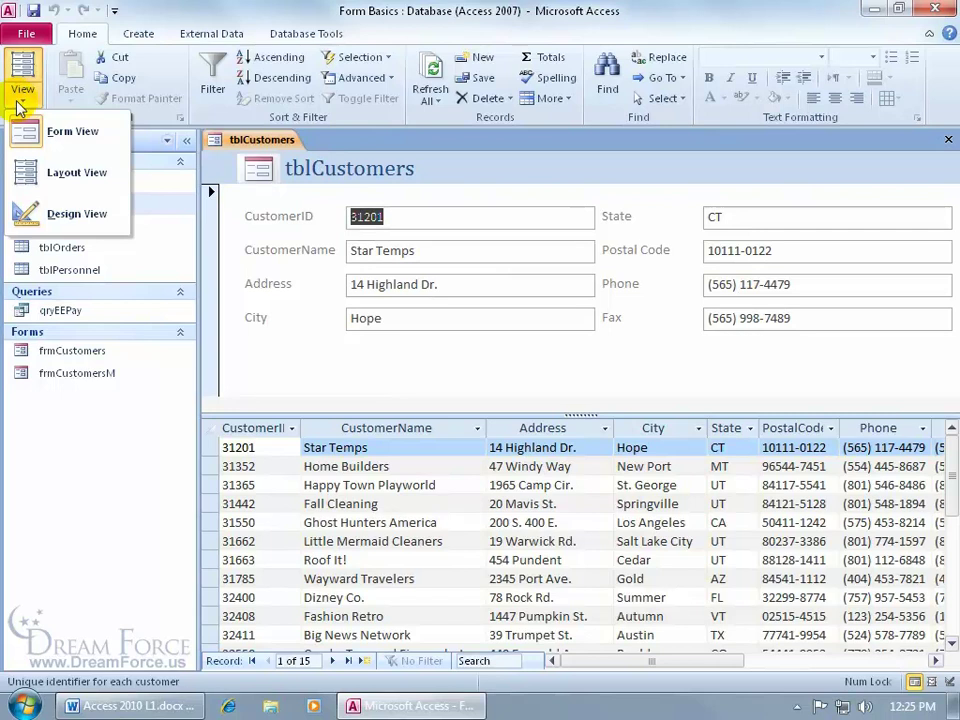
pyautogui.click(240, 143)
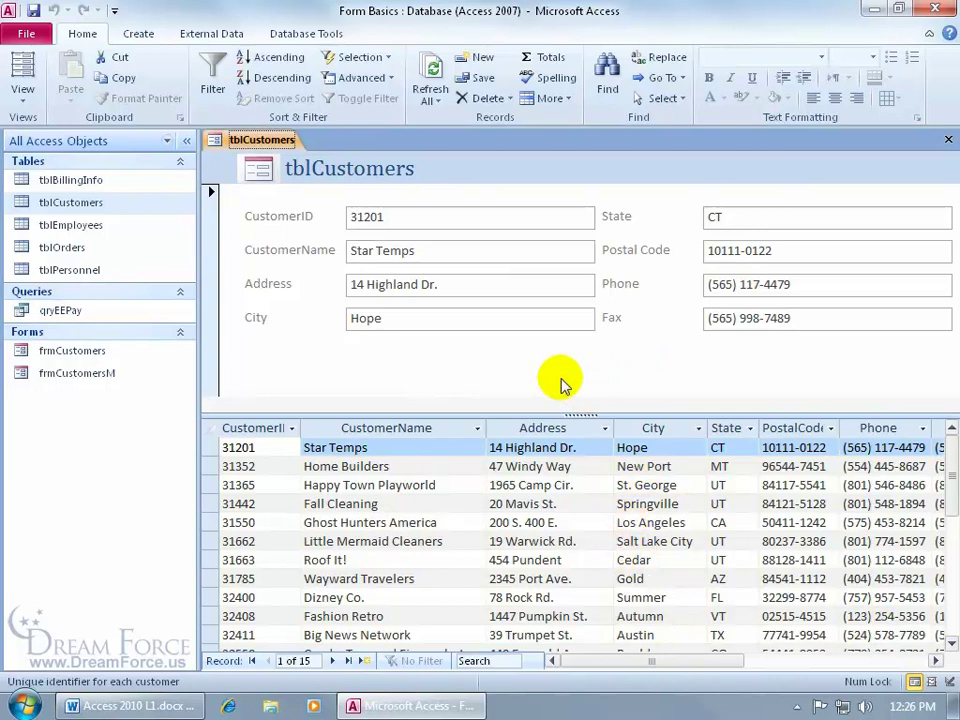
pyautogui.click(335, 505)
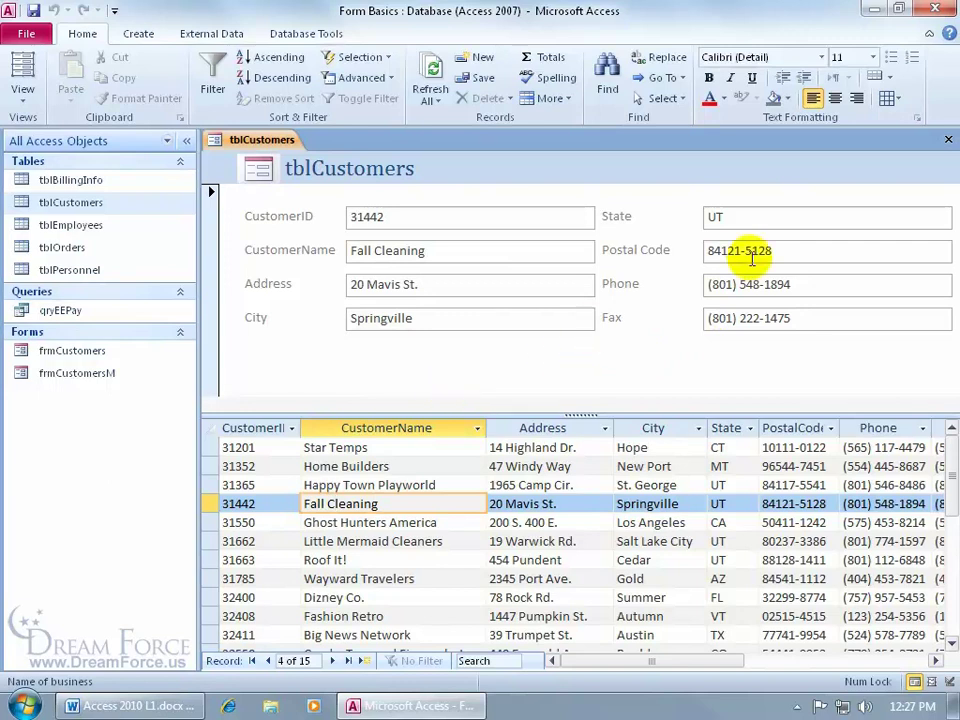
pyautogui.click(947, 139)
pyautogui.click(490, 404)
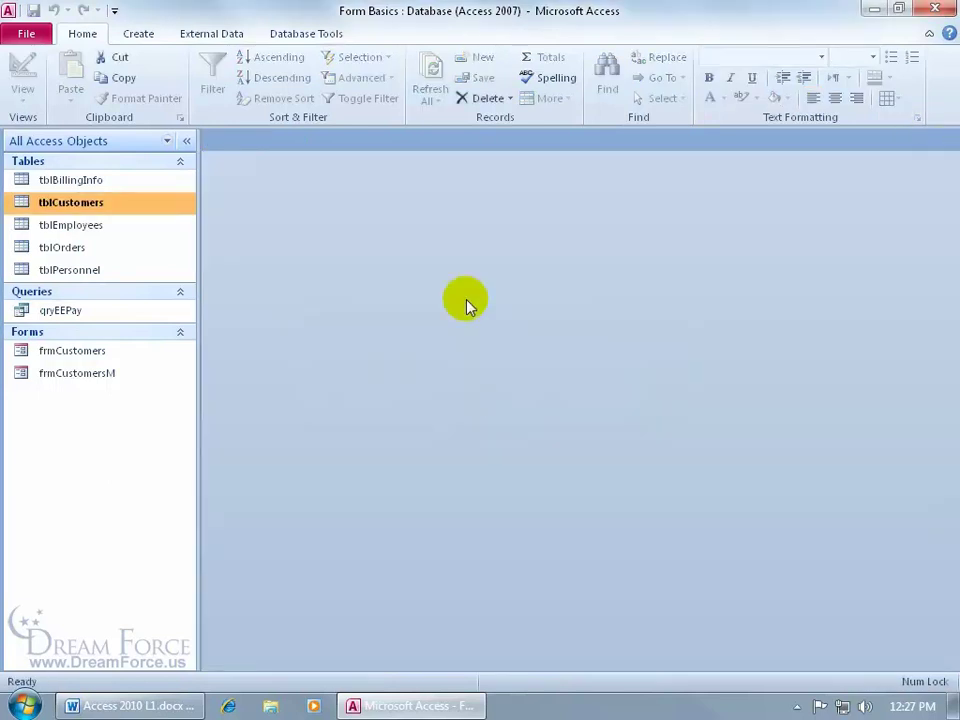
# Create a Multiple Items form from tblCustomers and display it in Form View
pyautogui.click(140, 34)
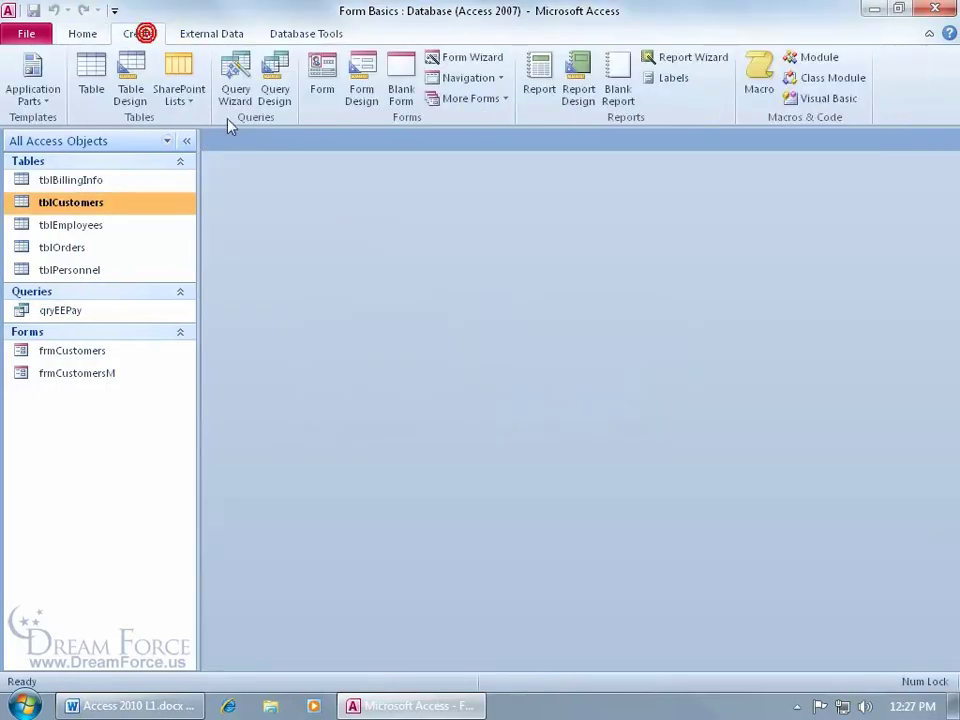
pyautogui.click(501, 100)
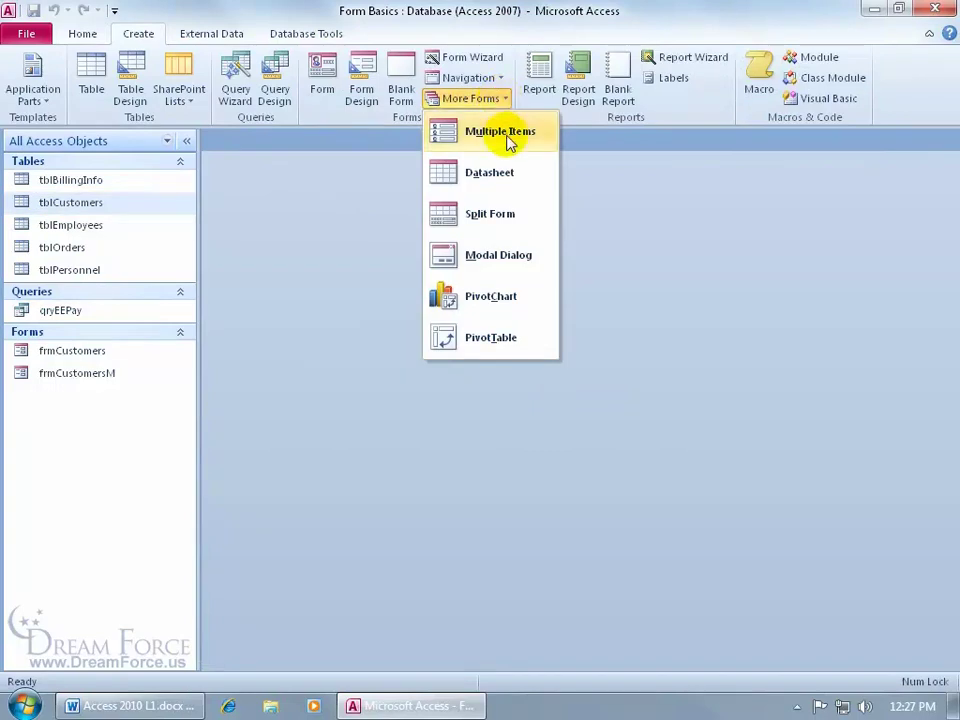
pyautogui.click(508, 140)
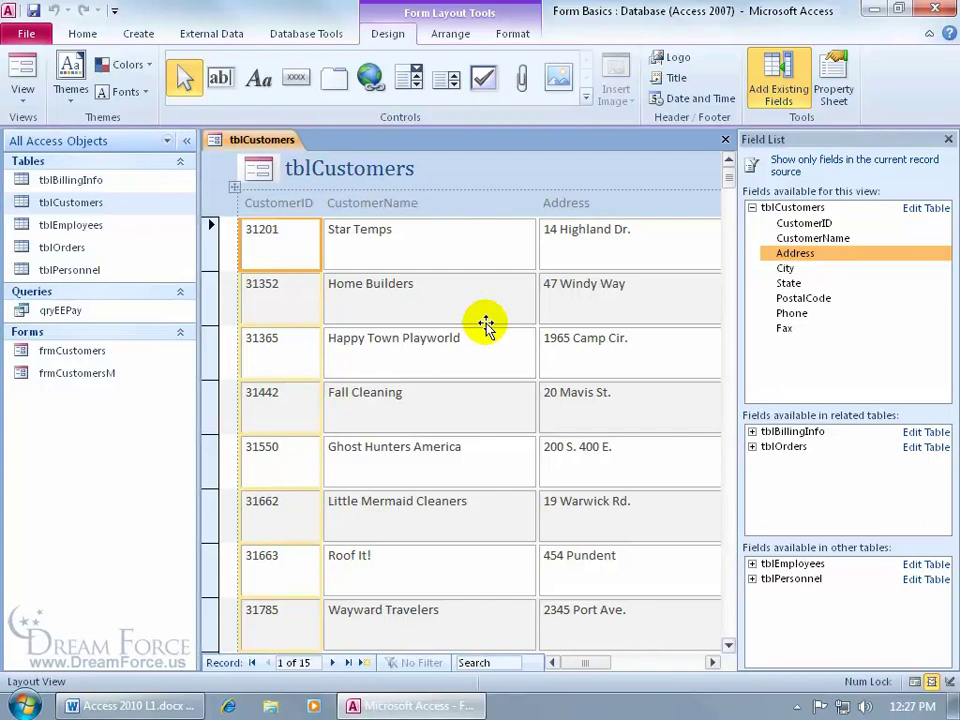
pyautogui.click(24, 104)
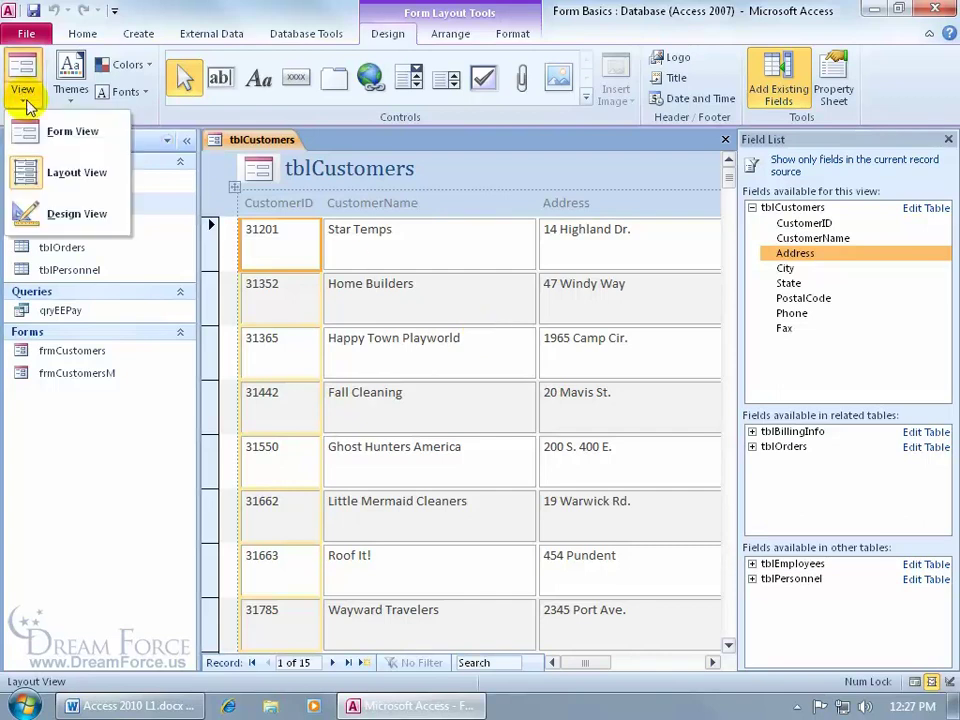
pyautogui.click(302, 169)
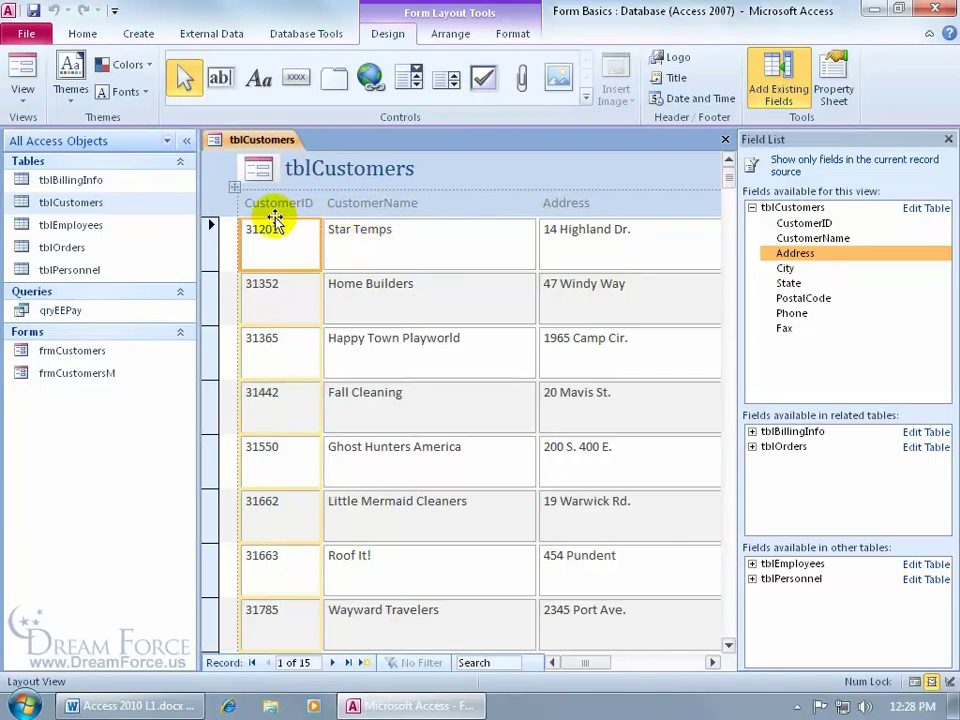
pyautogui.click(22, 75)
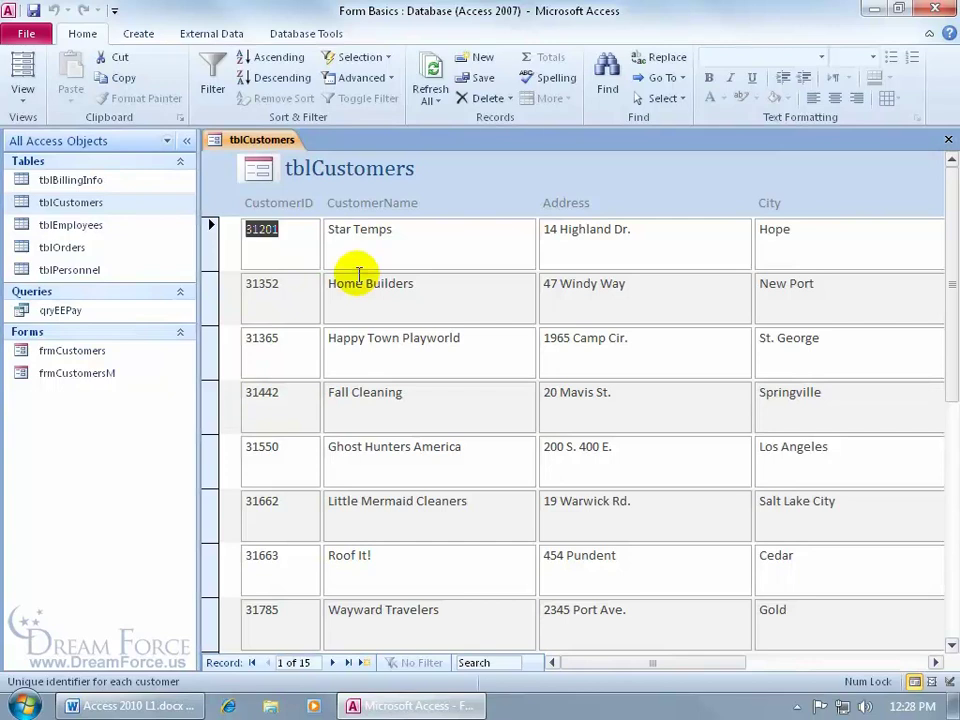
# Type test text after Star Temps, cancel it with Esc, and close the form unsaved
pyautogui.click(411, 235)
pyautogui.write('lsakdfjlaksdfjlkasdfjlkasdfj')
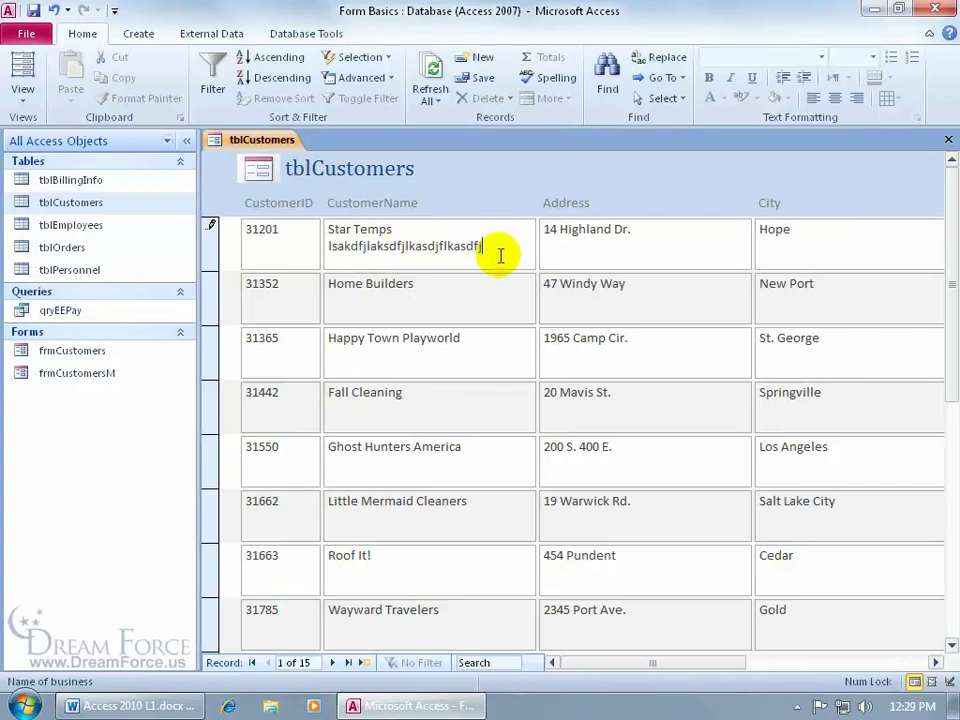
pyautogui.press('Escape')
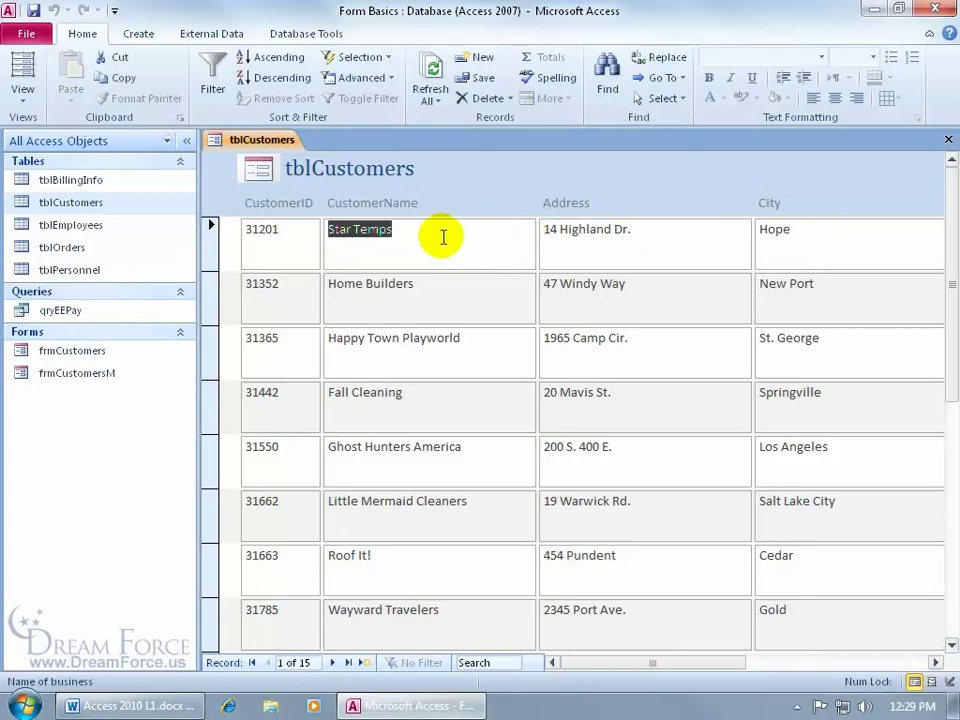
pyautogui.click(948, 140)
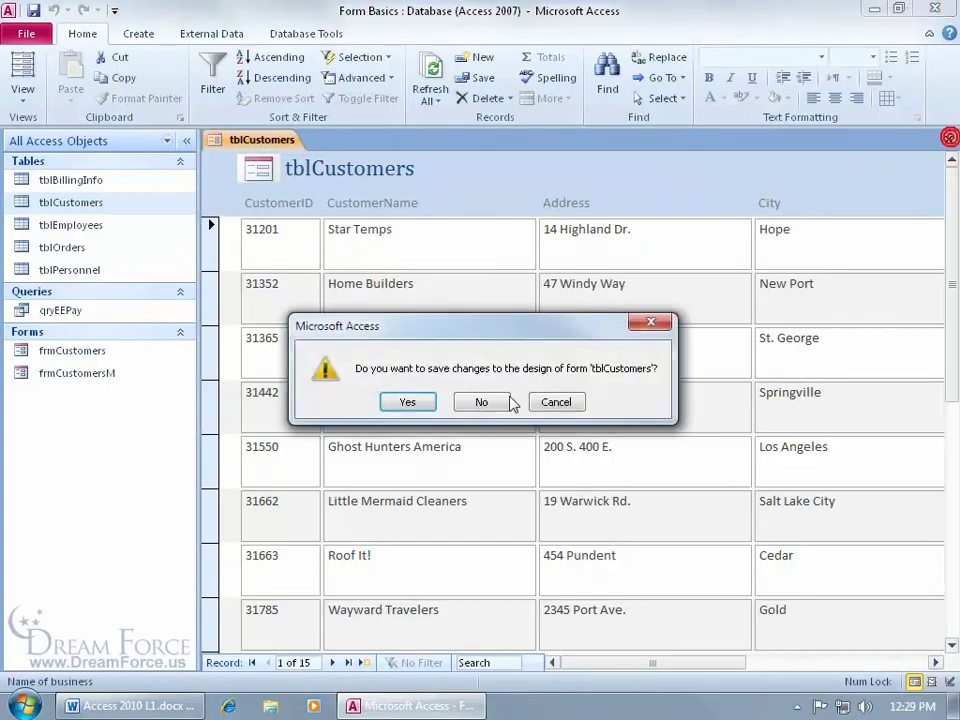
pyautogui.click(479, 400)
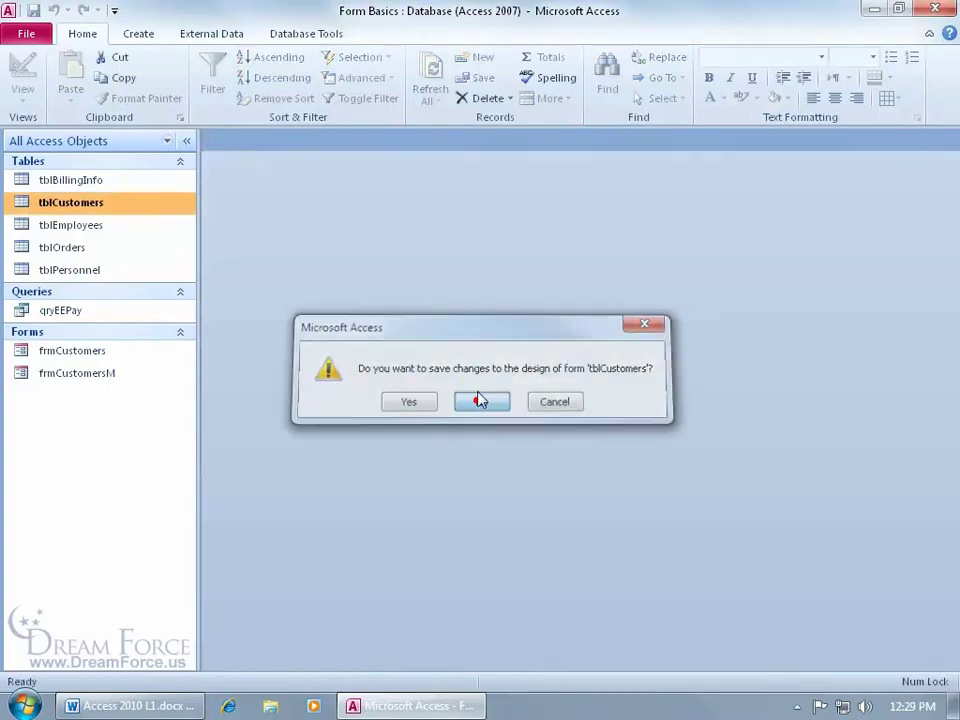
pyautogui.click(140, 32)
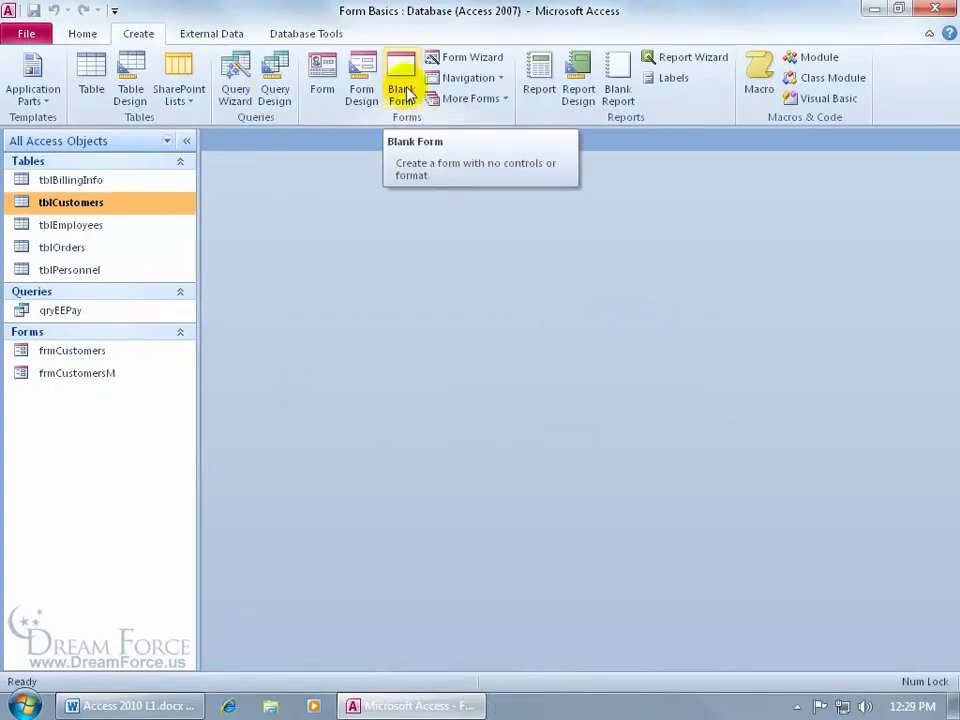
# Create a new blank form, Form1, with the customer table's field list alongside
pyautogui.click(406, 92)
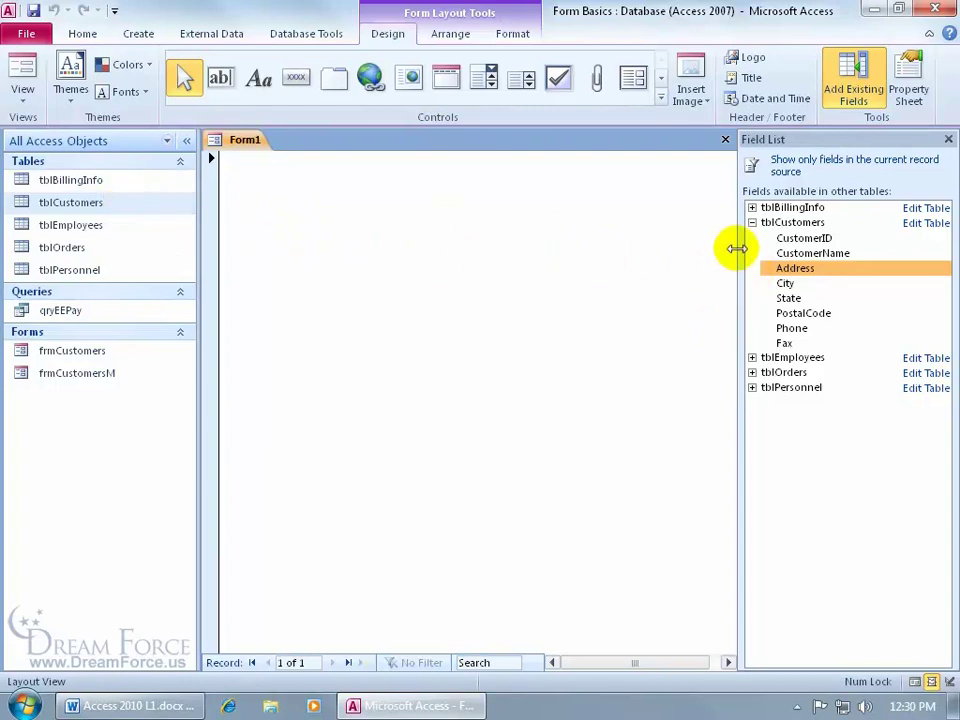
# Drag CustomerName and Address from the Field List onto Form1, then close Form1 without saving
pyautogui.click(752, 207)
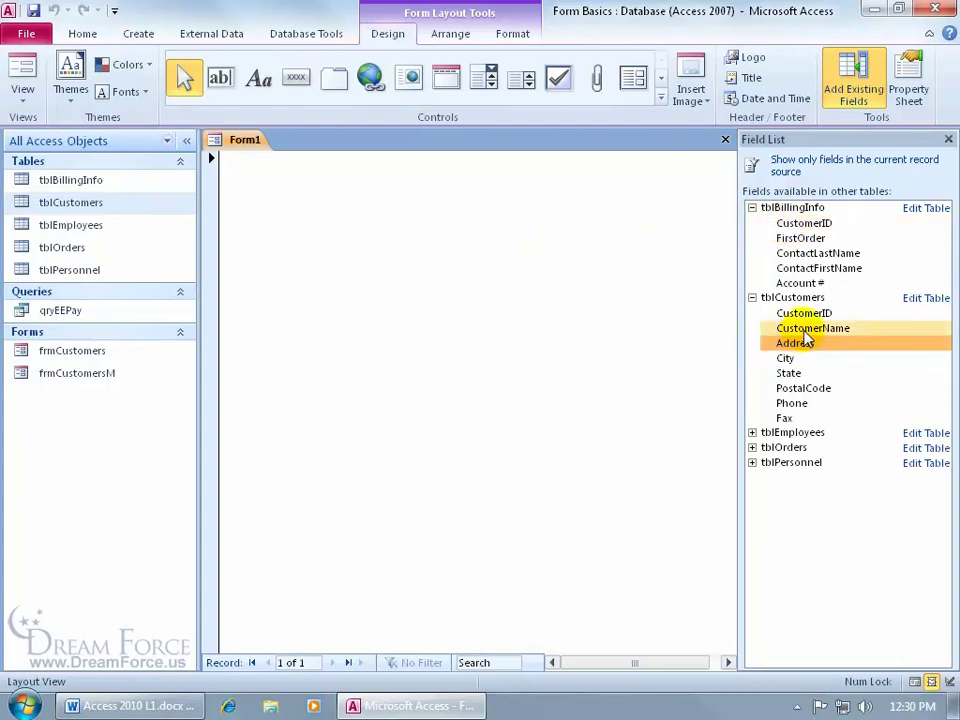
pyautogui.click(752, 207)
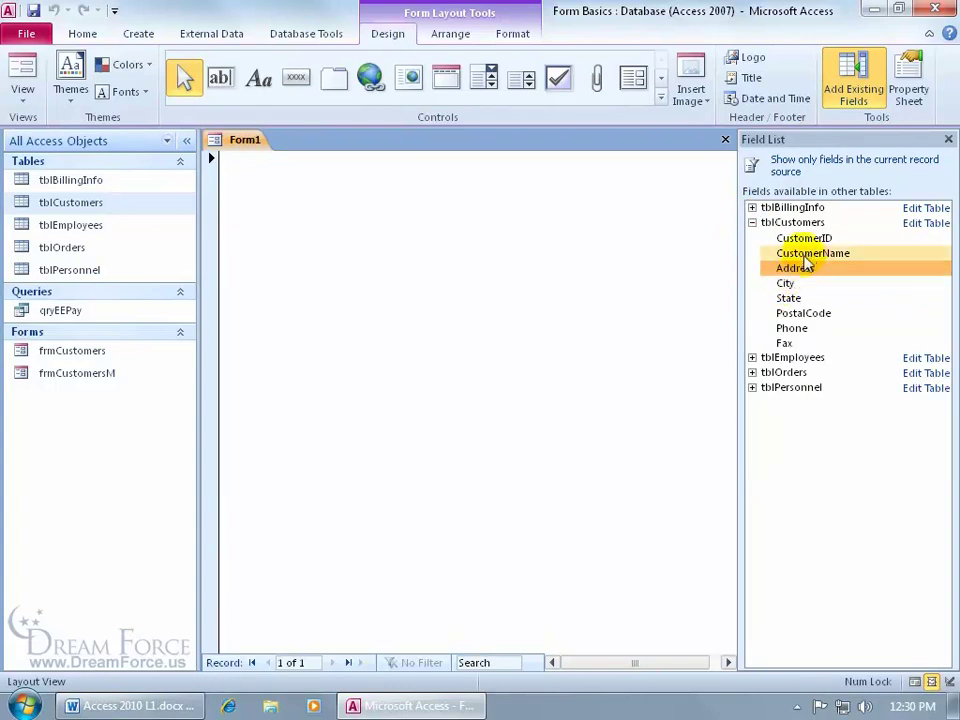
pyautogui.moveTo(812, 251); pyautogui.dragTo(487, 403)
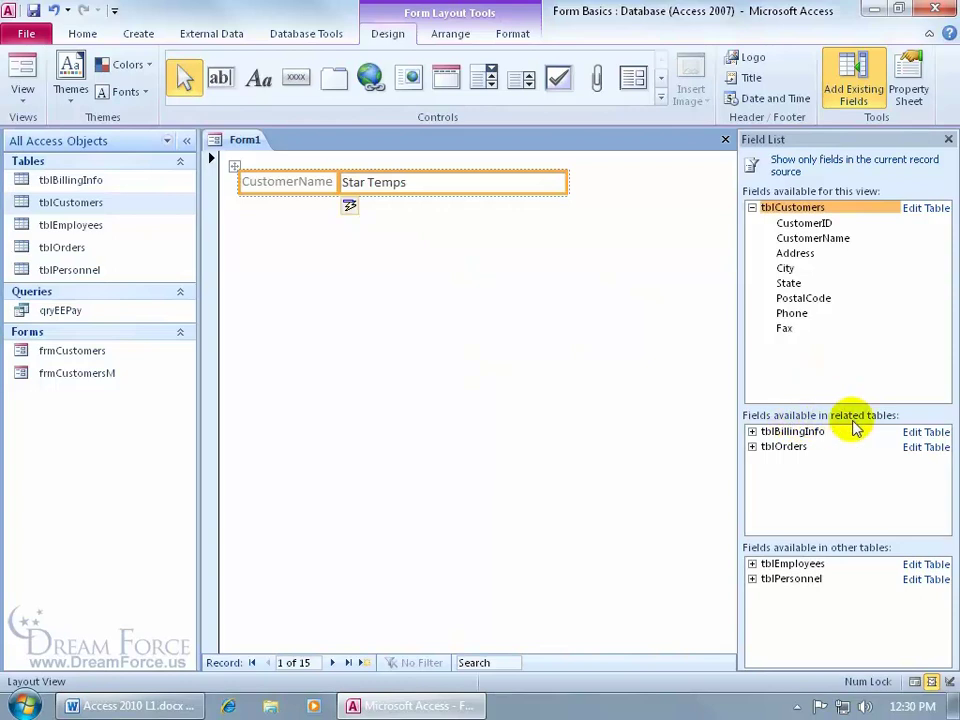
pyautogui.click(752, 432)
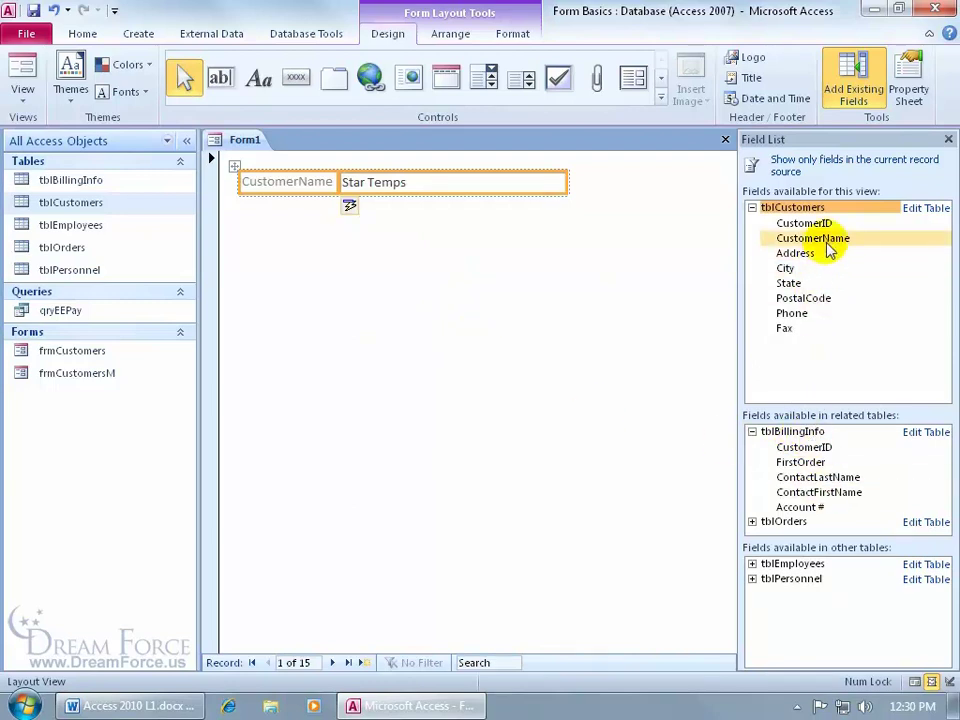
pyautogui.moveTo(806, 255); pyautogui.dragTo(410, 225)
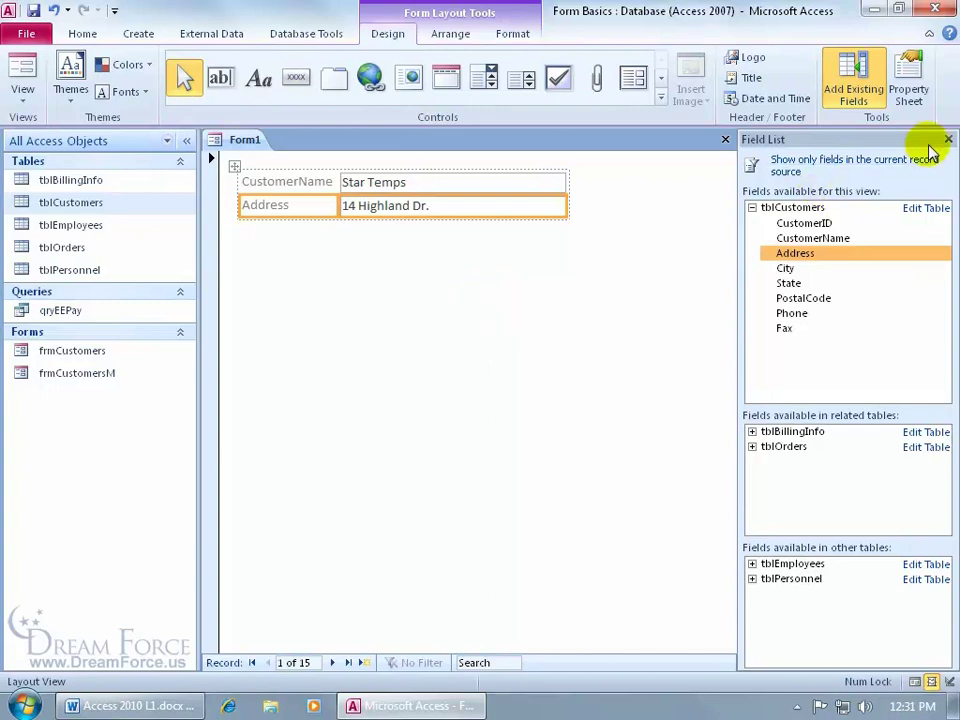
pyautogui.click(725, 139)
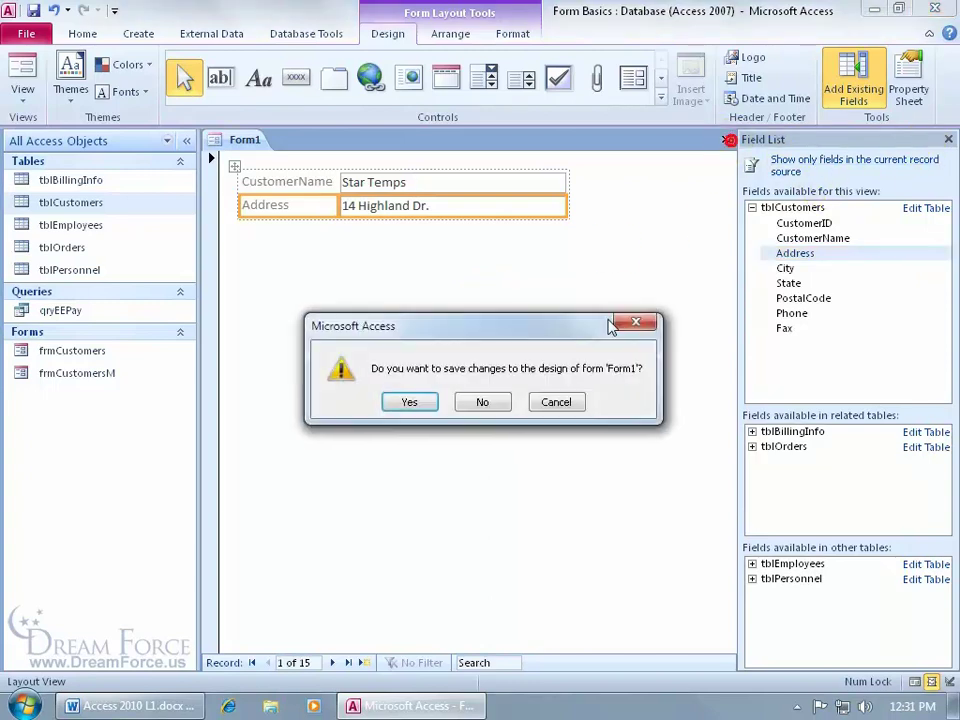
pyautogui.click(484, 402)
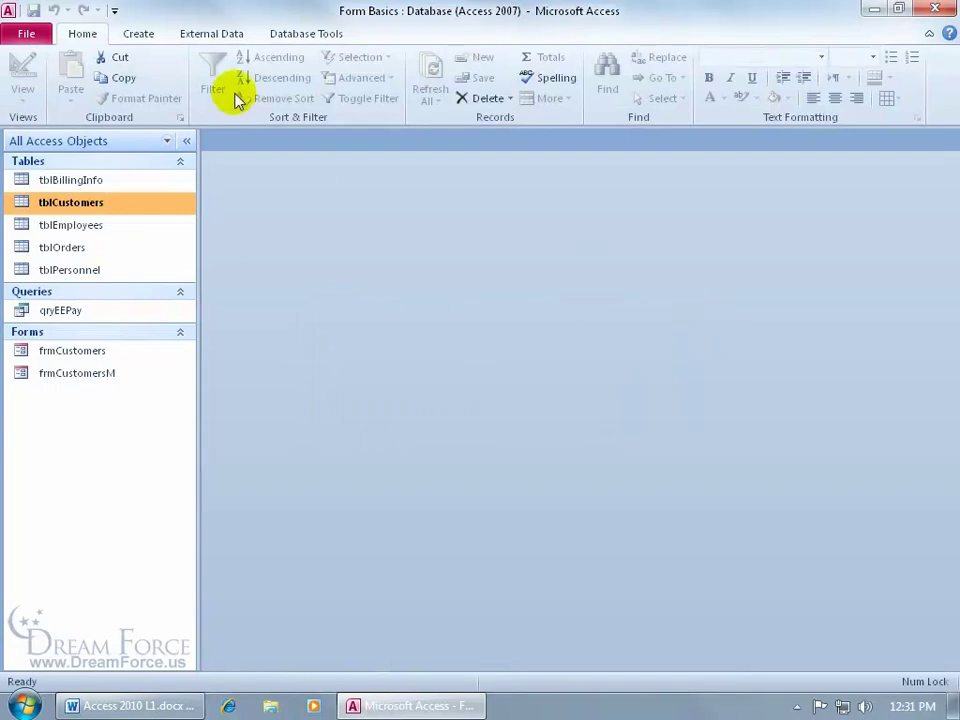
# In a new Form Design, place Address with City beside it, then close Form1
pyautogui.click(139, 34)
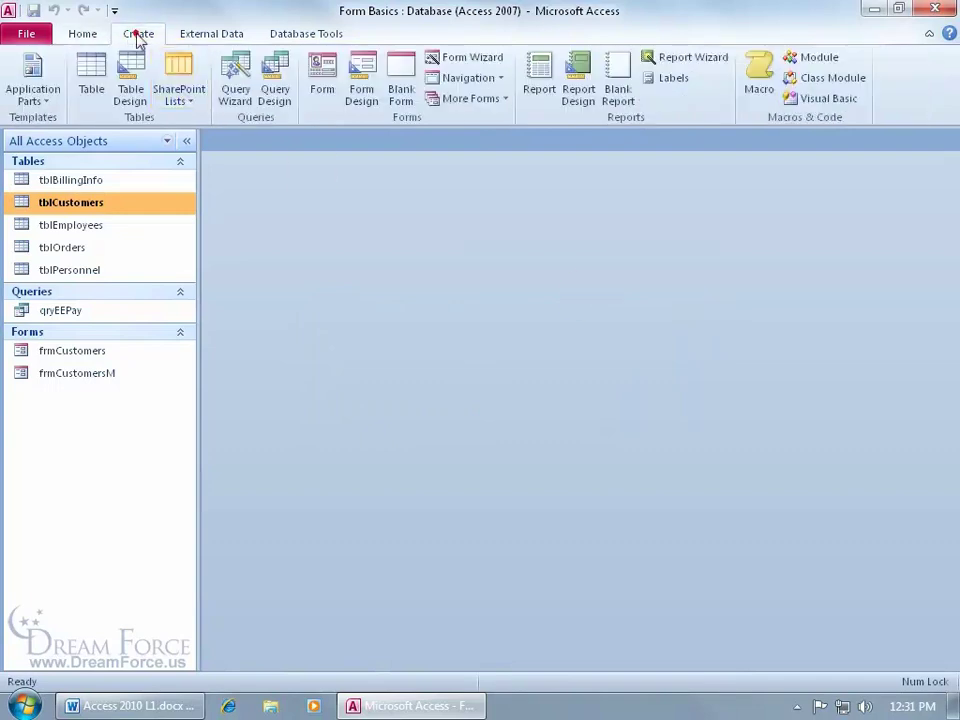
pyautogui.click(366, 106)
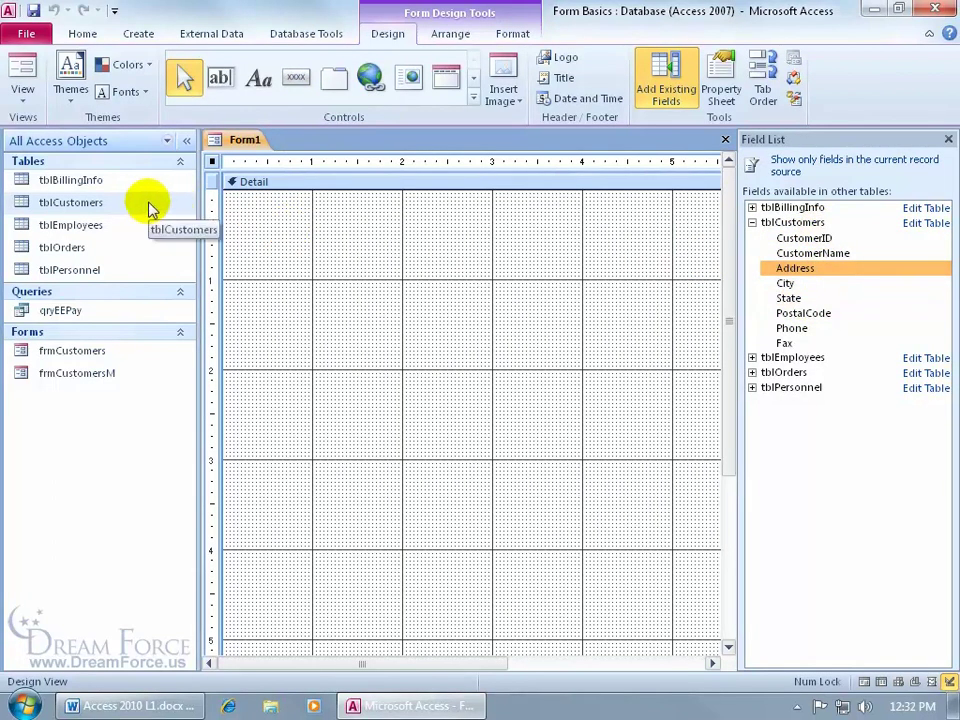
pyautogui.moveTo(795, 268); pyautogui.dragTo(366, 272)
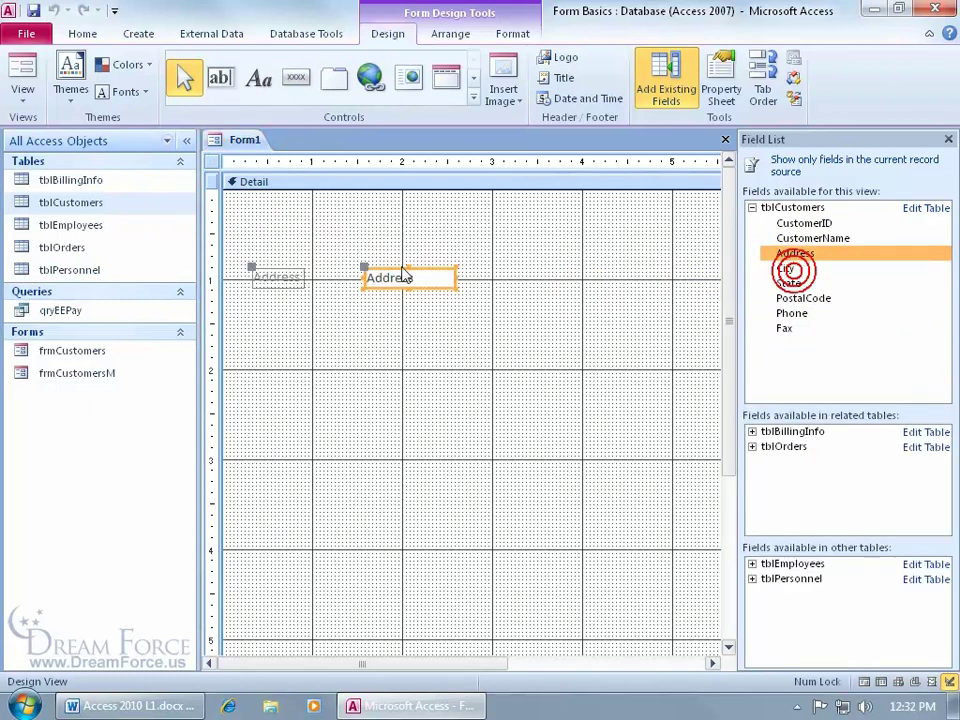
pyautogui.moveTo(793, 272); pyautogui.dragTo(516, 368)
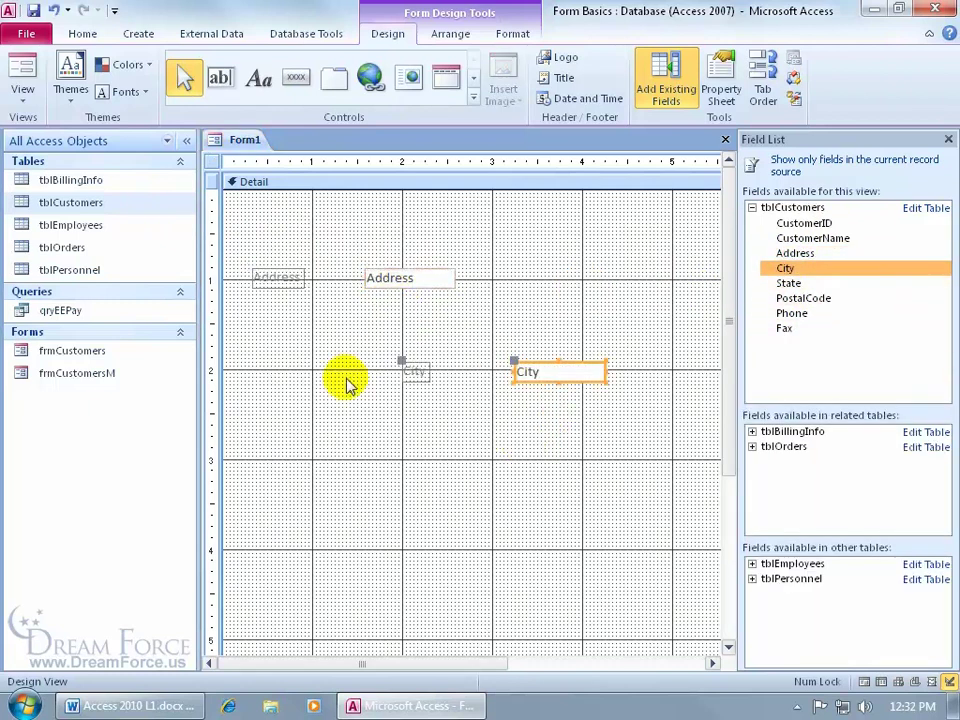
pyautogui.moveTo(531, 364); pyautogui.dragTo(591, 274)
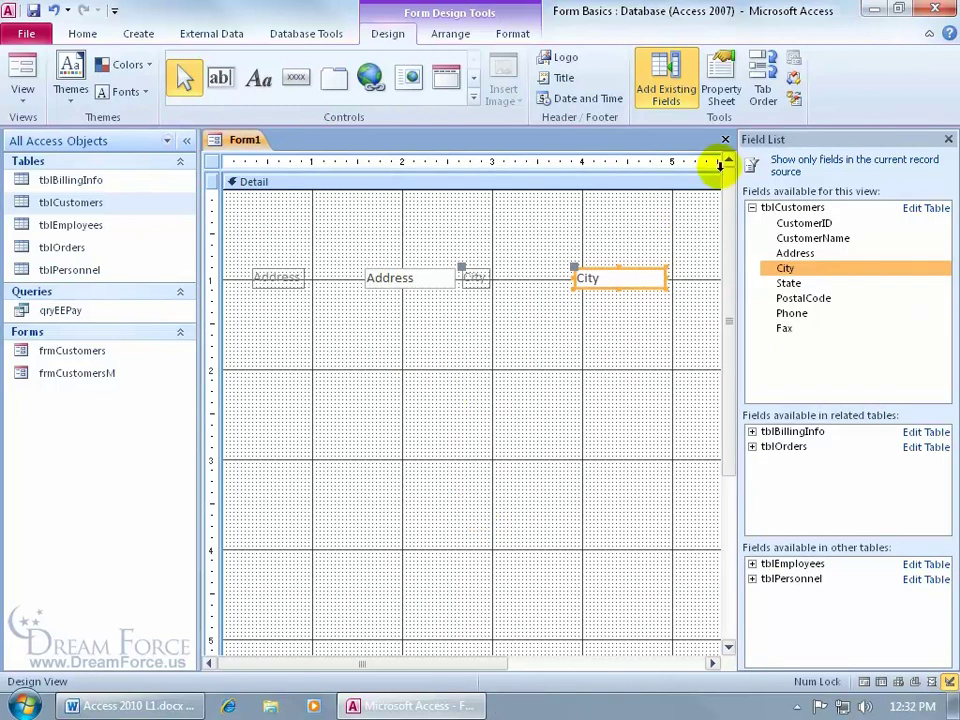
pyautogui.click(726, 146)
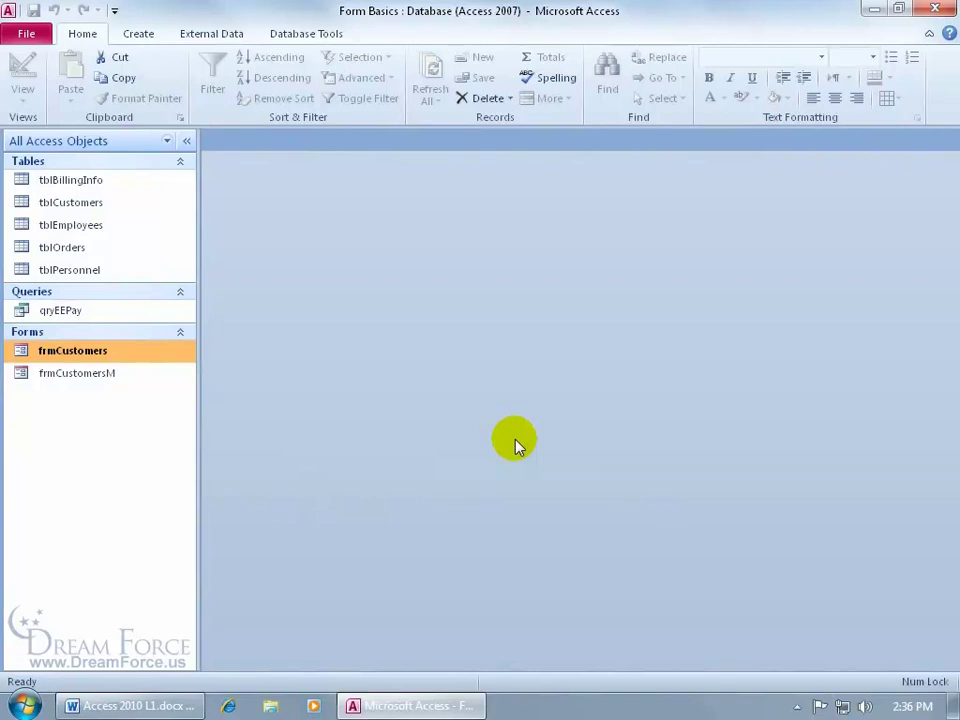
# Run the Form Wizard on tblCustomers, adding all eight fields to the form
pyautogui.click(138, 33)
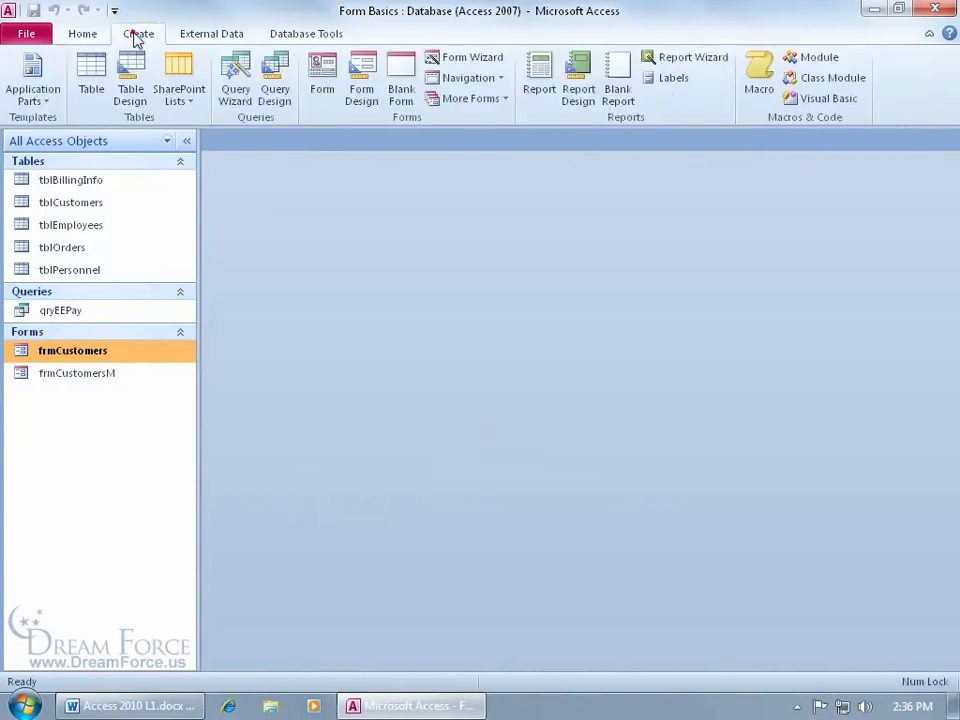
pyautogui.click(446, 60)
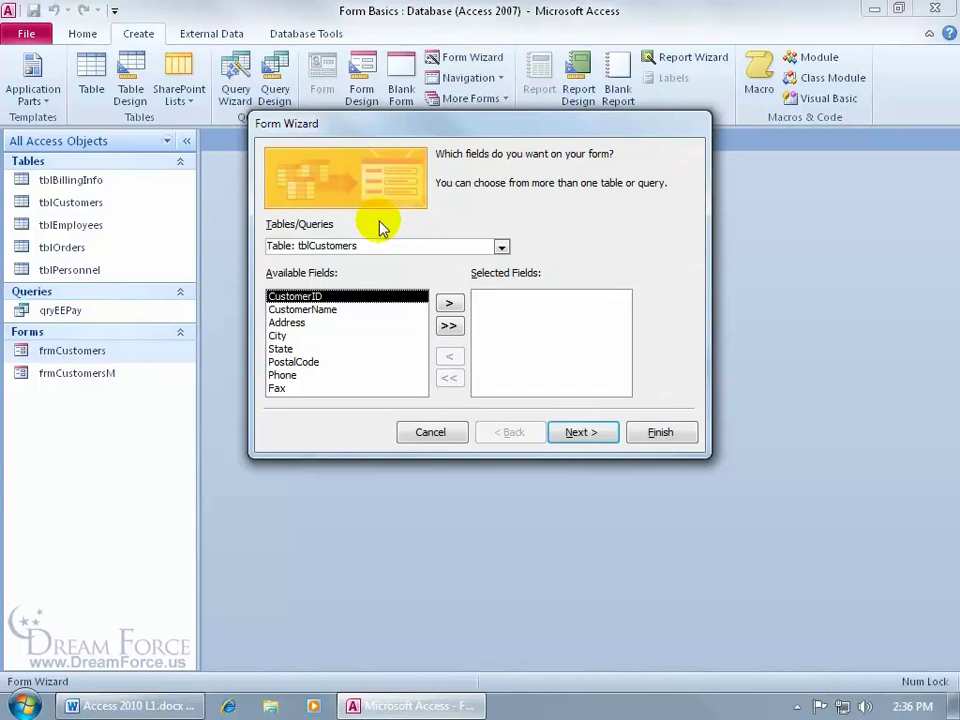
pyautogui.click(501, 247)
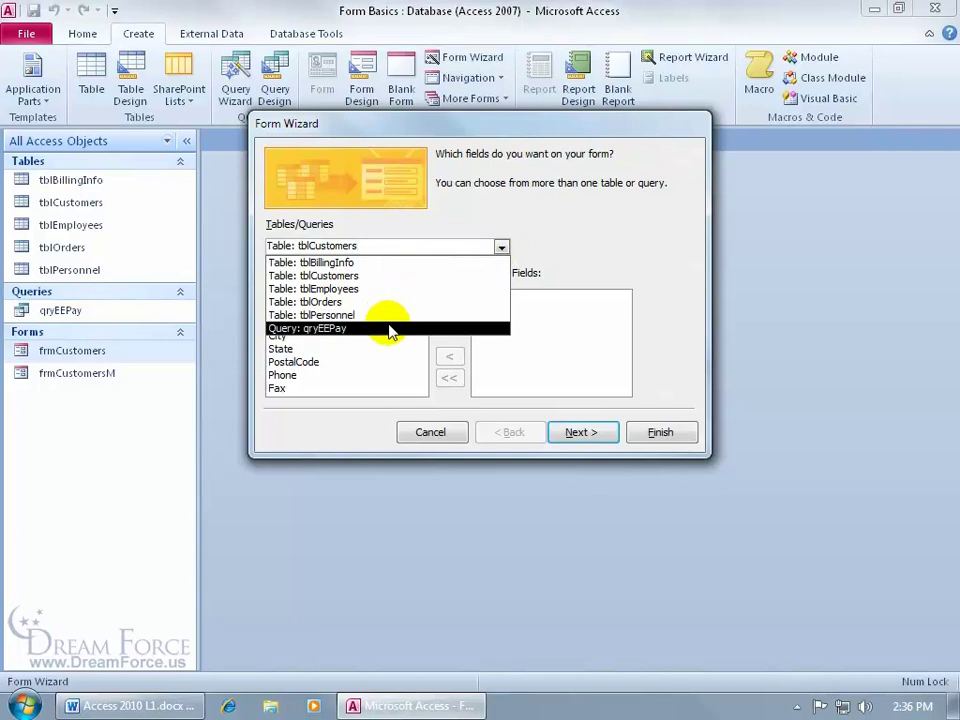
pyautogui.click(389, 290)
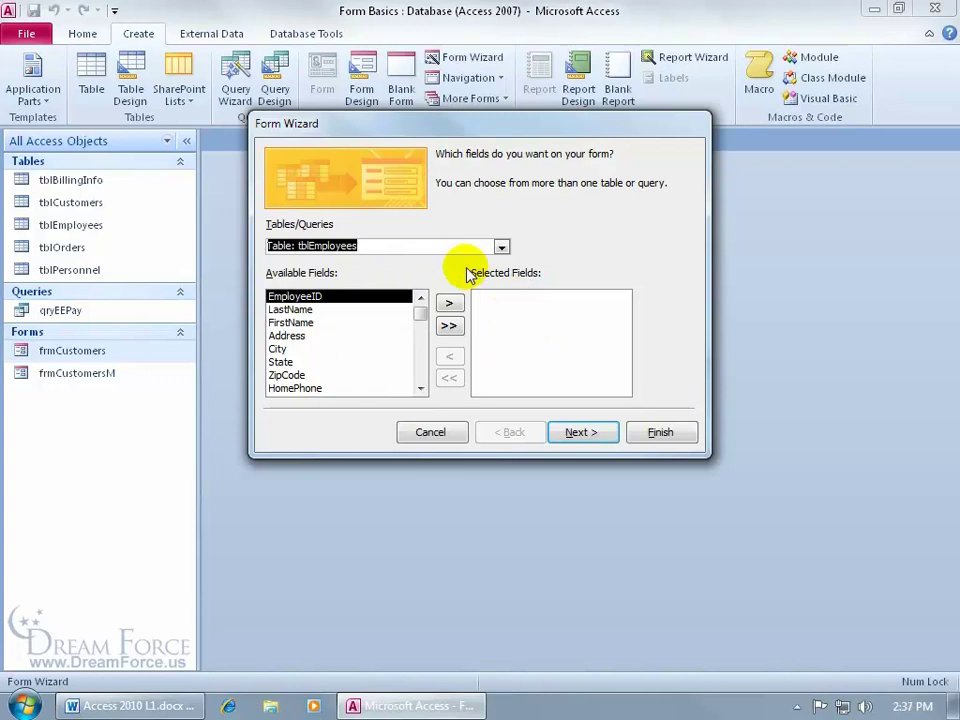
pyautogui.click(502, 247)
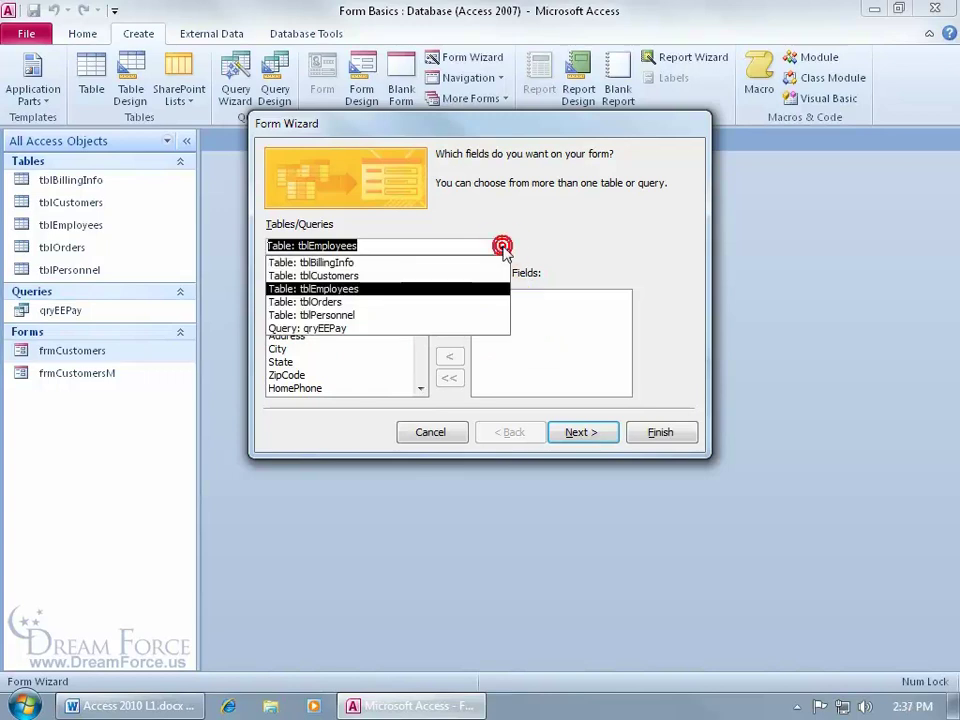
pyautogui.click(468, 273)
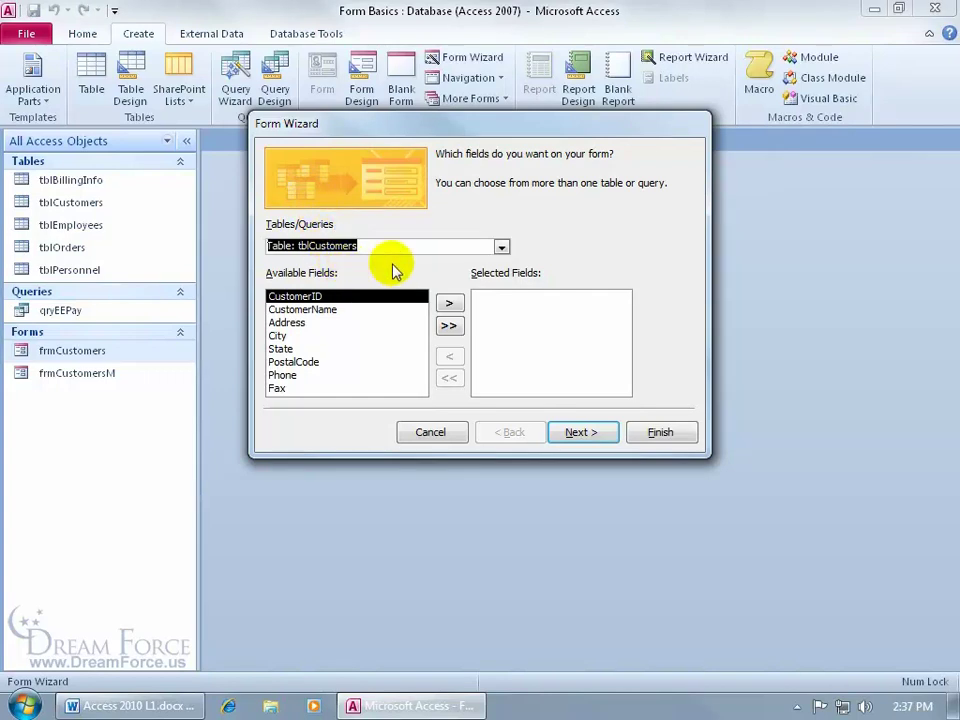
pyautogui.click(449, 325)
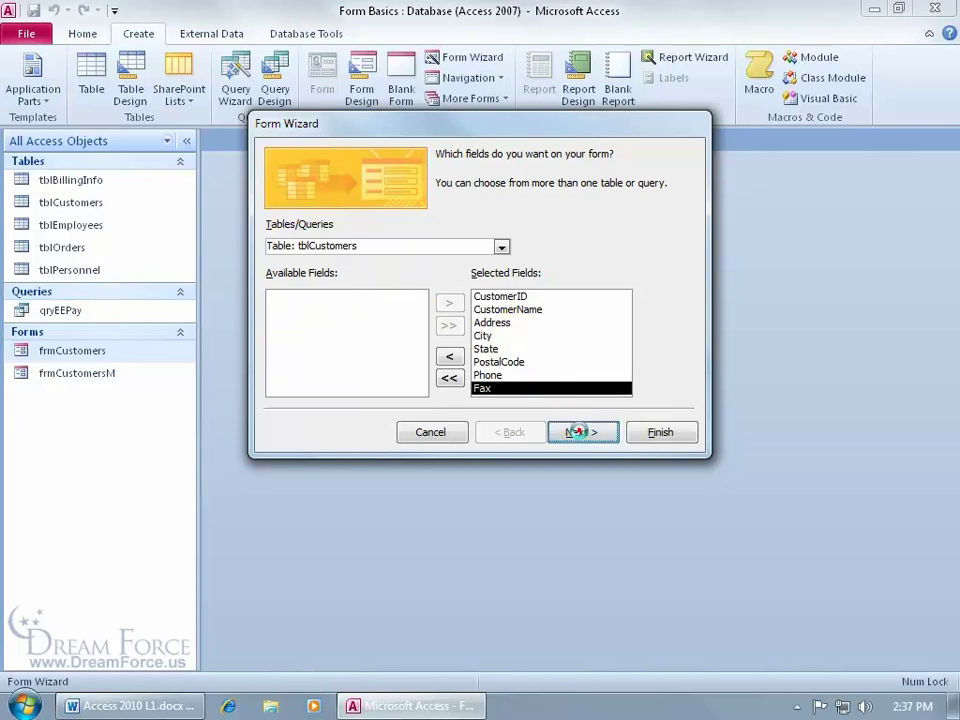
pyautogui.click(581, 432)
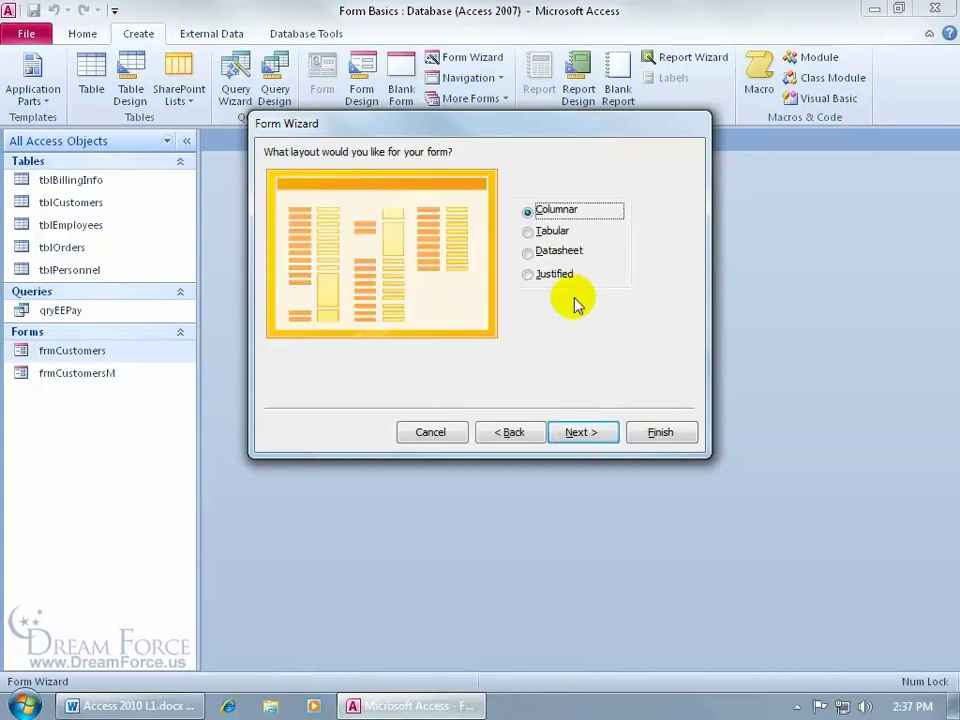
# After previewing Tabular and Datasheet, choose the Tabular layout for the wizard form
pyautogui.click(537, 230)
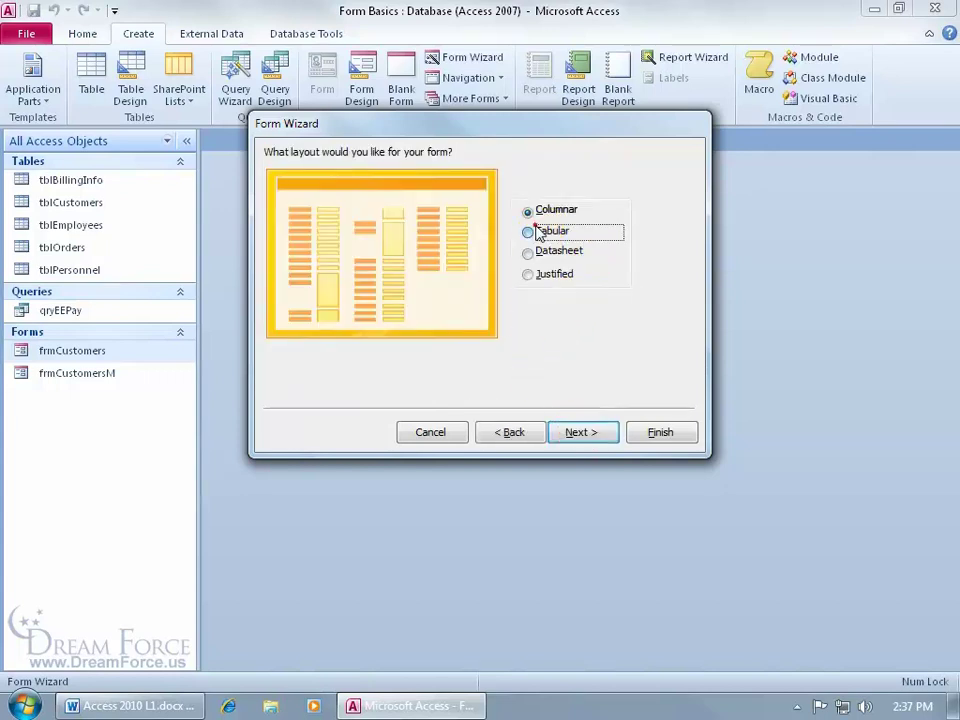
pyautogui.click(540, 251)
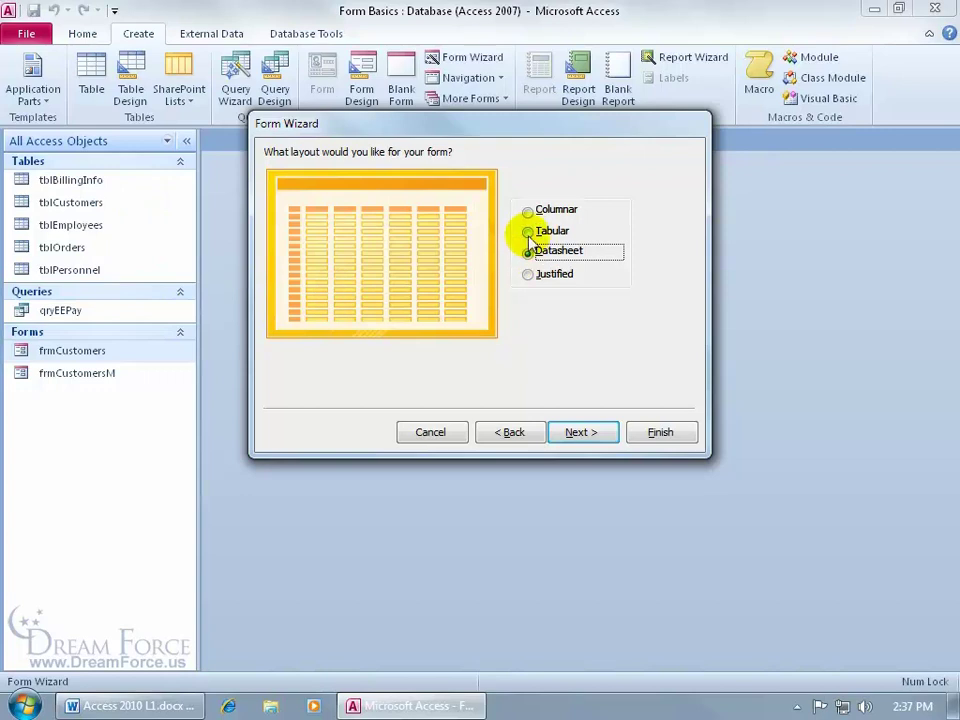
pyautogui.click(529, 231)
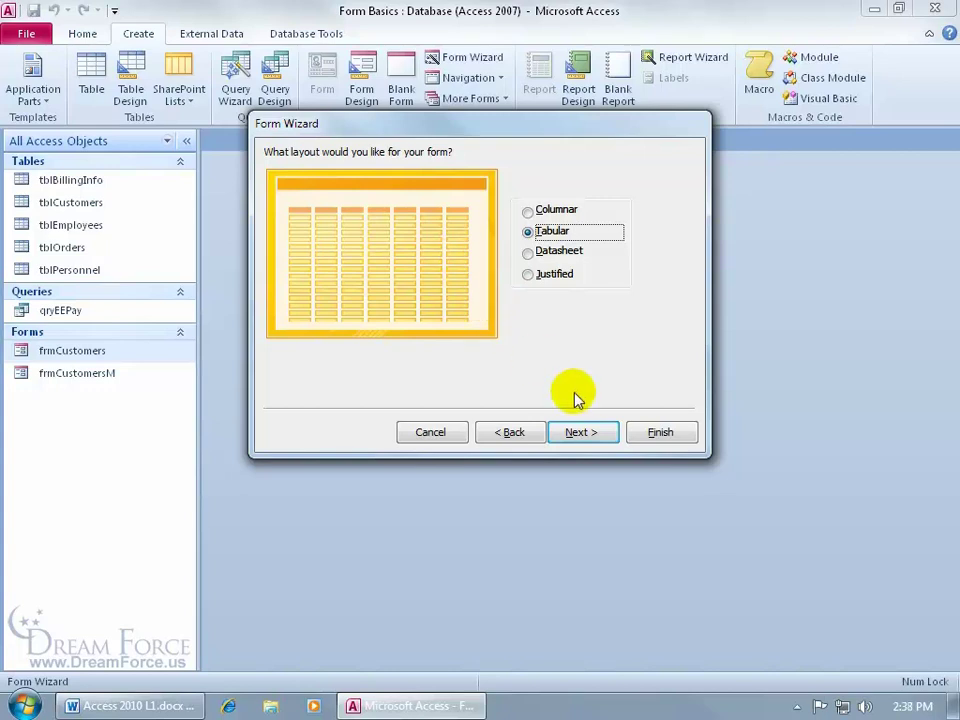
pyautogui.click(581, 432)
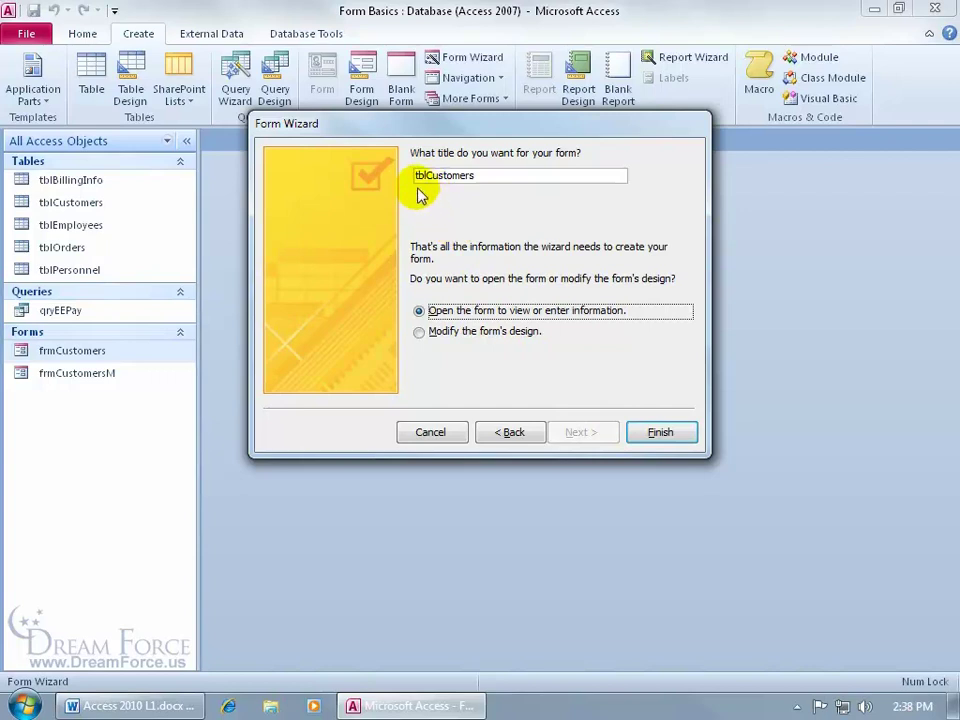
# Title the form frmCustomersFrmWiz and finish the wizard with 'Modify the form's design' selected
pyautogui.moveTo(428, 175); pyautogui.dragTo(400, 174)
pyautogui.press('BackSpace')
pyautogui.write('frm')
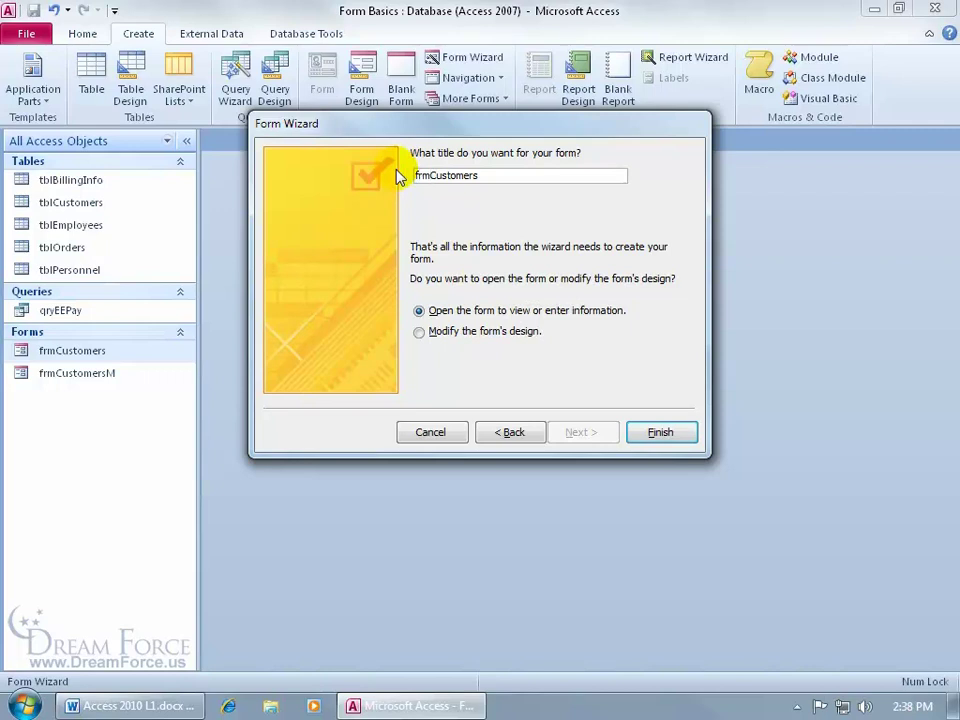
pyautogui.click(508, 173)
pyautogui.write('FrmWiz')
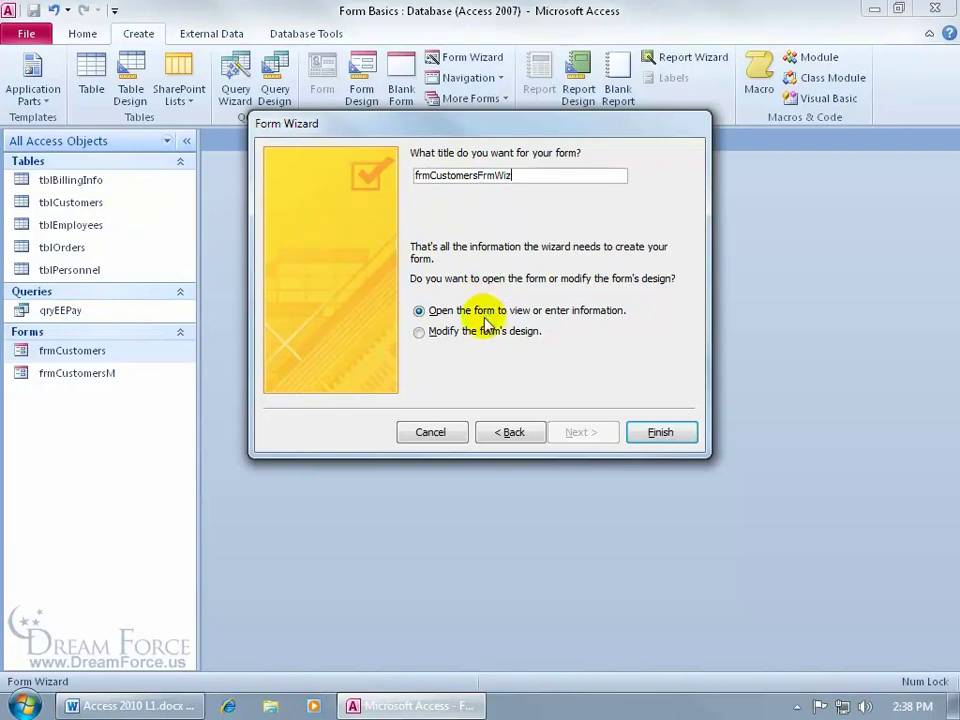
pyautogui.click(419, 332)
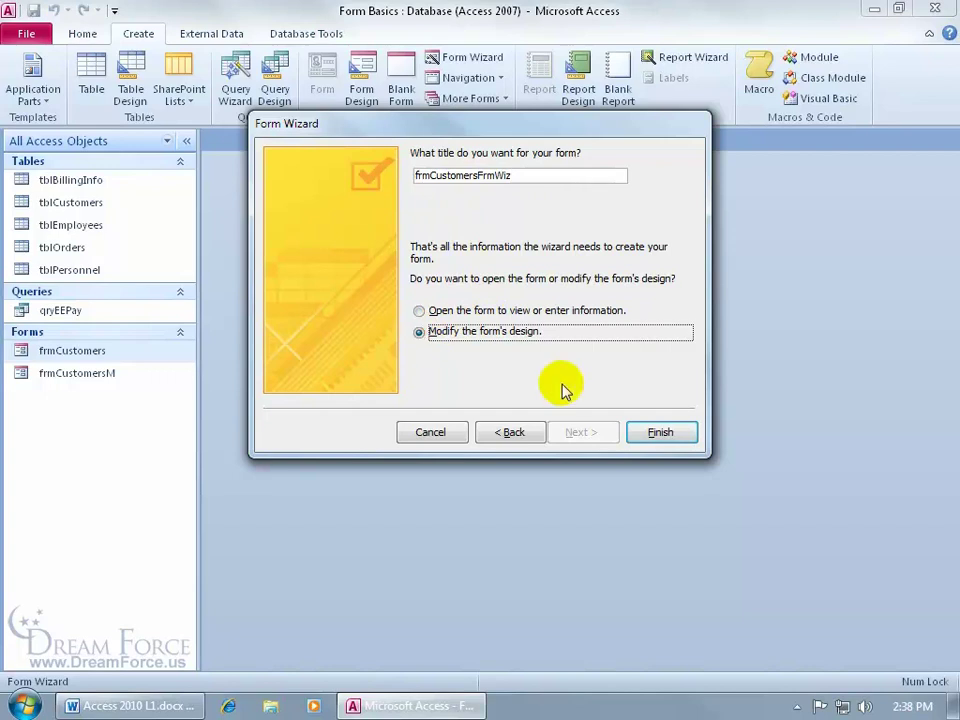
pyautogui.click(662, 437)
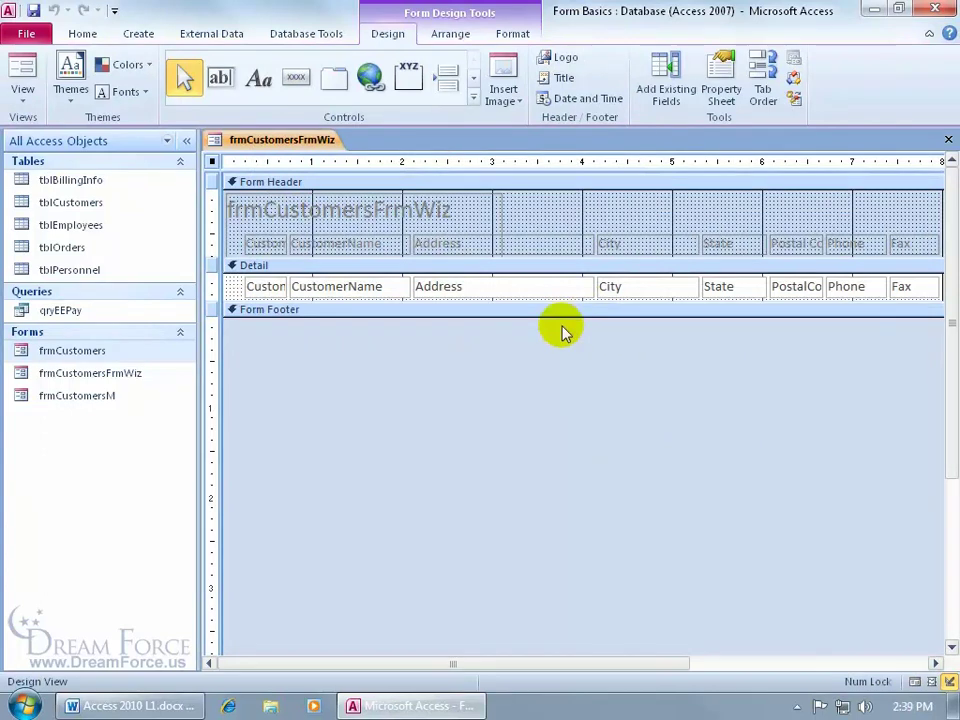
# Switch frmCustomersFrmWiz to Form View and scroll through the customer records
pyautogui.click(22, 72)
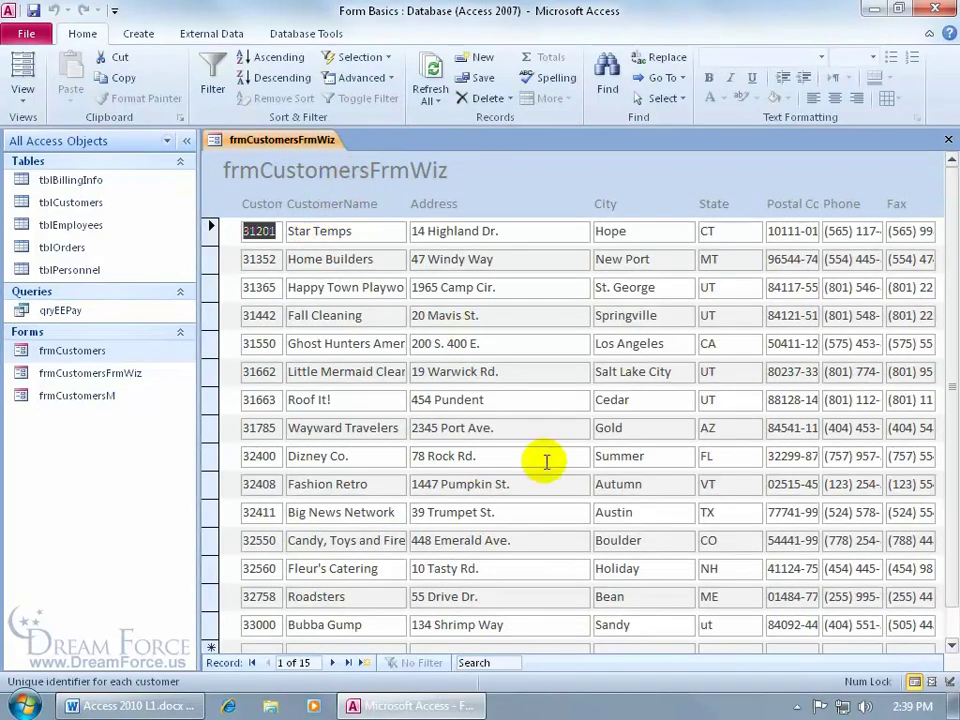
pyautogui.click(952, 646)
pyautogui.click(952, 646)
pyautogui.click(952, 646)
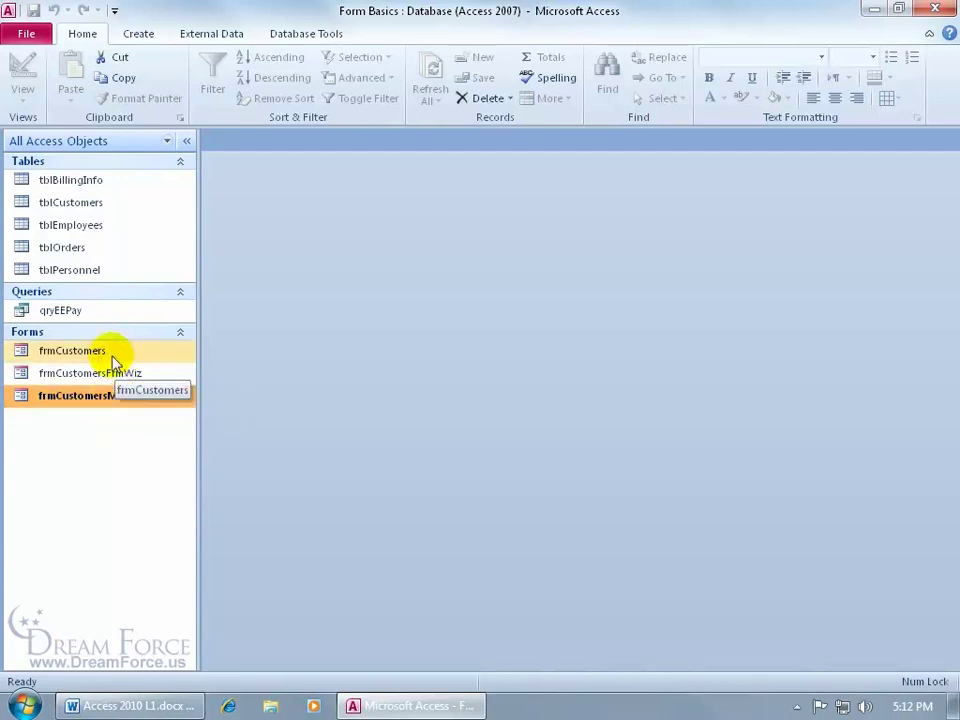
# Open frmCustomersM, move to the second customer record, and switch to Design View
pyautogui.doubleClick(118, 396)
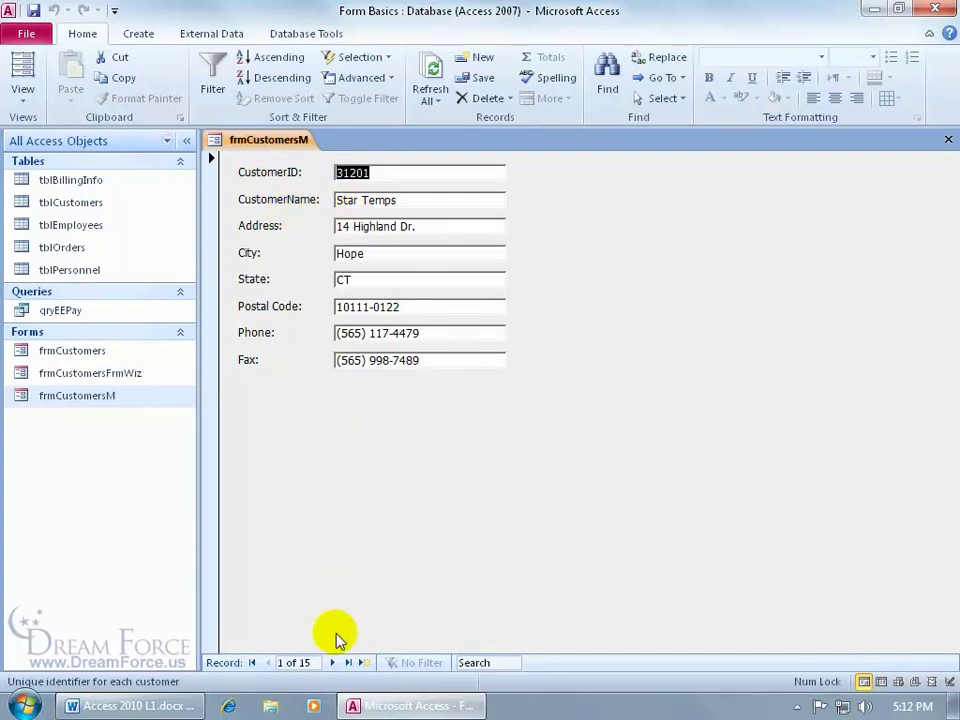
pyautogui.click(332, 662)
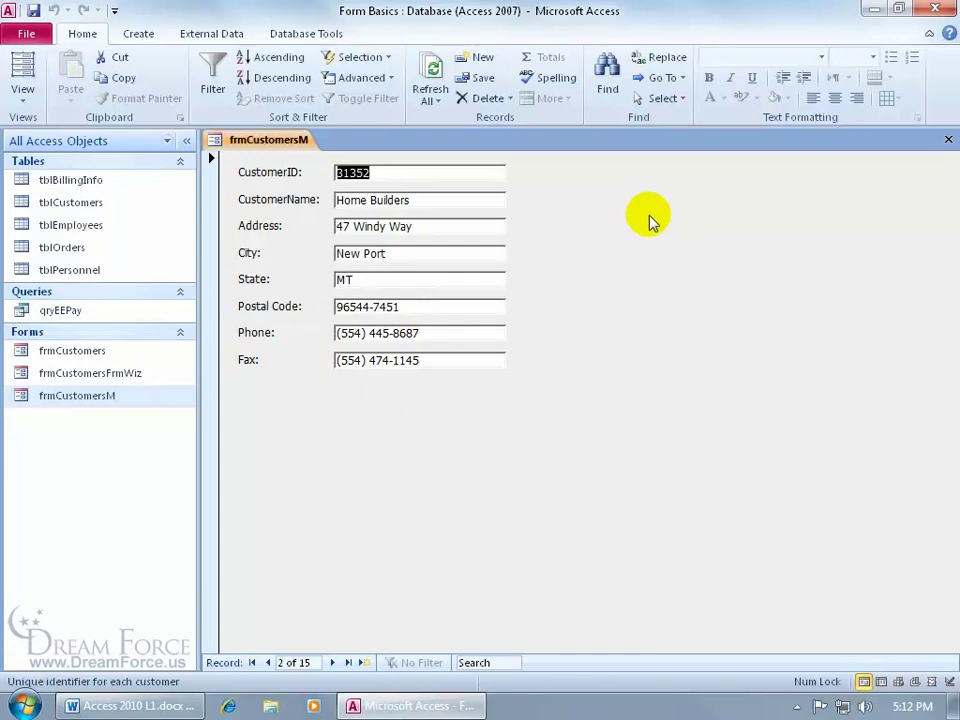
pyautogui.rightClick(273, 141)
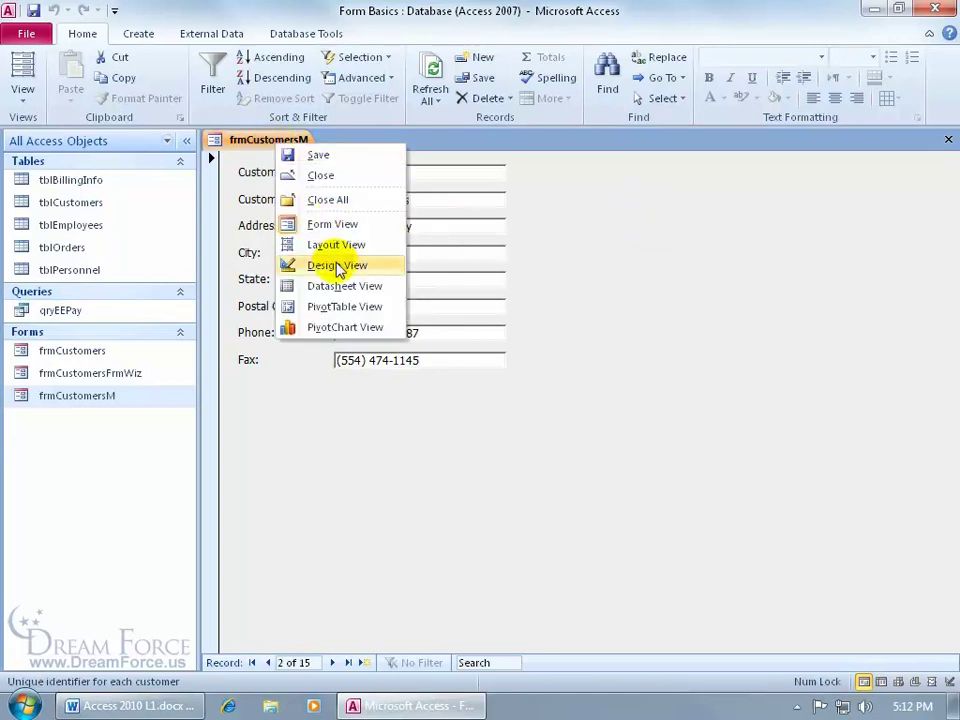
pyautogui.click(246, 171)
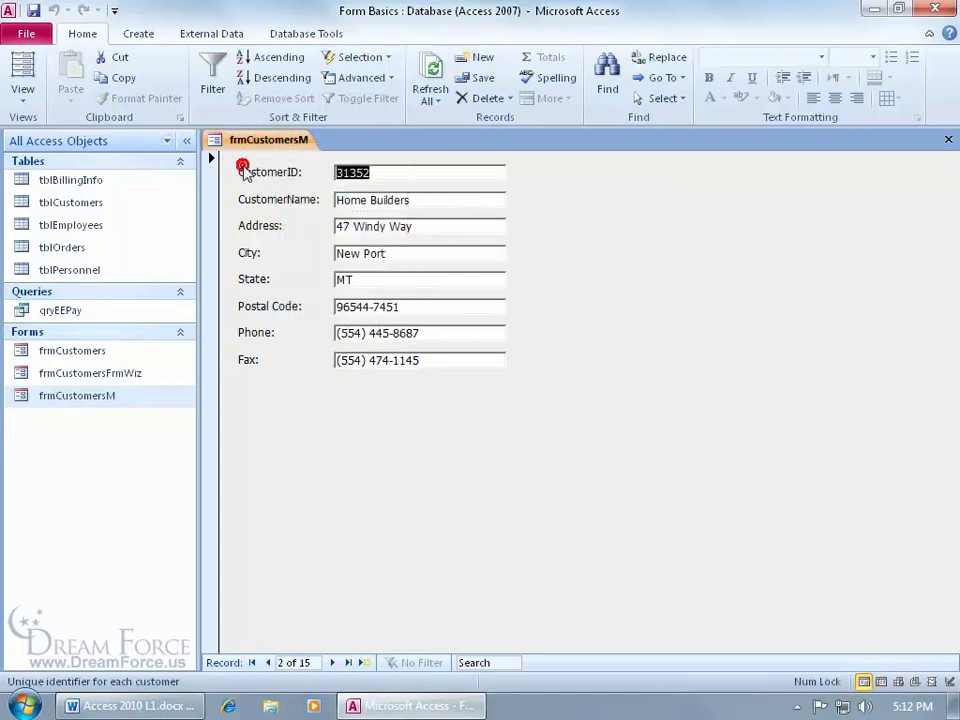
pyautogui.click(25, 95)
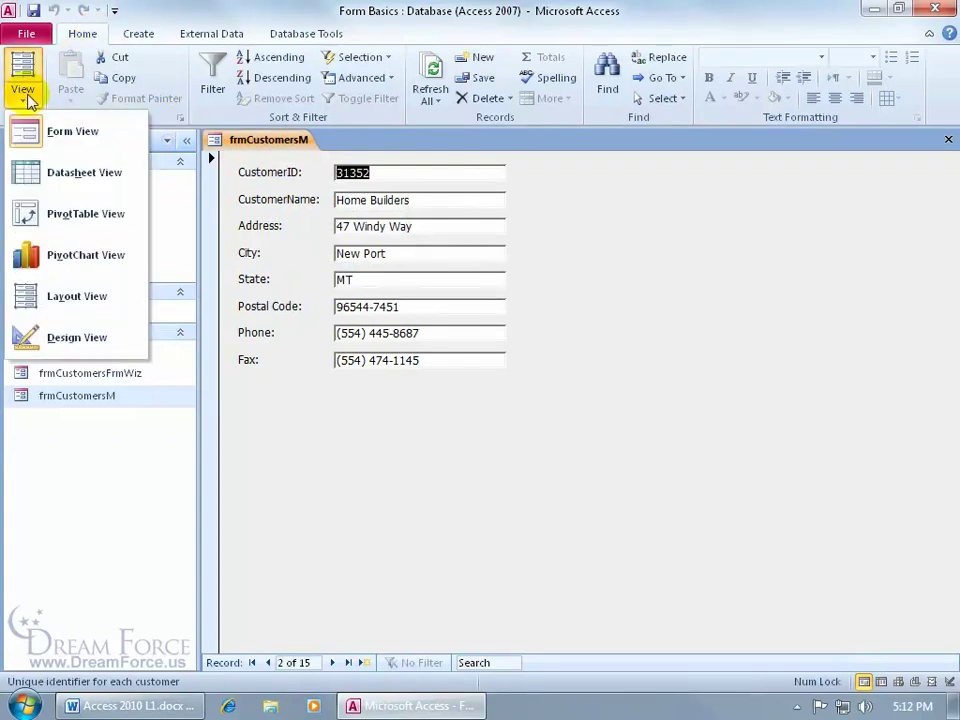
pyautogui.click(75, 338)
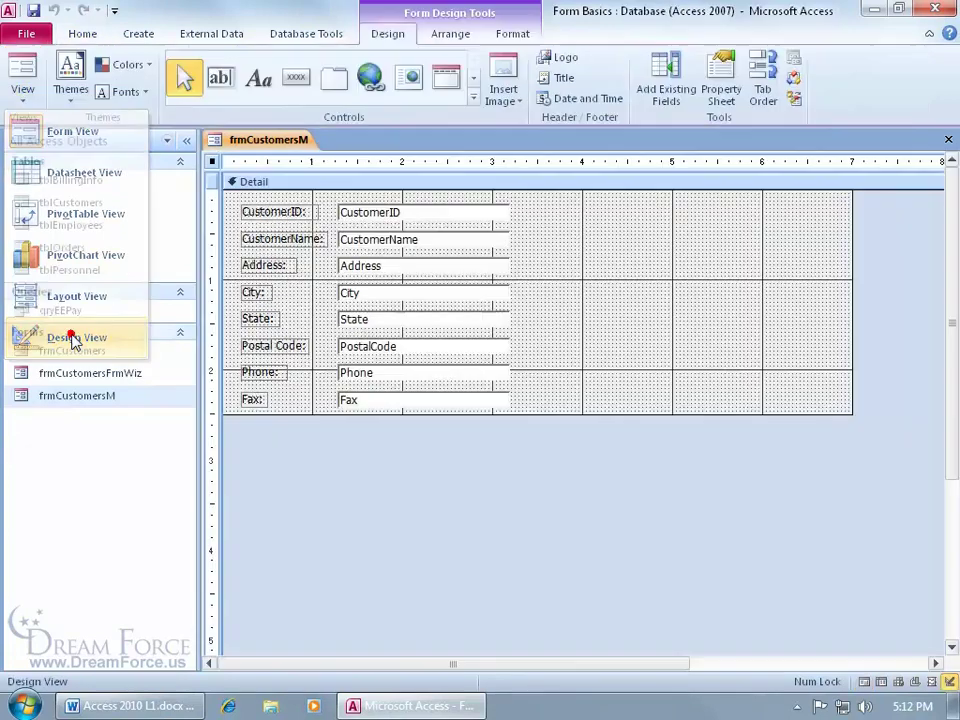
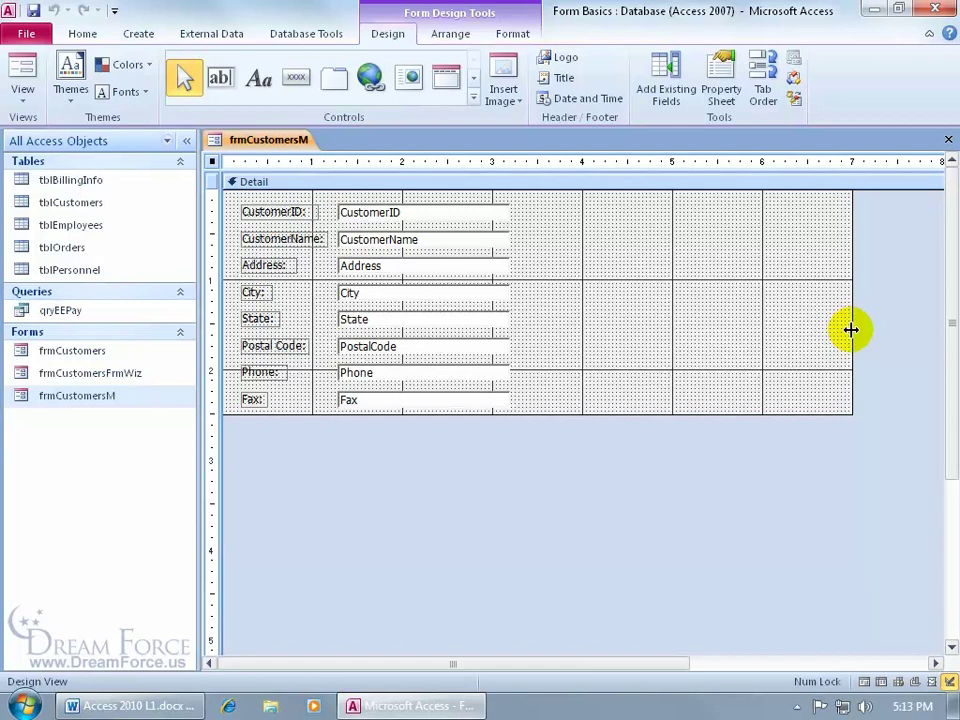
# Narrow the form's design area, deepen the Detail section, and return the Fax field below Phone
pyautogui.moveTo(851, 329); pyautogui.dragTo(780, 329)
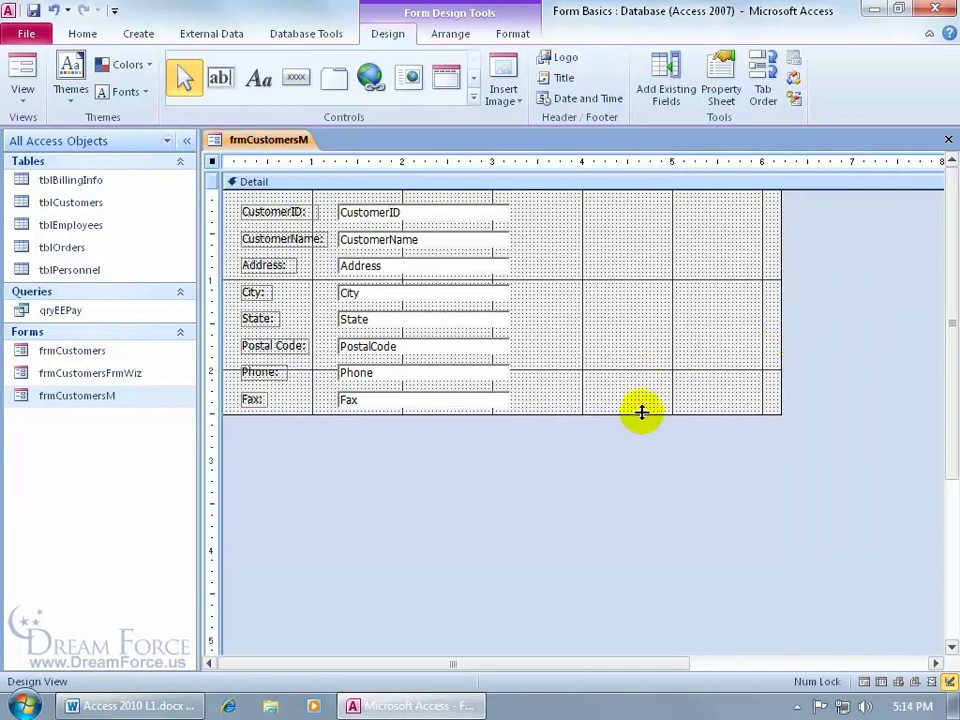
pyautogui.moveTo(641, 414); pyautogui.dragTo(643, 455)
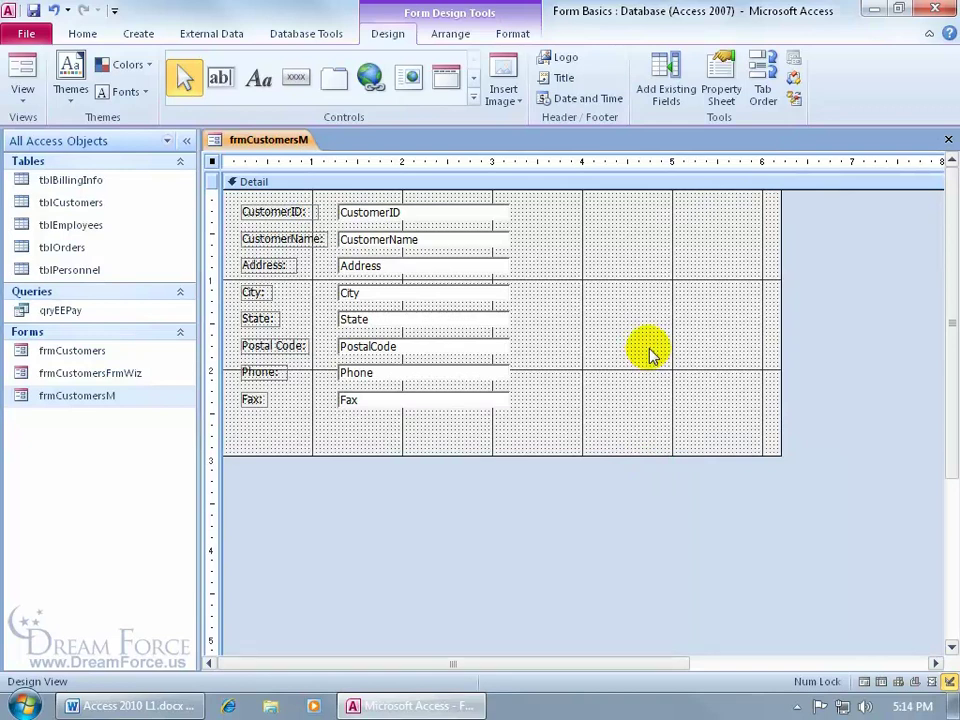
pyautogui.click(422, 401)
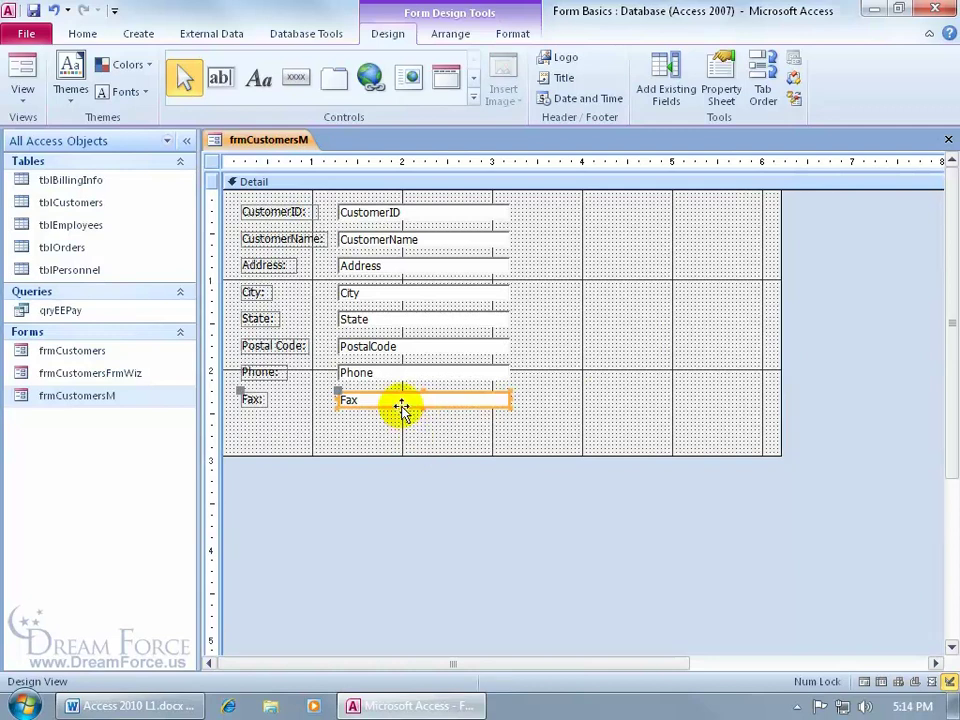
pyautogui.moveTo(401, 407); pyautogui.dragTo(692, 262)
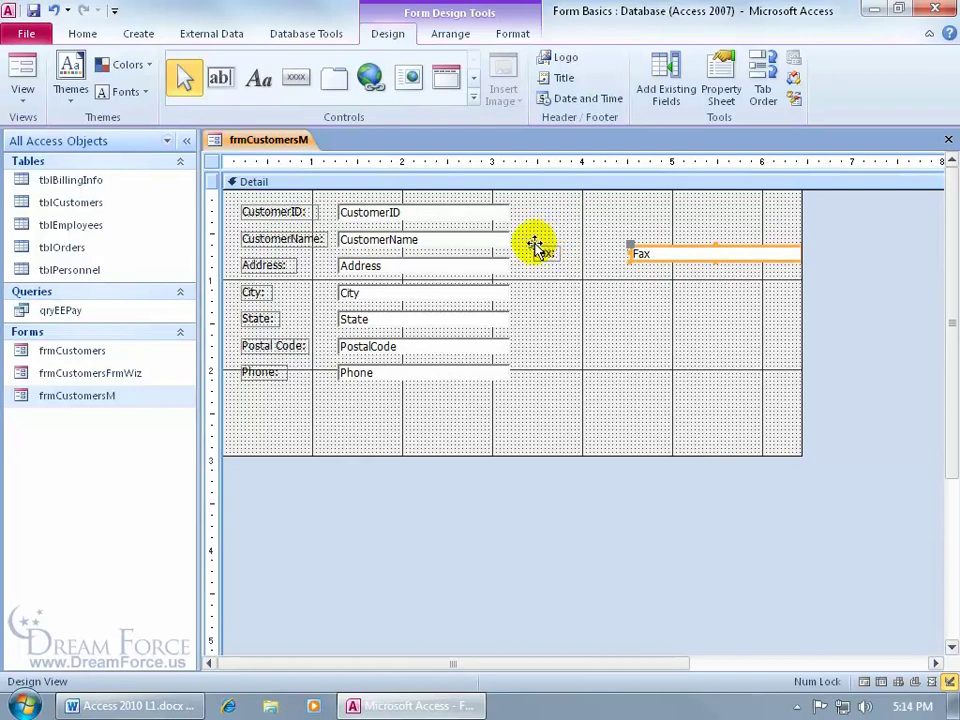
pyautogui.moveTo(536, 247); pyautogui.dragTo(581, 244)
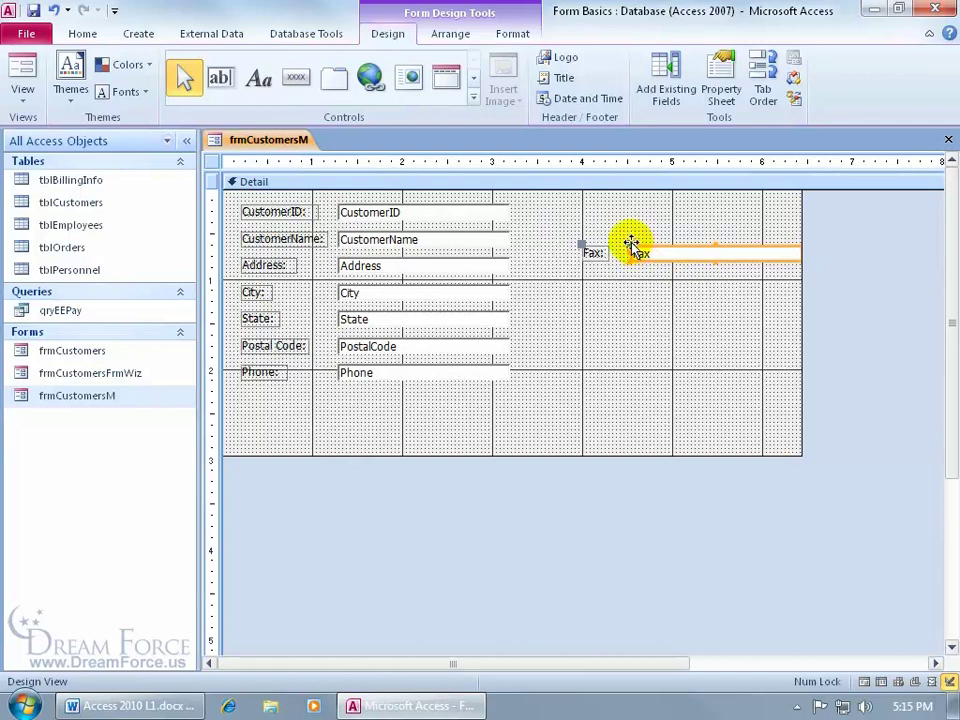
pyautogui.moveTo(631, 244); pyautogui.dragTo(628, 243)
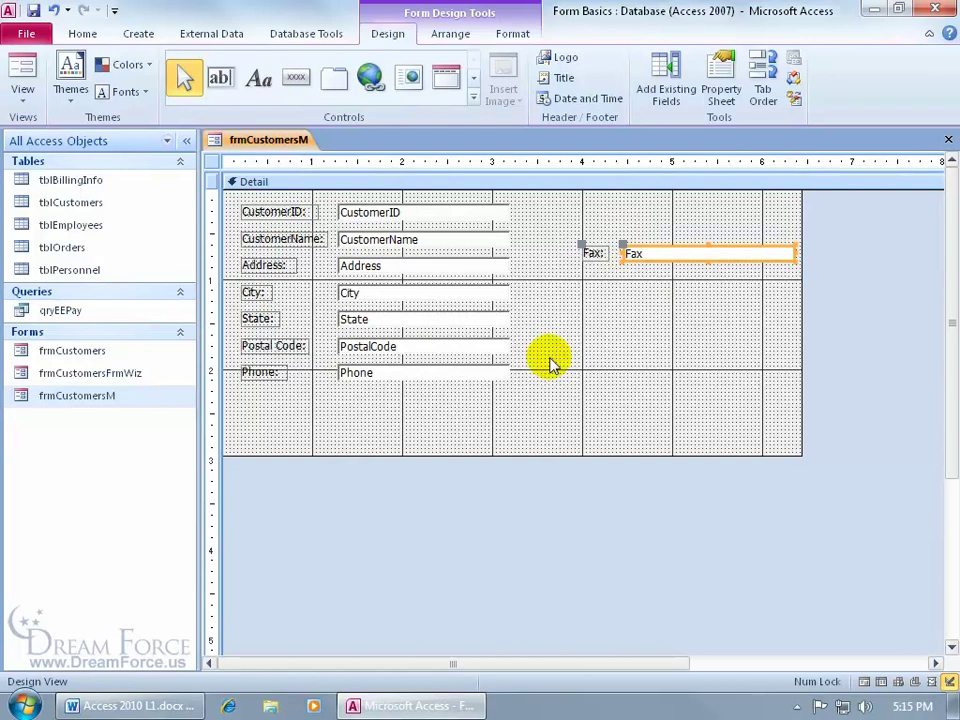
pyautogui.moveTo(667, 247); pyautogui.dragTo(375, 396)
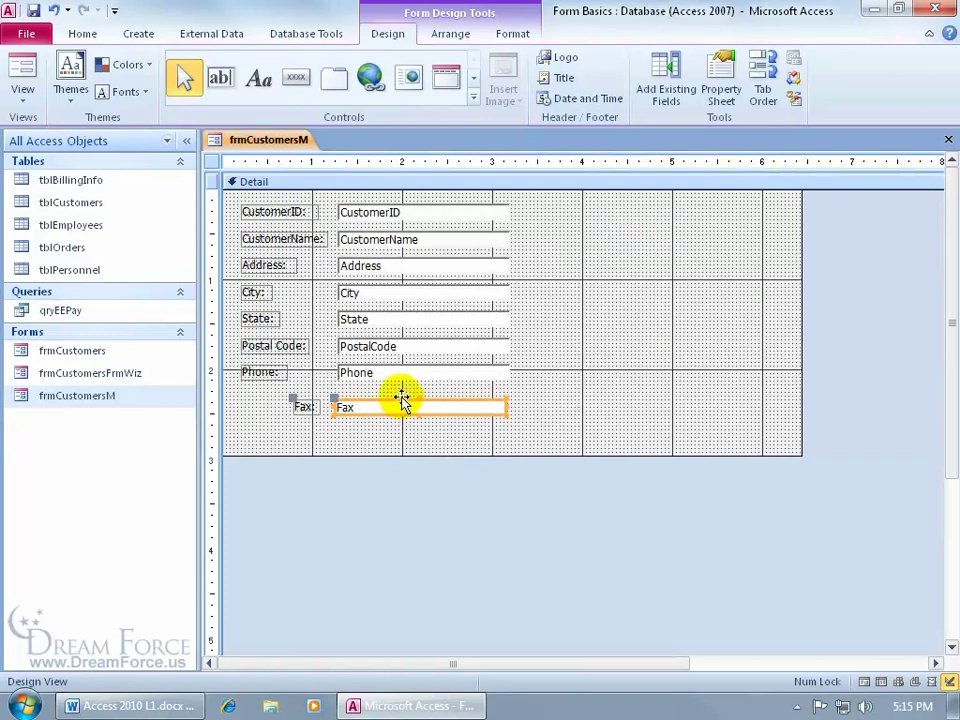
# Nudge the Fax field left, then move Phone and Fax together beside the Address and City rows
pyautogui.click(310, 404)
pyautogui.moveTo(310, 404); pyautogui.dragTo(267, 401)
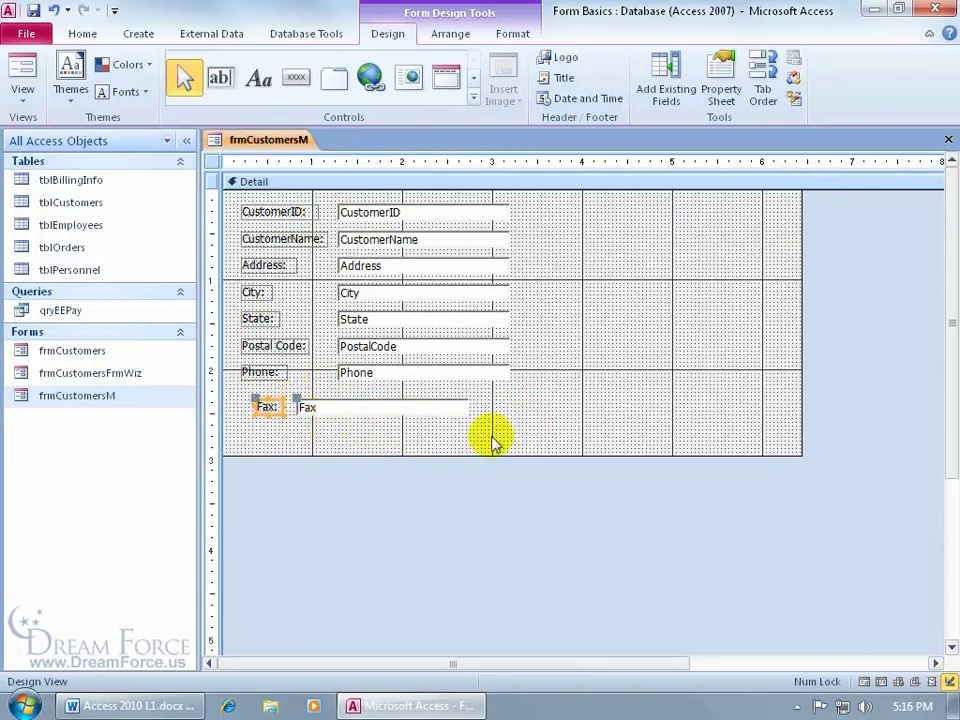
pyautogui.click(433, 407)
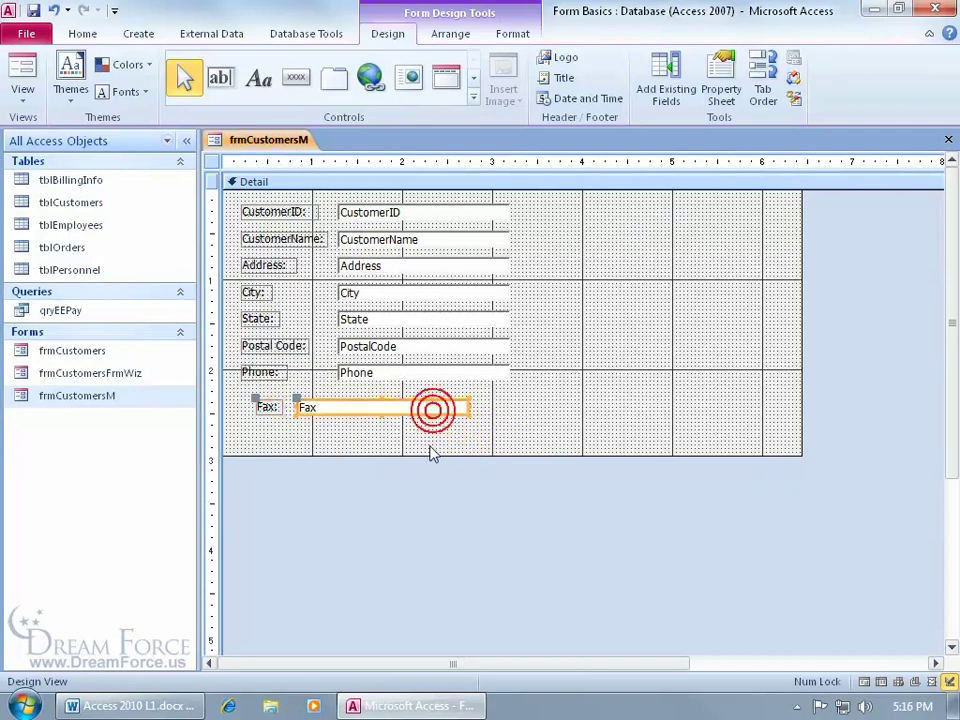
pyautogui.keyDown('shift'); pyautogui.click(471, 373); pyautogui.keyUp('shift')
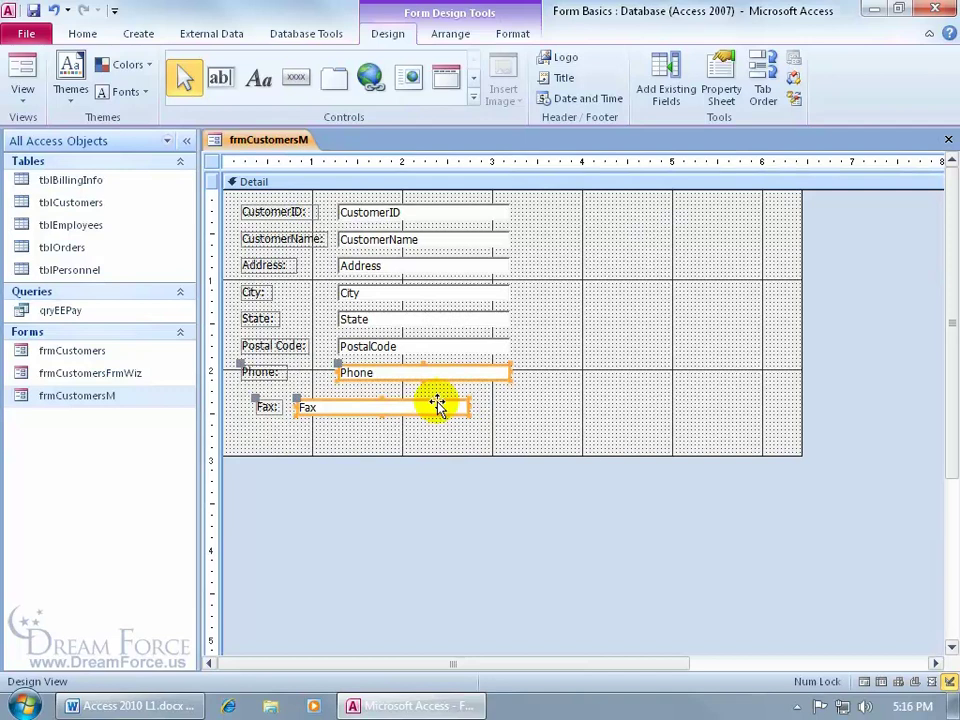
pyautogui.moveTo(435, 402); pyautogui.dragTo(737, 302)
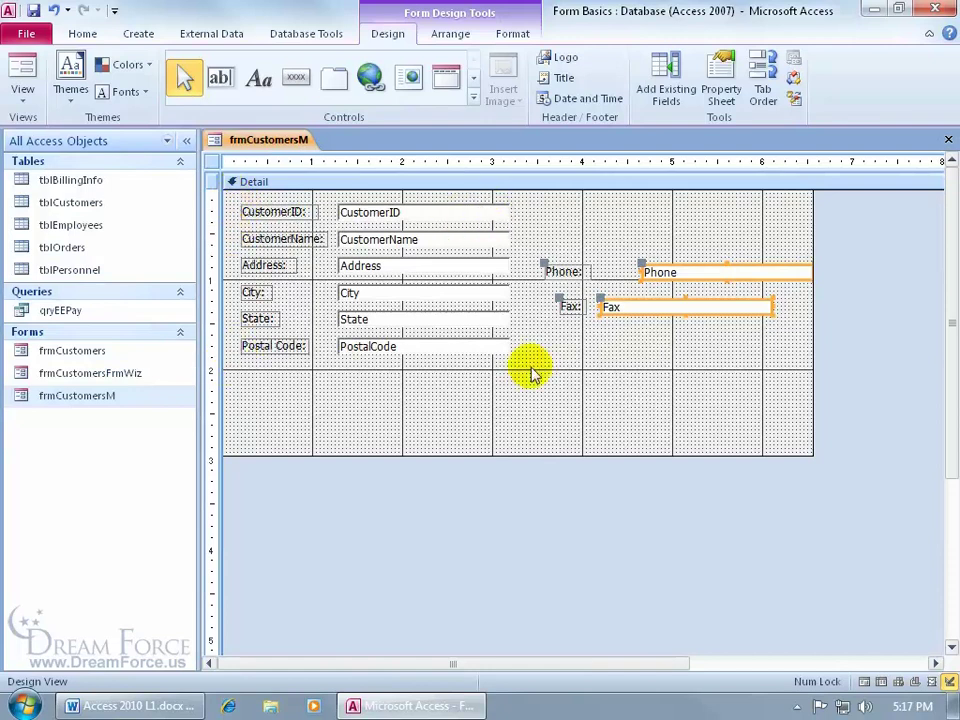
pyautogui.moveTo(527, 369); pyautogui.dragTo(342, 229)
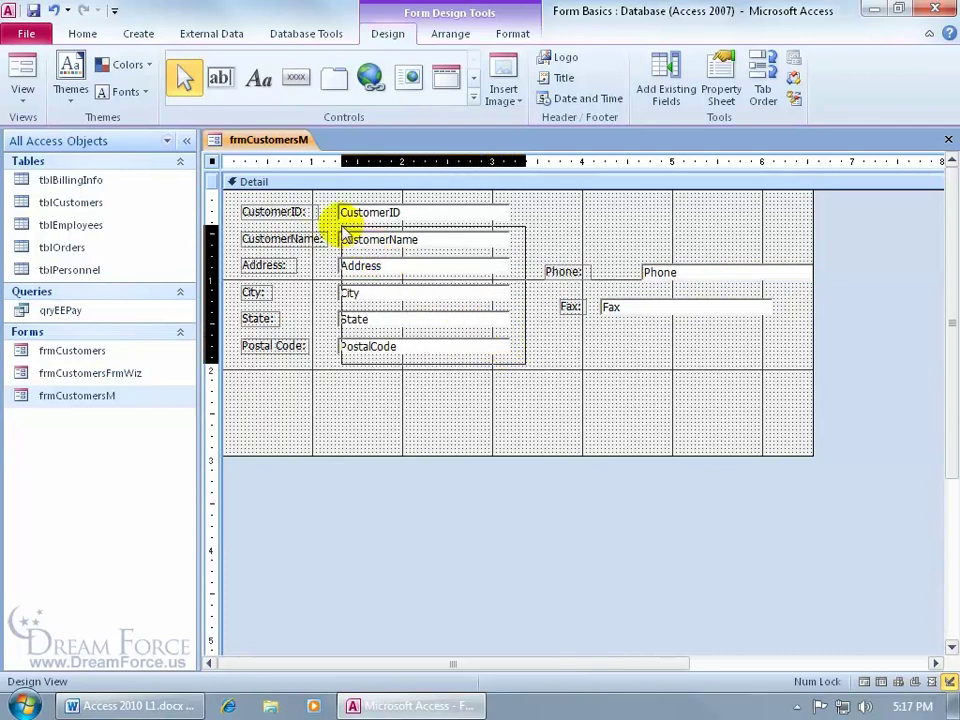
pyautogui.moveTo(343, 232); pyautogui.dragTo(268, 325)
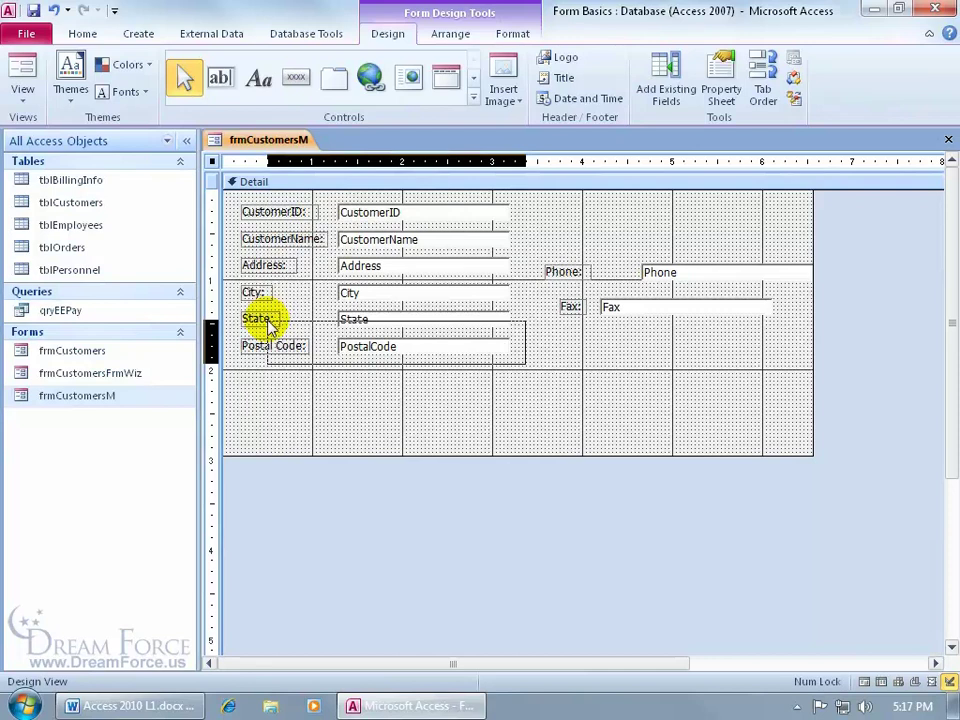
pyautogui.moveTo(268, 325); pyautogui.dragTo(305, 198)
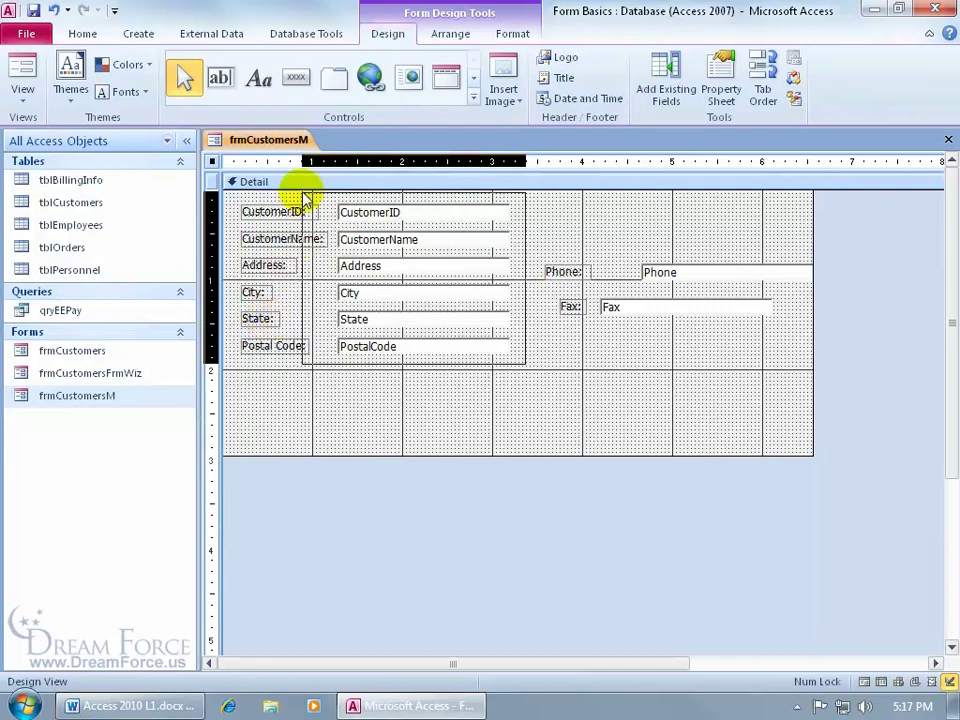
pyautogui.moveTo(305, 198); pyautogui.dragTo(306, 212)
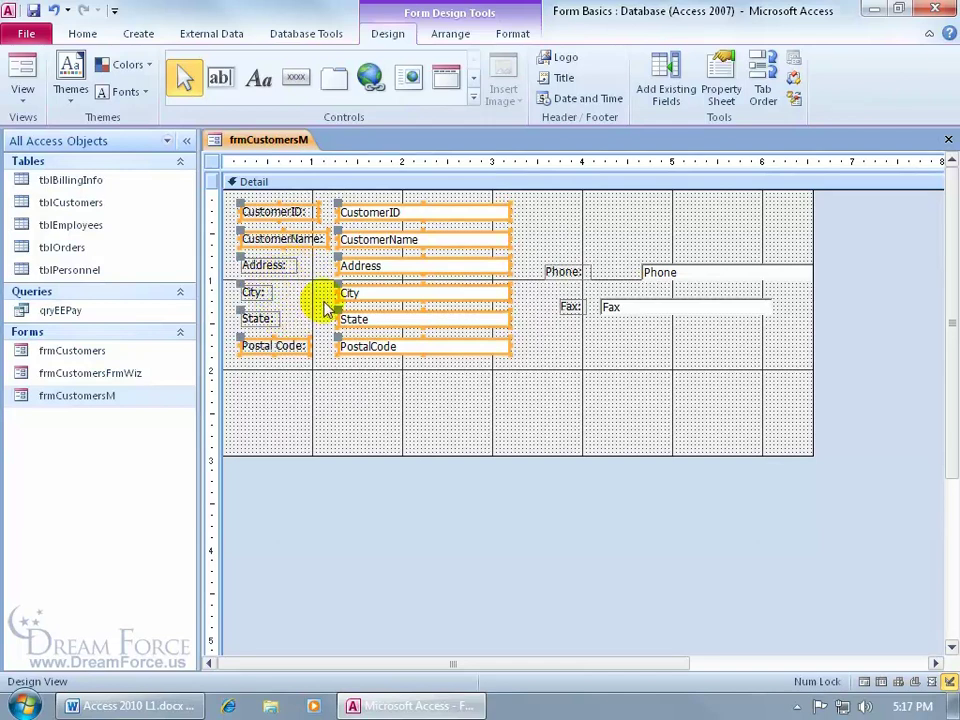
pyautogui.moveTo(363, 290); pyautogui.dragTo(438, 292)
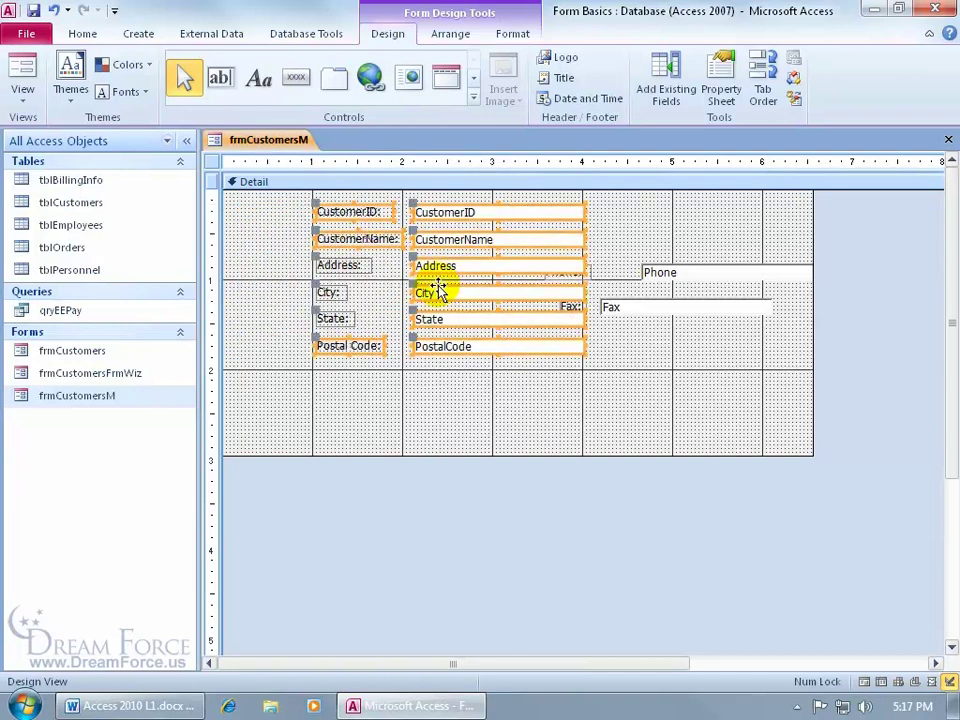
pyautogui.click(54, 10)
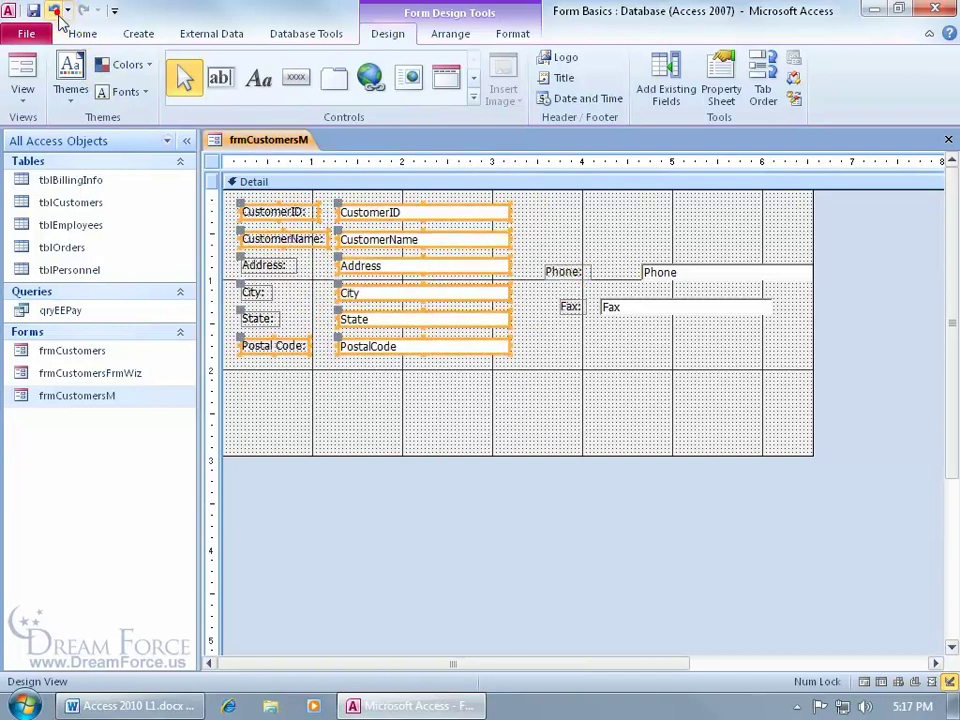
pyautogui.click(442, 398)
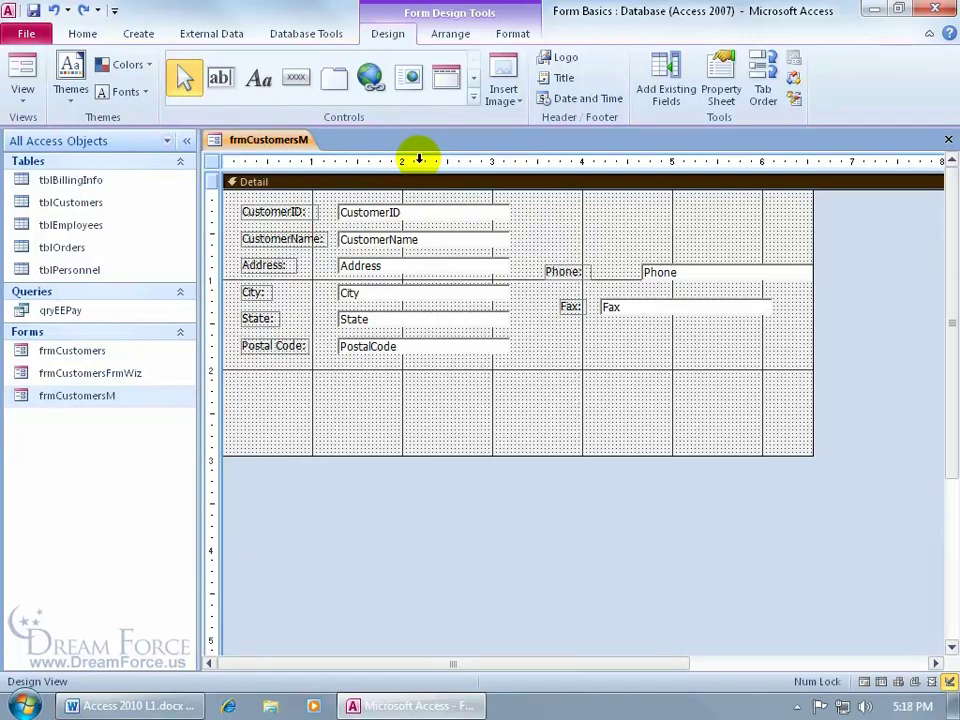
pyautogui.click(419, 160)
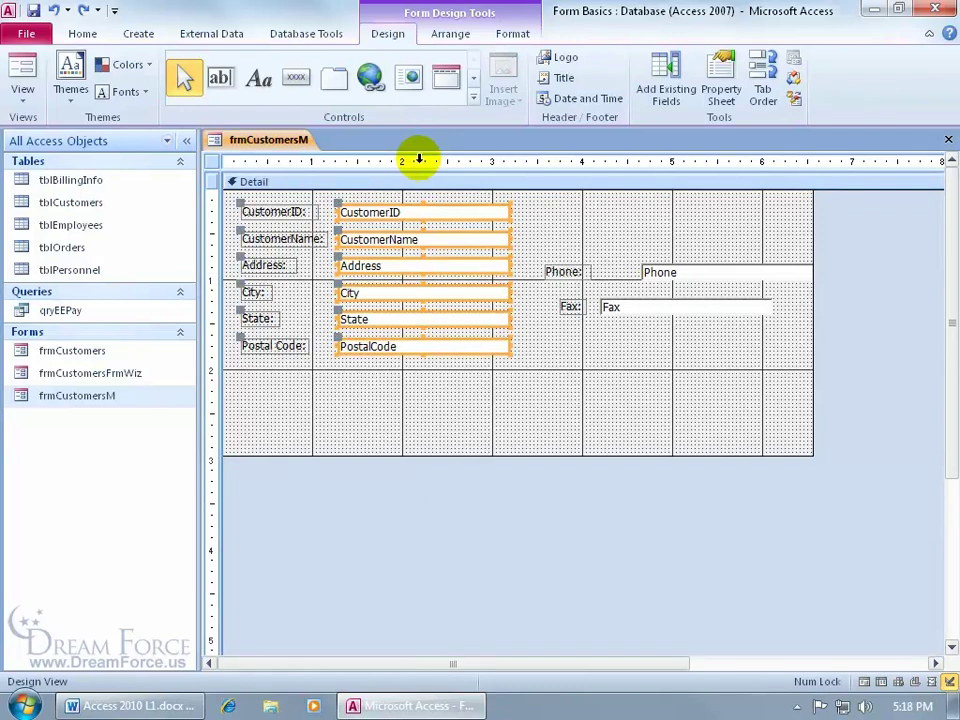
pyautogui.moveTo(419, 160); pyautogui.dragTo(419, 160)
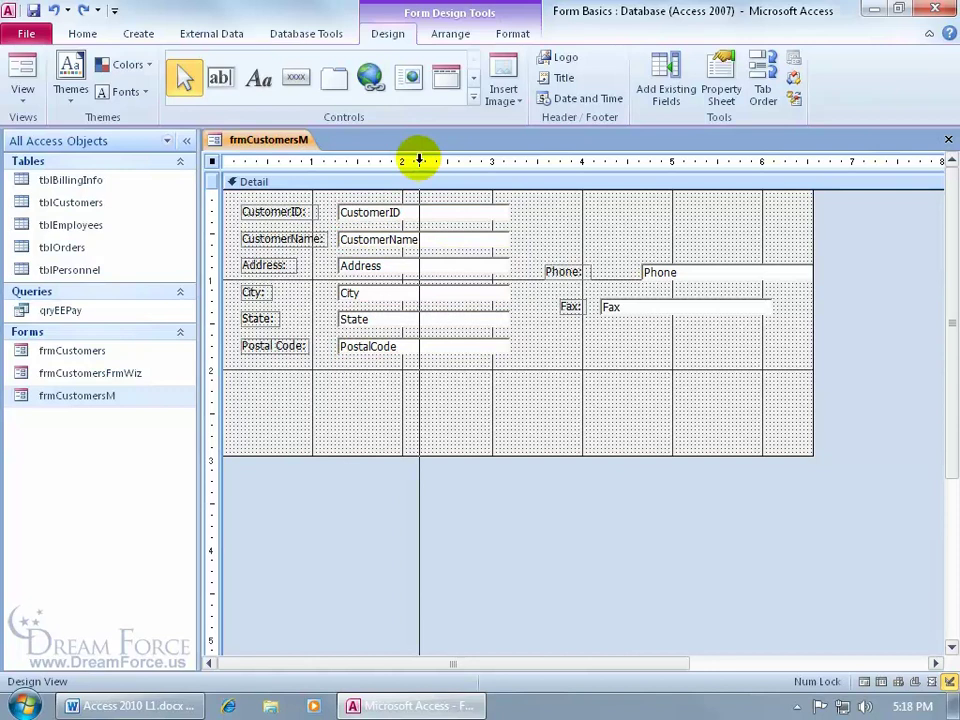
pyautogui.moveTo(419, 160); pyautogui.dragTo(305, 160)
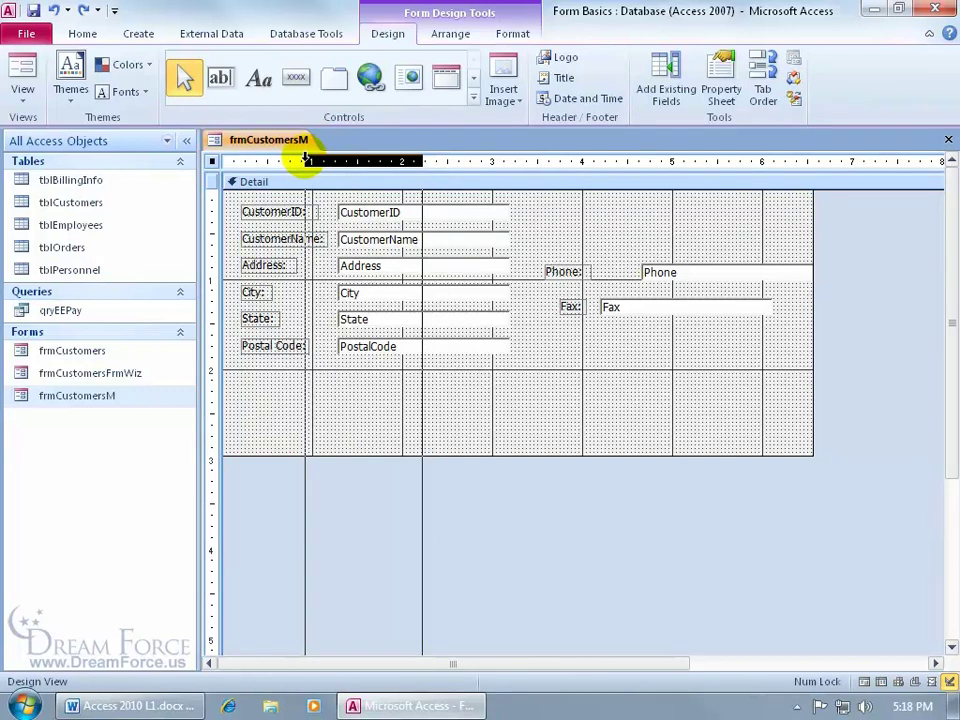
pyautogui.moveTo(305, 160); pyautogui.dragTo(306, 156)
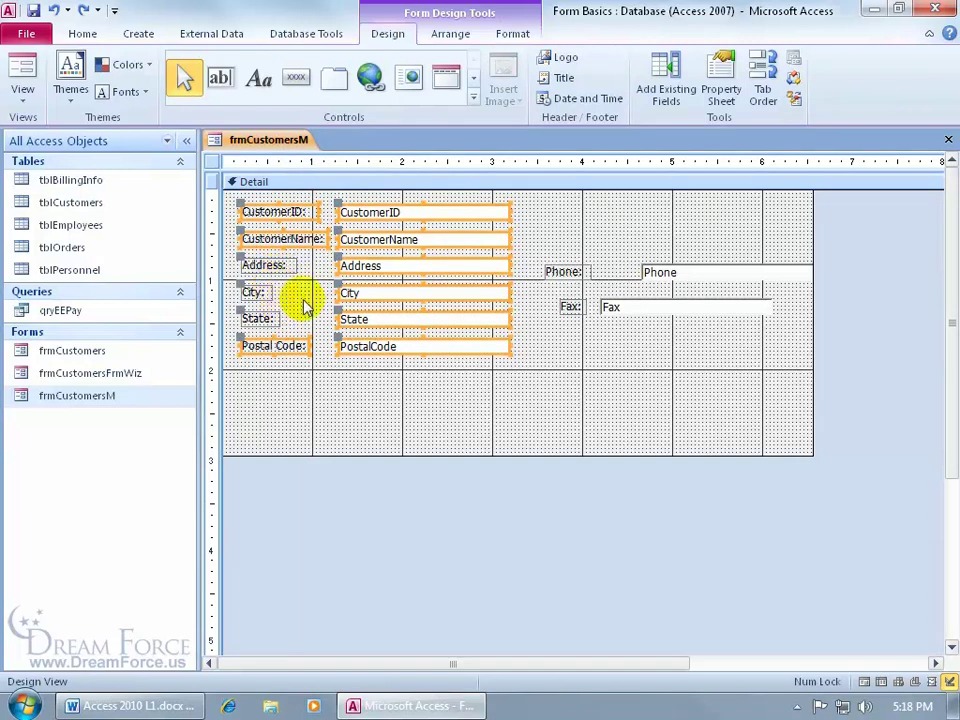
pyautogui.click(211, 290)
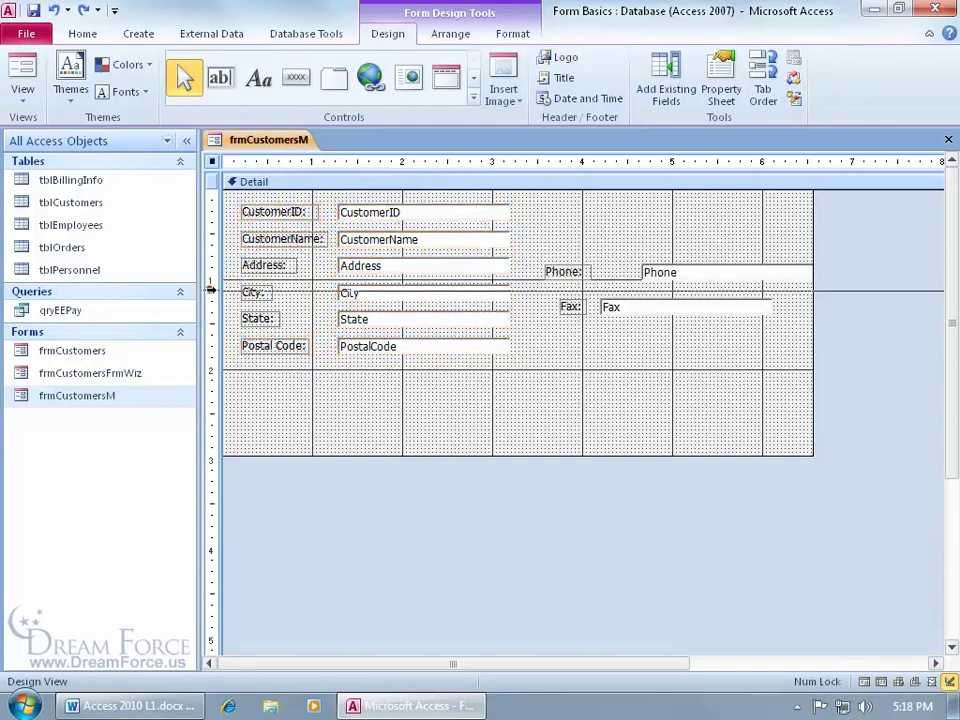
pyautogui.moveTo(211, 290); pyautogui.dragTo(209, 320)
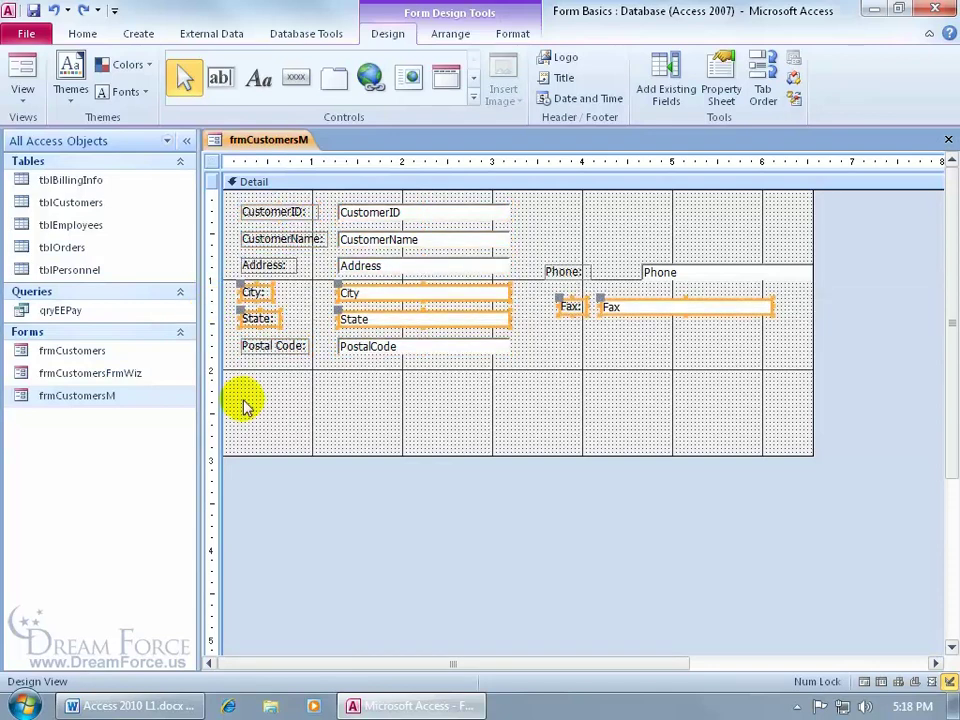
pyautogui.click(262, 408)
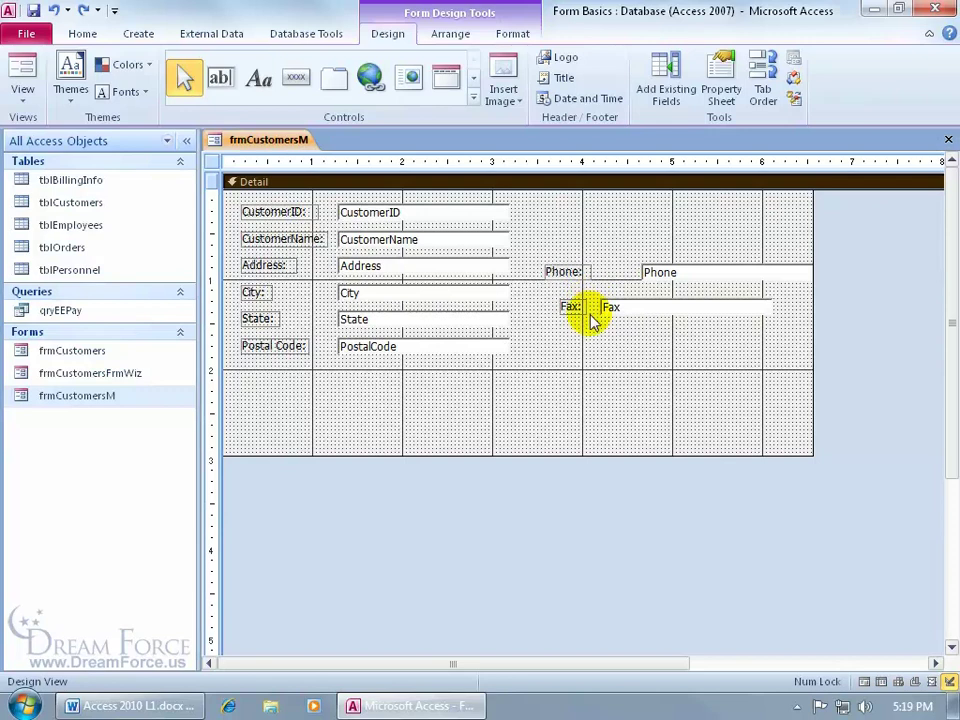
# Align the Phone and Fax labels on their right edges
pyautogui.click(560, 272)
pyautogui.moveTo(543, 264)
pyautogui.mouseDown()
pyautogui.moveTo(573, 267)
pyautogui.moveTo(529, 266)
pyautogui.mouseUp()
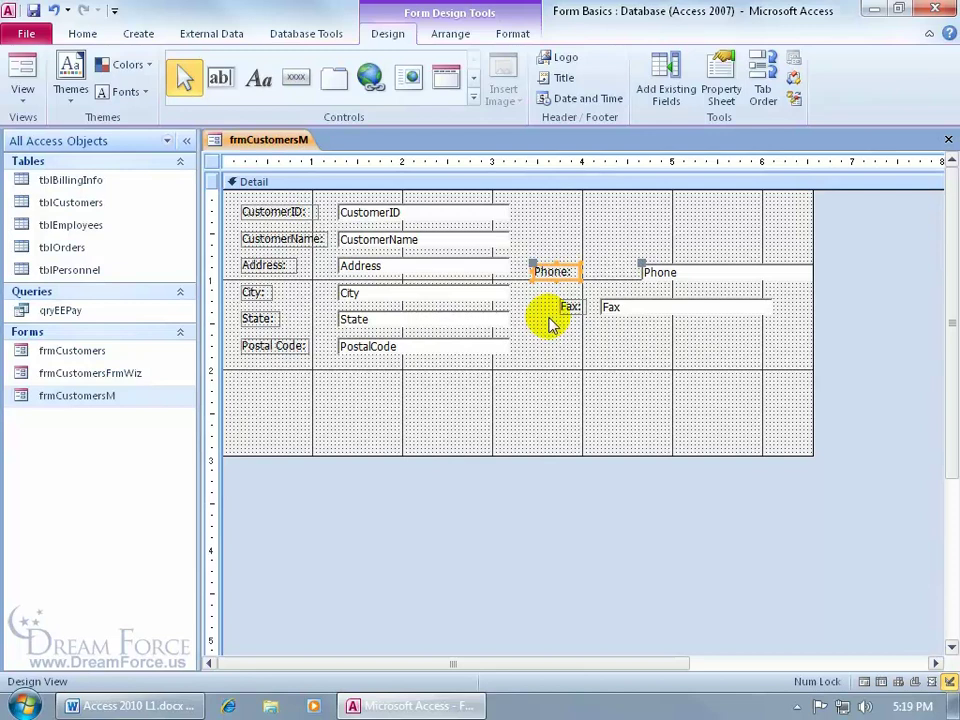
pyautogui.click(600, 278)
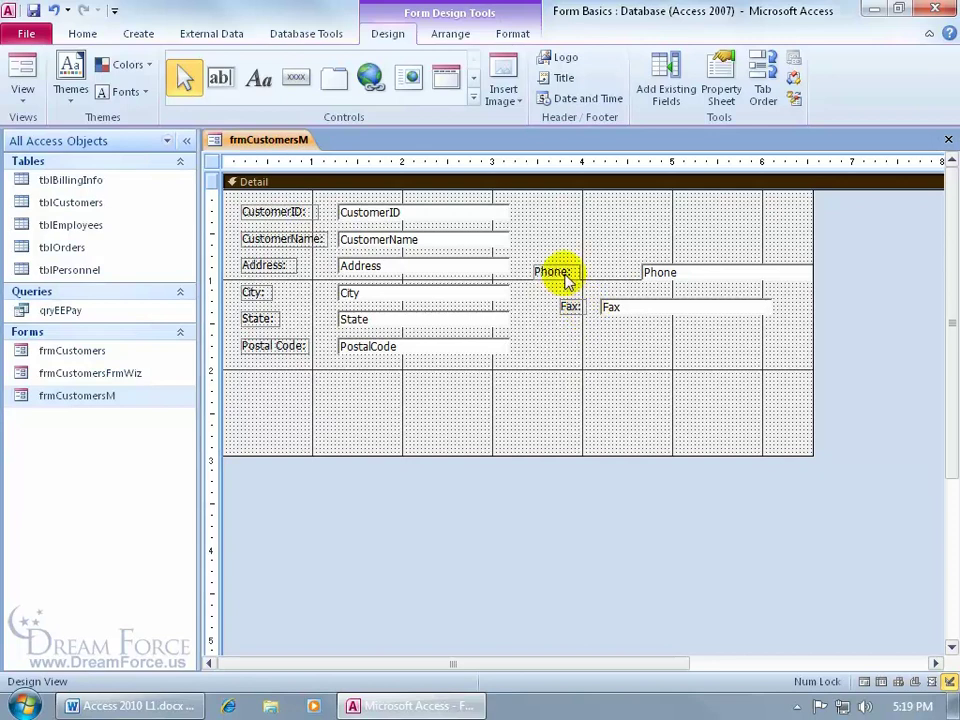
pyautogui.click(565, 276)
pyautogui.keyDown('shift'); pyautogui.click(567, 307); pyautogui.keyUp('shift')
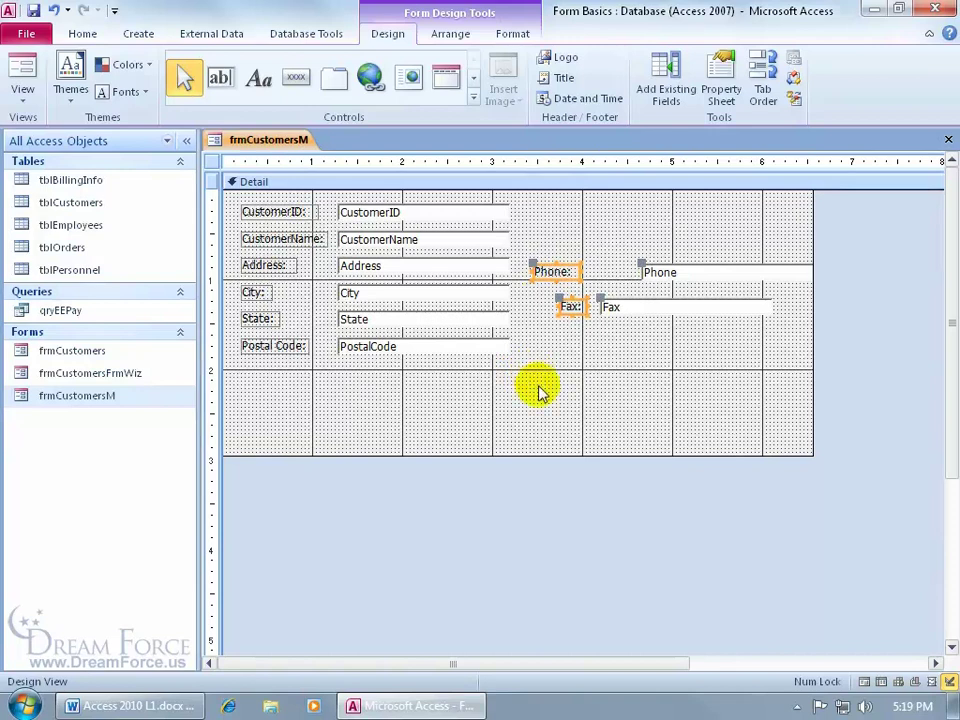
pyautogui.click(449, 36)
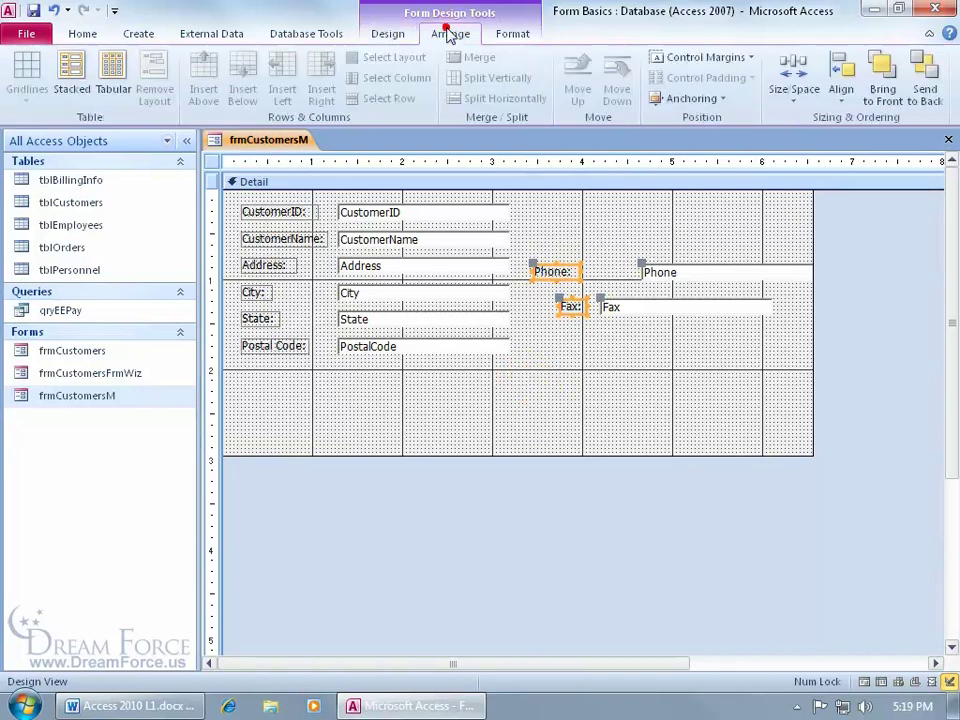
pyautogui.click(845, 103)
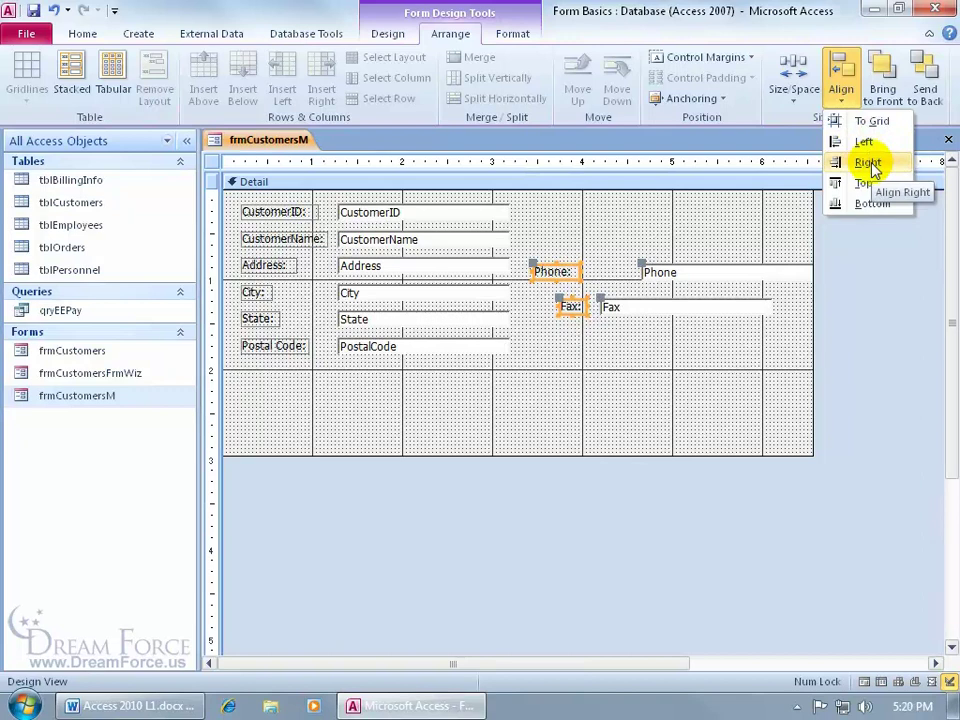
pyautogui.click(868, 163)
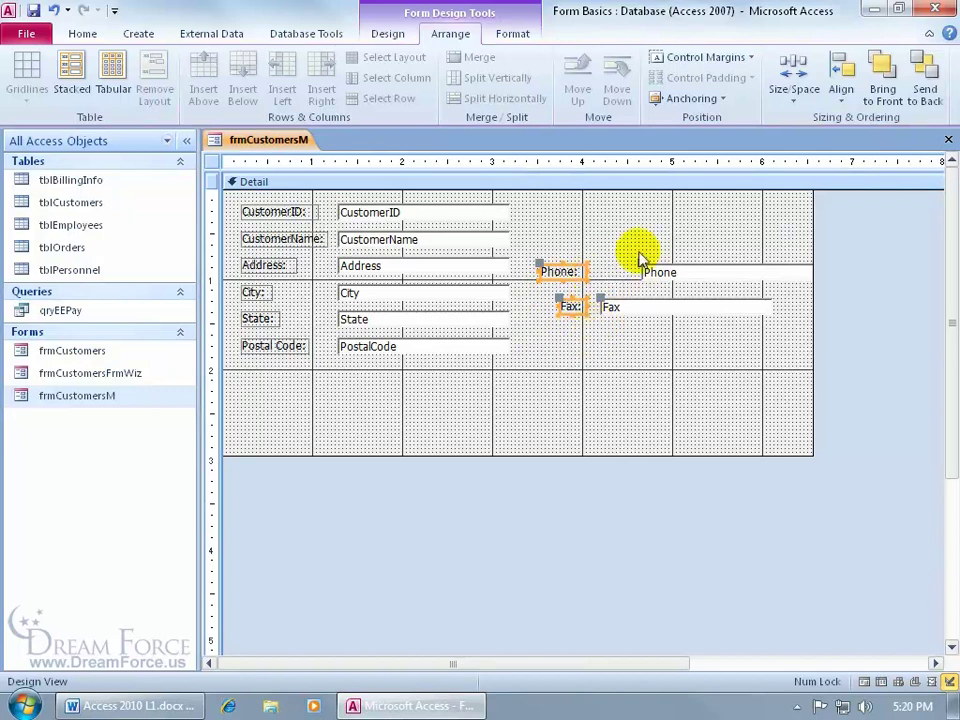
# Align the Phone and Fax text boxes on their left edges
pyautogui.click(669, 268)
pyautogui.click(670, 340)
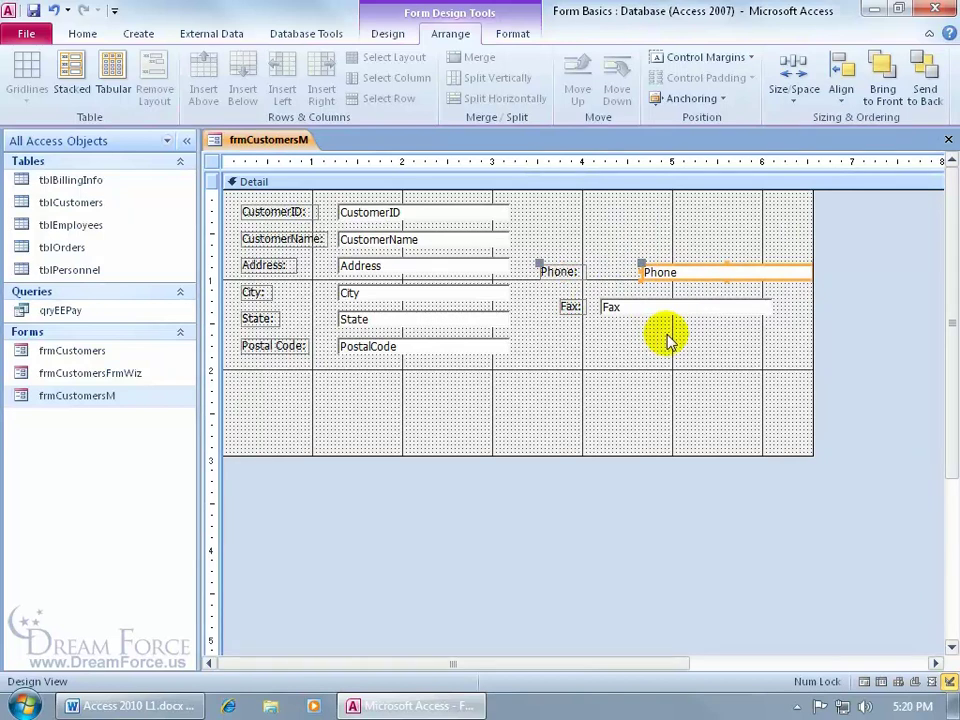
pyautogui.keyDown('shift'); pyautogui.click(654, 312); pyautogui.keyUp('shift')
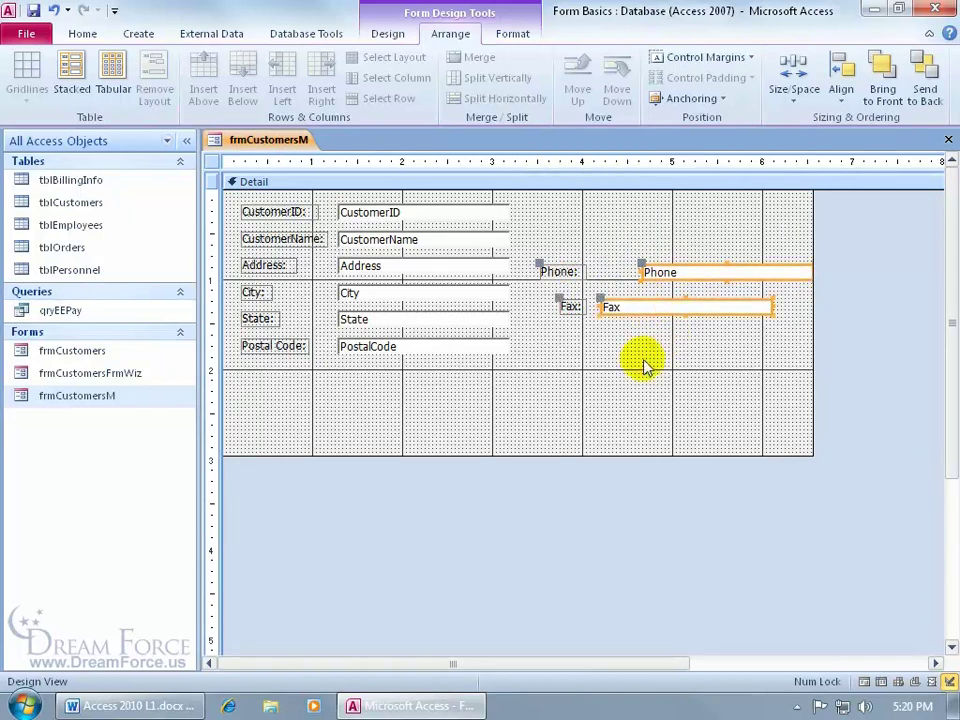
pyautogui.click(841, 90)
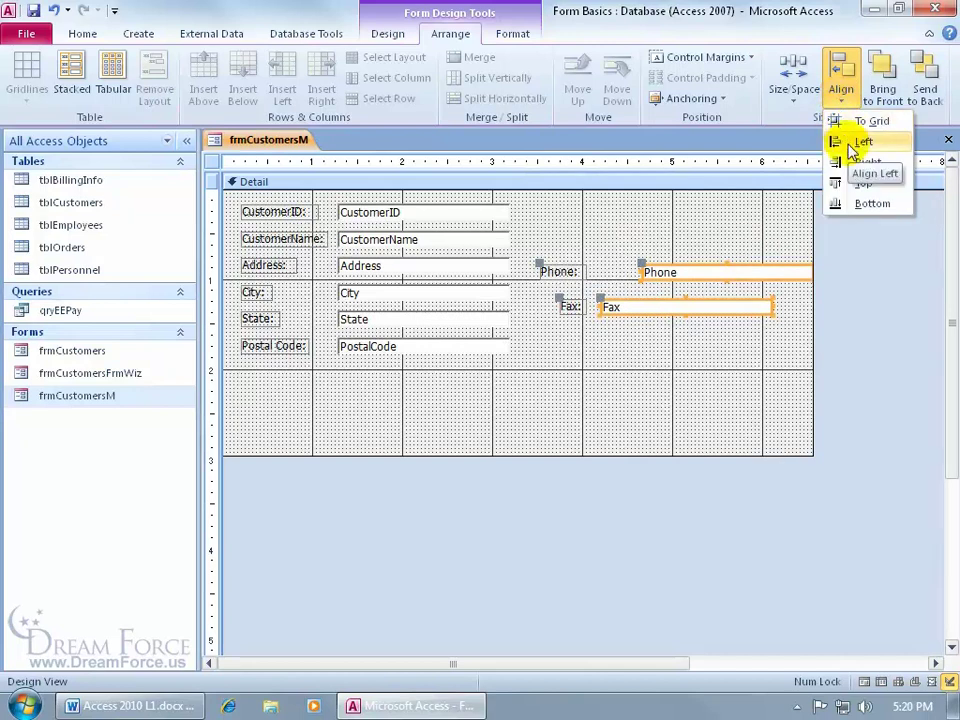
pyautogui.click(852, 143)
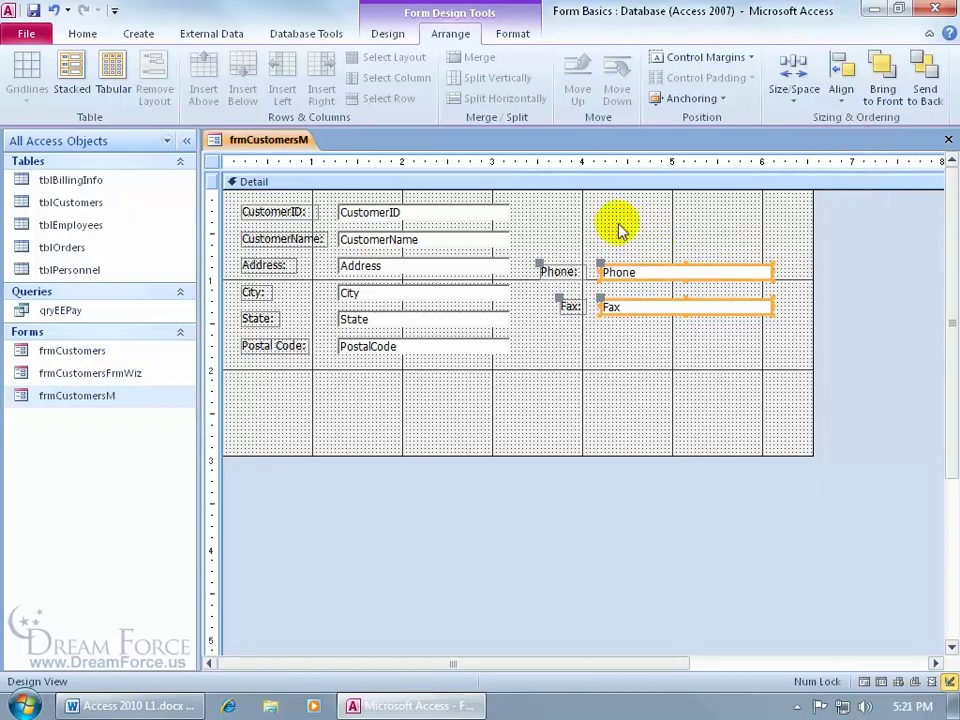
pyautogui.click(583, 229)
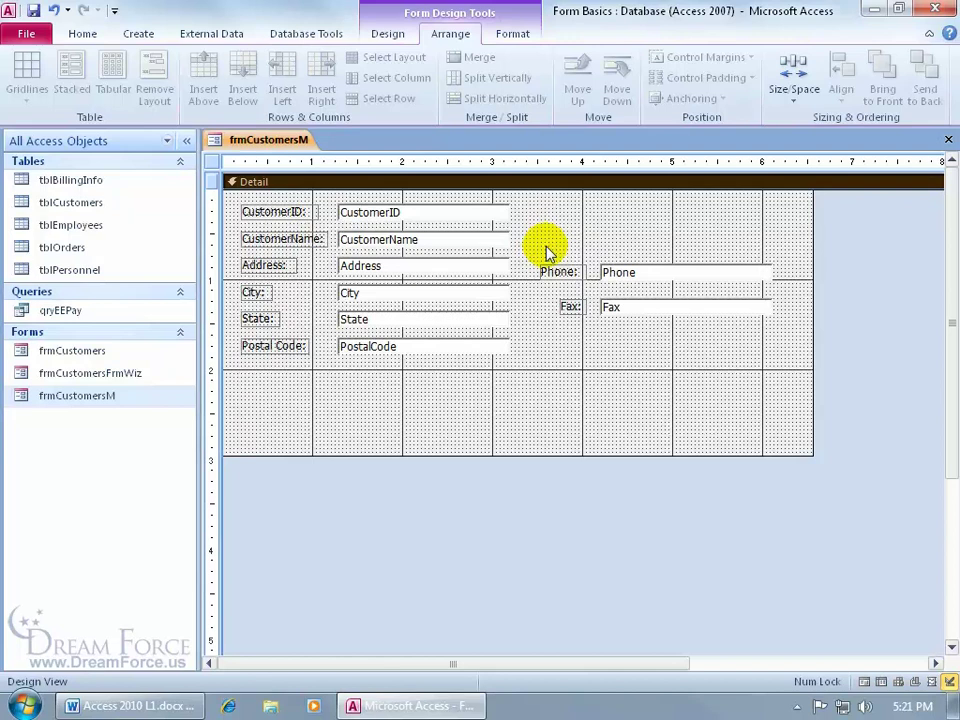
# View frmCustomersM in Form view and Tab through Star Temps' fields, from Phone to Fax onward
pyautogui.rightClick(257, 146)
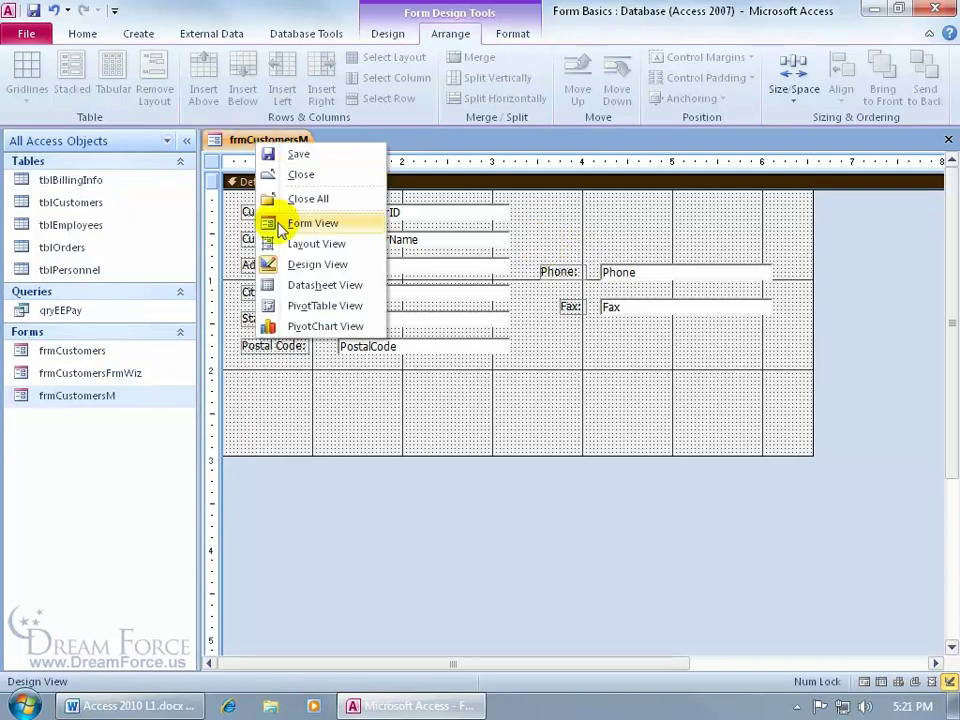
pyautogui.click(226, 142)
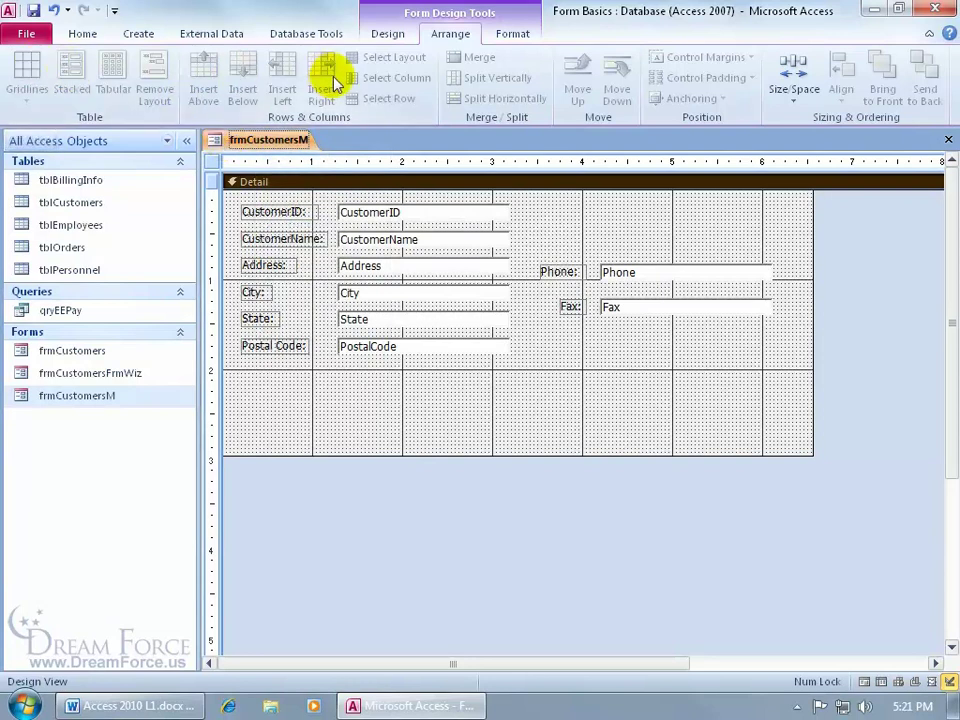
pyautogui.click(390, 40)
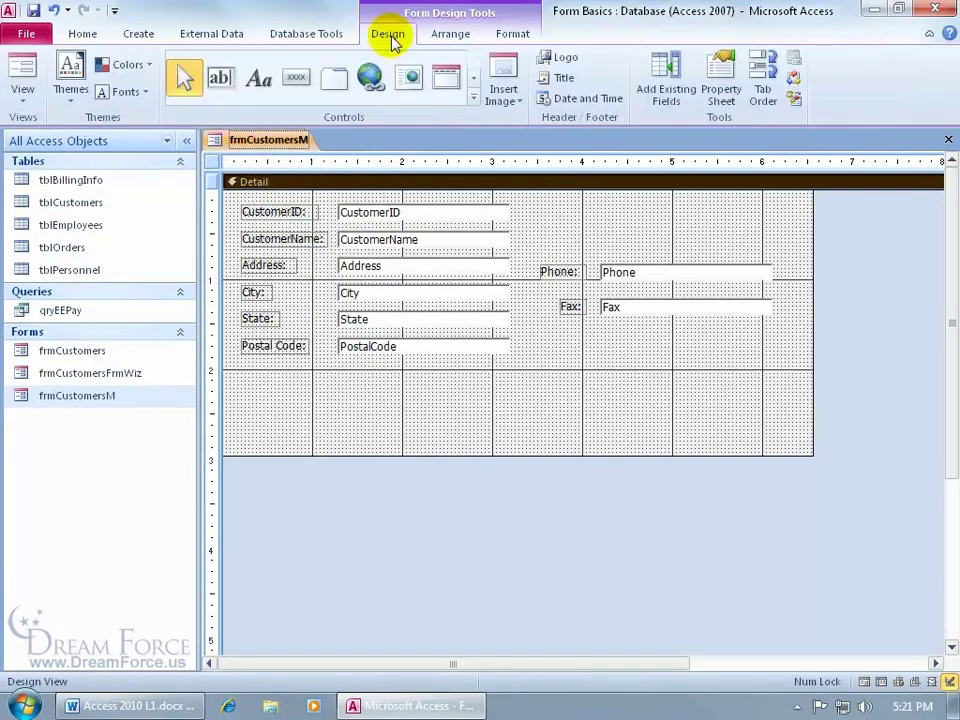
pyautogui.click(21, 85)
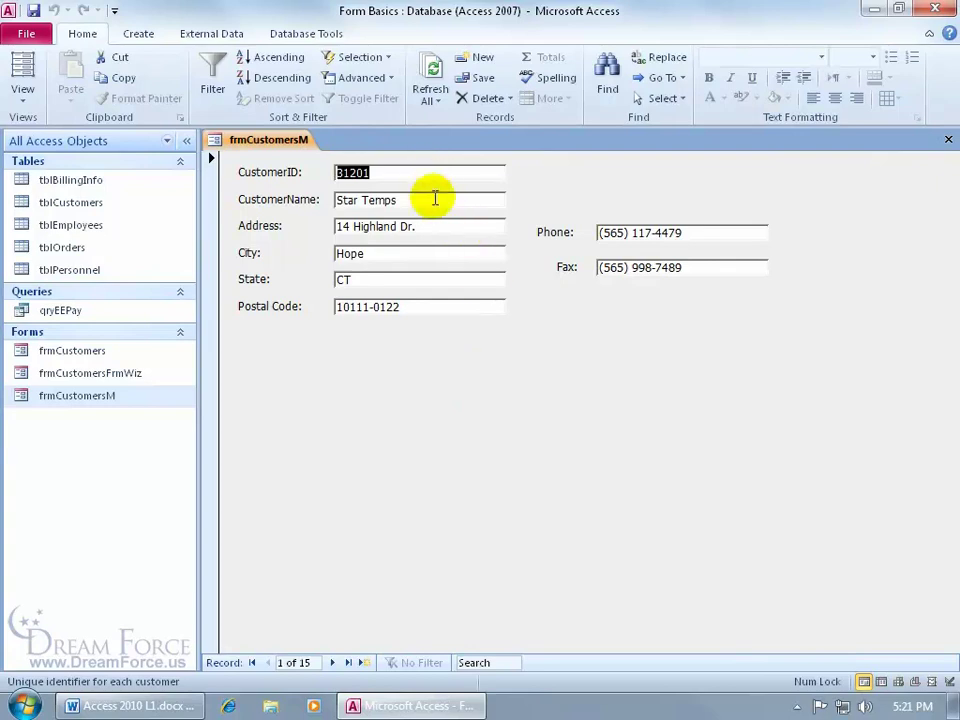
pyautogui.press('Tab')
pyautogui.press('Tab')
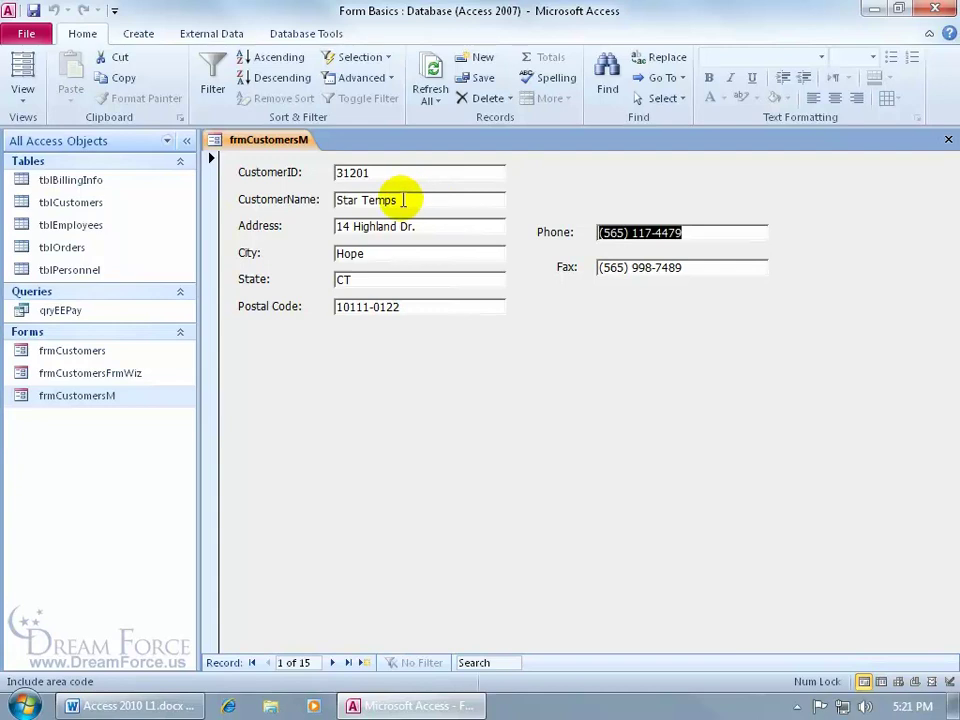
pyautogui.press('Tab')
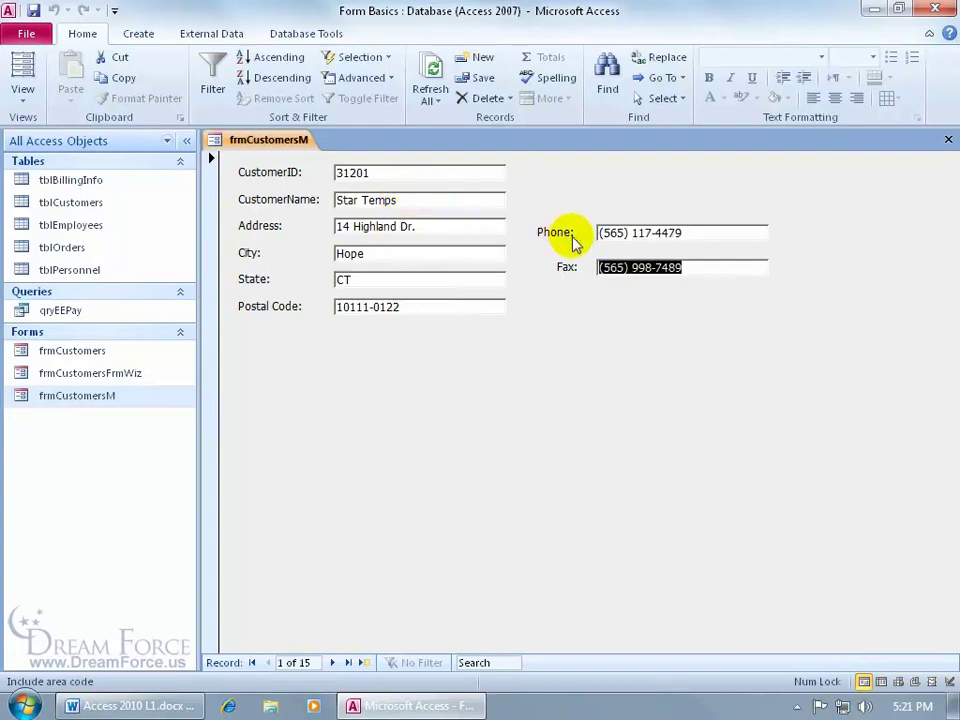
pyautogui.press('Tab')
pyautogui.press('Tab')
pyautogui.press('Tab')
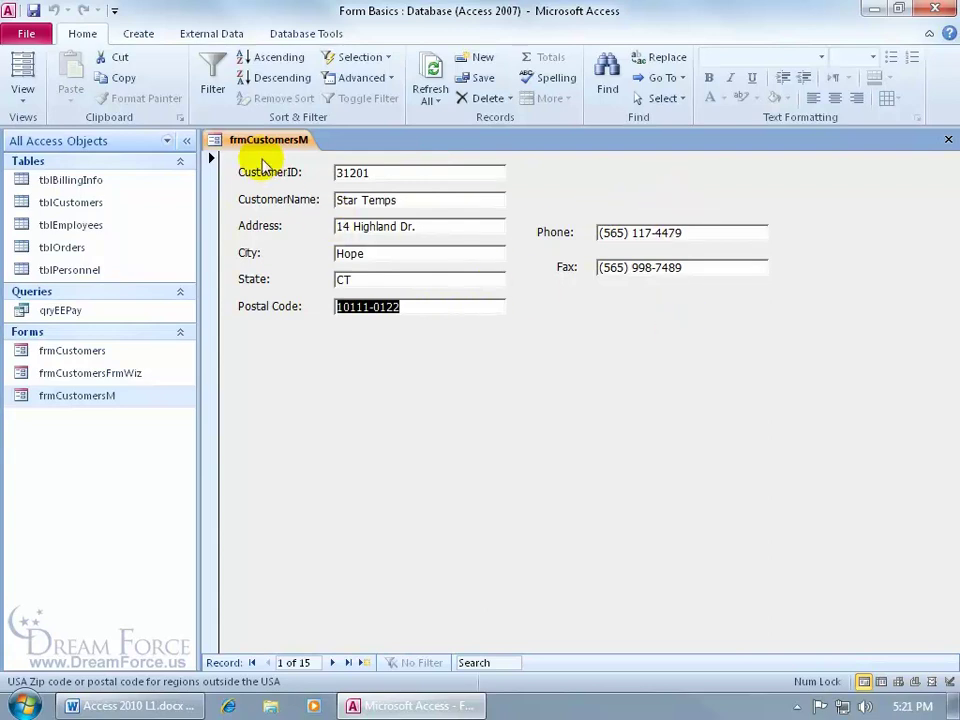
# Return frmCustomersM to Design view and bring up the Tab Order dialog beside the form
pyautogui.rightClick(256, 141)
pyautogui.click(274, 263)
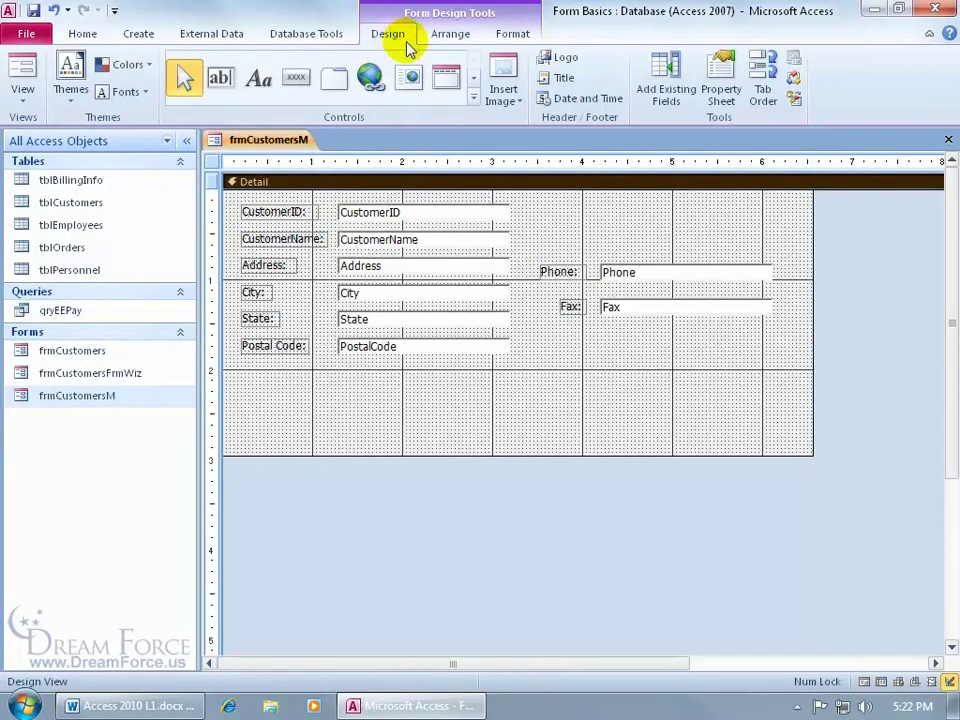
pyautogui.click(763, 95)
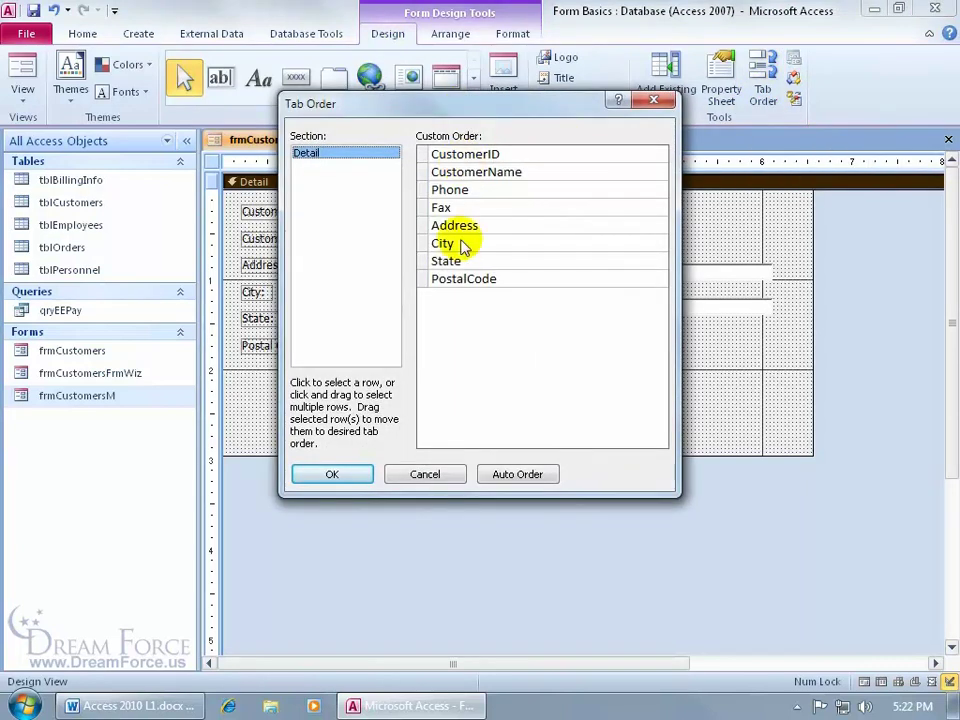
pyautogui.moveTo(450, 112); pyautogui.dragTo(699, 349)
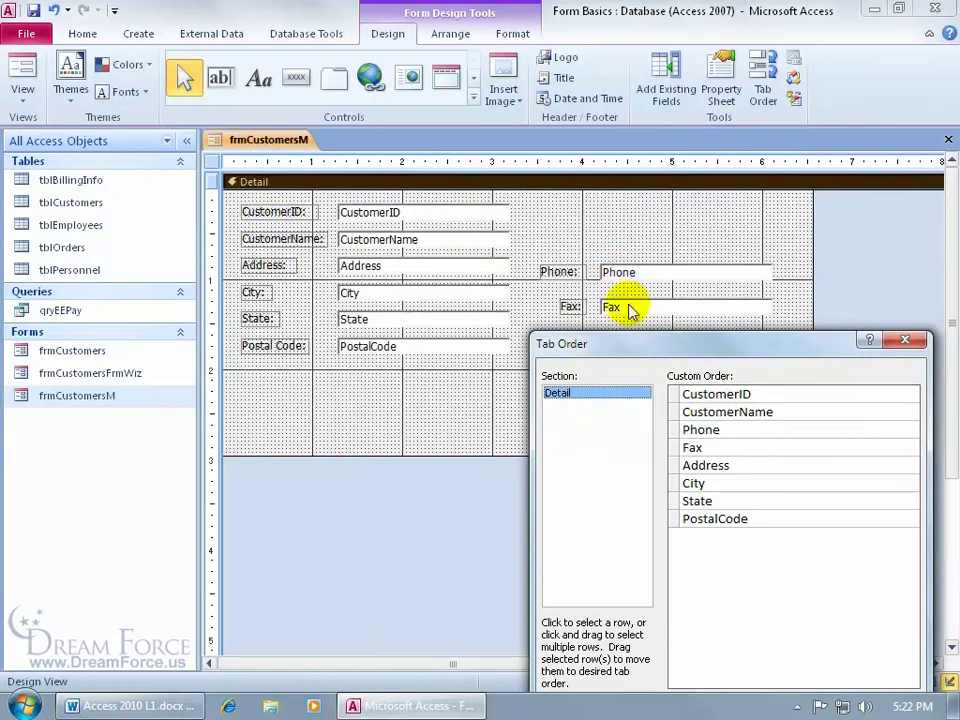
pyautogui.moveTo(621, 339); pyautogui.dragTo(599, 201)
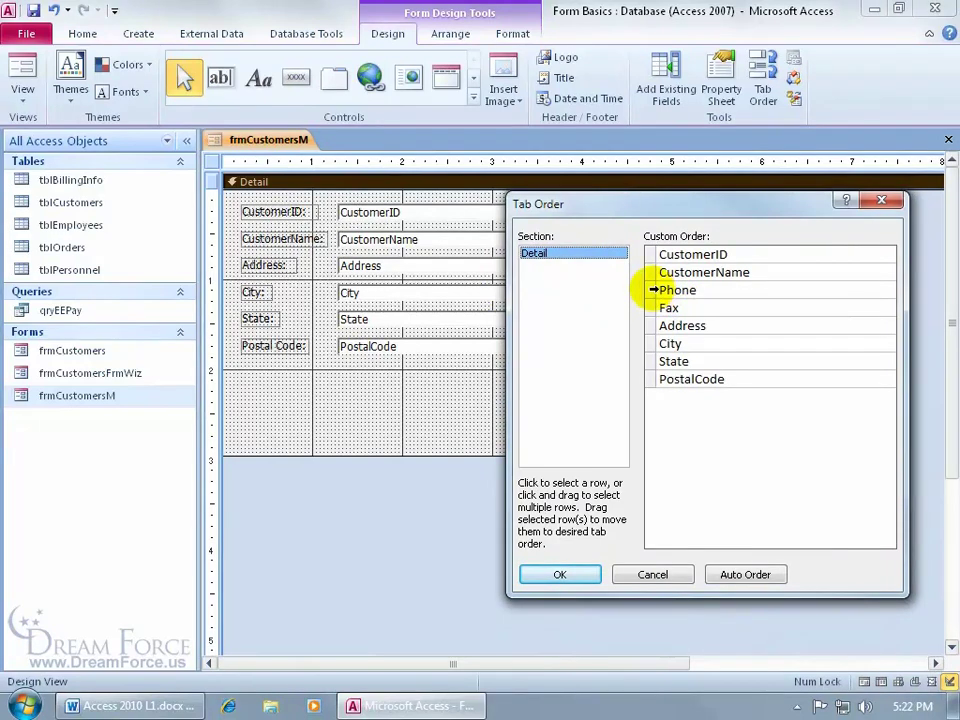
# Reorder tabs so PostalCode follows State, then Phone, then Fax last, and confirm with OK
pyautogui.click(653, 290)
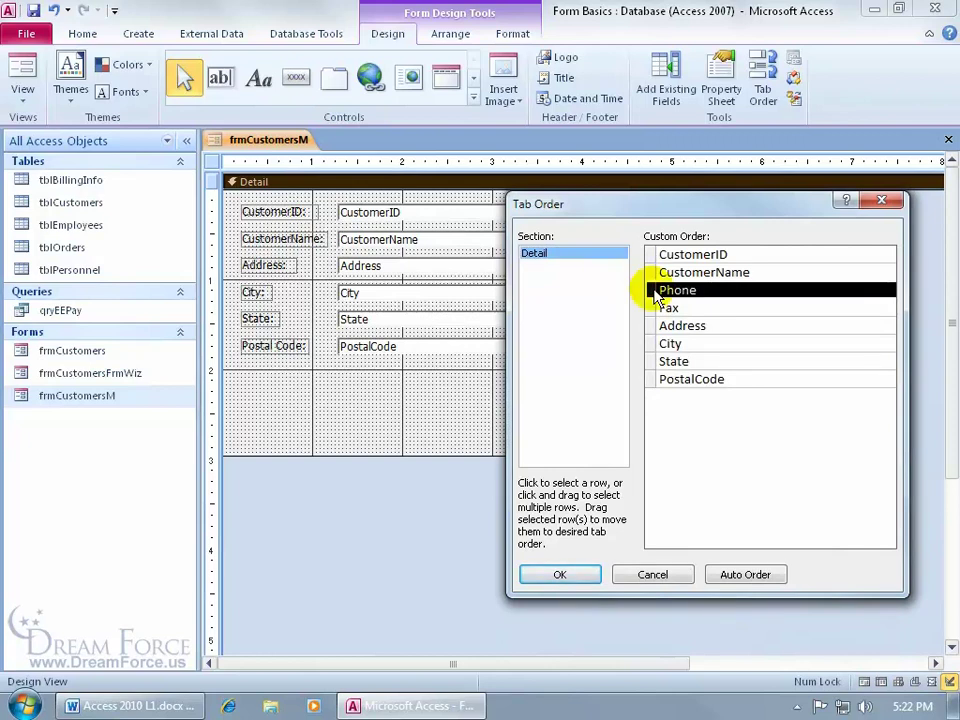
pyautogui.moveTo(656, 296); pyautogui.dragTo(651, 375)
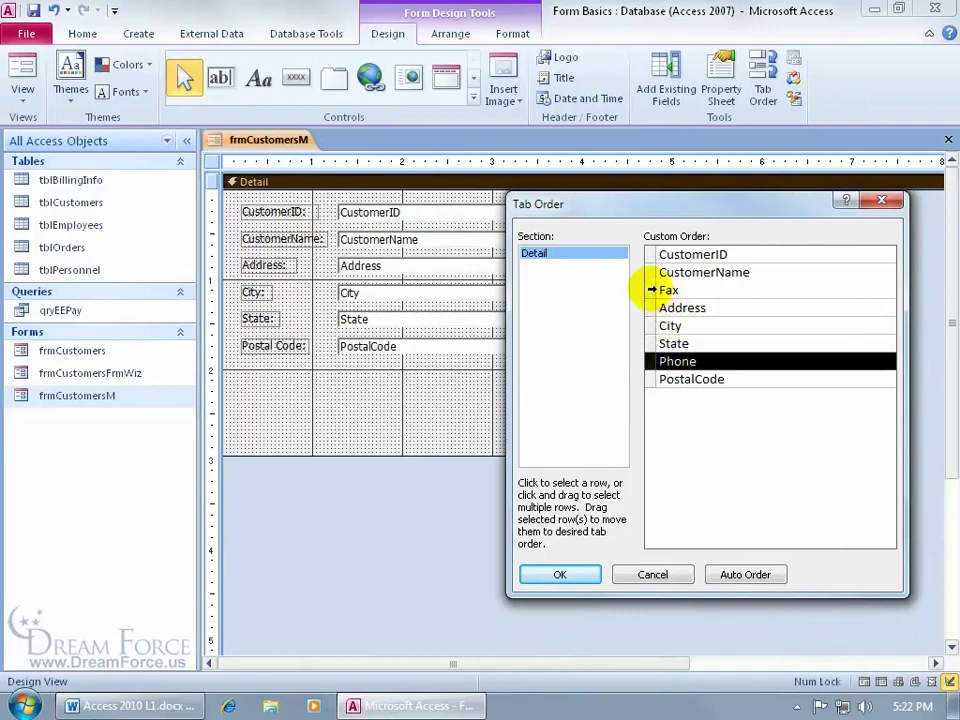
pyautogui.click(651, 289)
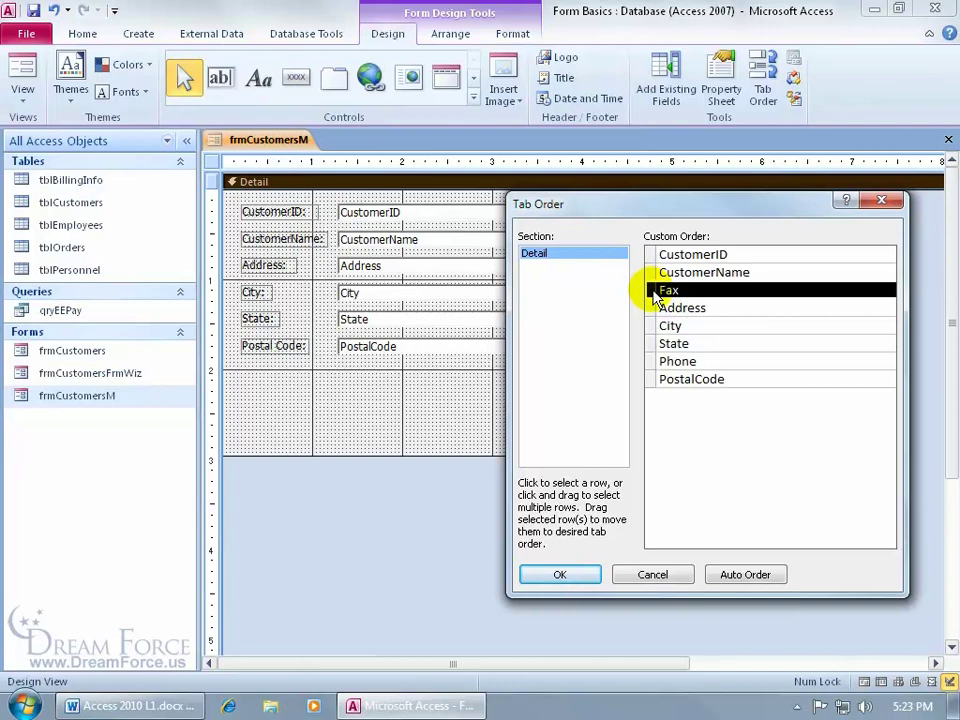
pyautogui.moveTo(653, 297); pyautogui.dragTo(655, 396)
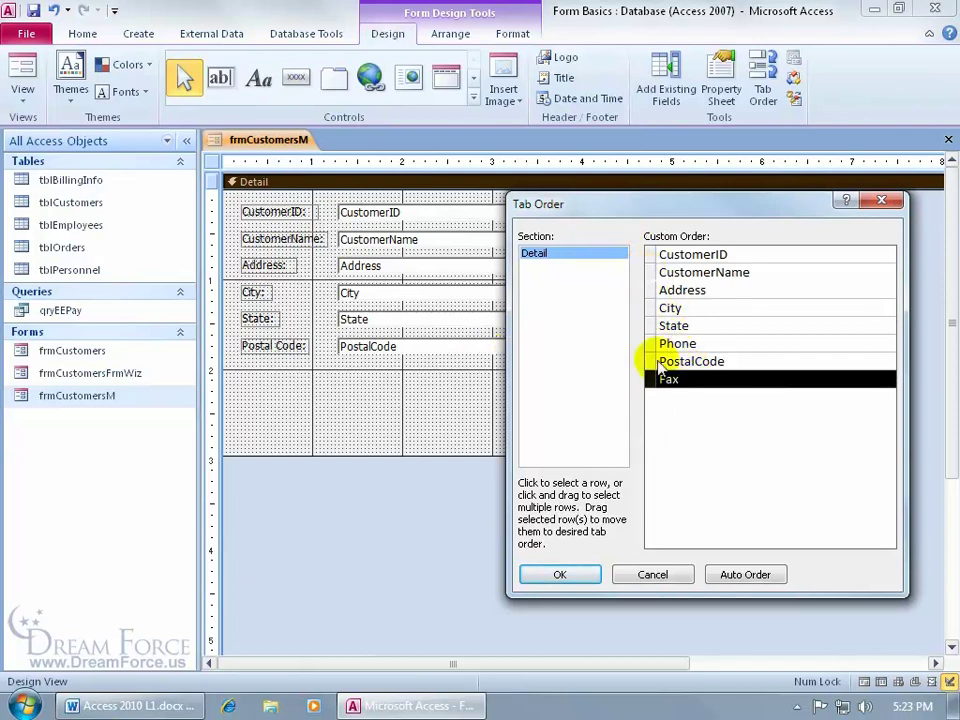
pyautogui.click(652, 361)
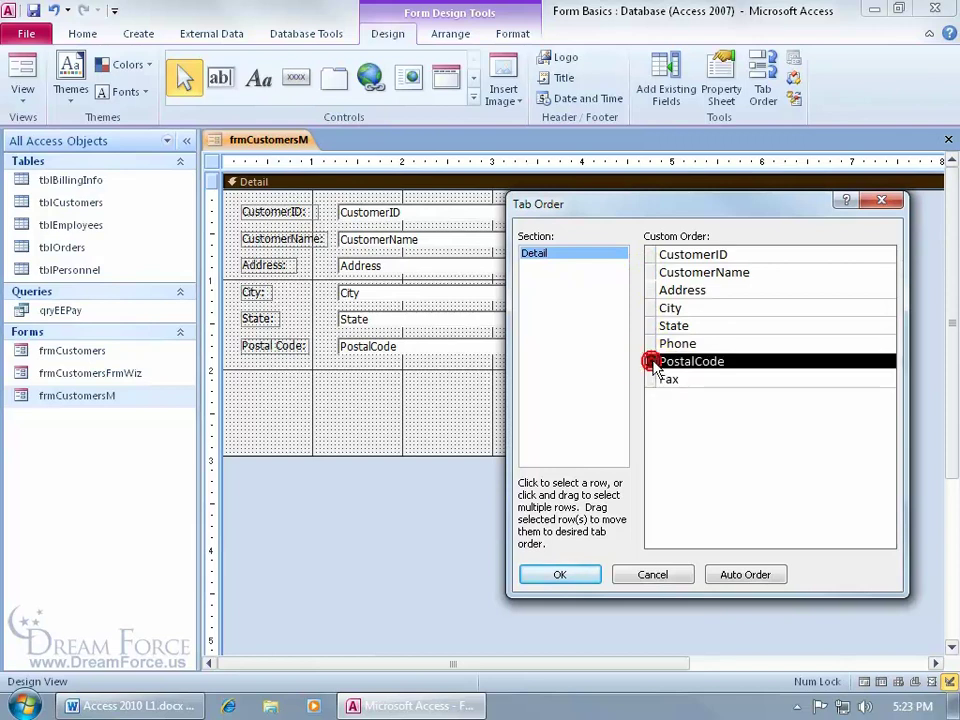
pyautogui.moveTo(655, 368); pyautogui.dragTo(653, 343)
pyautogui.click(581, 576)
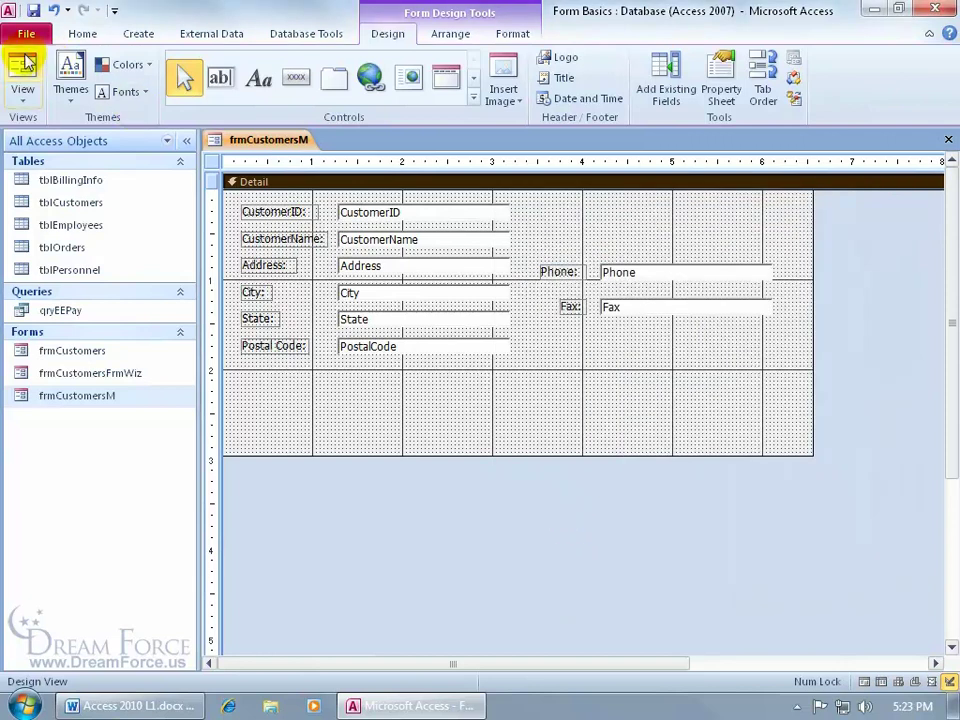
# Test the new tab order in Form view, then return to Design view
pyautogui.click(22, 70)
pyautogui.press('Tab')
pyautogui.press('Tab')
pyautogui.press('Tab')
pyautogui.press('Tab')
pyautogui.press('Tab')
pyautogui.press('Tab')
pyautogui.press('Tab')
pyautogui.press('Tab')
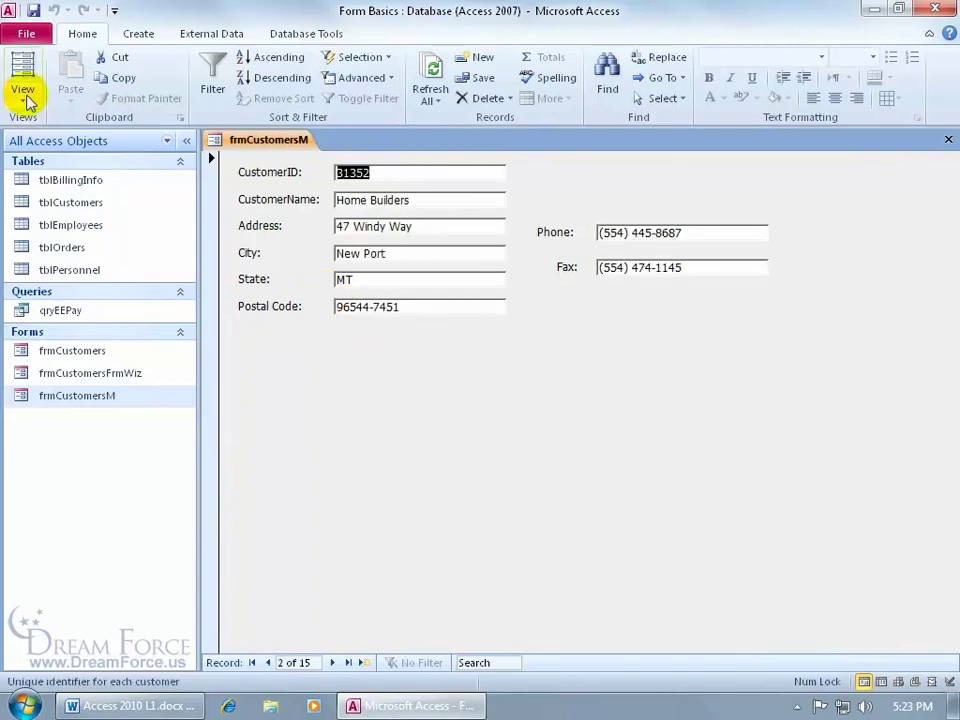
pyautogui.click(24, 90)
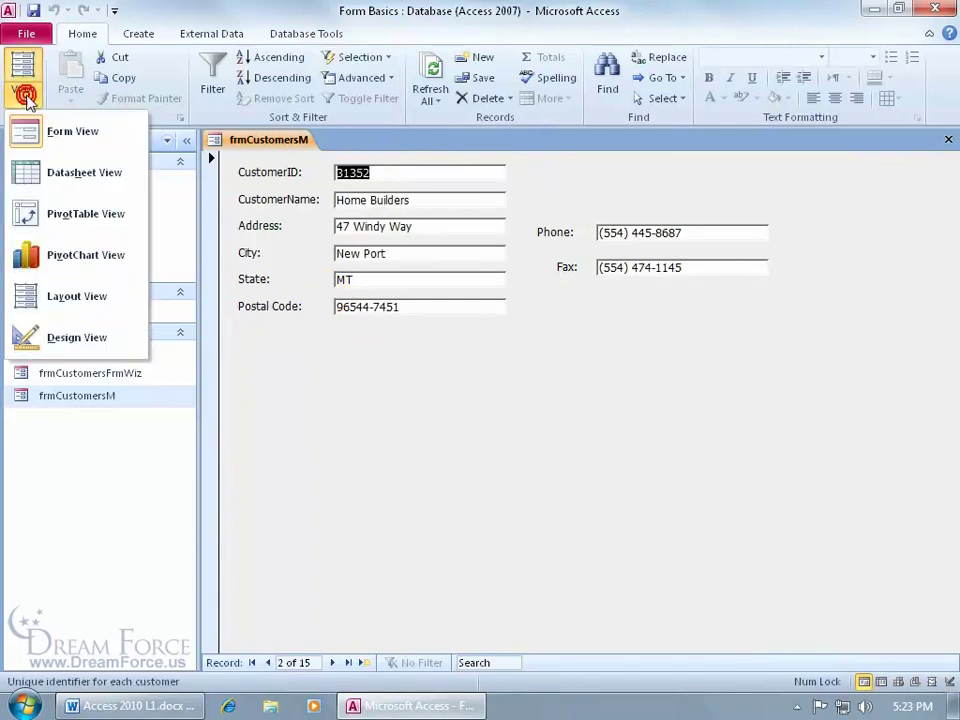
pyautogui.click(39, 340)
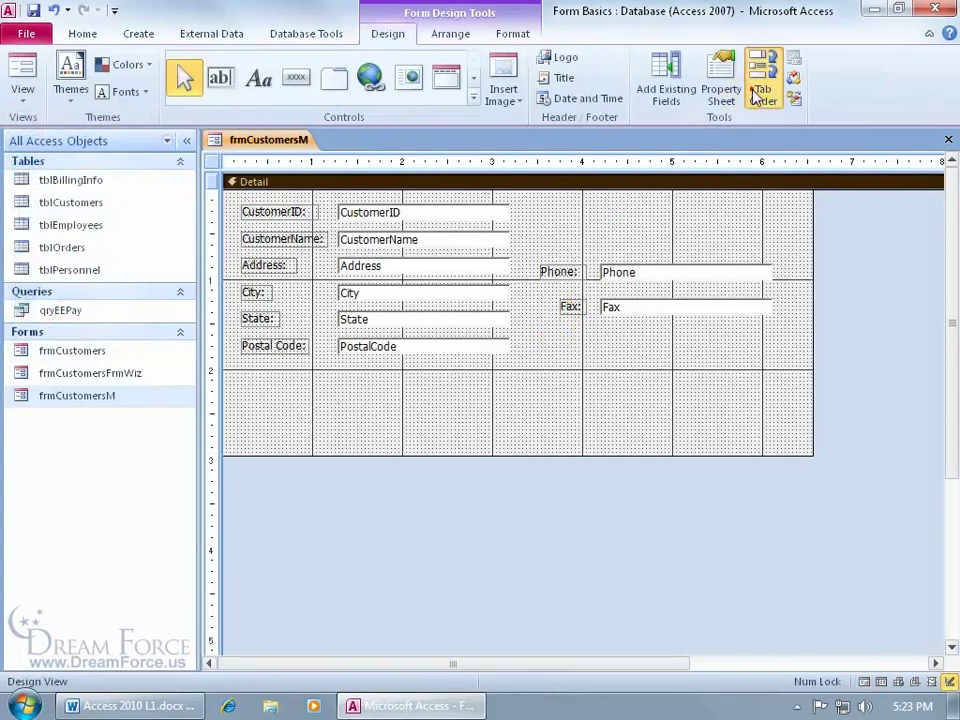
# Review the Tab Order dialog, trying Auto Order, and close it with Cancel
pyautogui.click(757, 96)
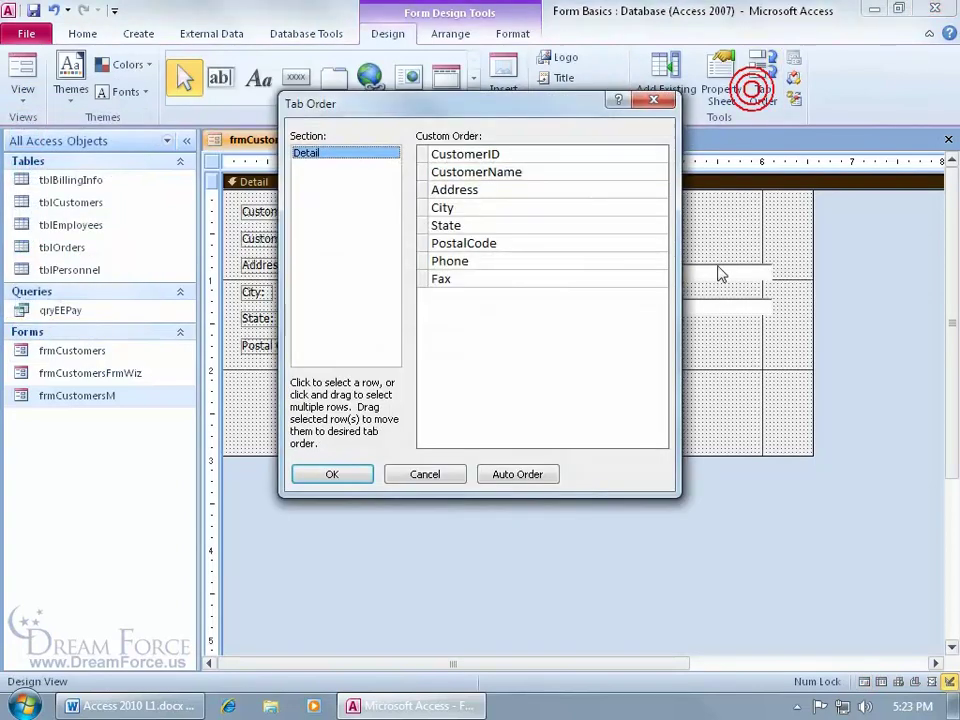
pyautogui.click(527, 475)
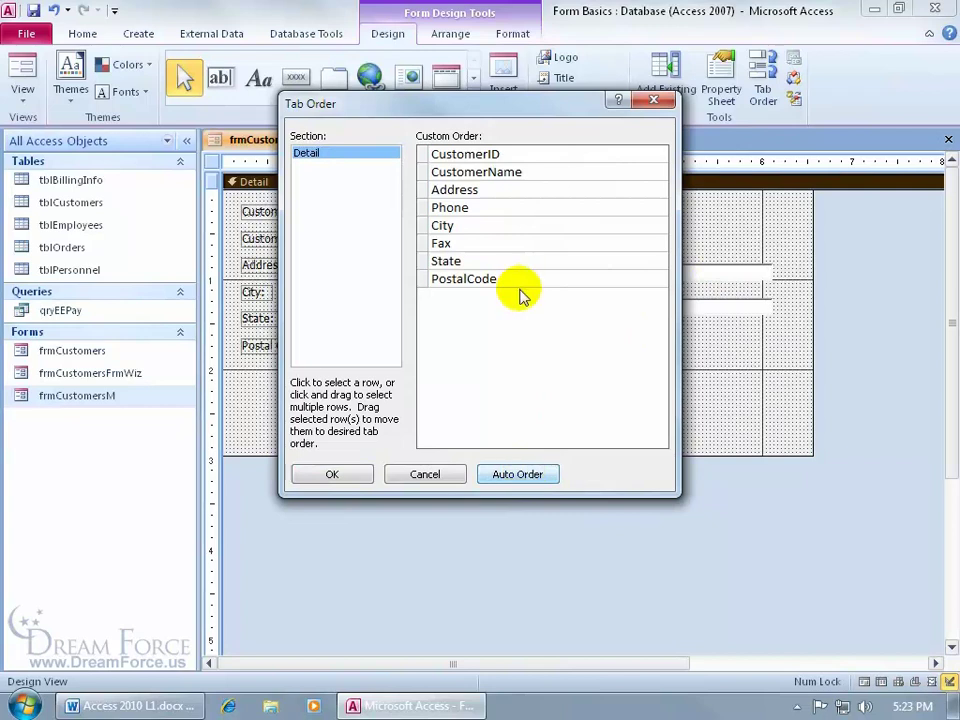
pyautogui.moveTo(474, 107); pyautogui.dragTo(707, 352)
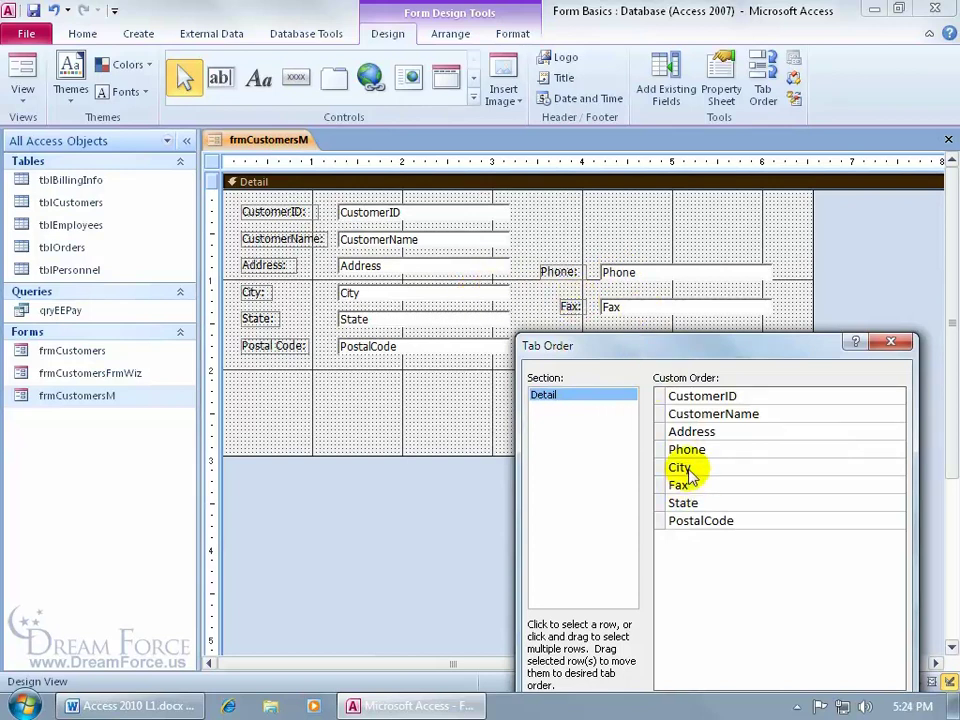
pyautogui.moveTo(673, 350); pyautogui.dragTo(692, 229)
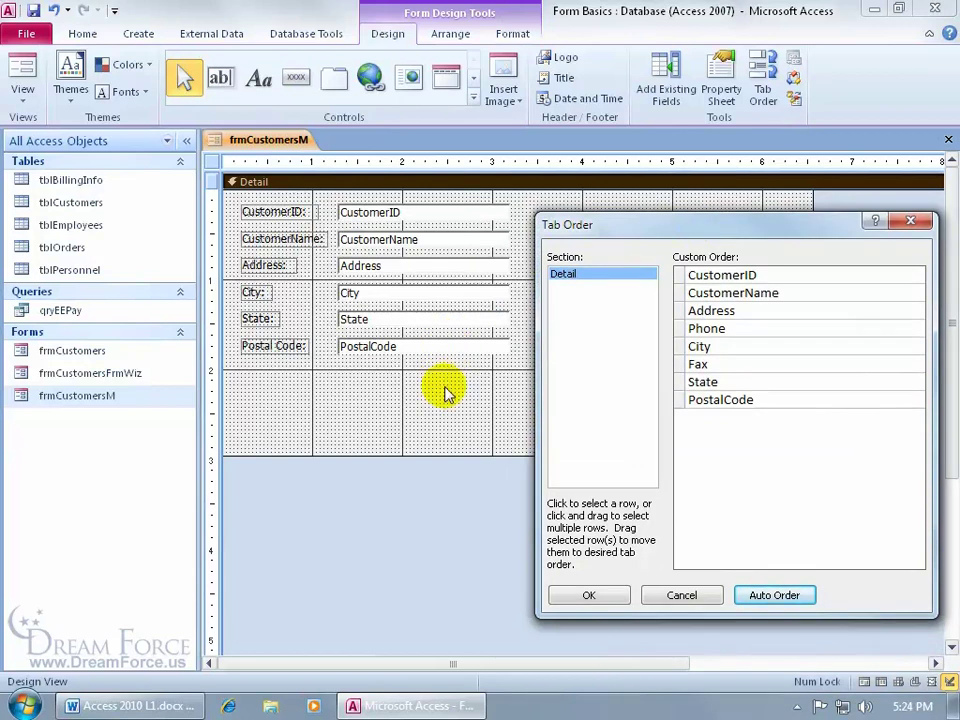
pyautogui.click(678, 596)
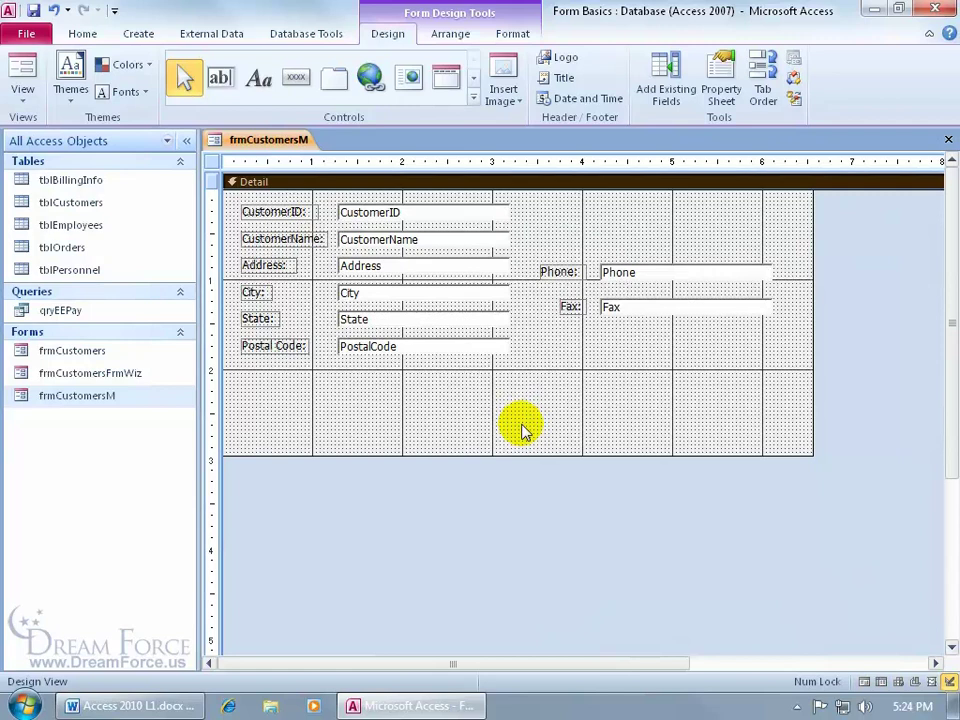
# Select every control across the form, apply a Stacked layout, and select the whole layout
pyautogui.click(451, 34)
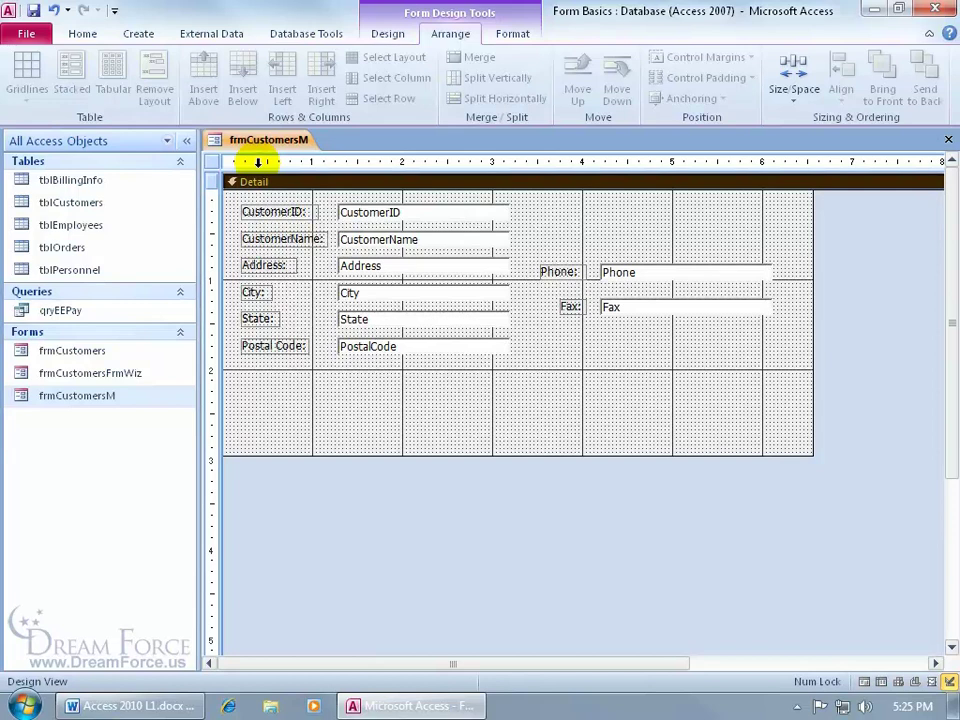
pyautogui.moveTo(258, 162); pyautogui.dragTo(782, 160)
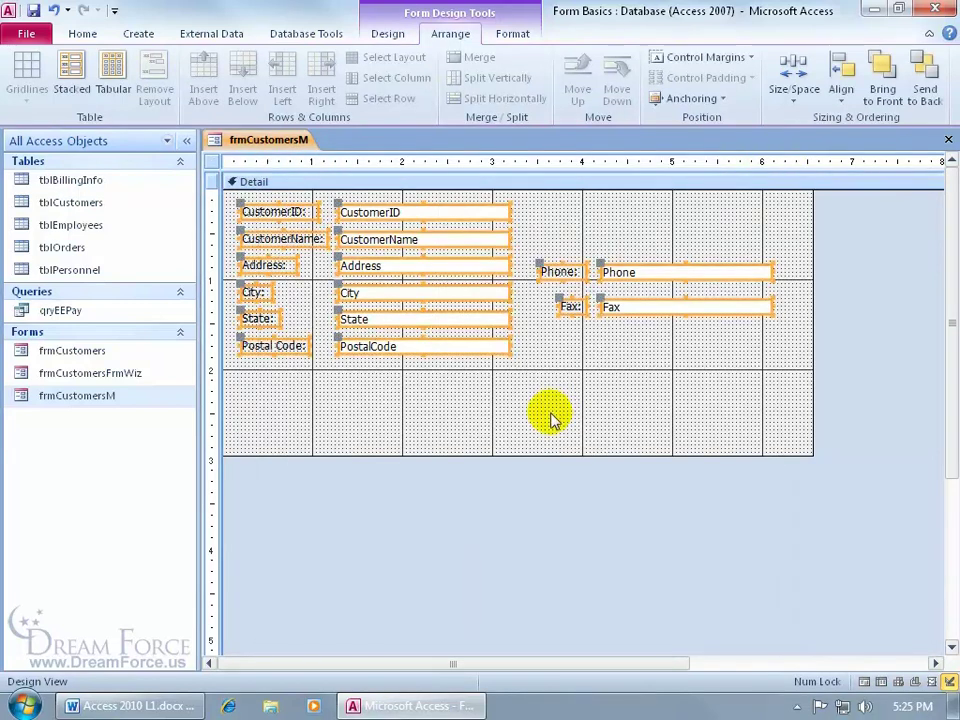
pyautogui.click(77, 76)
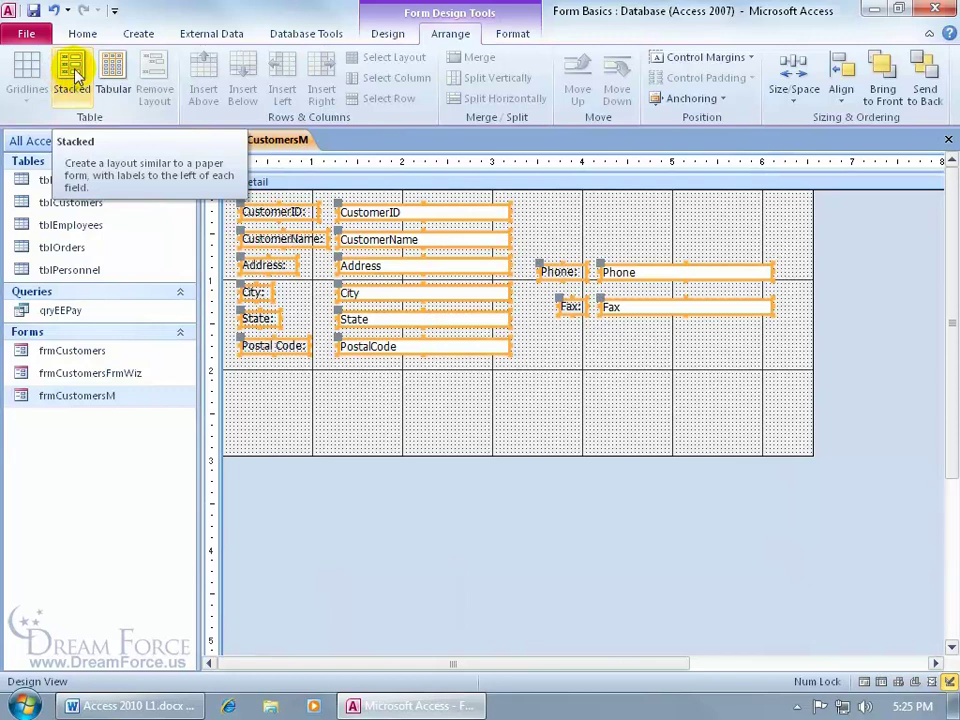
pyautogui.click(77, 76)
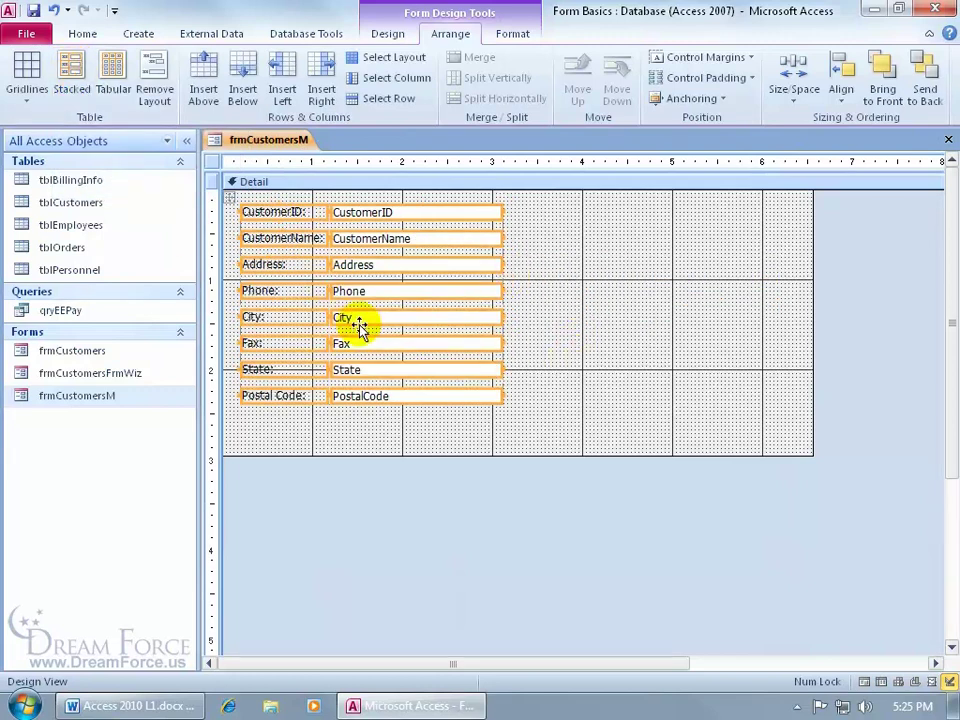
pyautogui.click(228, 197)
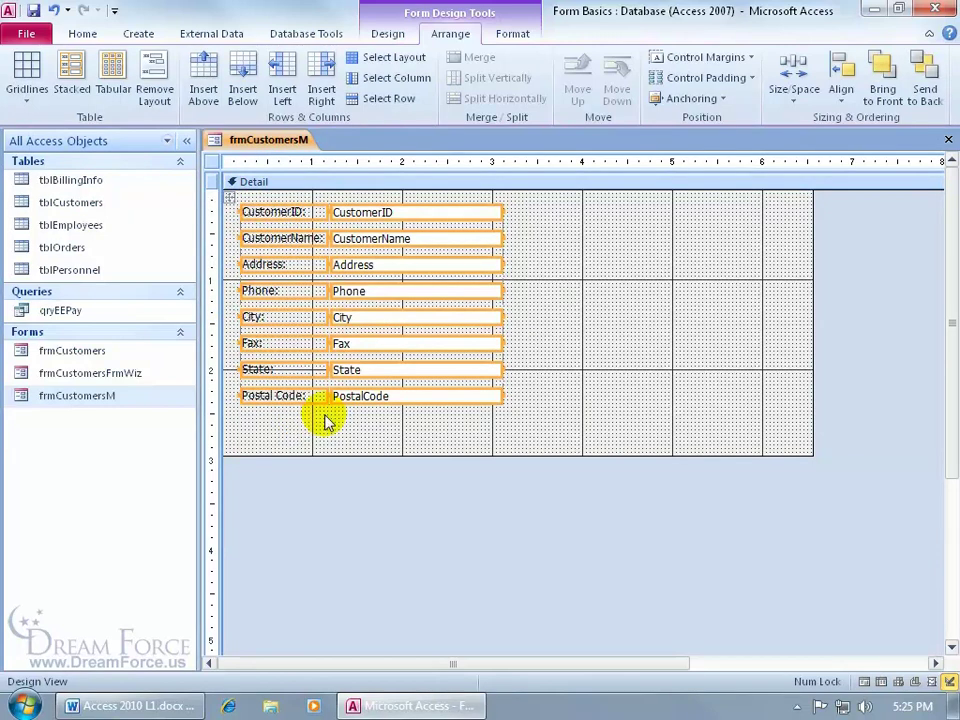
# Move the stacked layout right and down and set its control padding to Medium
pyautogui.moveTo(229, 197); pyautogui.dragTo(290, 213)
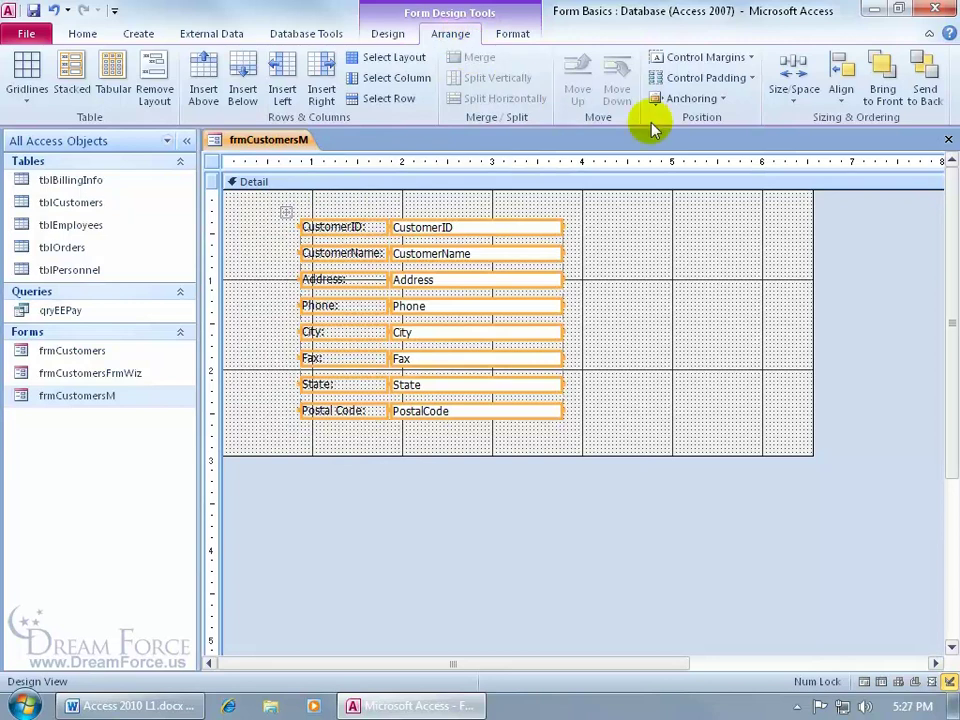
pyautogui.click(752, 79)
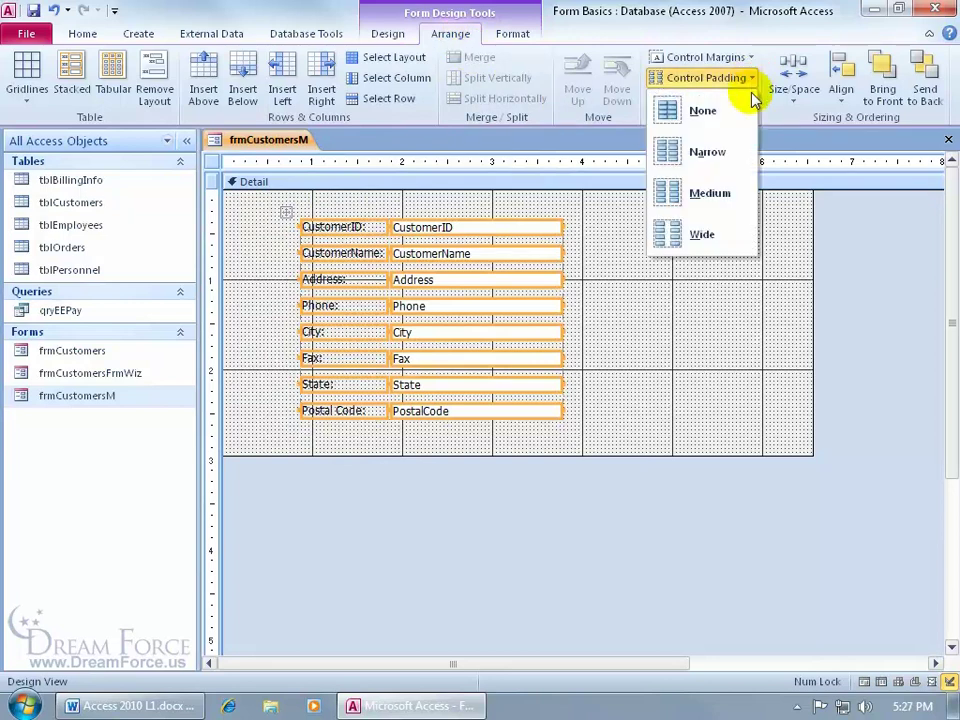
pyautogui.click(737, 196)
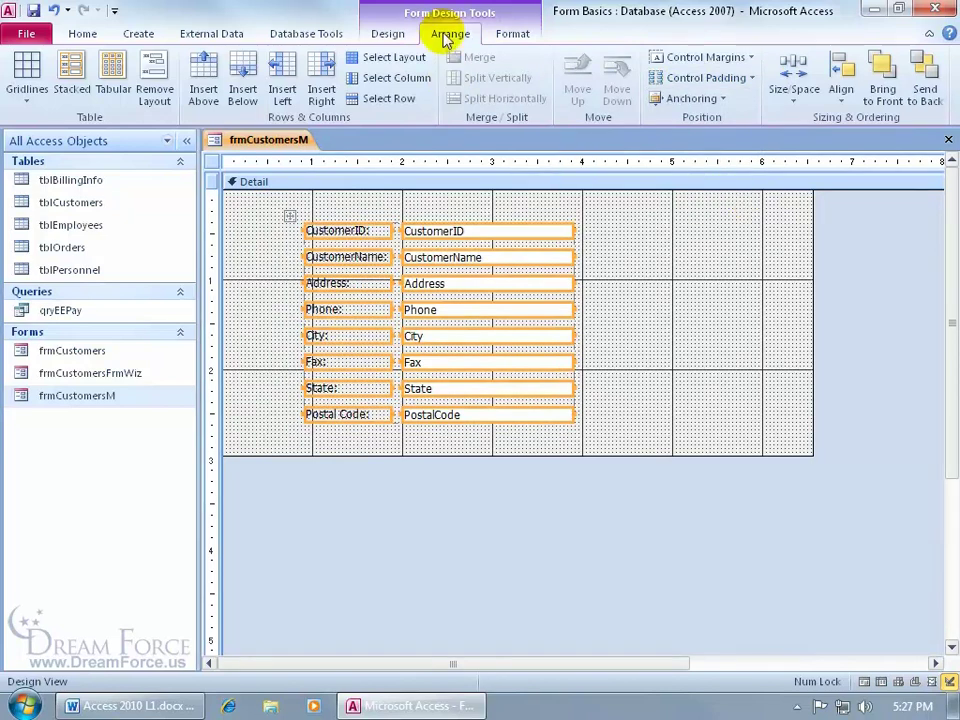
pyautogui.click(841, 100)
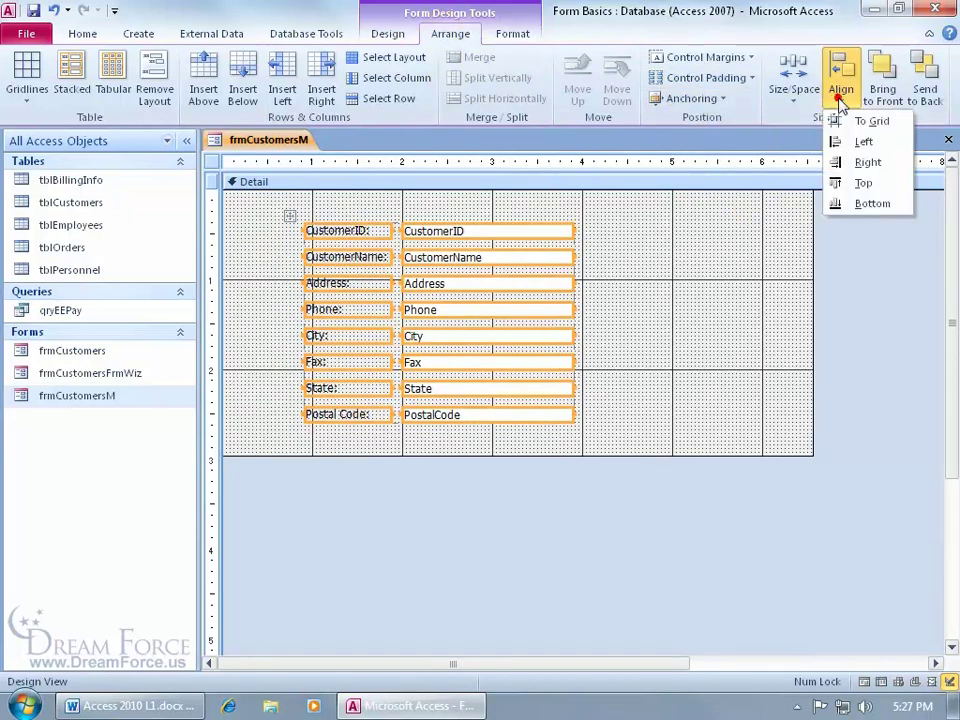
# Align the controls Right, then reselect the CustomerID label and the entire stacked layout
pyautogui.click(846, 163)
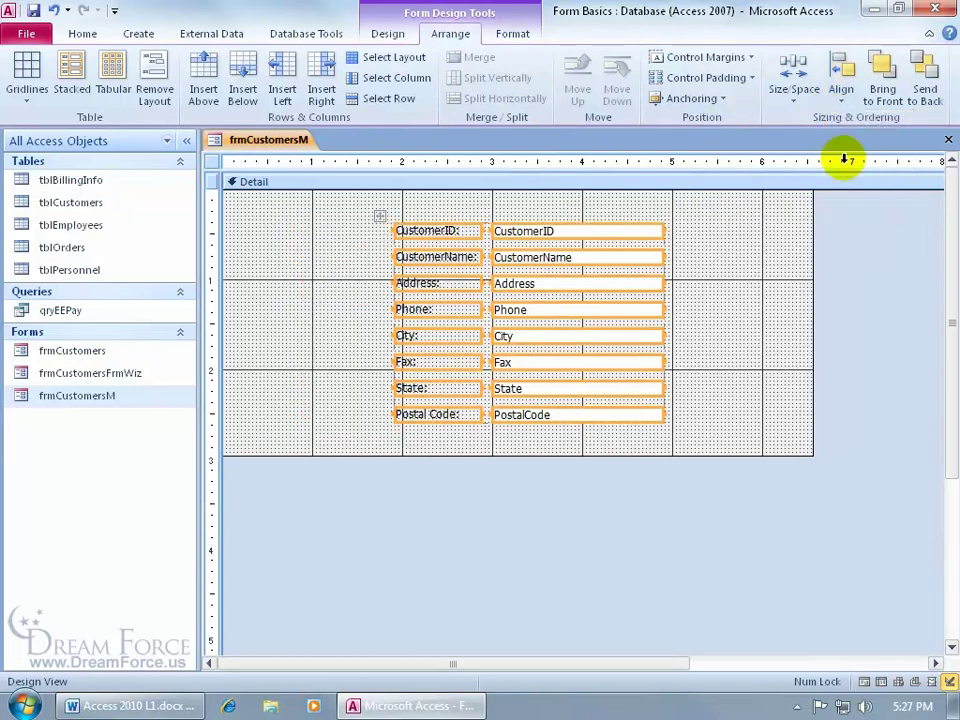
pyautogui.click(703, 302)
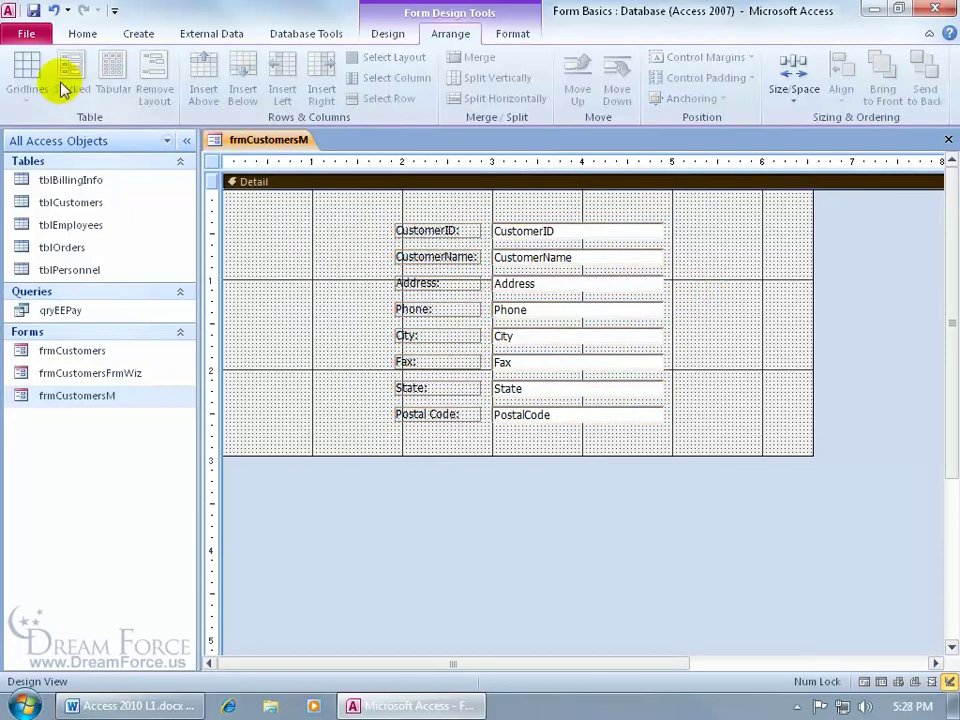
pyautogui.click(416, 234)
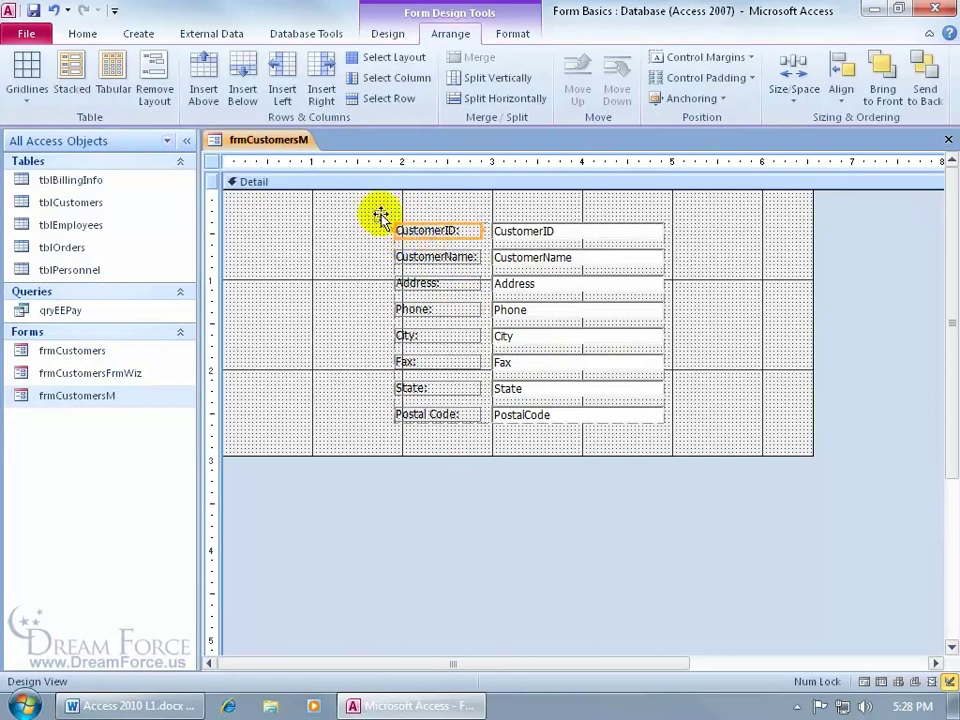
pyautogui.click(379, 215)
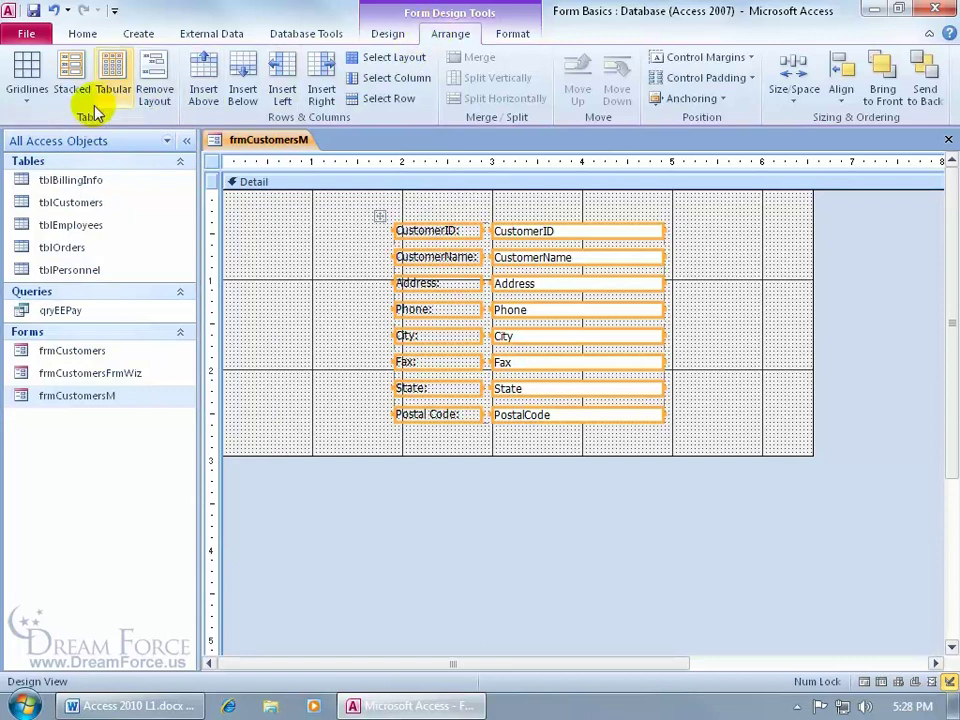
# Set the stacked layout's gridlines to a Solid border coloured red, then check the result
pyautogui.click(30, 95)
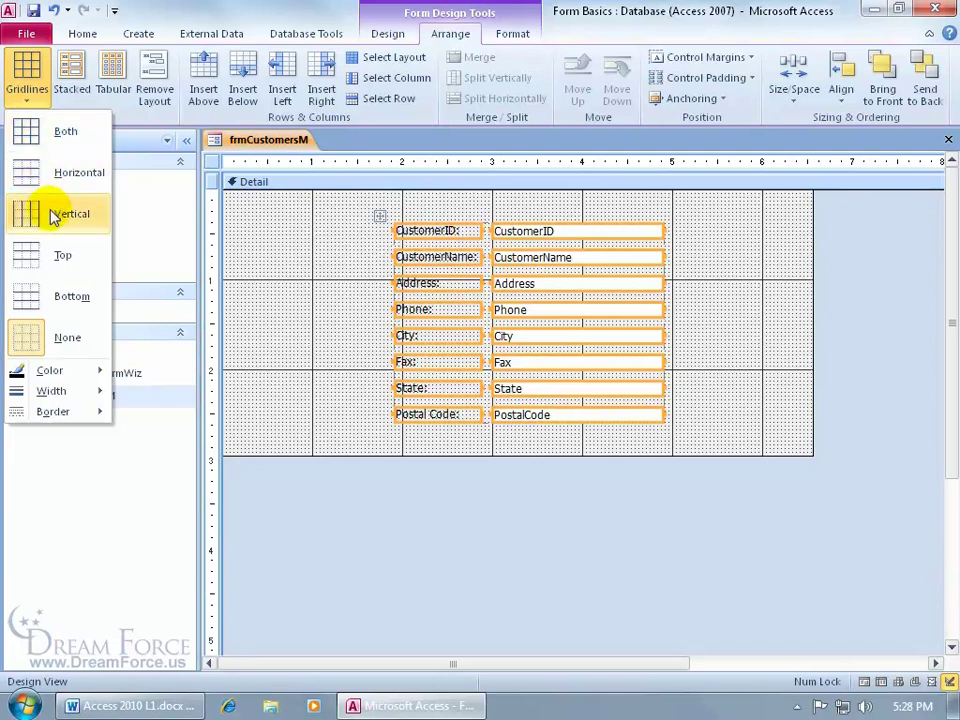
pyautogui.moveTo(52, 416)
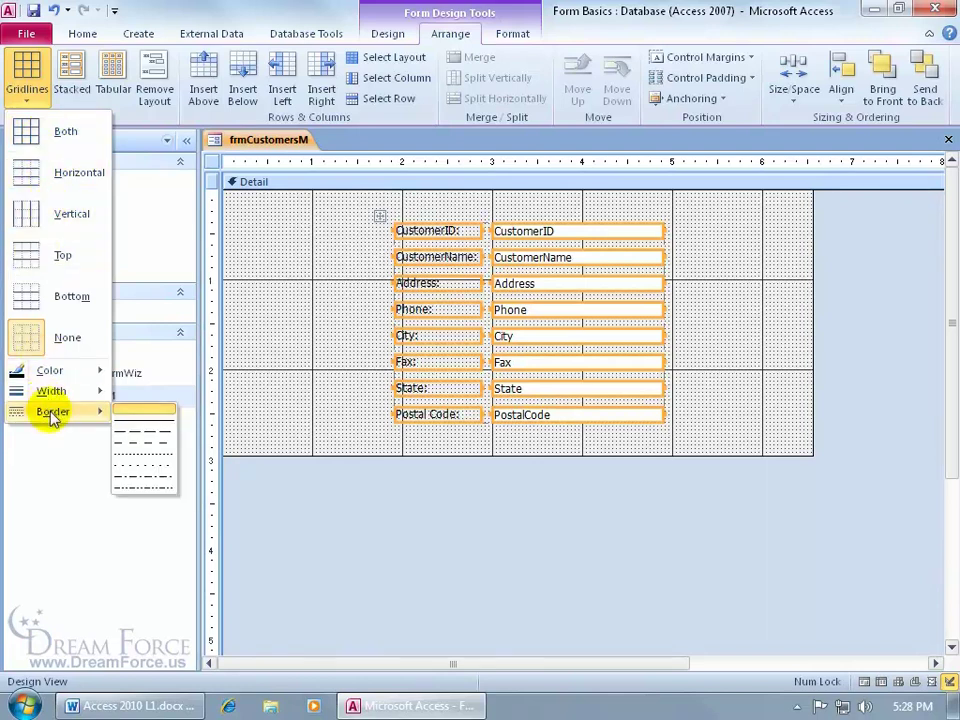
pyautogui.click(140, 424)
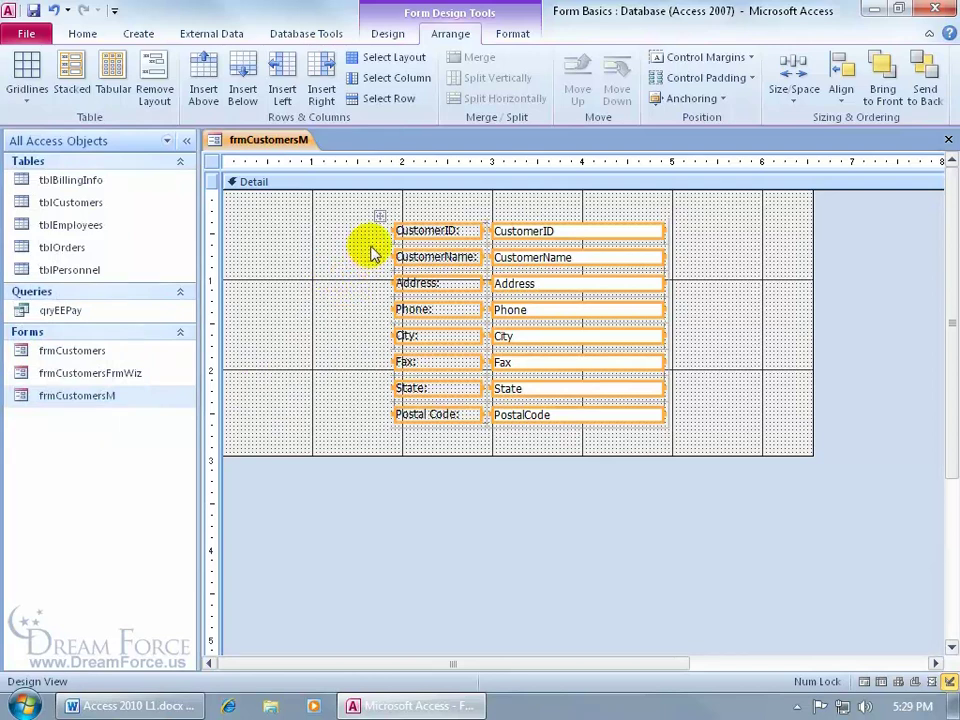
pyautogui.click(24, 92)
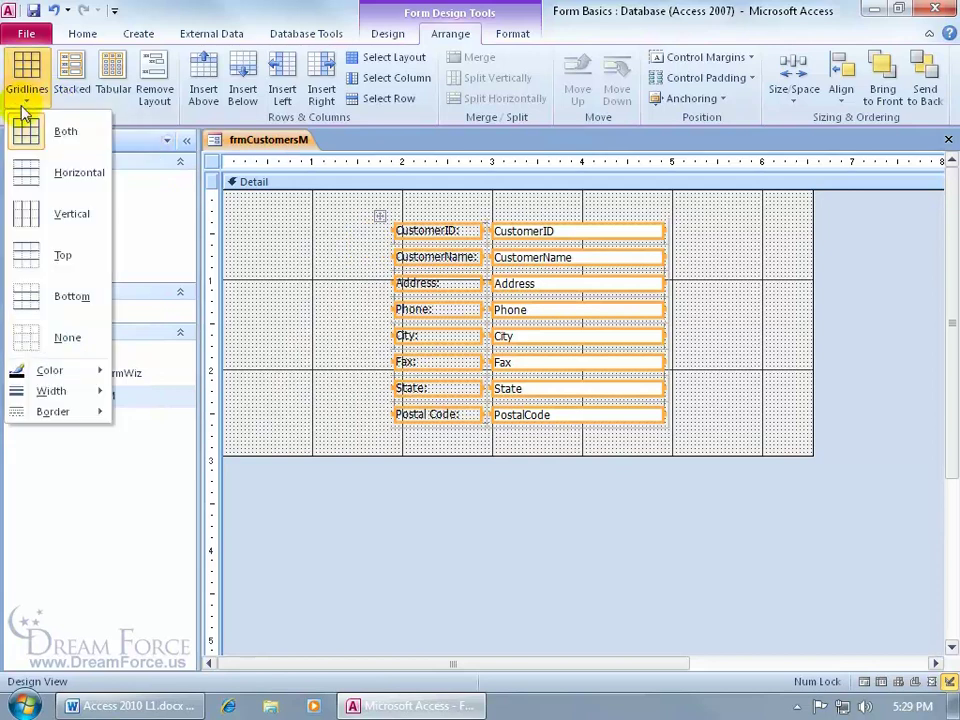
pyautogui.moveTo(73, 381)
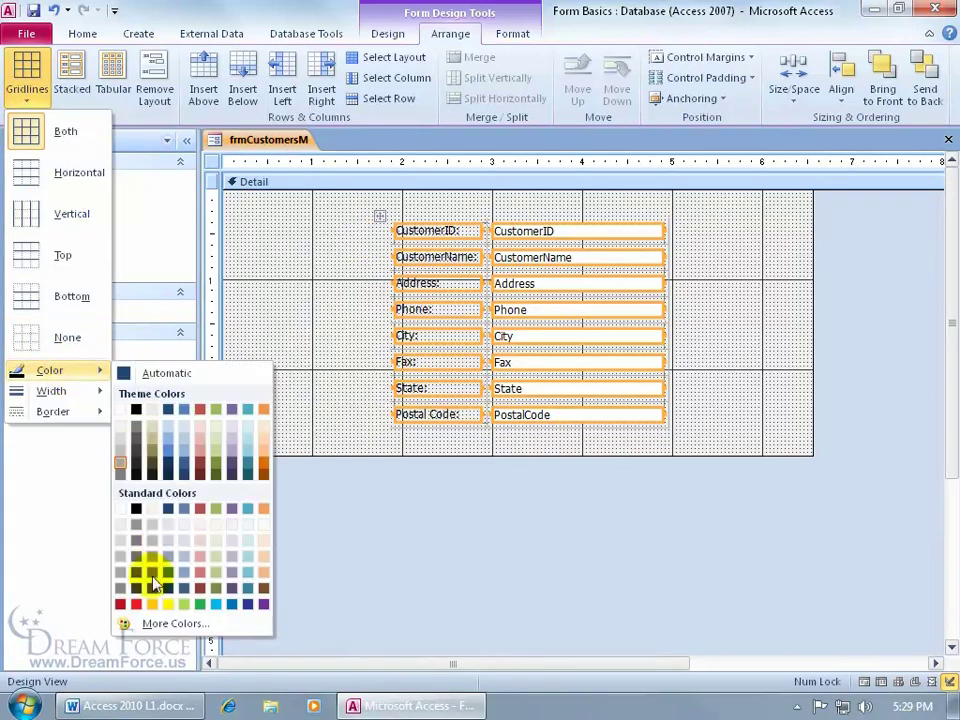
pyautogui.click(134, 603)
pyautogui.click(308, 410)
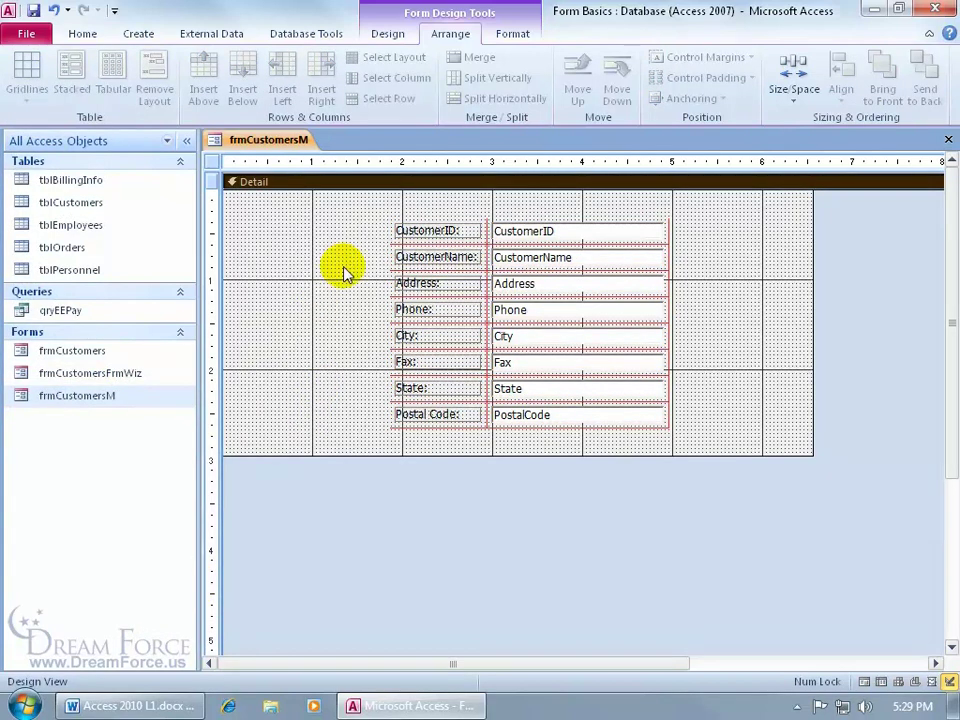
pyautogui.click(408, 236)
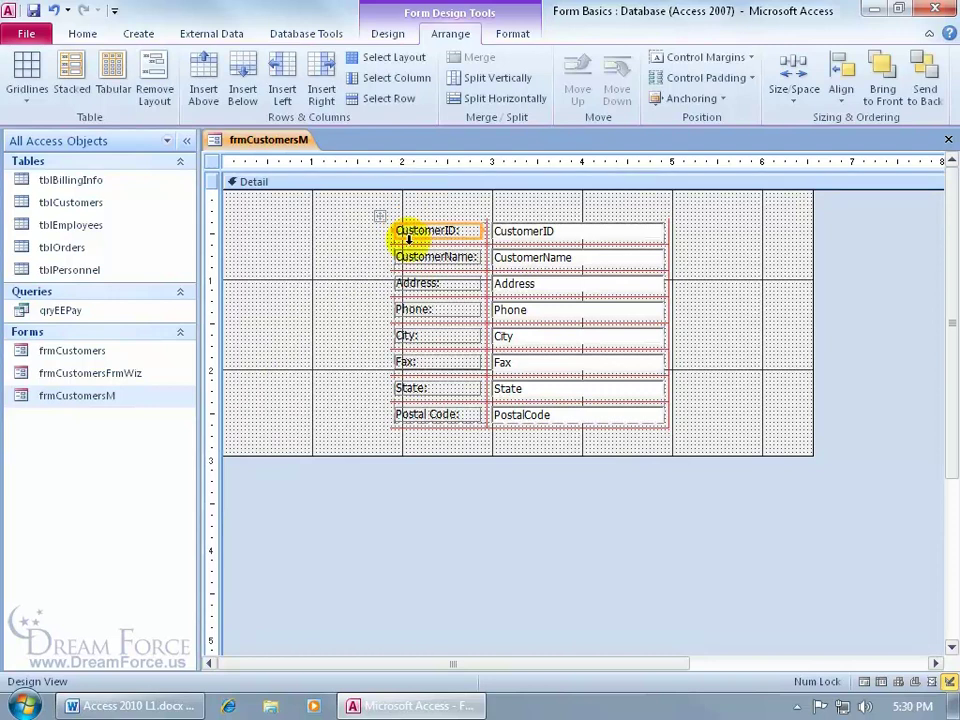
# Remove the control layout from the form's controls with Remove Layout
pyautogui.click(154, 75)
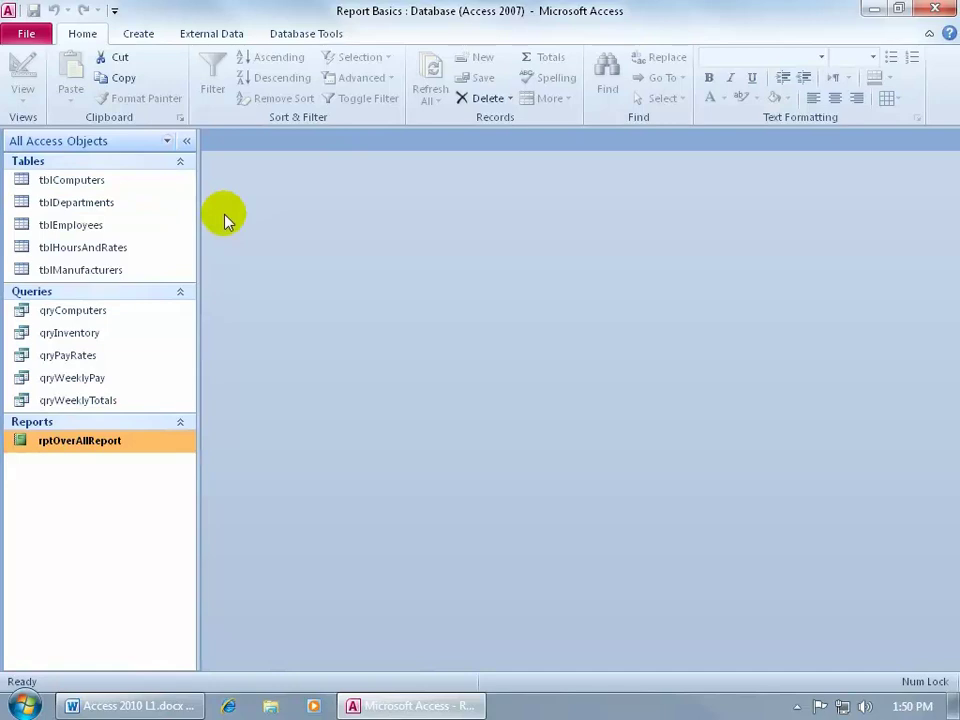
pyautogui.doubleClick(137, 341)
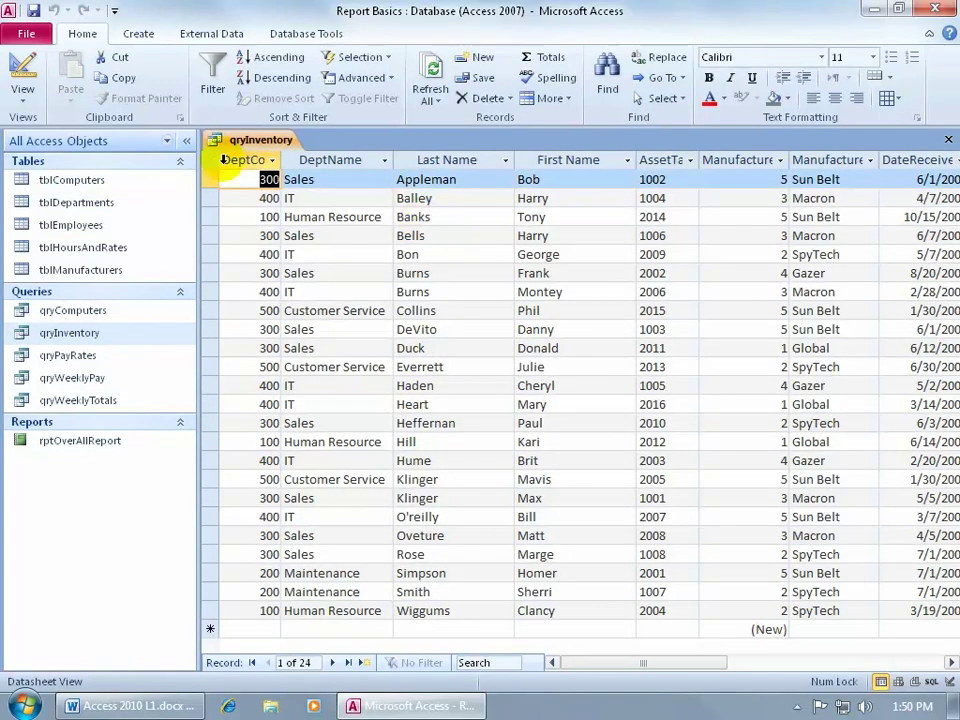
pyautogui.rightClick(250, 146)
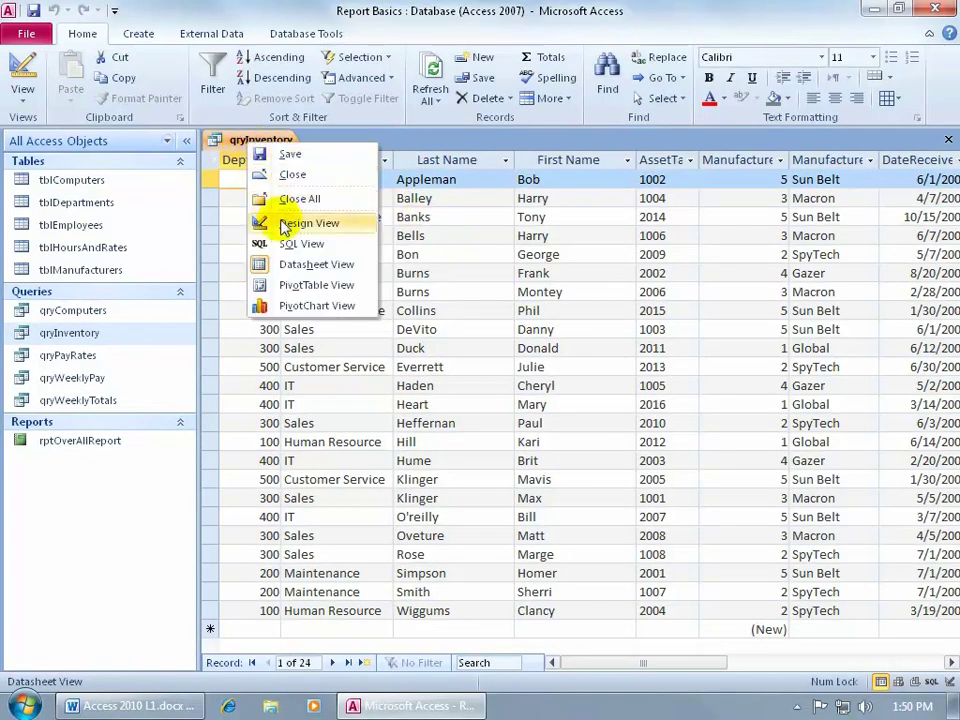
pyautogui.click(284, 224)
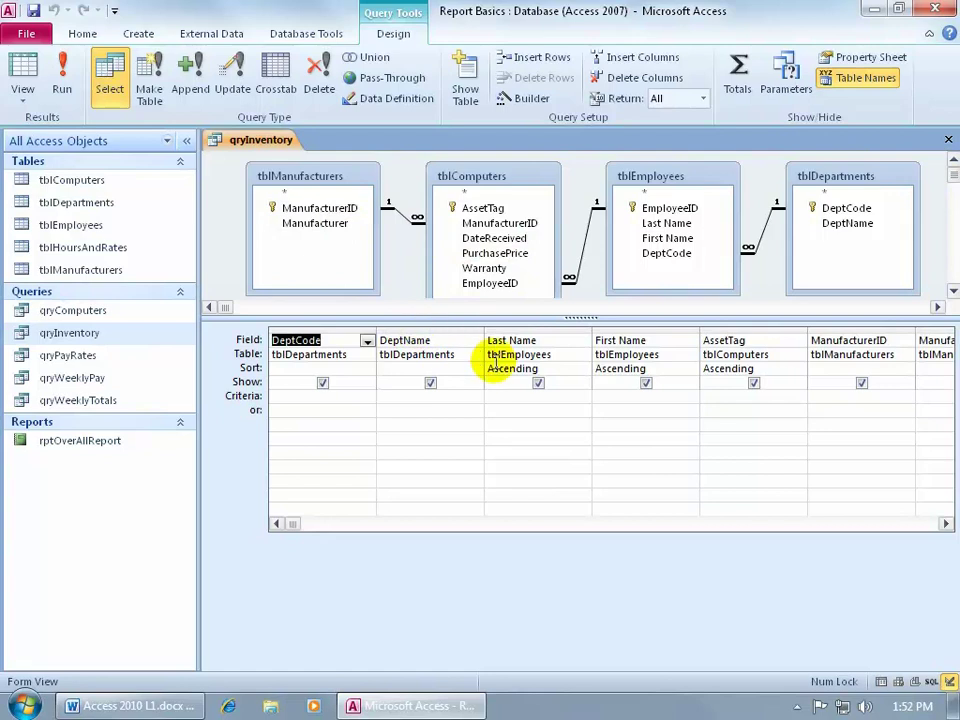
pyautogui.click(948, 139)
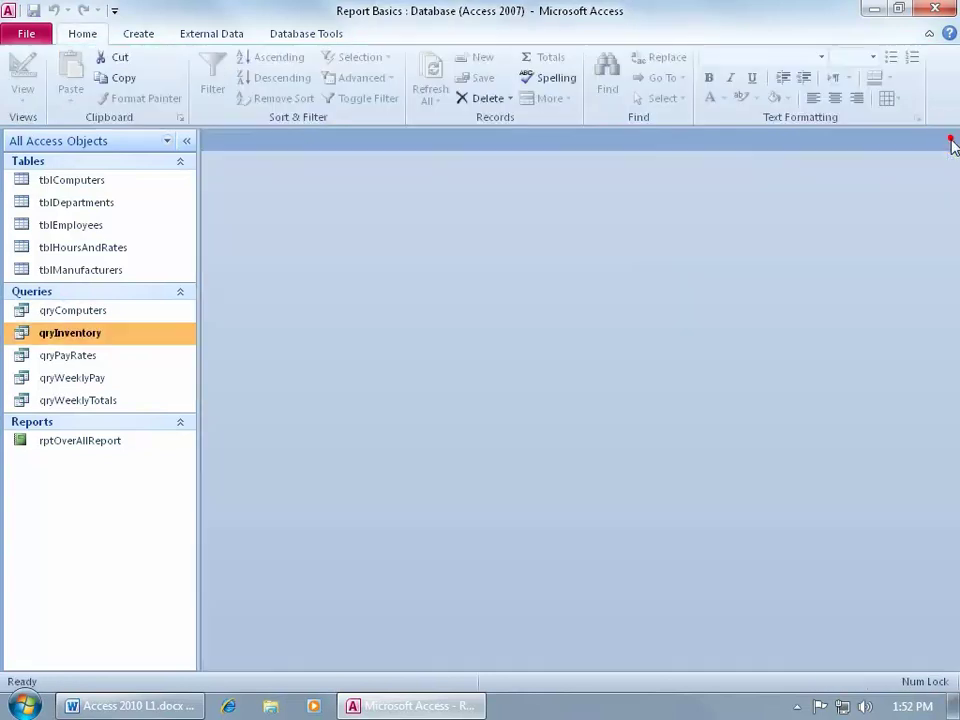
# Open rptOverAllReport in Report View and scroll through its departments down to Customer Service
pyautogui.doubleClick(120, 441)
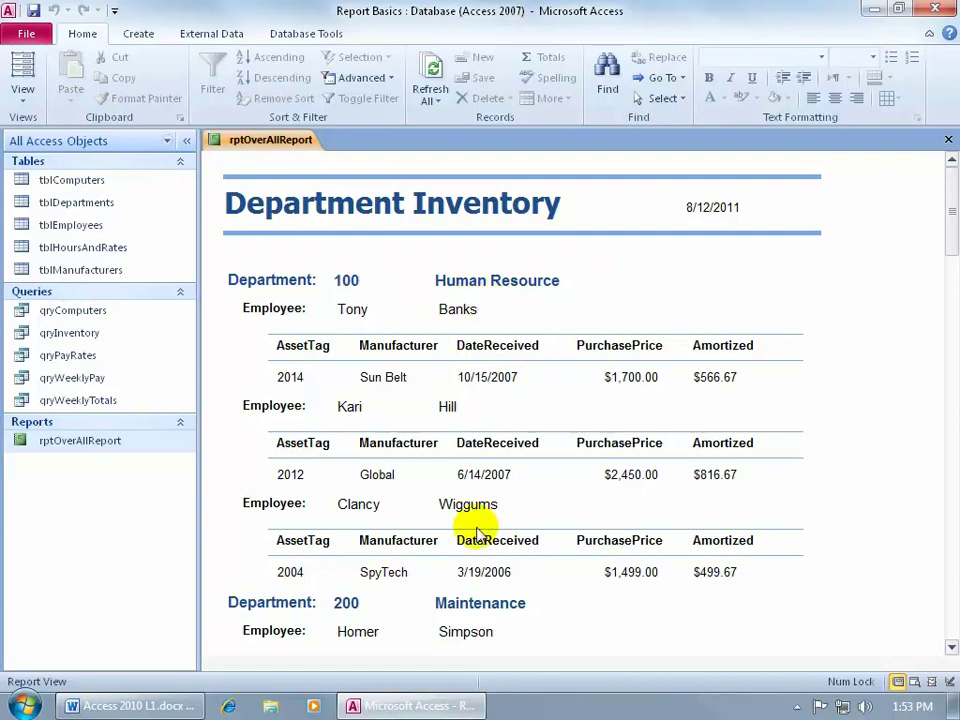
pyautogui.moveTo(949, 197); pyautogui.dragTo(936, 465)
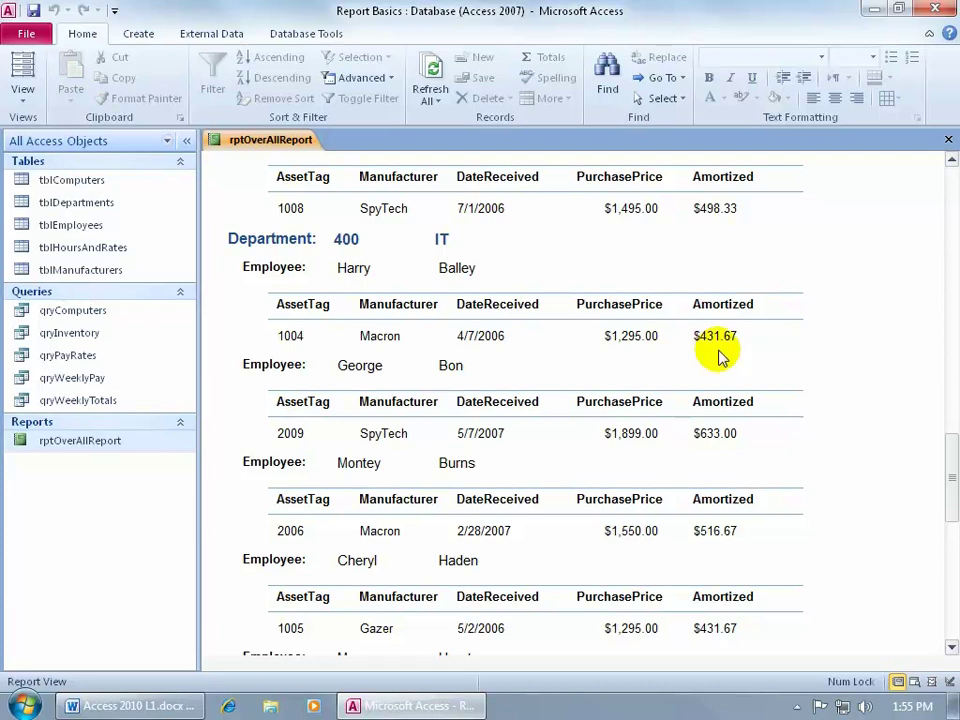
pyautogui.moveTo(952, 440); pyautogui.dragTo(949, 568)
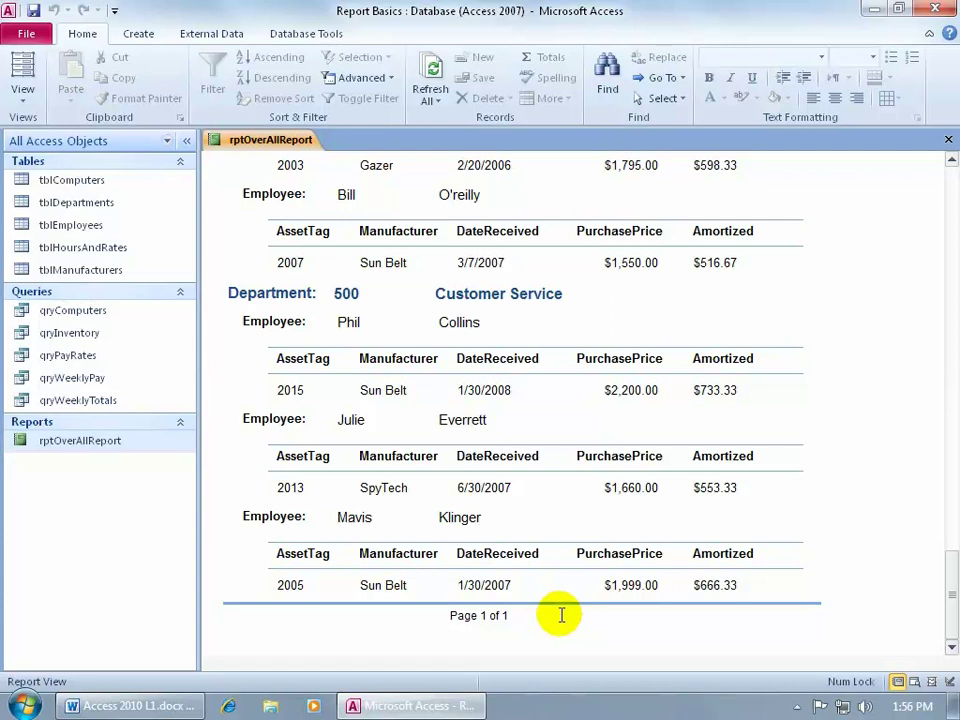
pyautogui.rightClick(260, 142)
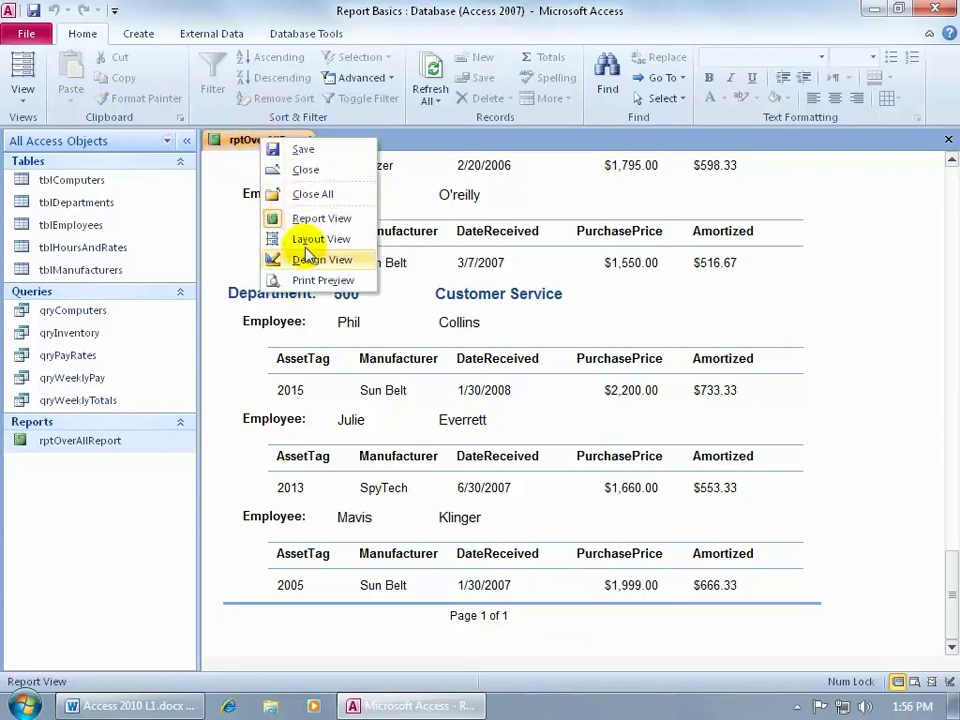
pyautogui.rightClick(233, 252)
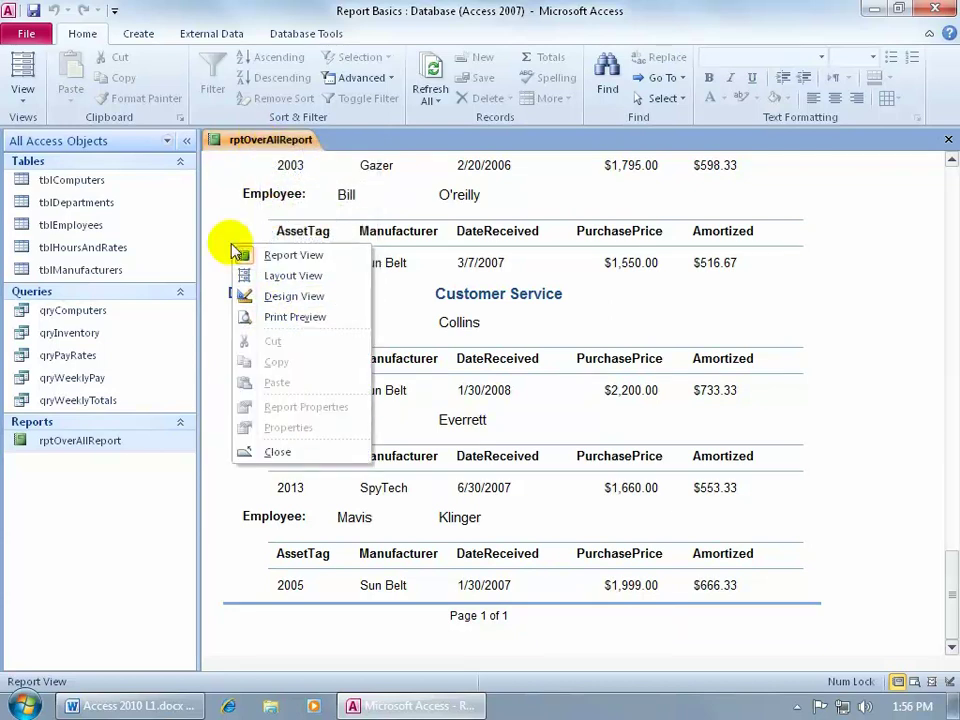
pyautogui.rightClick(416, 233)
pyautogui.rightClick(384, 263)
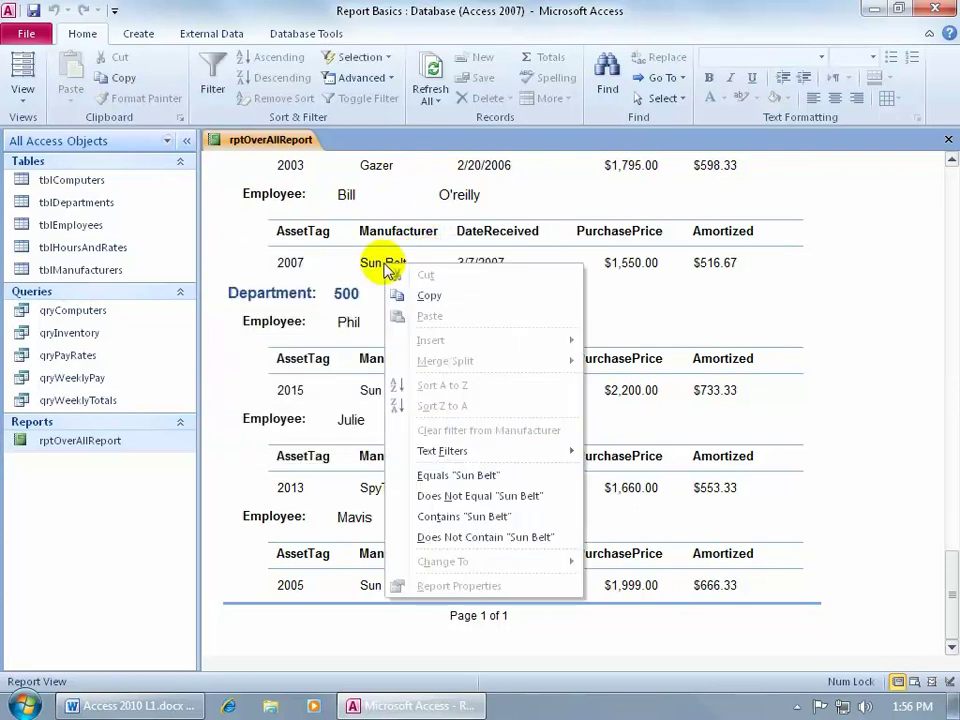
pyautogui.rightClick(390, 235)
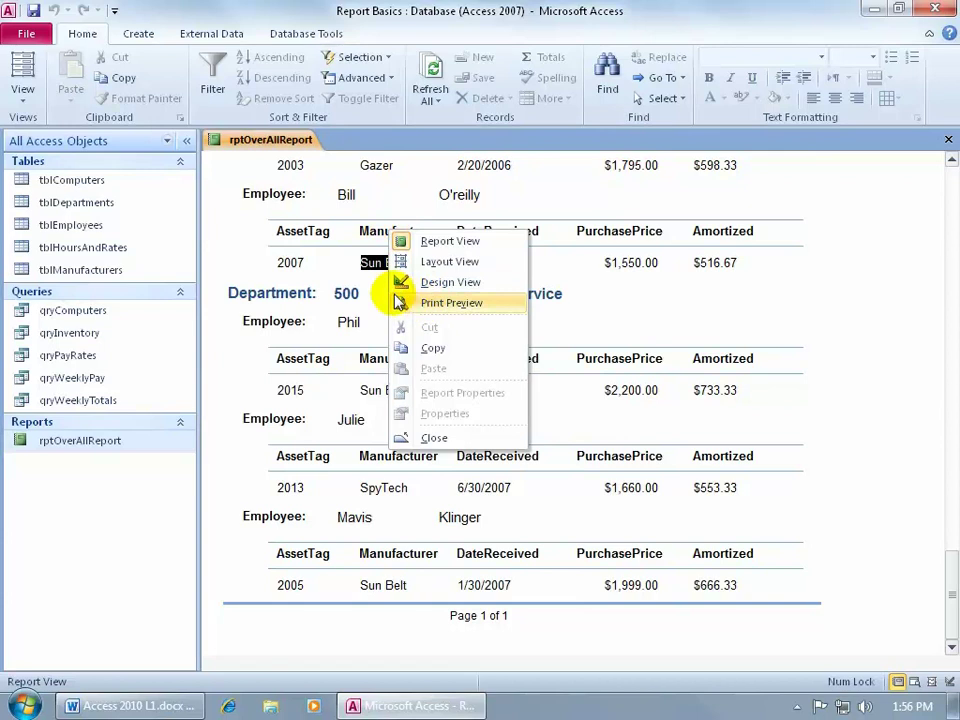
pyautogui.click(253, 221)
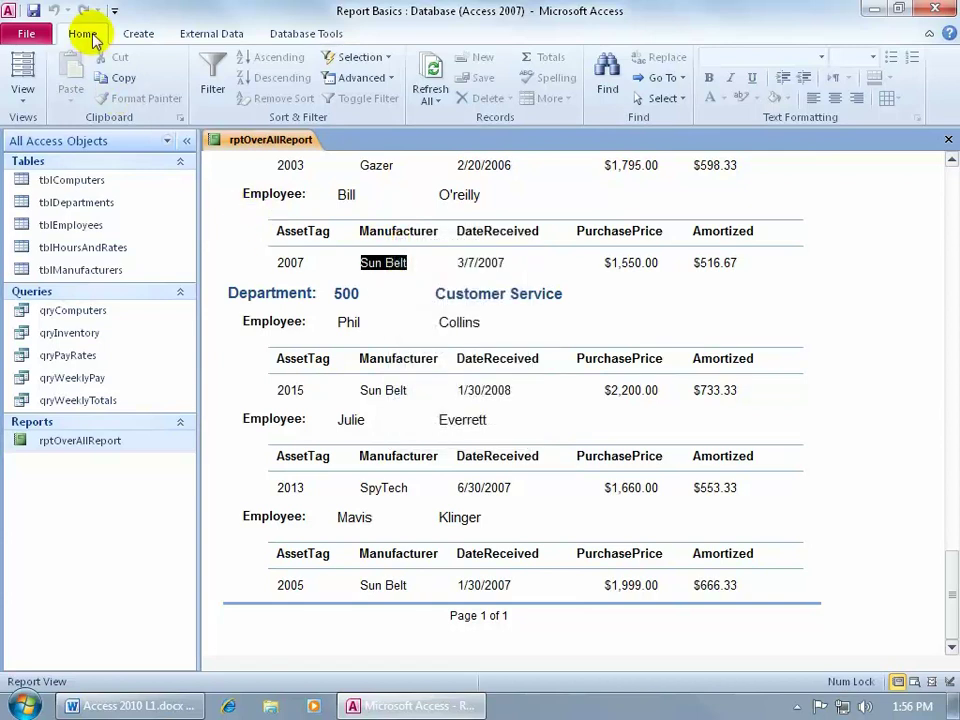
pyautogui.click(26, 105)
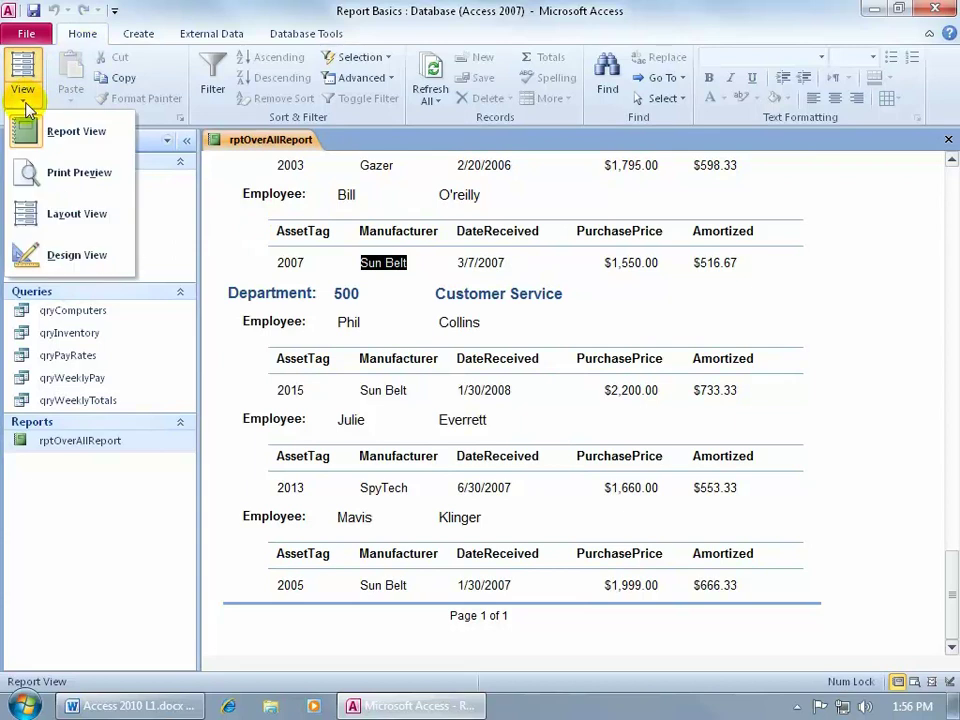
pyautogui.click(770, 508)
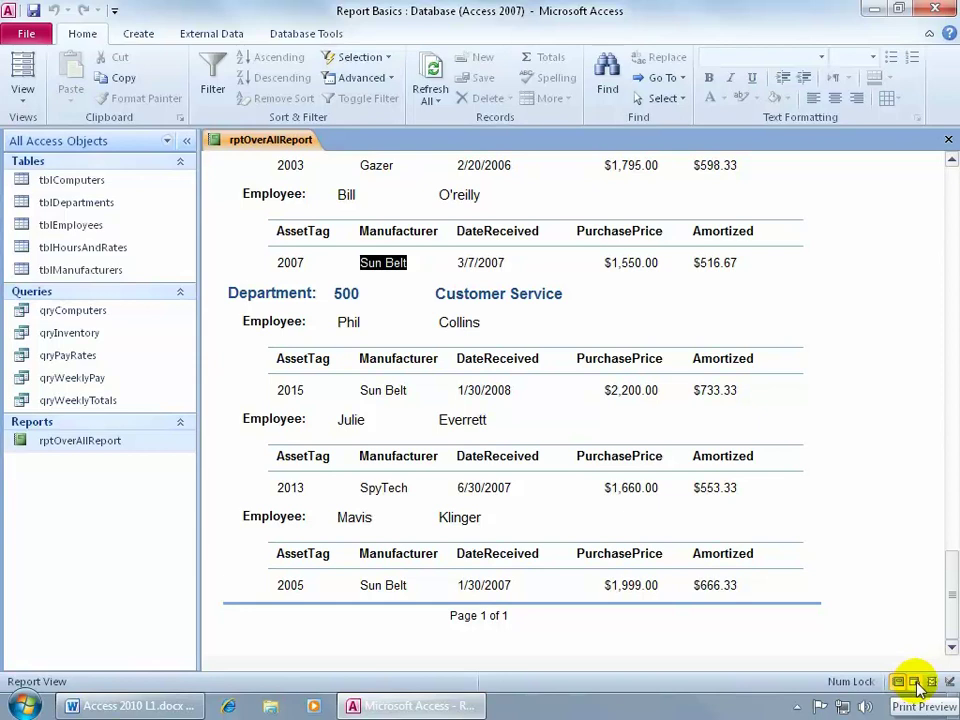
# Show the report in Print Preview and toggle between whole-page and close-up zoom on page 1
pyautogui.click(918, 686)
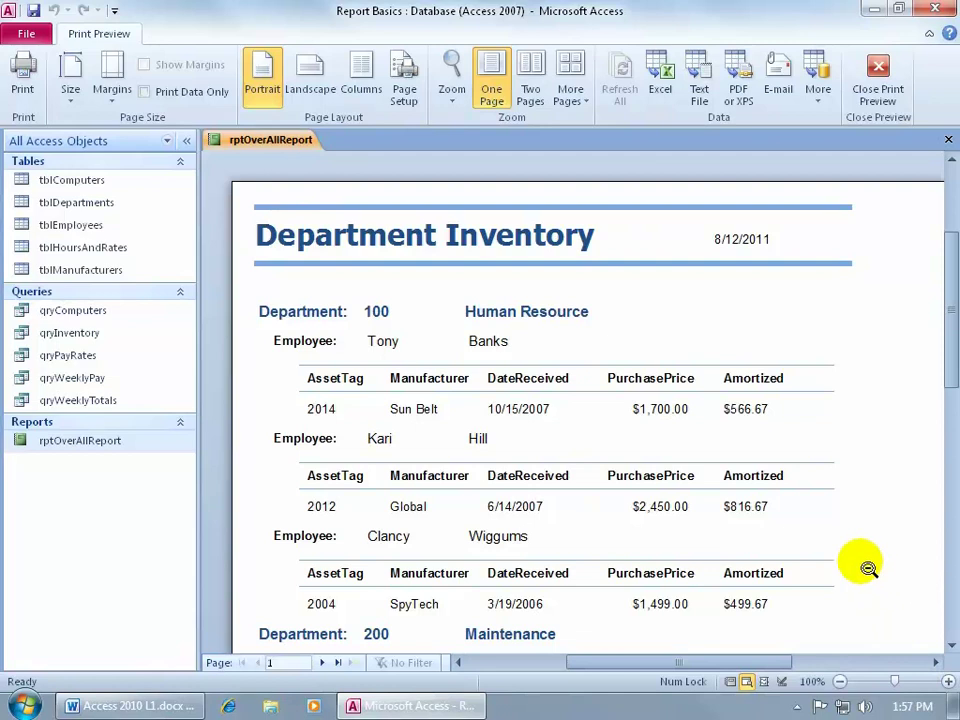
pyautogui.click(635, 358)
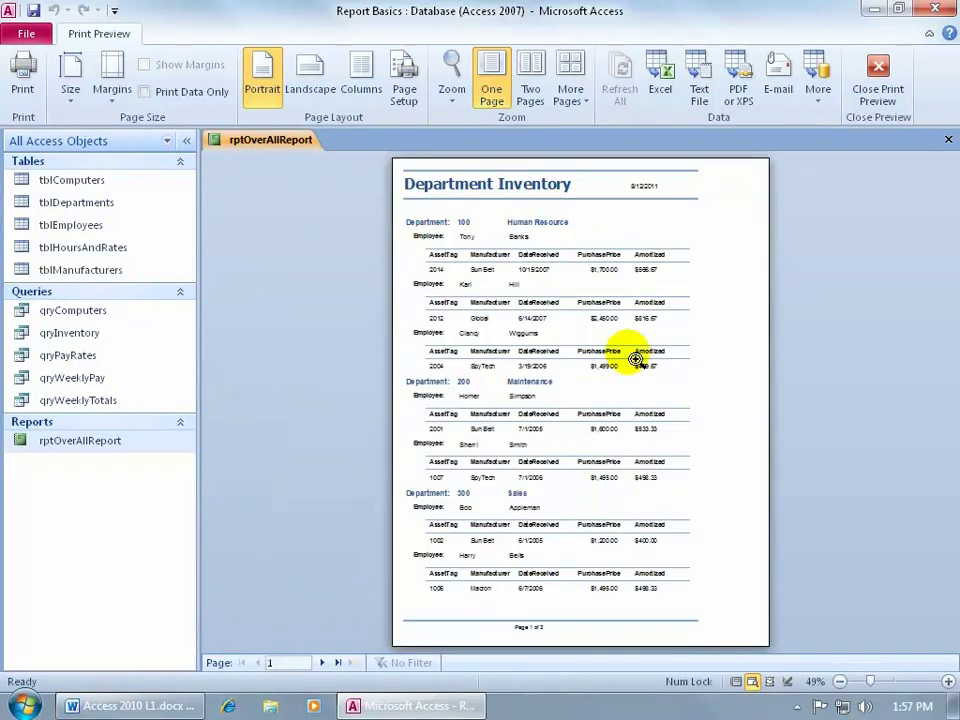
pyautogui.click(635, 358)
pyautogui.click(635, 358)
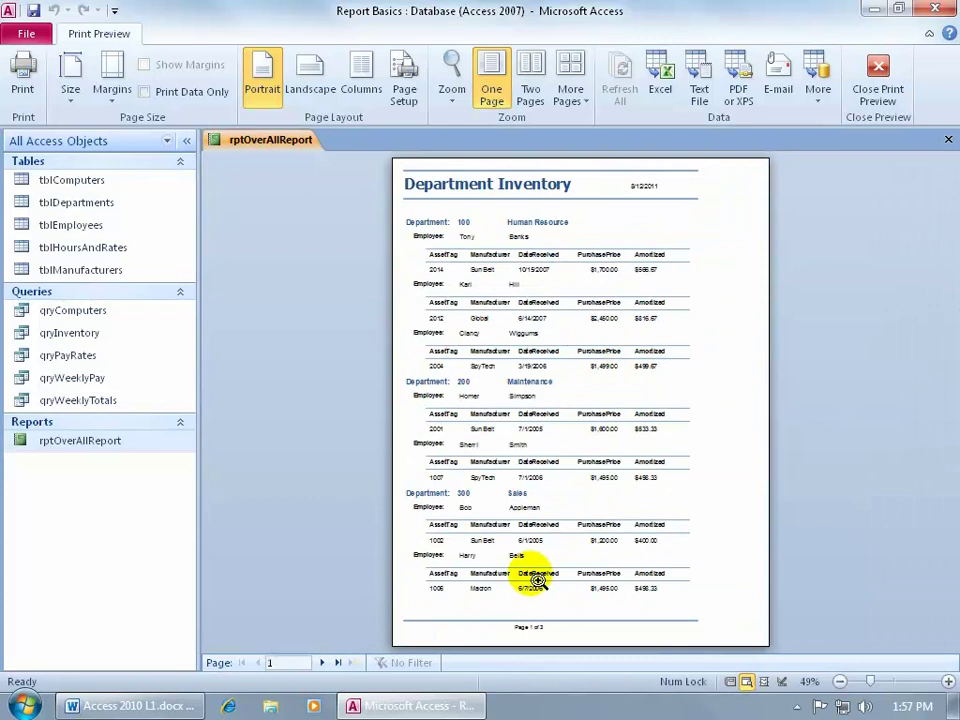
pyautogui.click(536, 627)
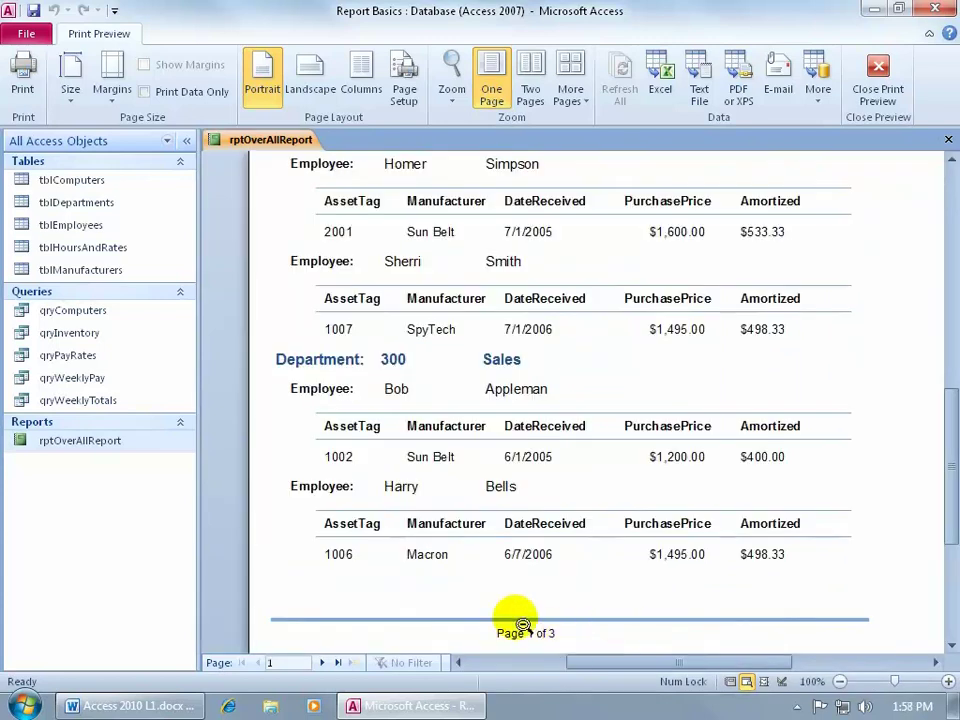
# Browse ahead to page 3, then back to page 2, zooming in on its lower part
pyautogui.click(324, 664)
pyautogui.click(324, 664)
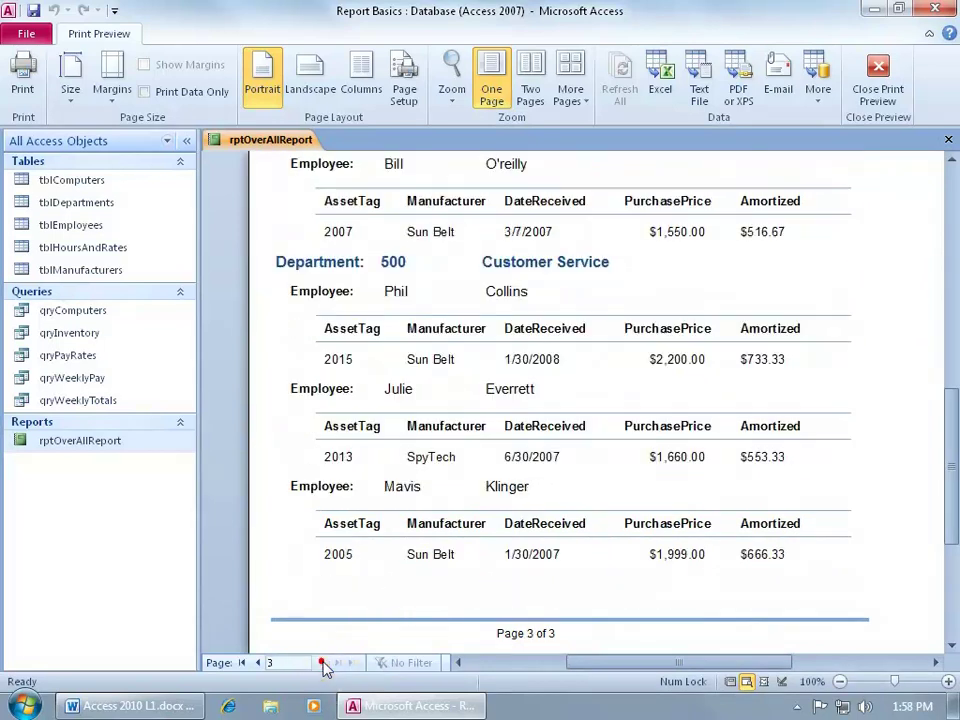
pyautogui.click(575, 516)
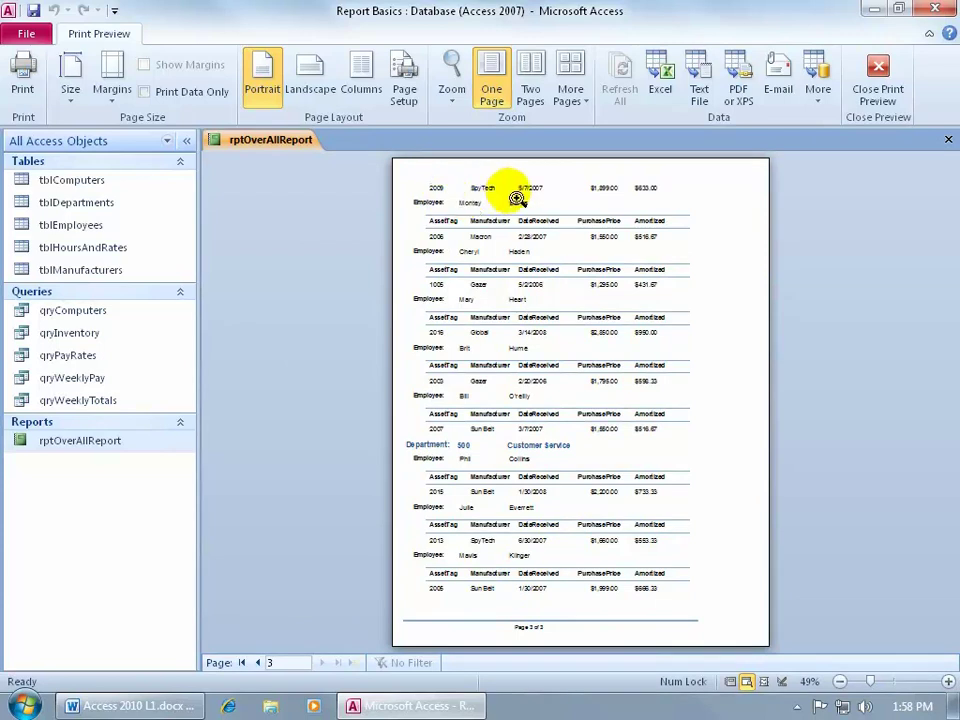
pyautogui.click(258, 662)
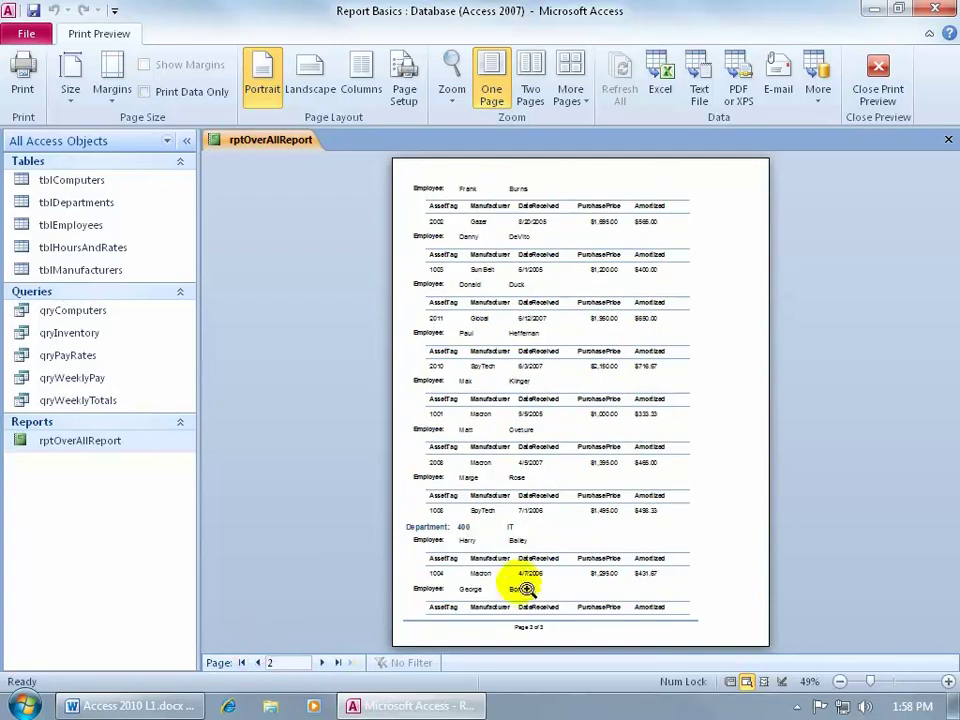
pyautogui.click(475, 603)
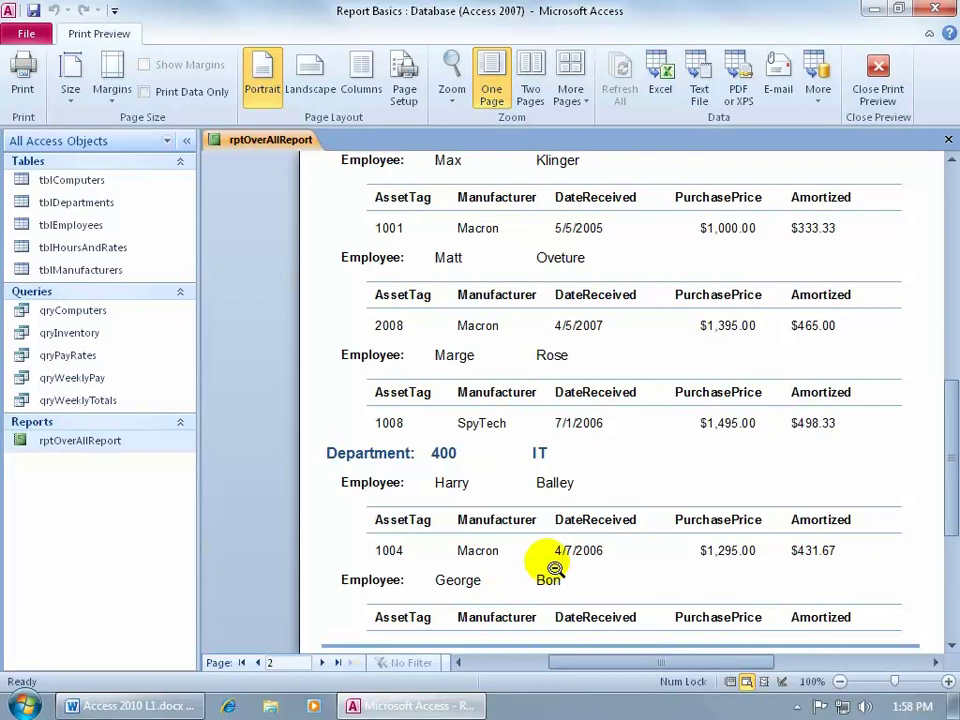
# Switch the report to Layout view and drag the Manufacturer header over the DateReceived column
pyautogui.rightClick(627, 457)
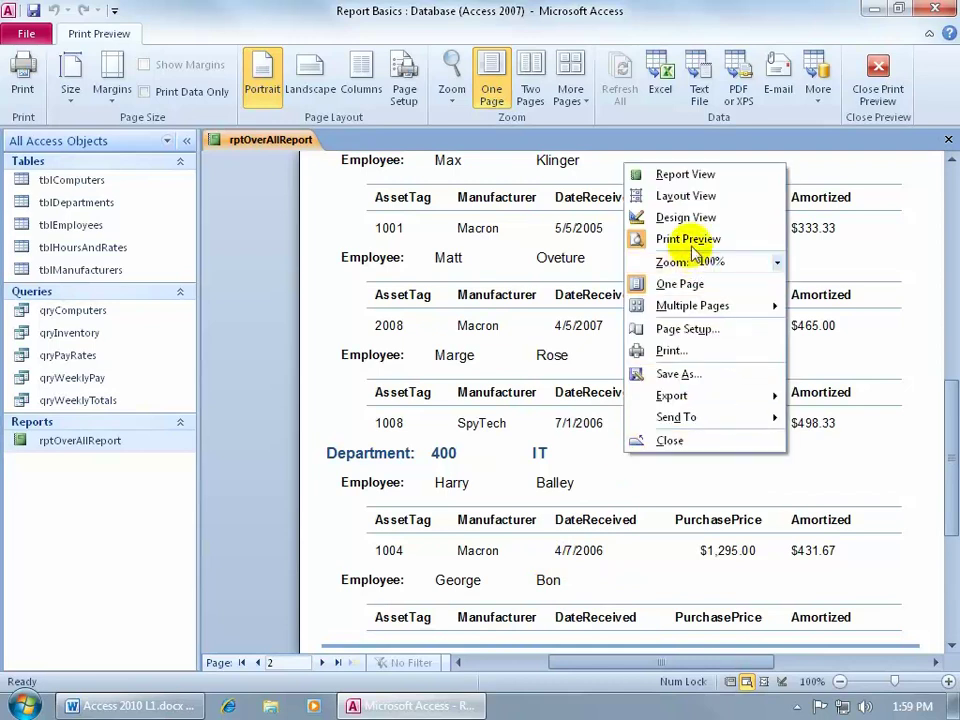
pyautogui.click(700, 196)
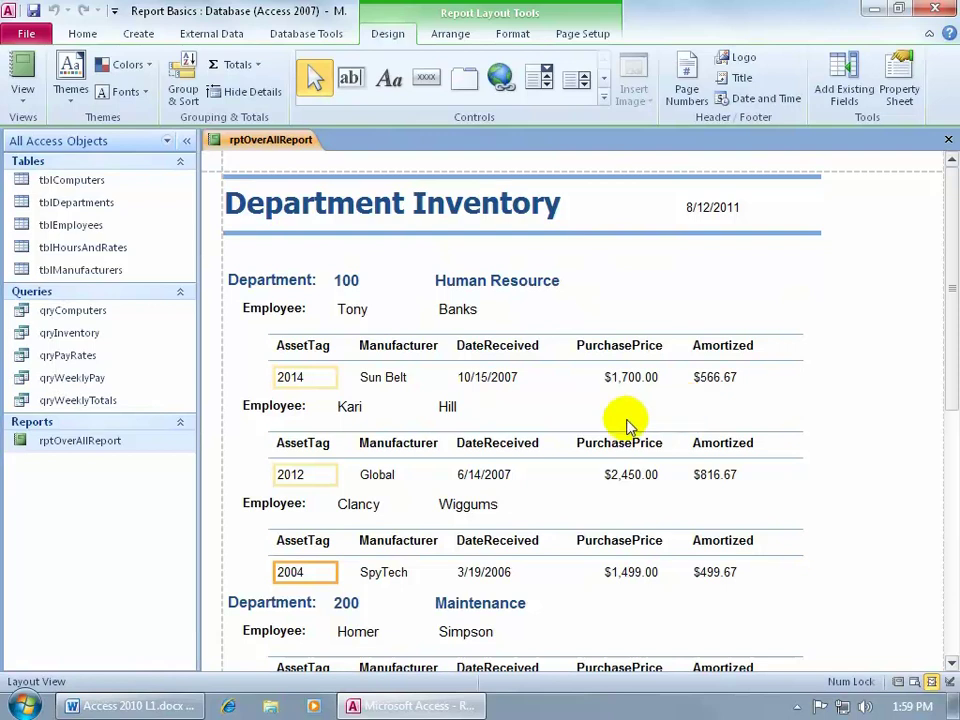
pyautogui.click(368, 381)
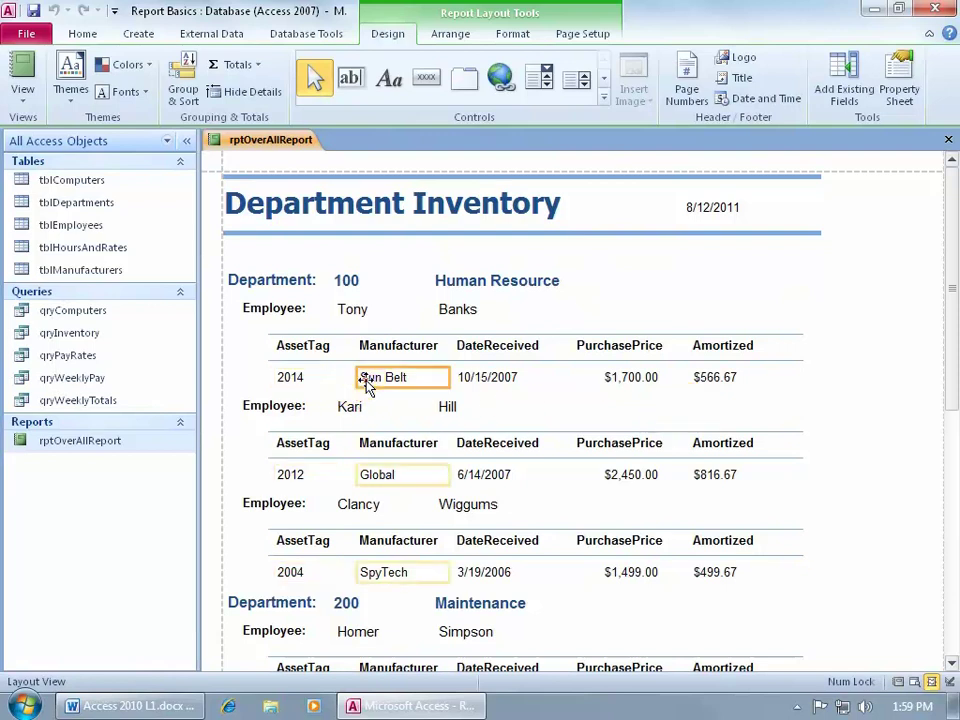
pyautogui.click(392, 348)
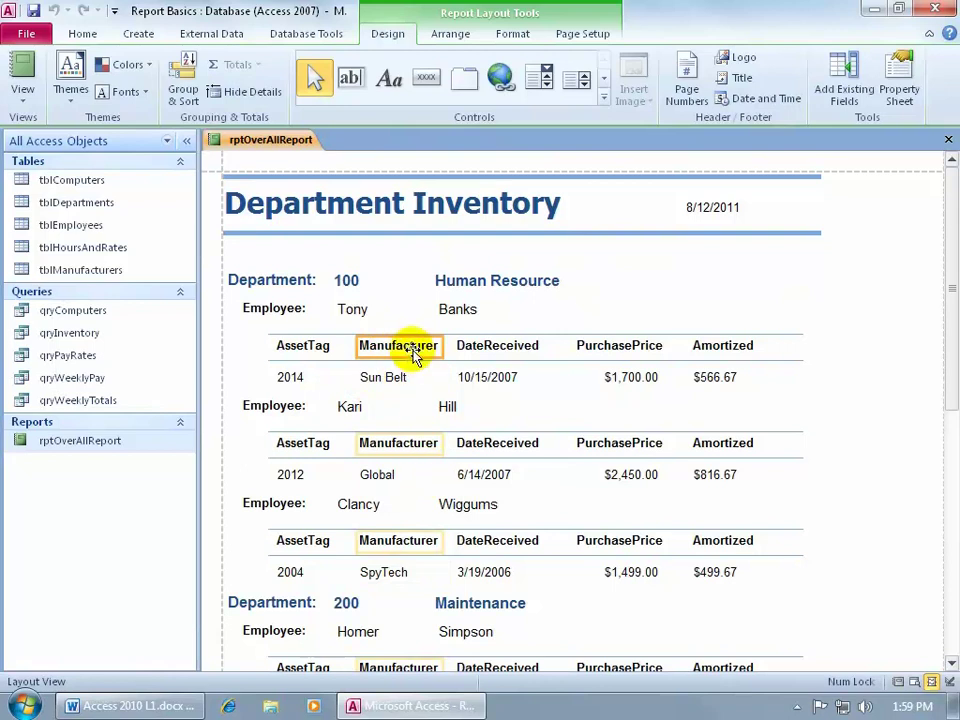
pyautogui.click(418, 350)
pyautogui.moveTo(420, 355); pyautogui.dragTo(491, 349)
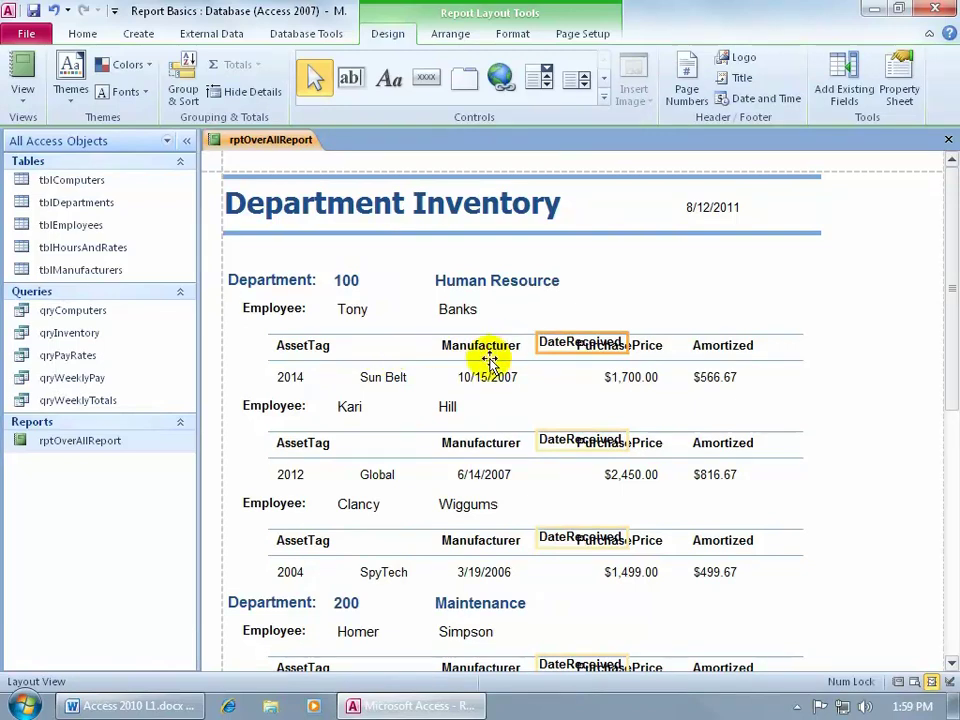
# Move the Manufacturer values next to PurchasePrice, then undo both moves to restore the original column order
pyautogui.click(386, 377)
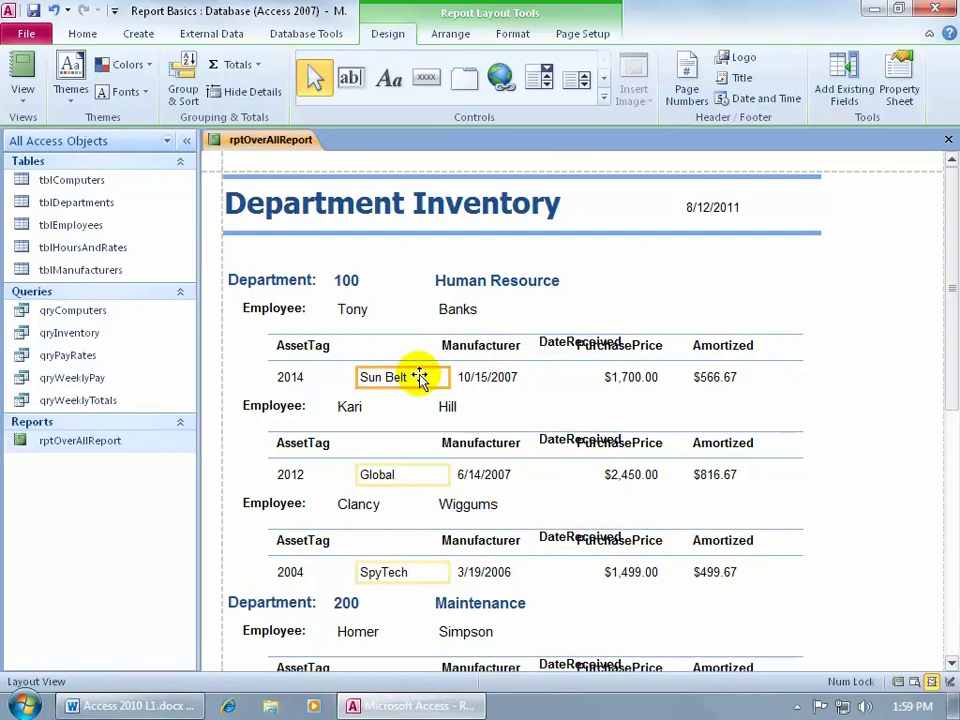
pyautogui.moveTo(420, 378); pyautogui.dragTo(553, 407)
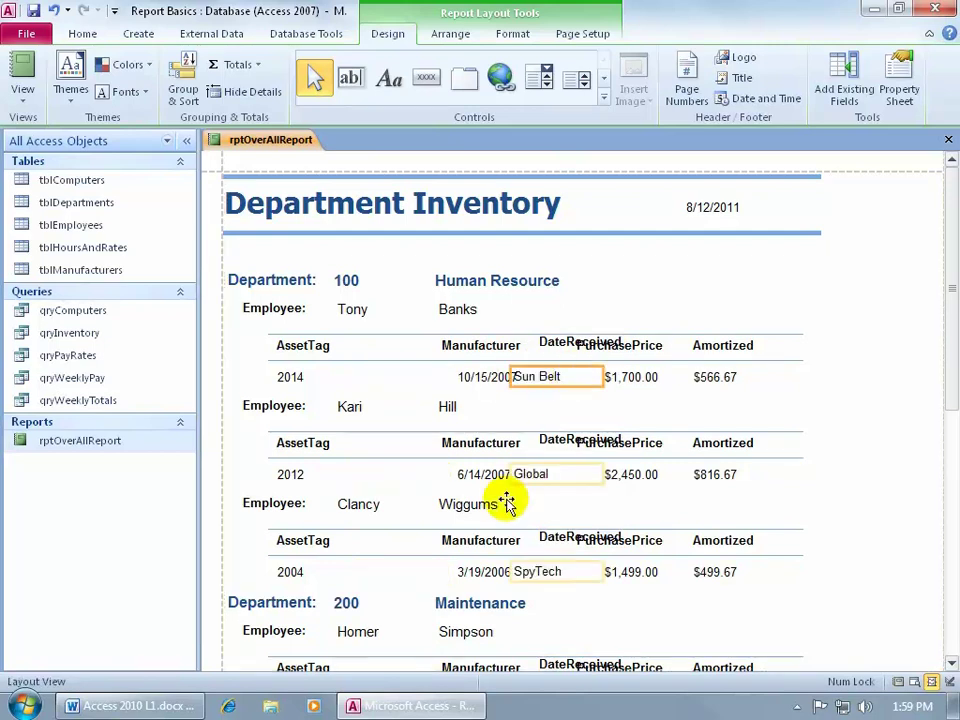
pyautogui.click(53, 11)
pyautogui.click(53, 11)
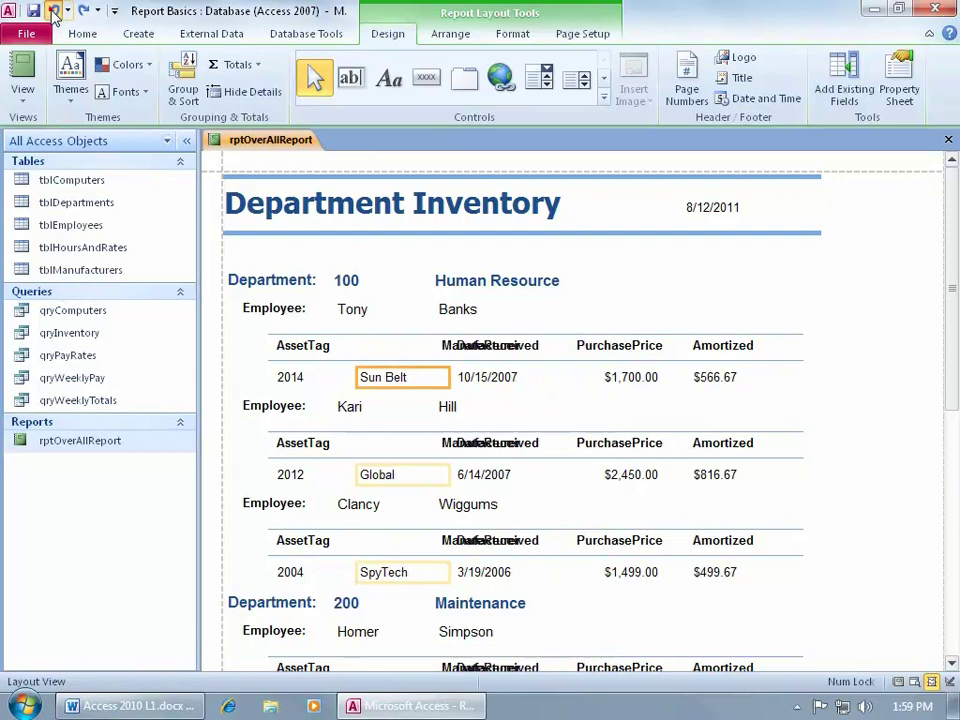
pyautogui.click(53, 11)
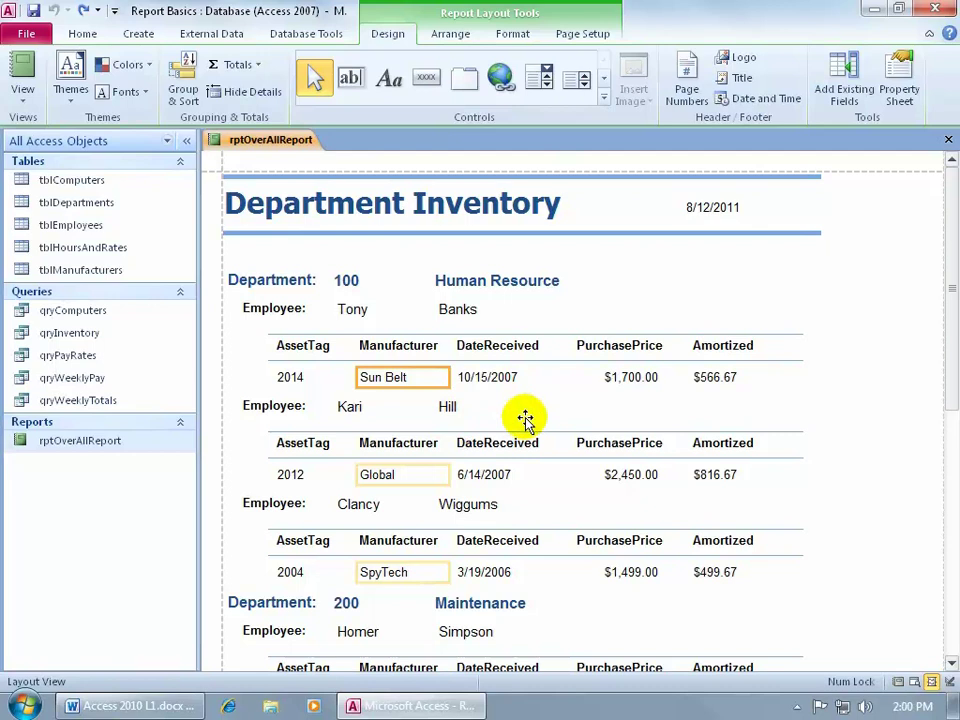
pyautogui.rightClick(615, 265)
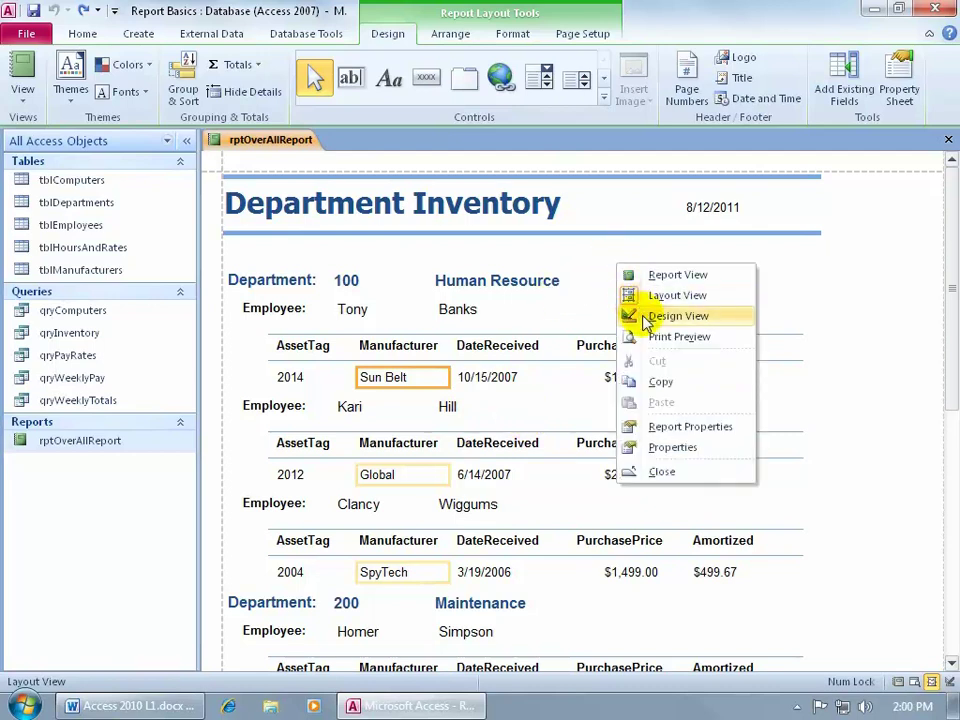
# Switch rptOverAllReport to Design View
pyautogui.click(625, 315)
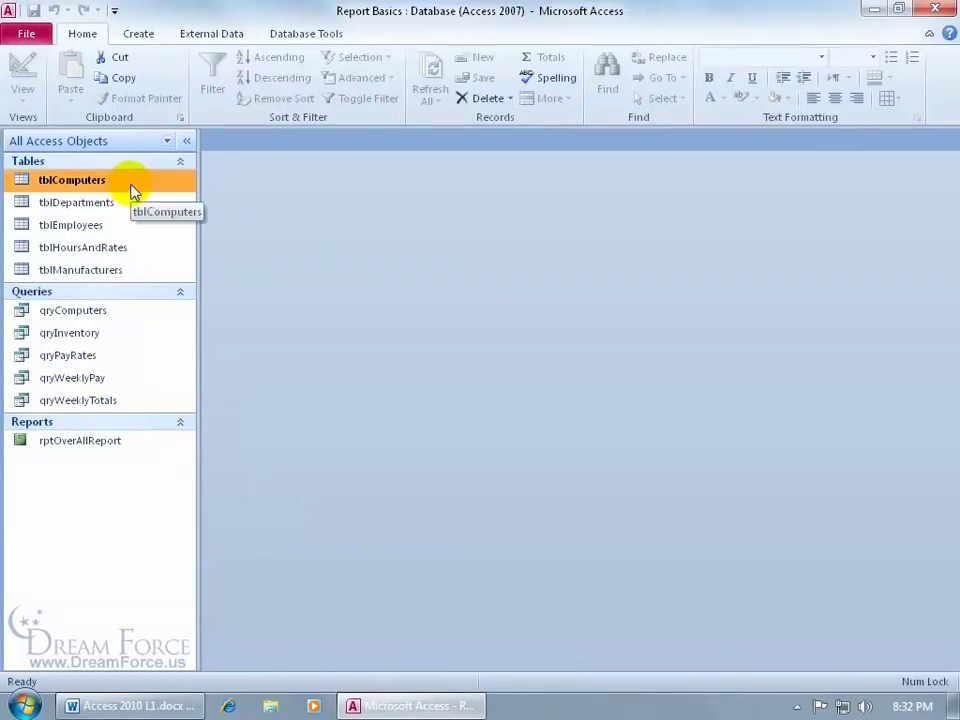
# Create a quick report from tblComputers with the Report command
pyautogui.click(148, 35)
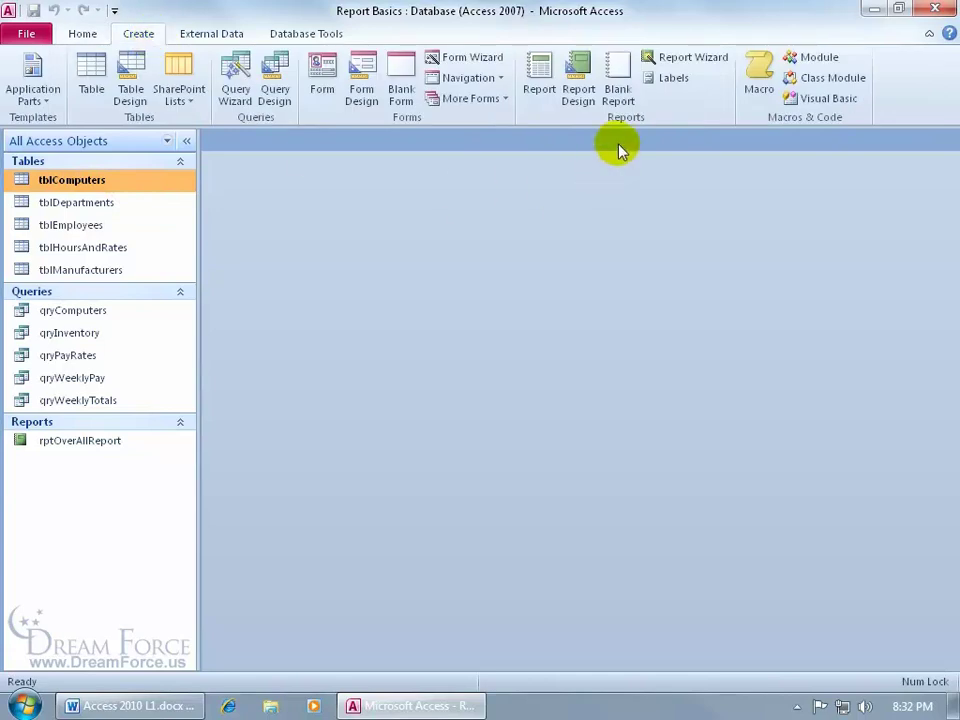
pyautogui.click(542, 100)
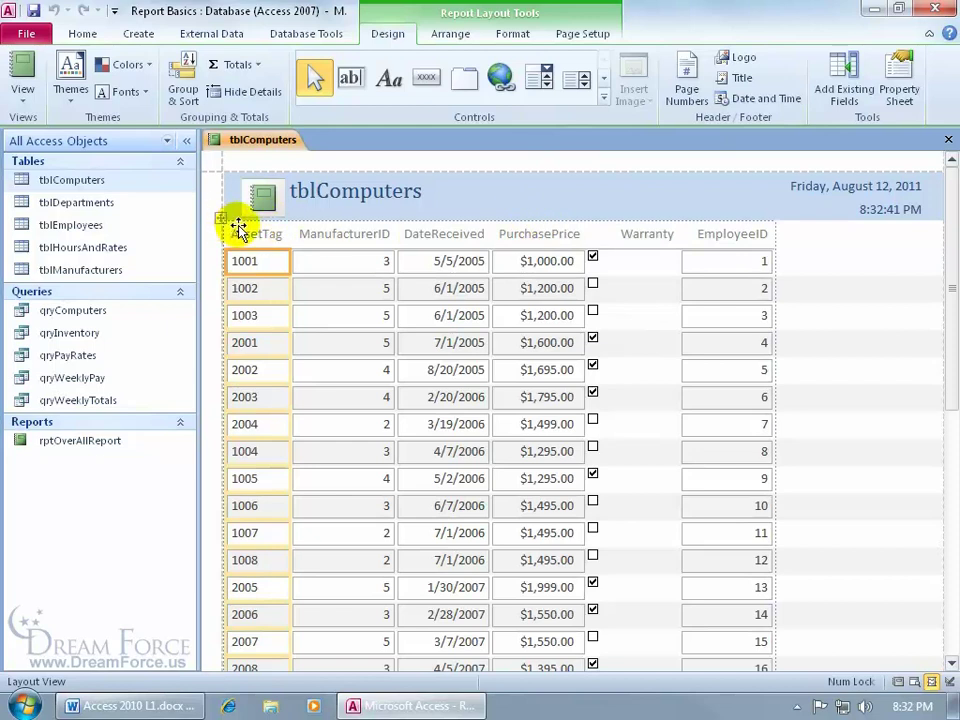
pyautogui.click(305, 262)
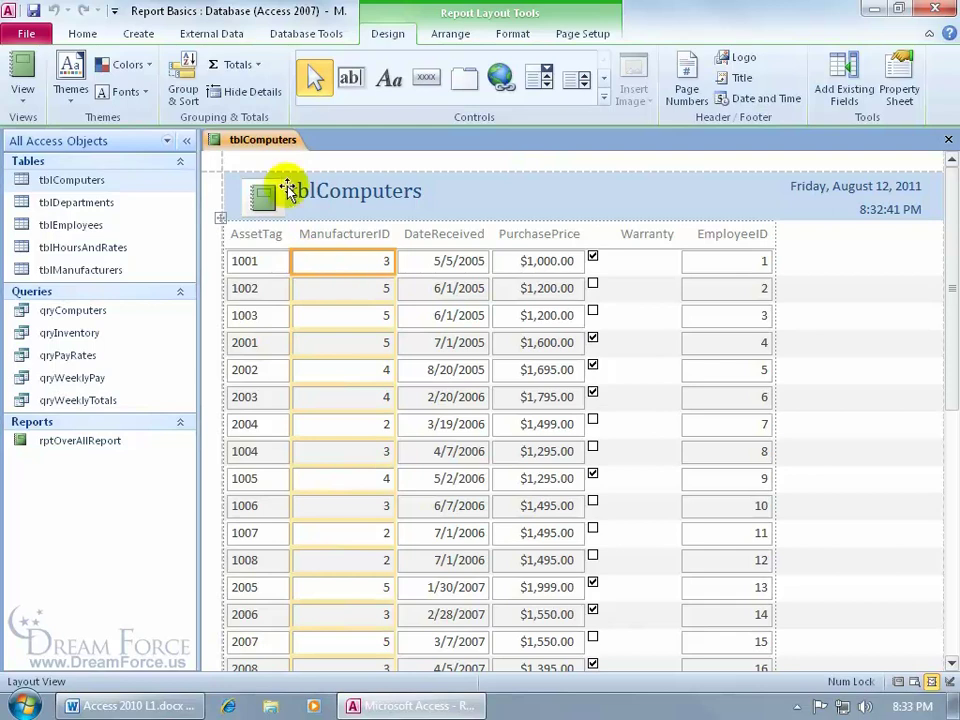
pyautogui.rightClick(273, 141)
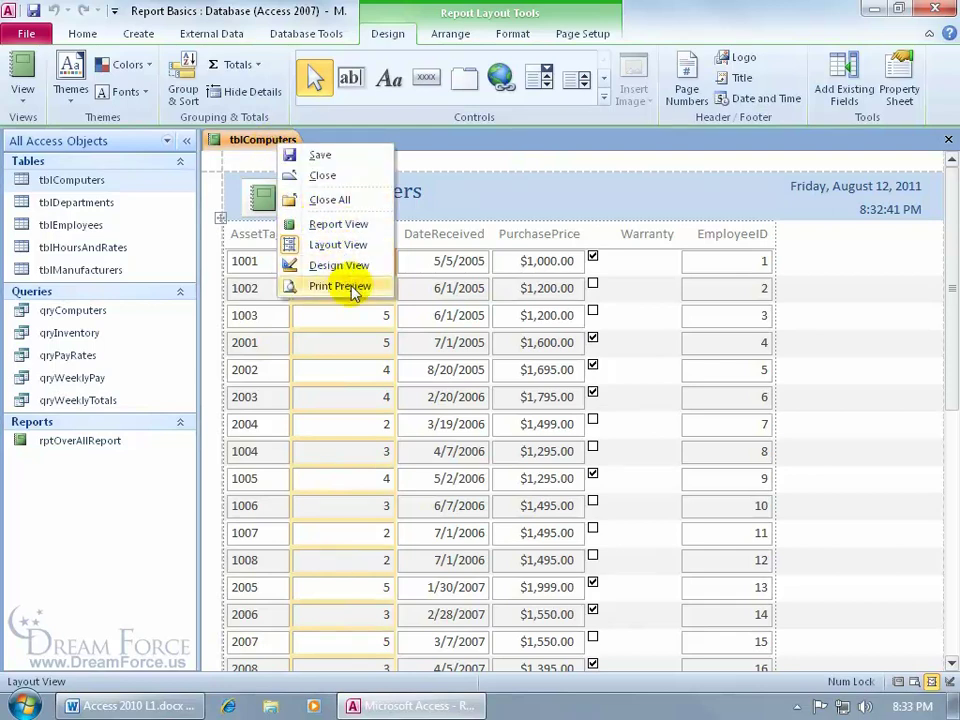
pyautogui.click(531, 189)
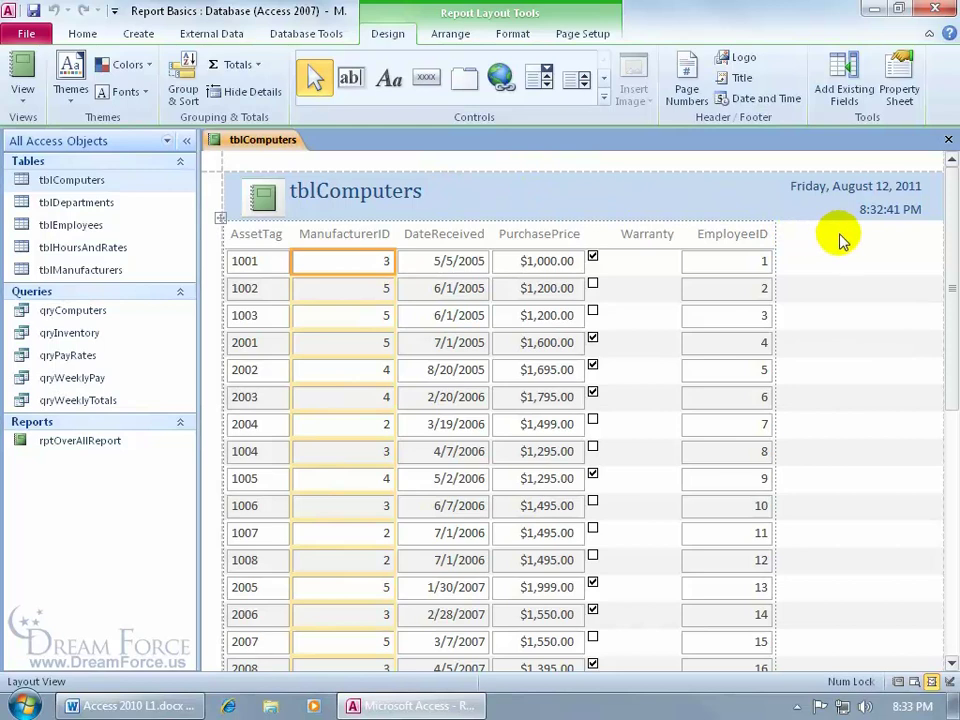
# Scroll to the bottom and enlarge the $40,417.00 total box by dragging its bottom edge down
pyautogui.moveTo(953, 236); pyautogui.dragTo(943, 461)
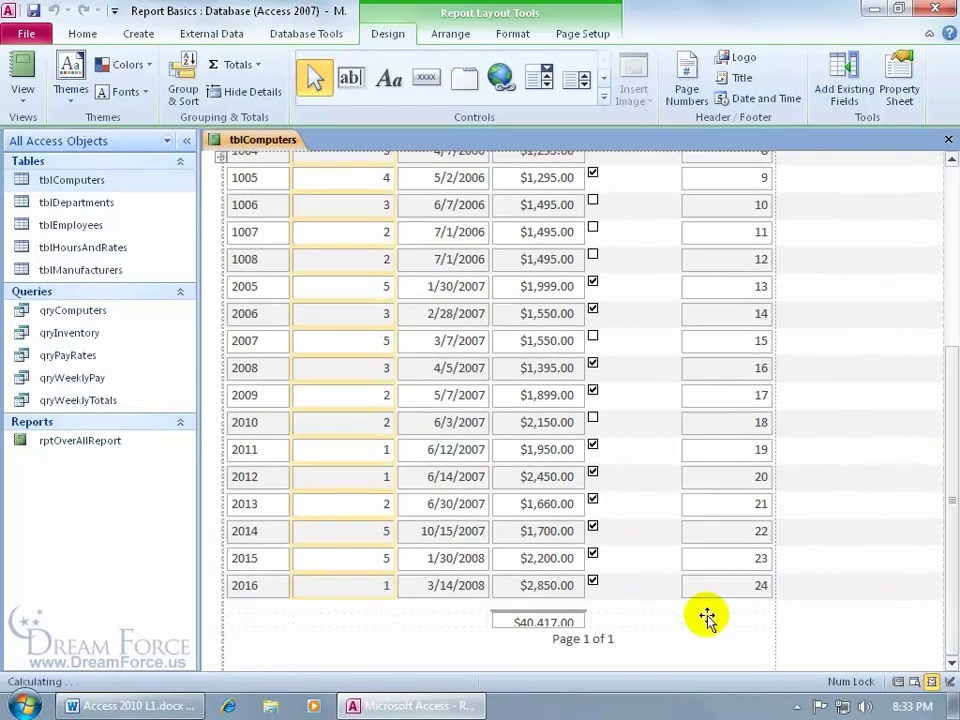
pyautogui.click(541, 622)
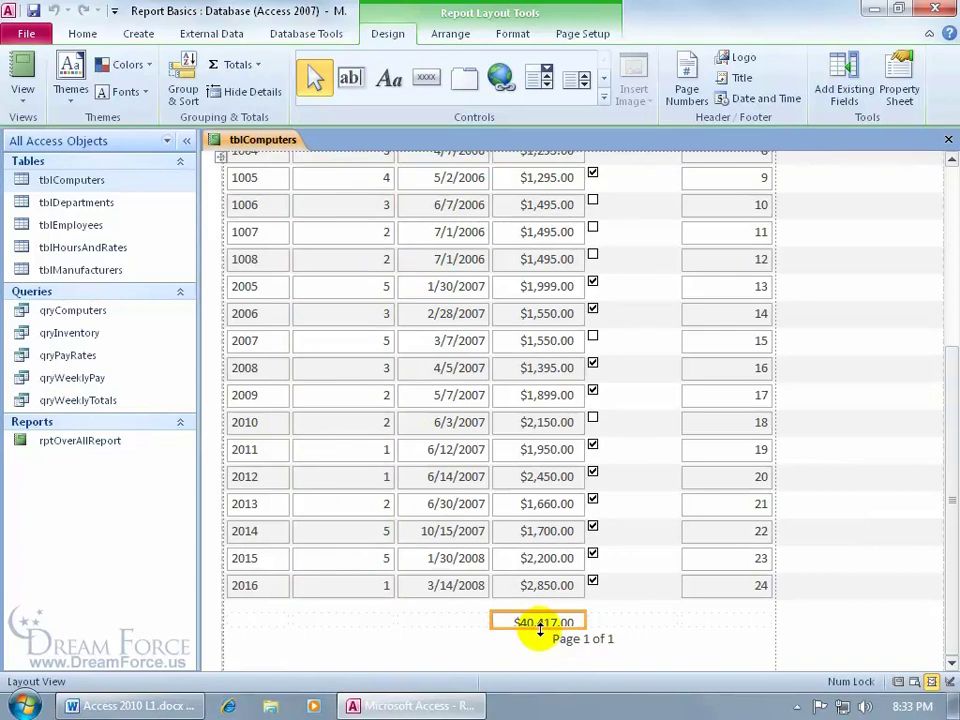
pyautogui.moveTo(540, 629); pyautogui.dragTo(540, 636)
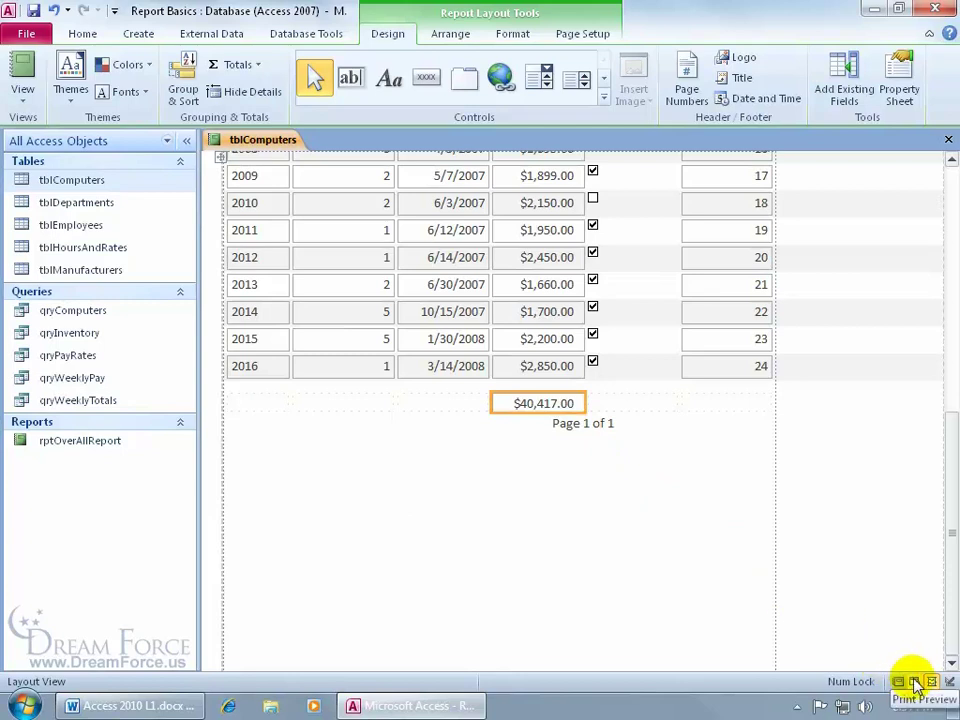
pyautogui.rightClick(476, 492)
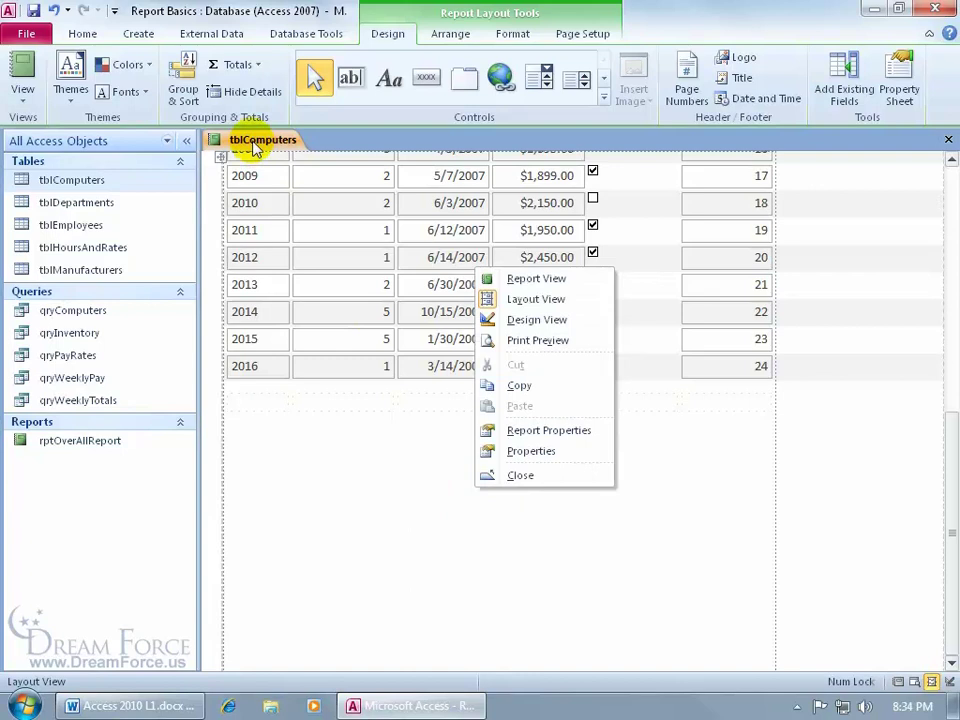
pyautogui.click(24, 93)
pyautogui.click(60, 172)
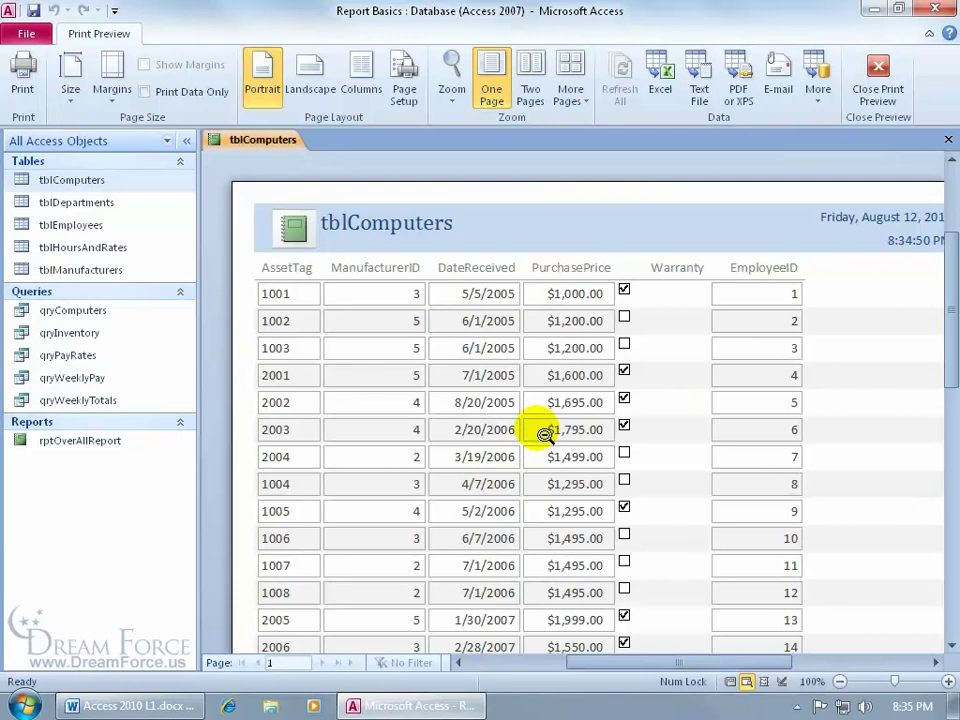
pyautogui.click(544, 434)
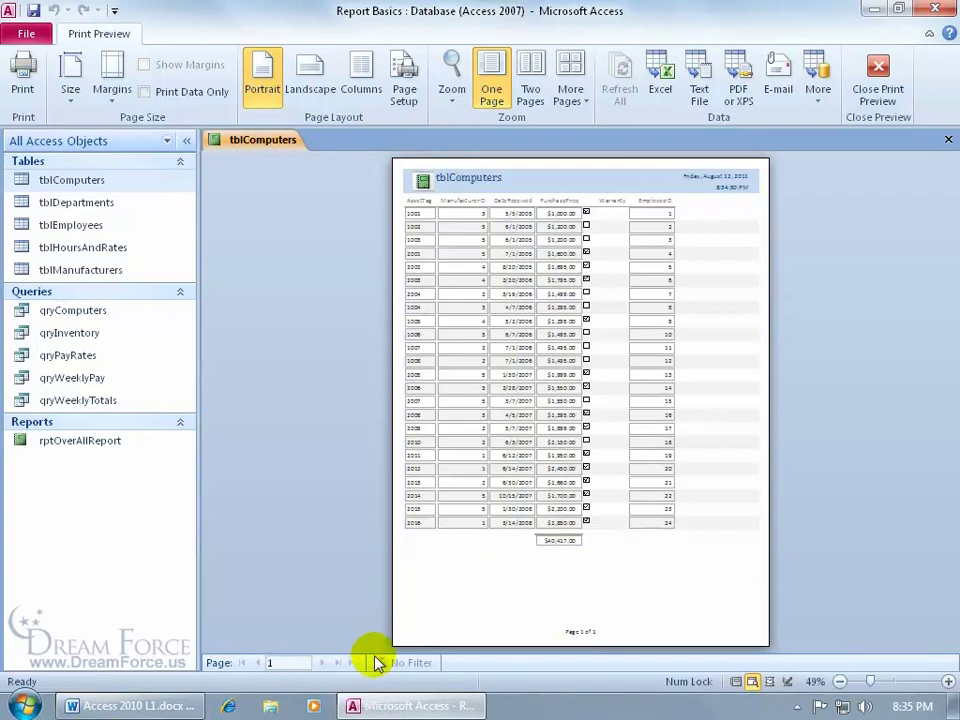
pyautogui.click(575, 628)
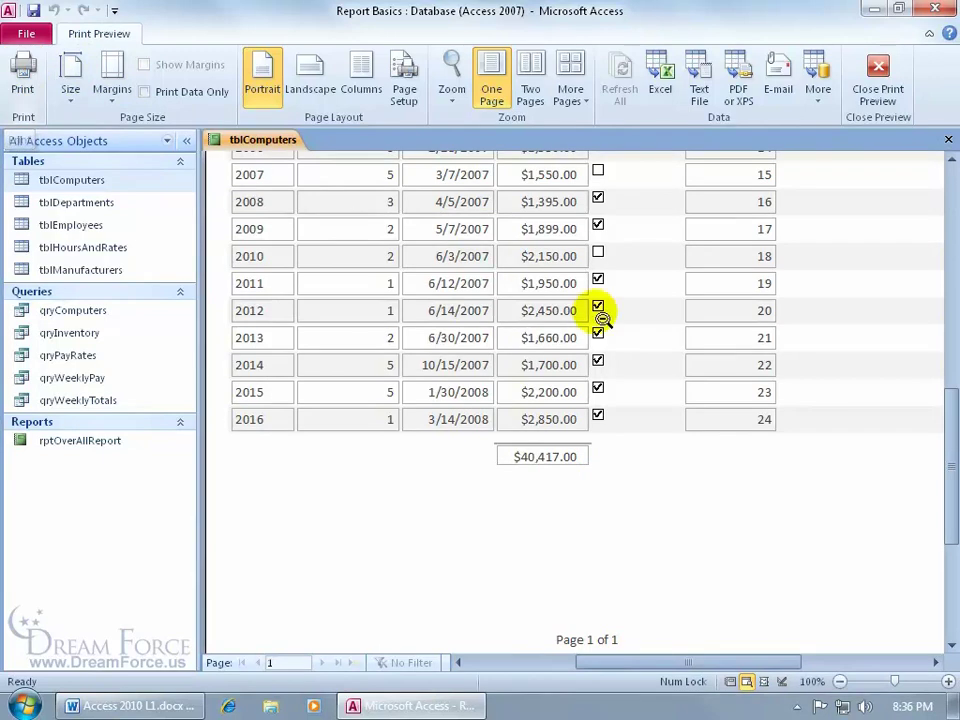
pyautogui.rightClick(664, 450)
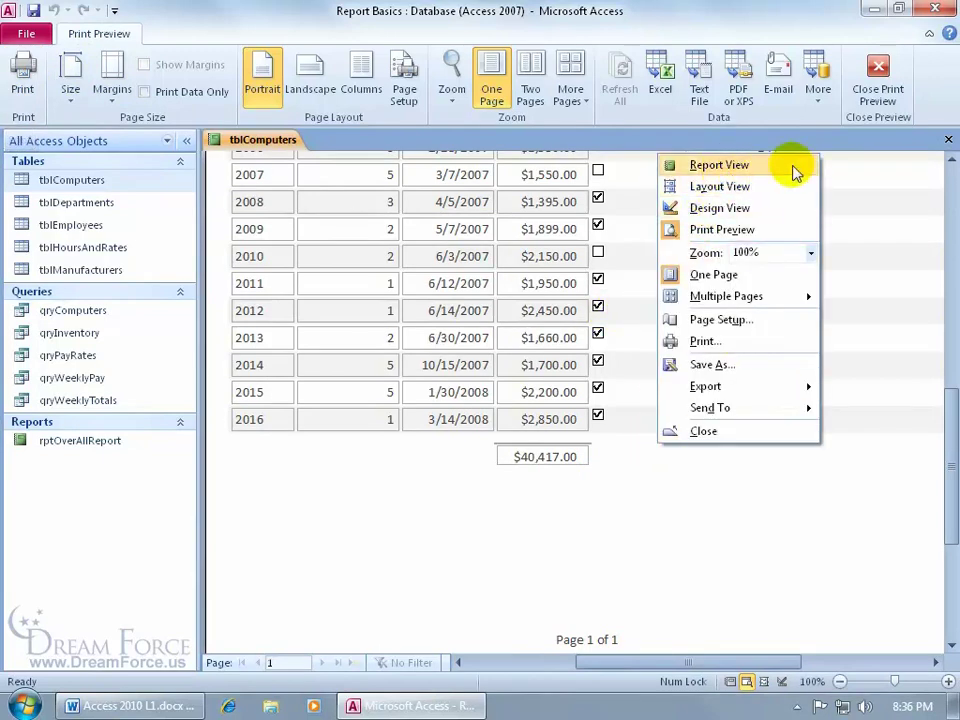
pyautogui.click(900, 88)
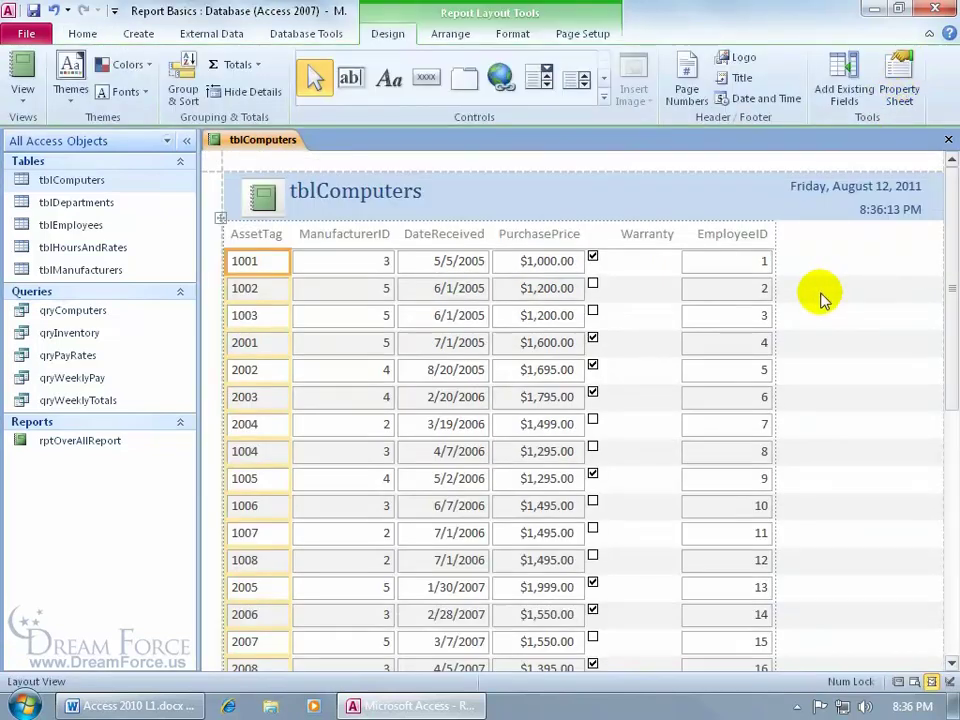
# Save the new report as rptComputers, replacing the tbl prefix with rpt
pyautogui.click(33, 12)
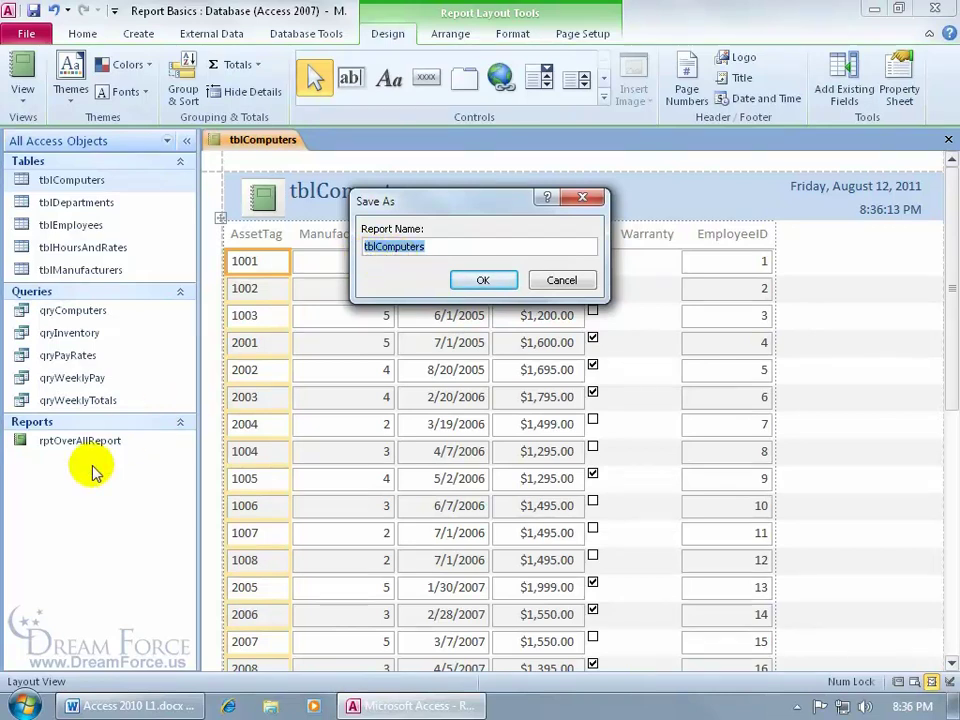
pyautogui.click(366, 247)
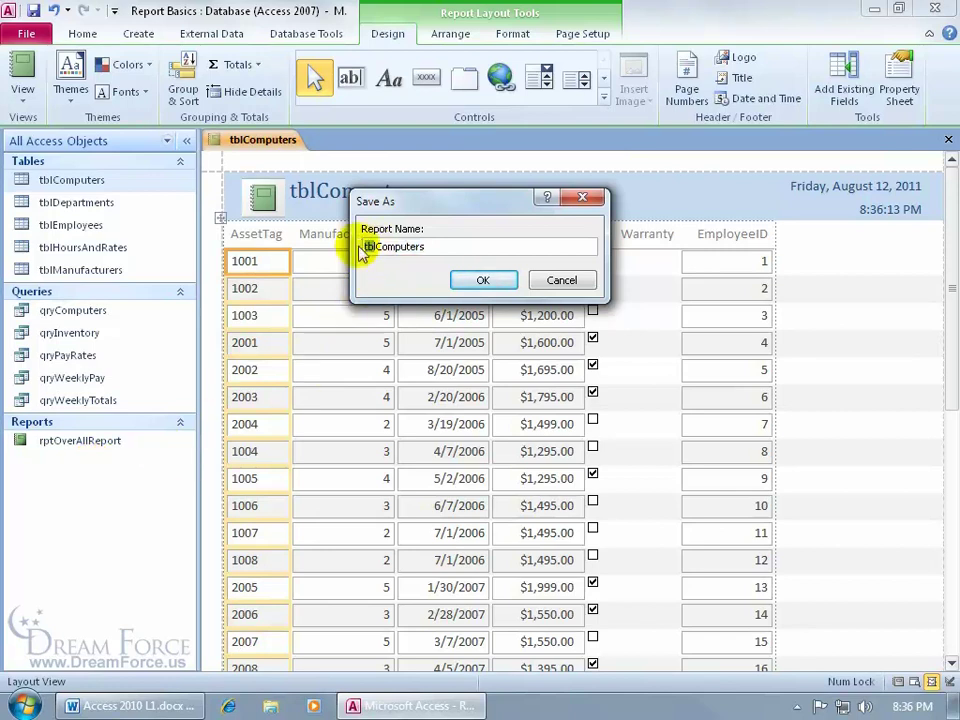
pyautogui.press('Delete')
pyautogui.press('Delete')
pyautogui.press('Delete')
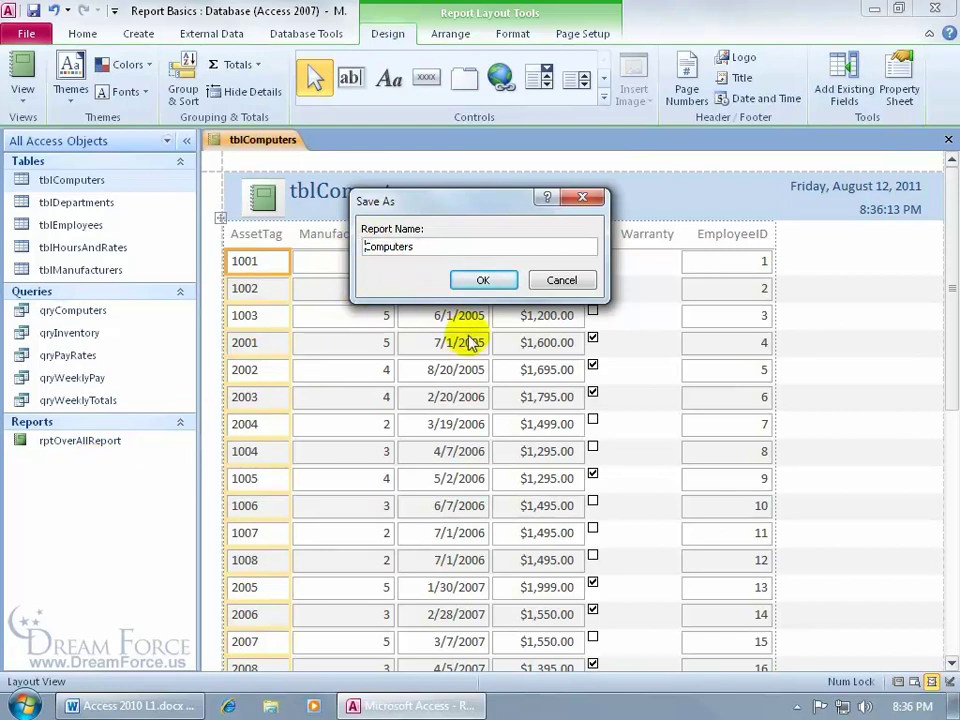
pyautogui.write('rpt')
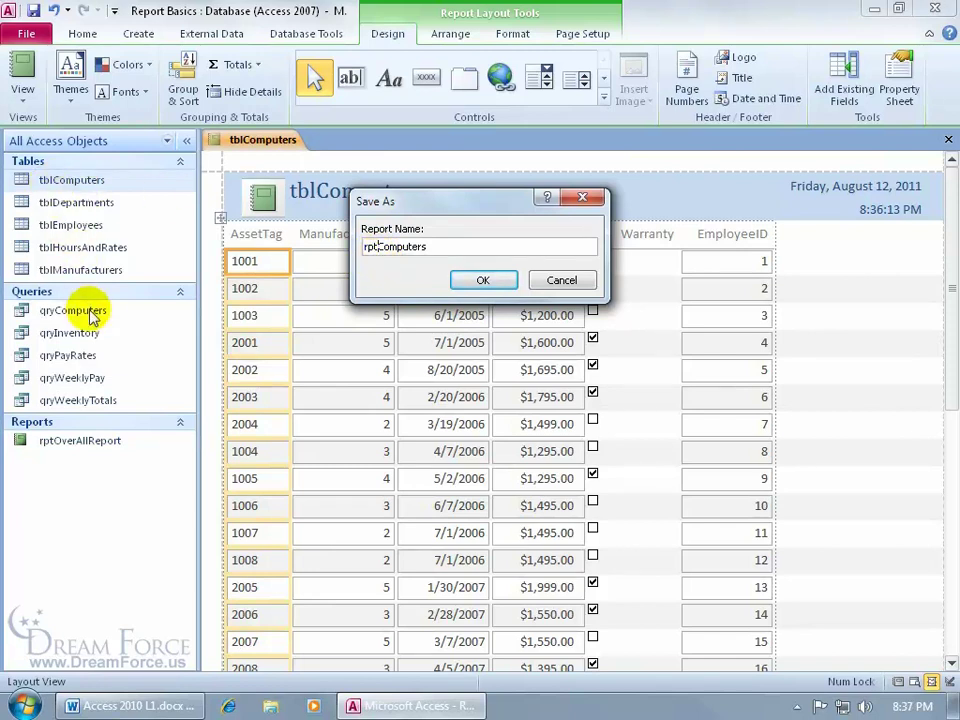
pyautogui.click(488, 281)
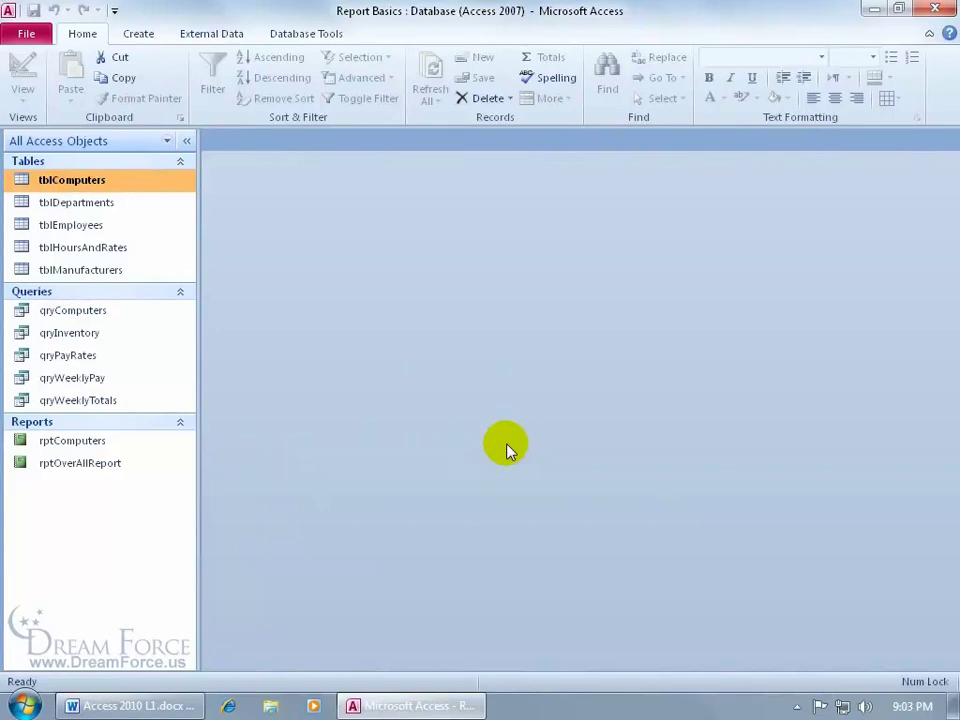
# Start the Report Wizard and add DeptCode from tblDepartments
pyautogui.click(145, 38)
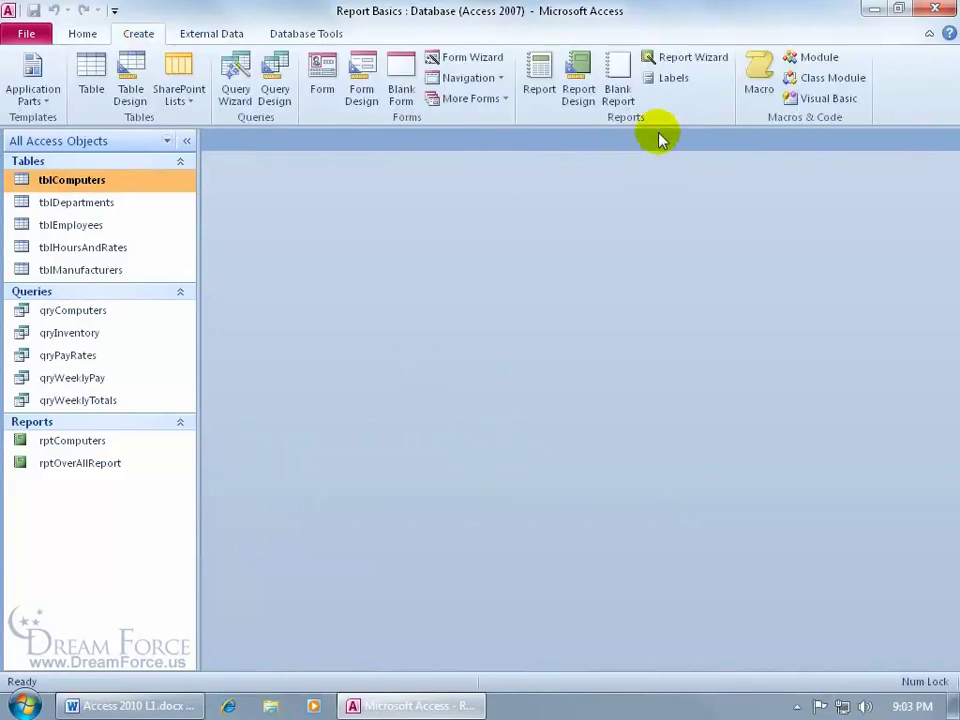
pyautogui.click(712, 62)
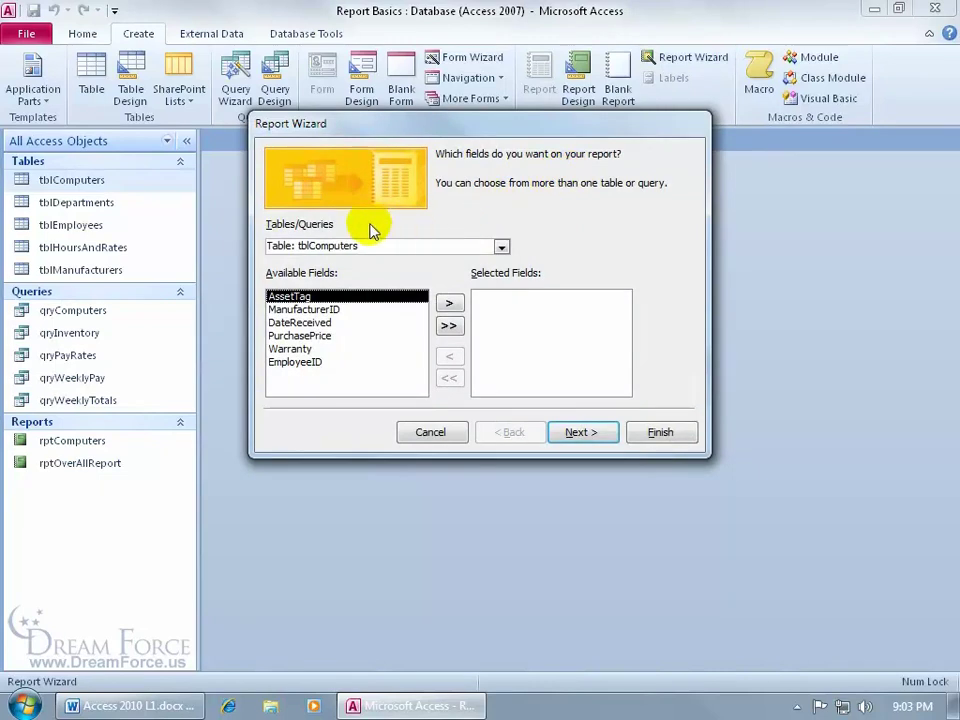
pyautogui.click(499, 247)
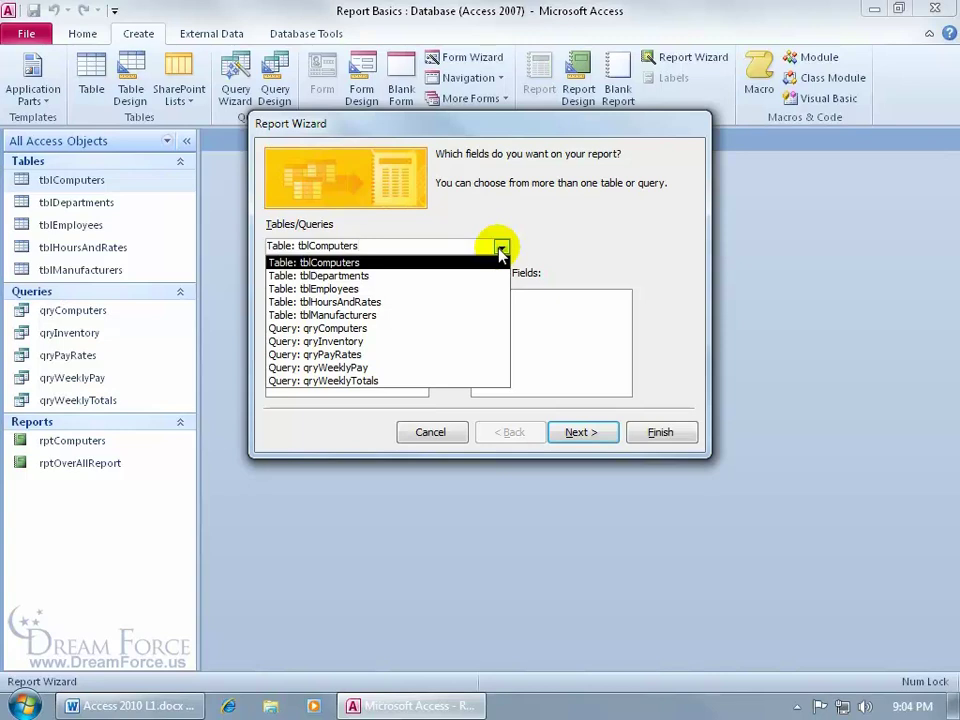
pyautogui.click(345, 275)
pyautogui.doubleClick(293, 296)
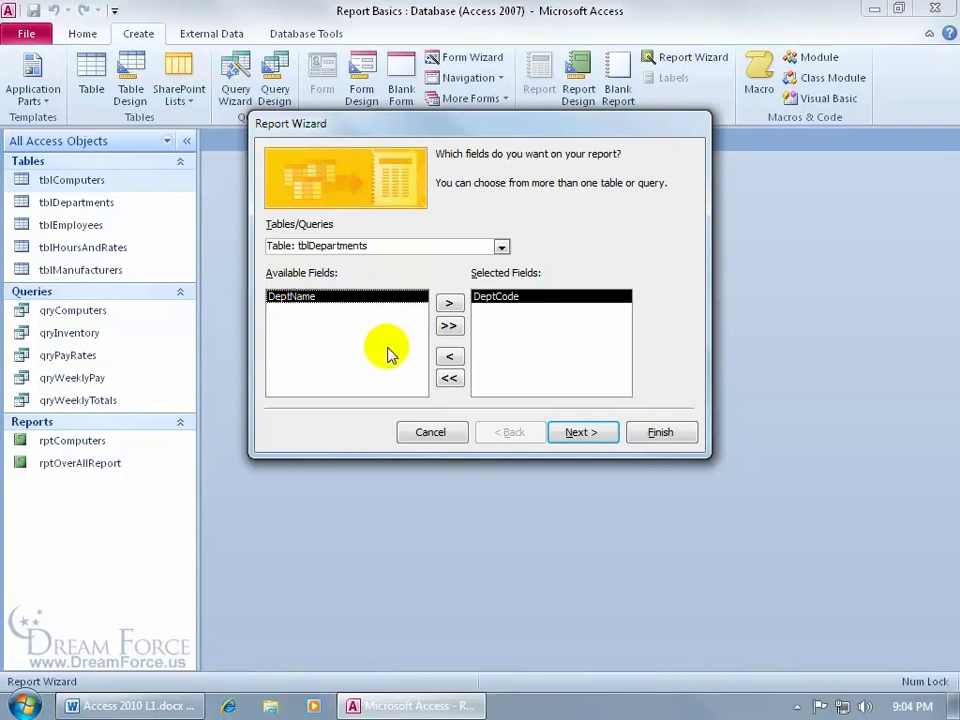
# Add AssetTag, ManufacturerID, DateReceived and PurchasePrice from tblComputers, then go to the next page
pyautogui.click(500, 247)
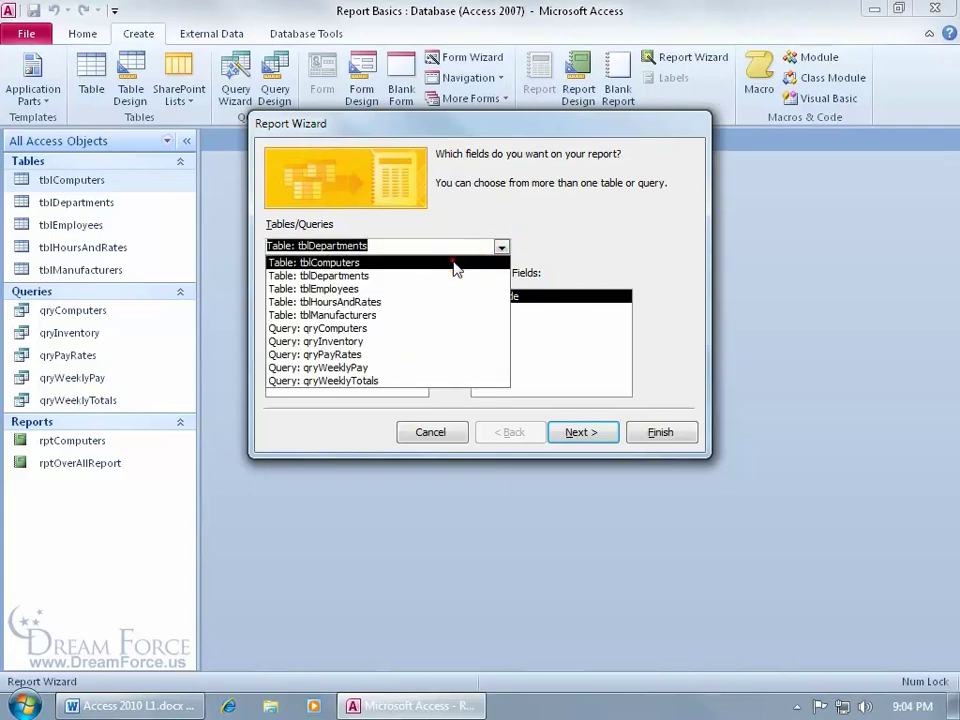
pyautogui.click(454, 262)
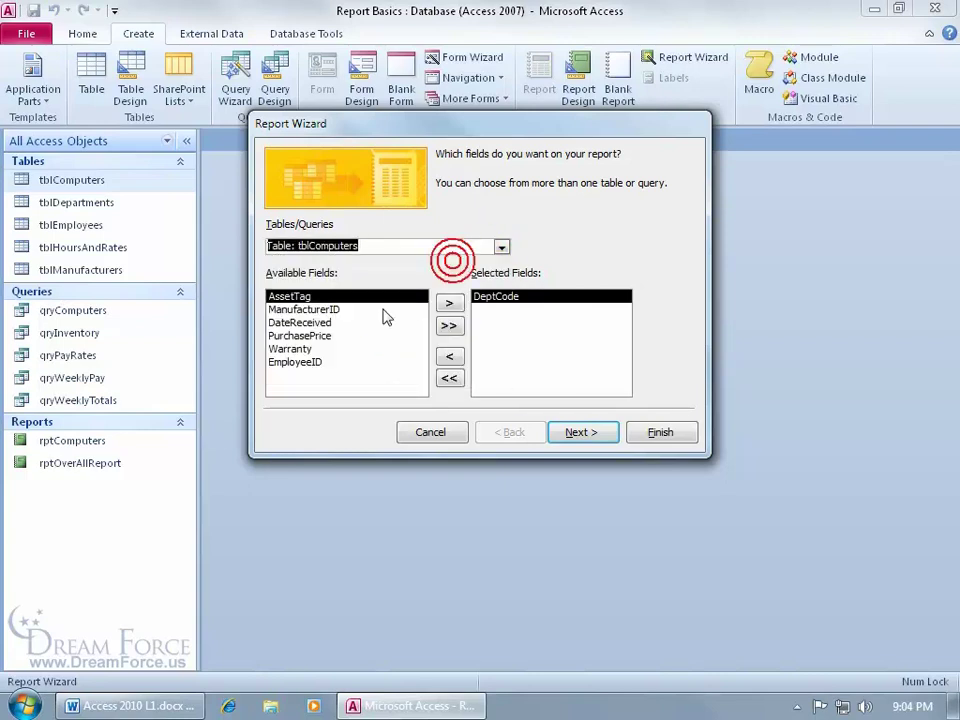
pyautogui.doubleClick(313, 298)
pyautogui.doubleClick(313, 298)
pyautogui.doubleClick(313, 298)
pyautogui.doubleClick(313, 298)
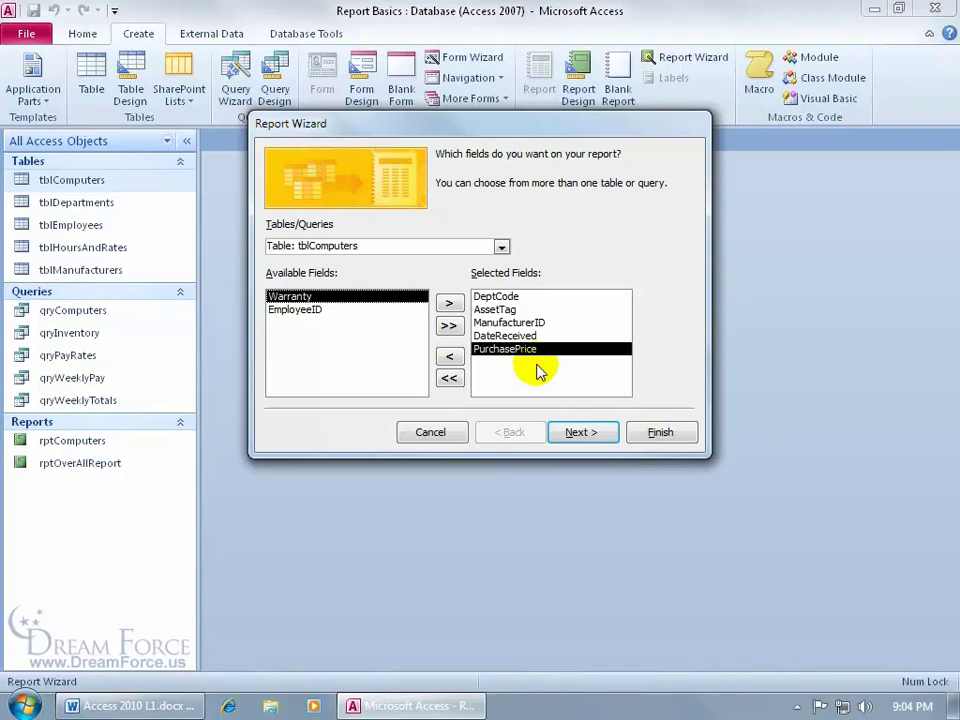
pyautogui.click(581, 432)
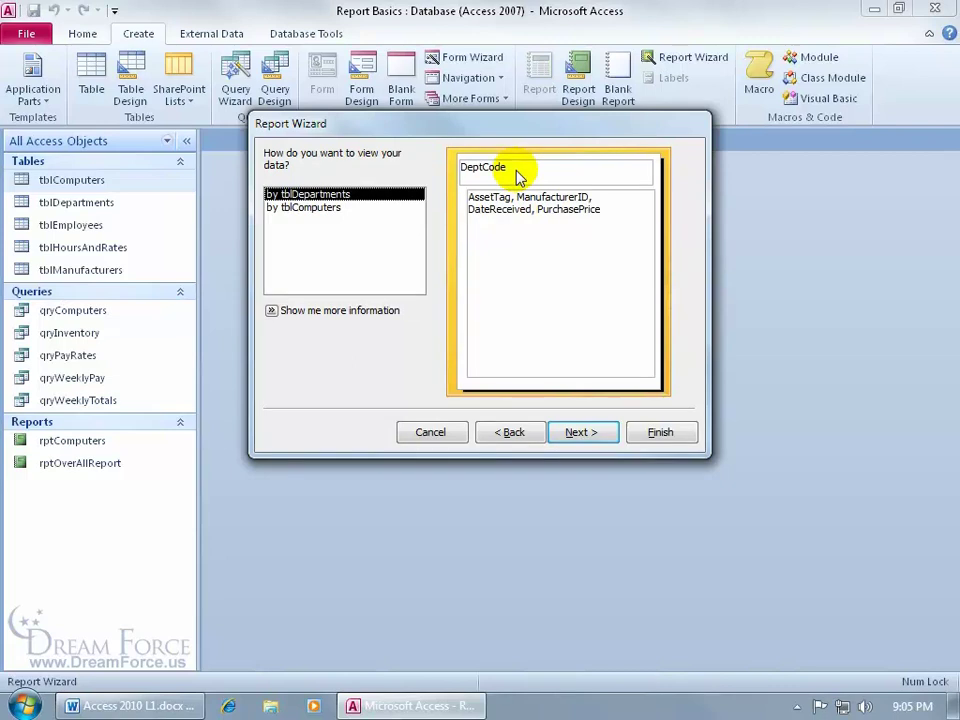
# Choose to view the data by tblDepartments in the wizard
pyautogui.click(316, 208)
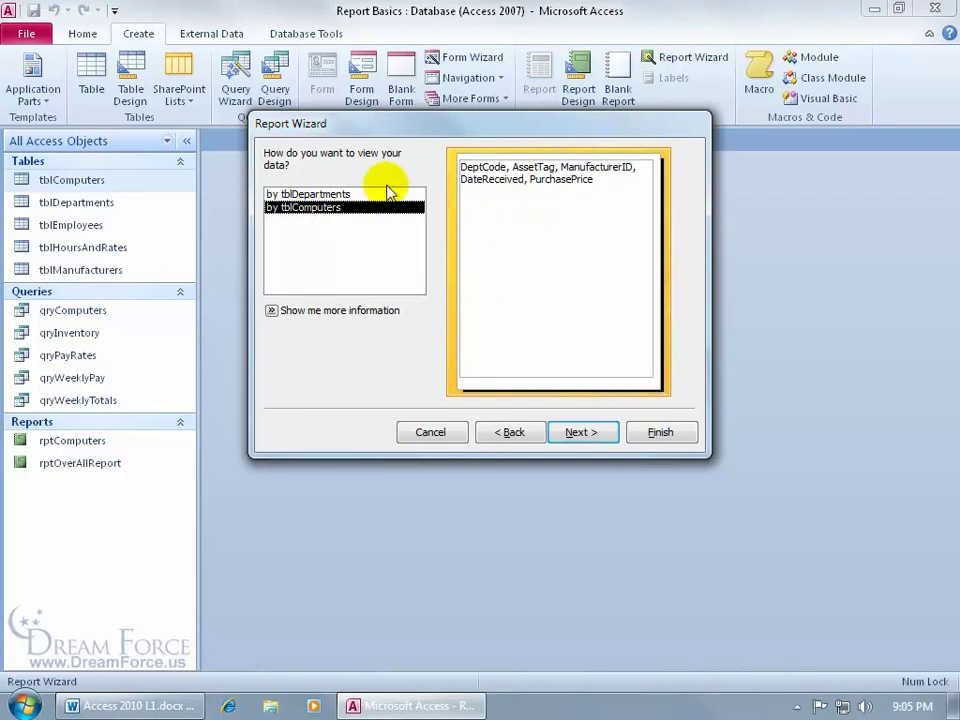
pyautogui.click(340, 194)
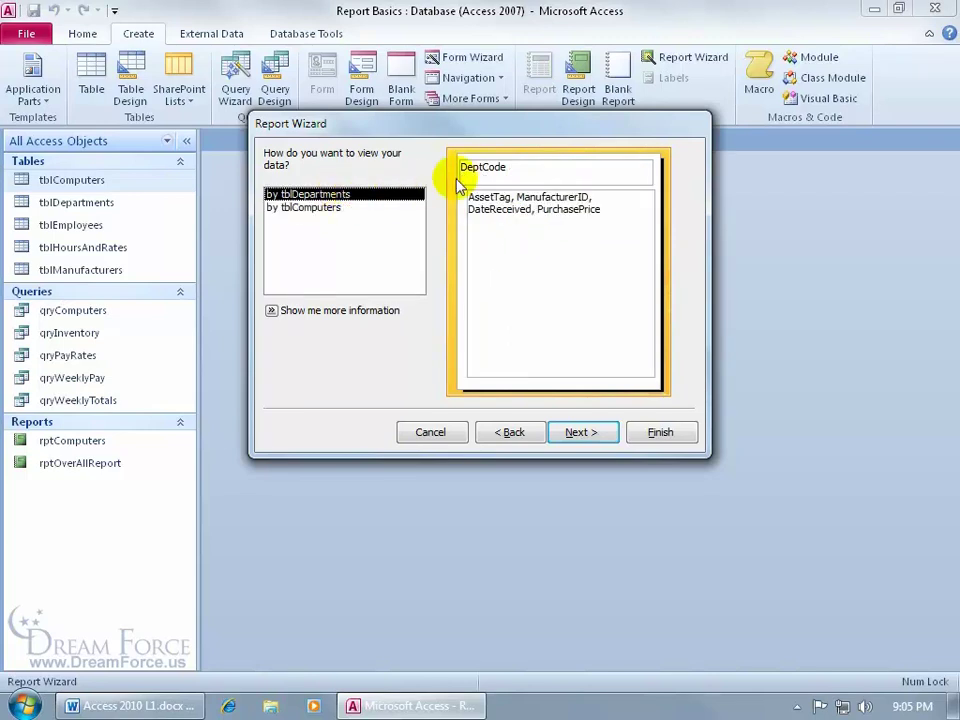
pyautogui.click(579, 431)
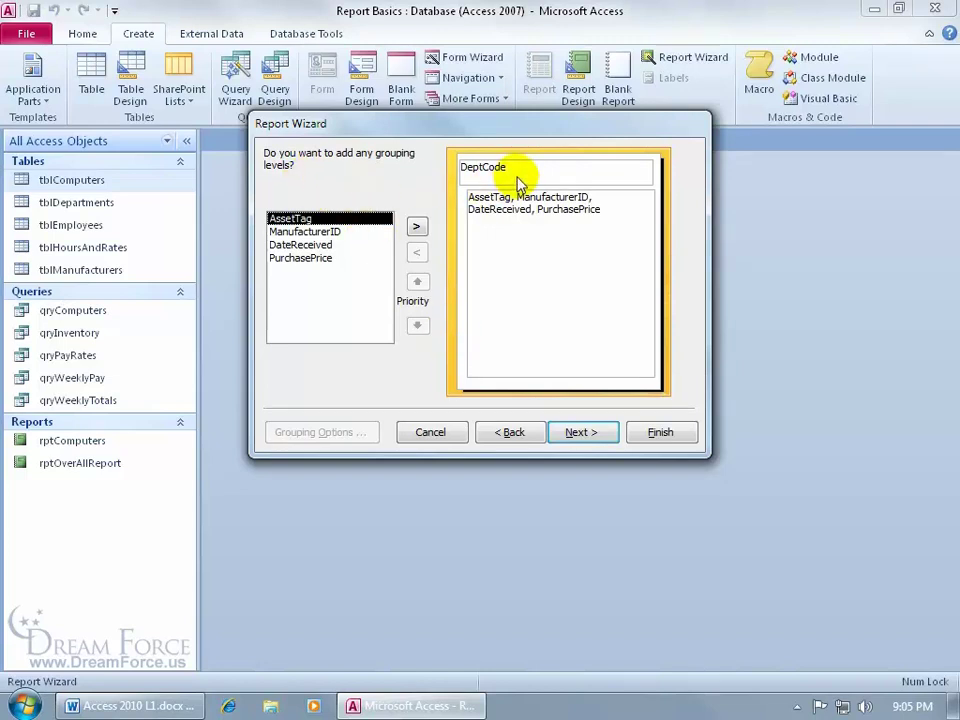
# Try ManufacturerID as a grouping level, then remove it so DeptCode is the only grouping
pyautogui.click(333, 233)
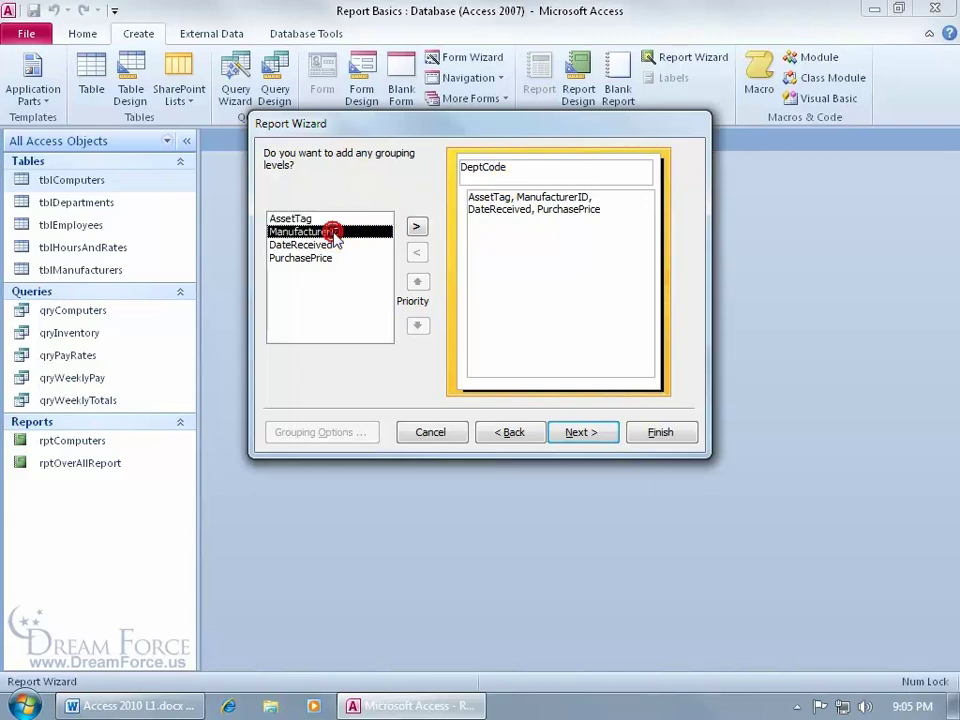
pyautogui.doubleClick(336, 236)
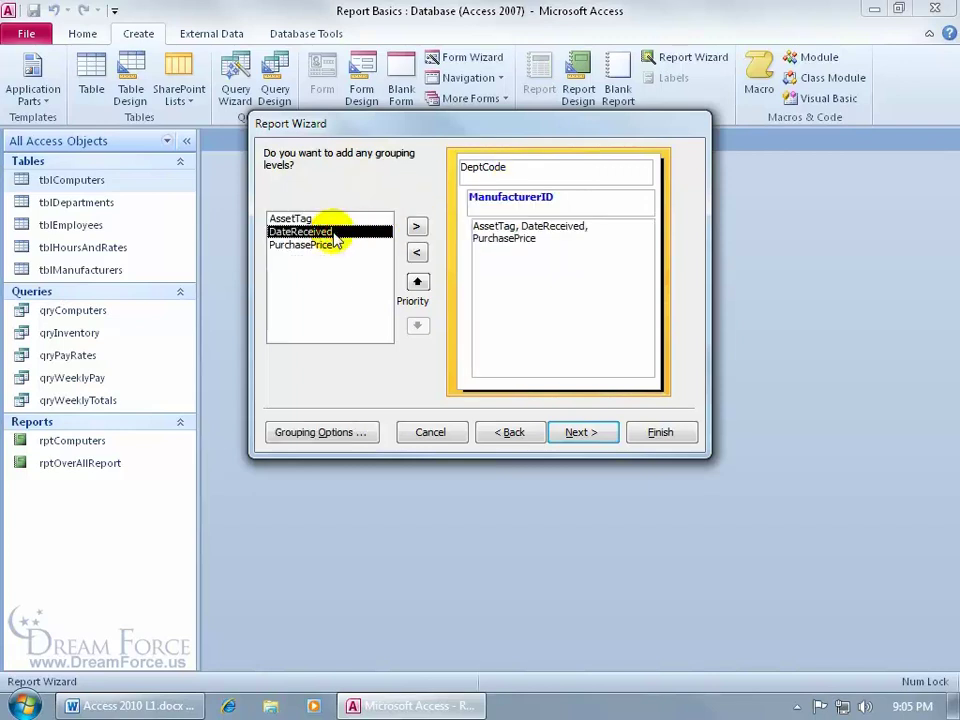
pyautogui.click(417, 252)
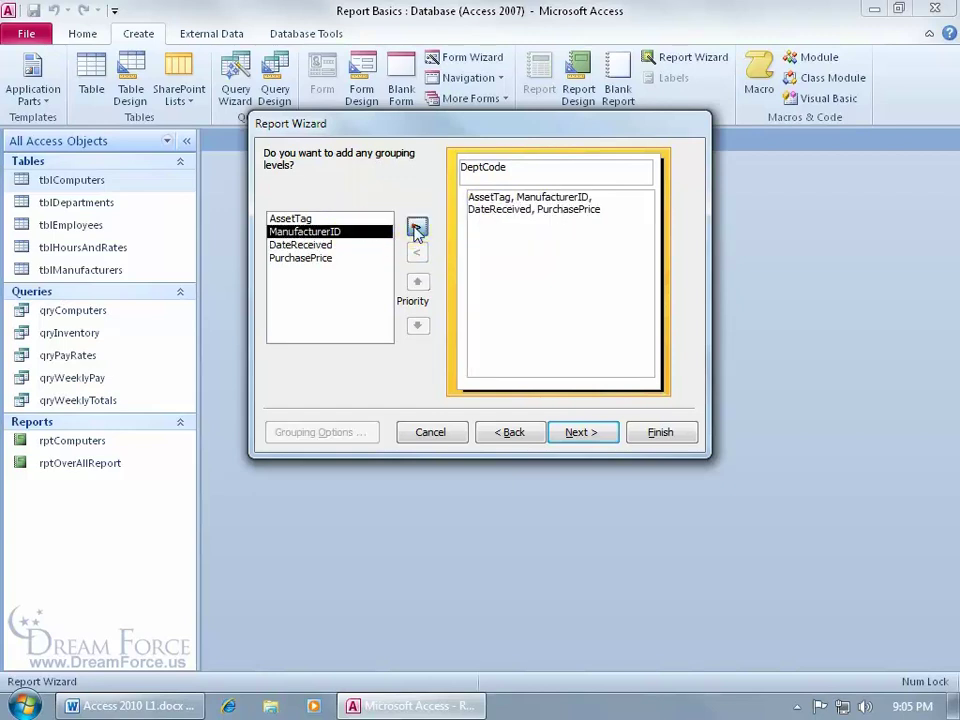
pyautogui.click(417, 226)
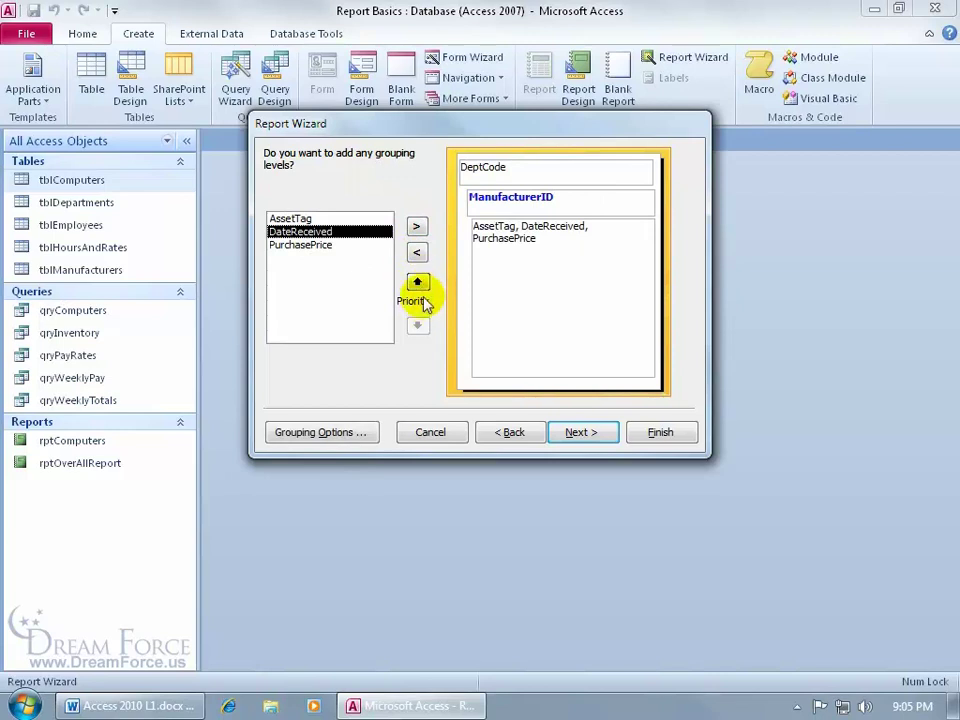
pyautogui.click(418, 284)
pyautogui.click(418, 325)
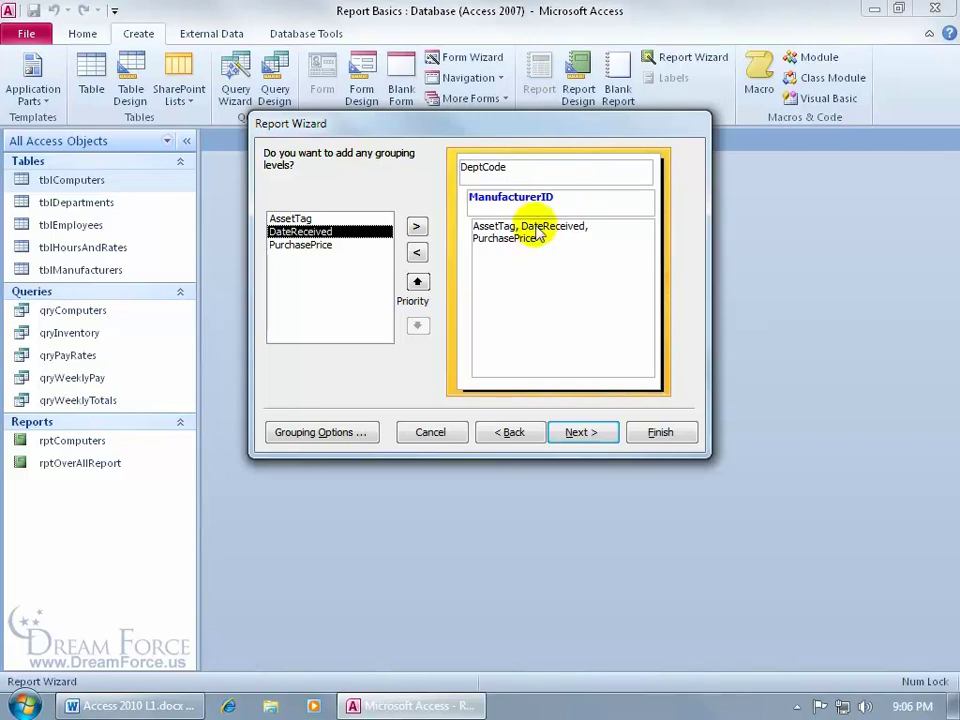
pyautogui.doubleClick(539, 200)
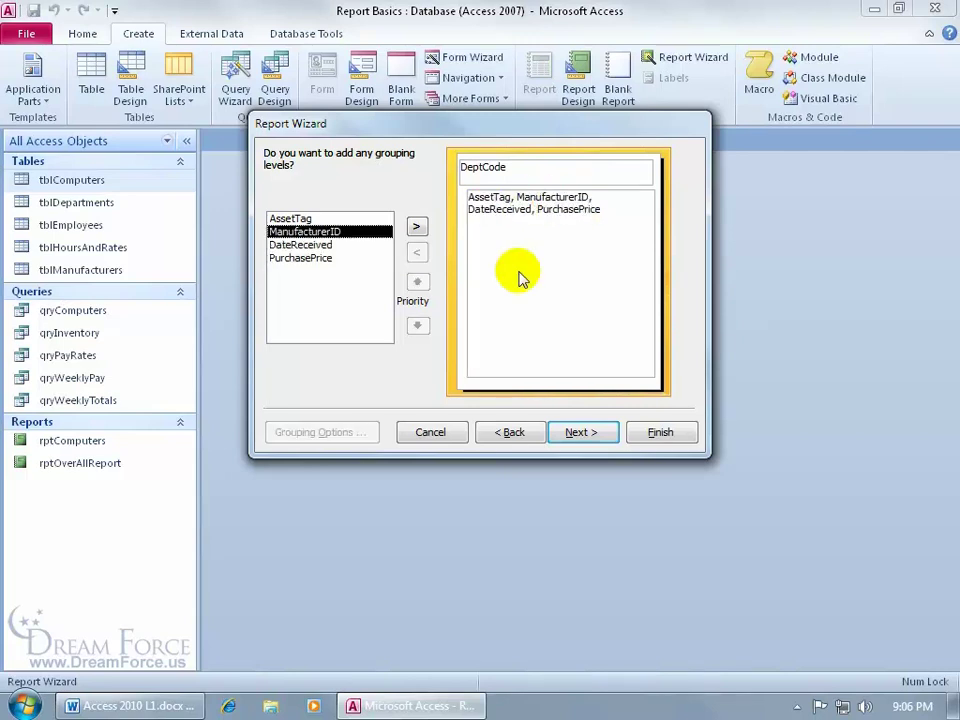
pyautogui.click(575, 432)
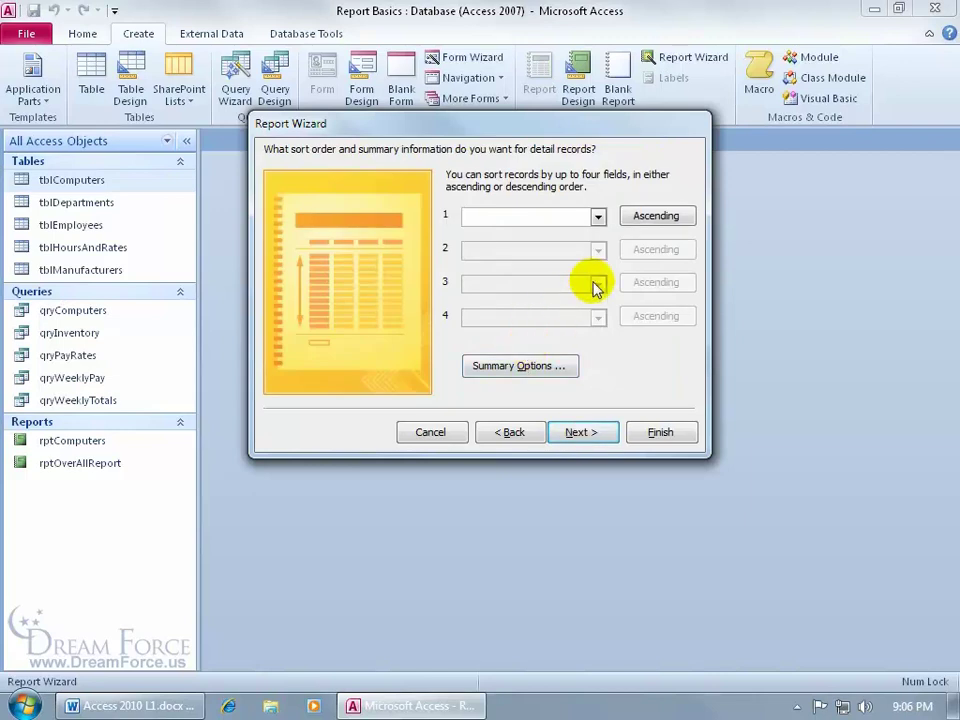
# Leave the detail records unsorted, with the sort order set back to ascending
pyautogui.click(598, 217)
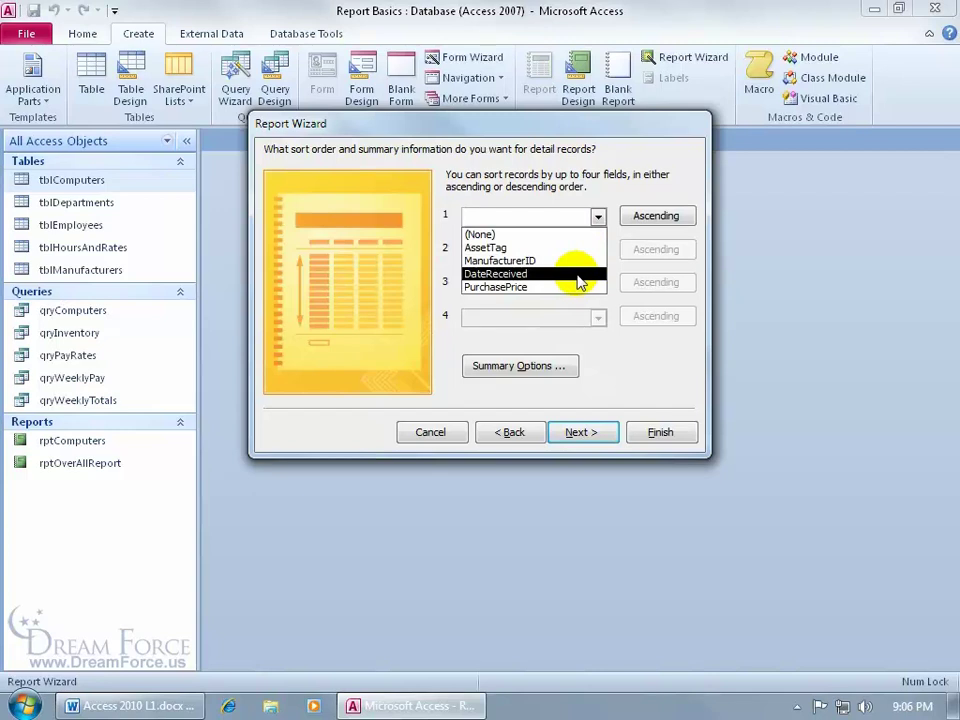
pyautogui.click(626, 220)
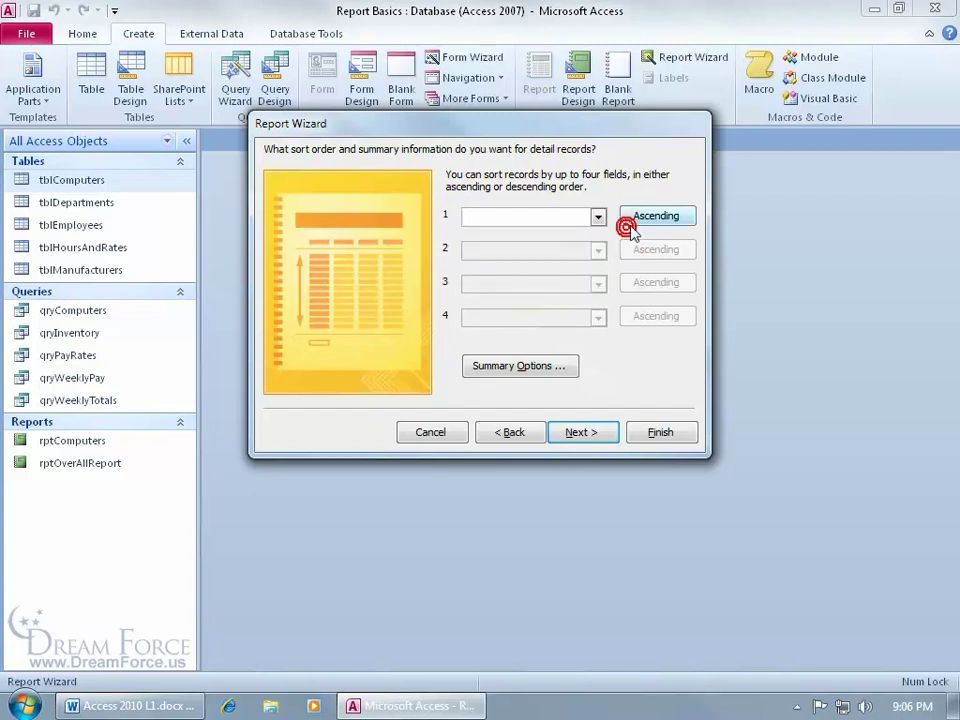
pyautogui.click(643, 225)
pyautogui.click(637, 217)
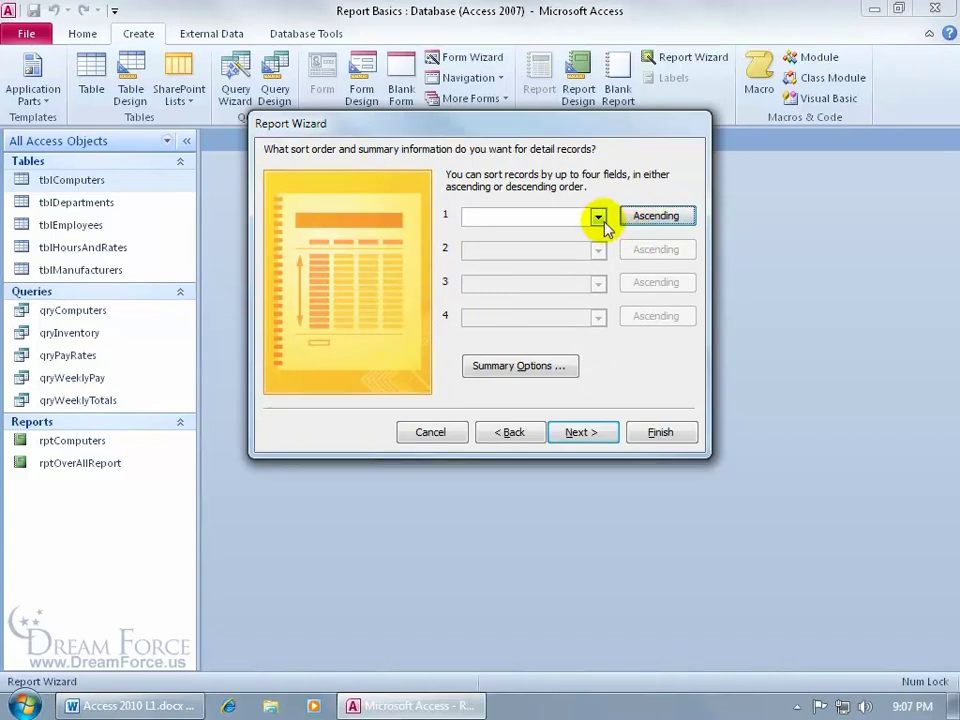
# Add a Sum summary for PurchasePrice and advance to the layout step
pyautogui.click(535, 367)
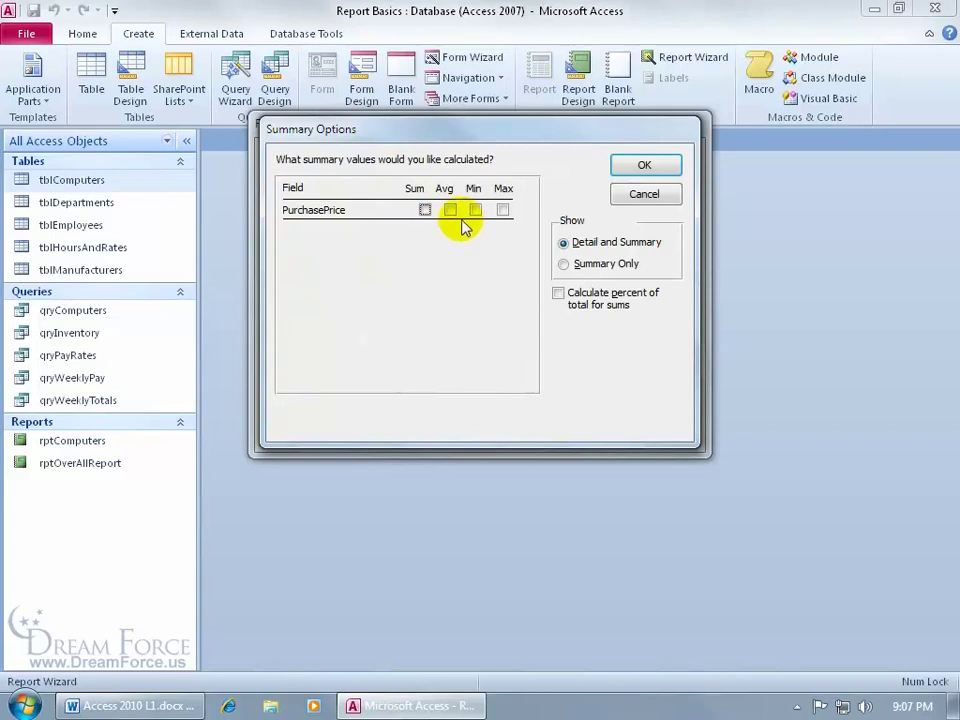
pyautogui.click(426, 211)
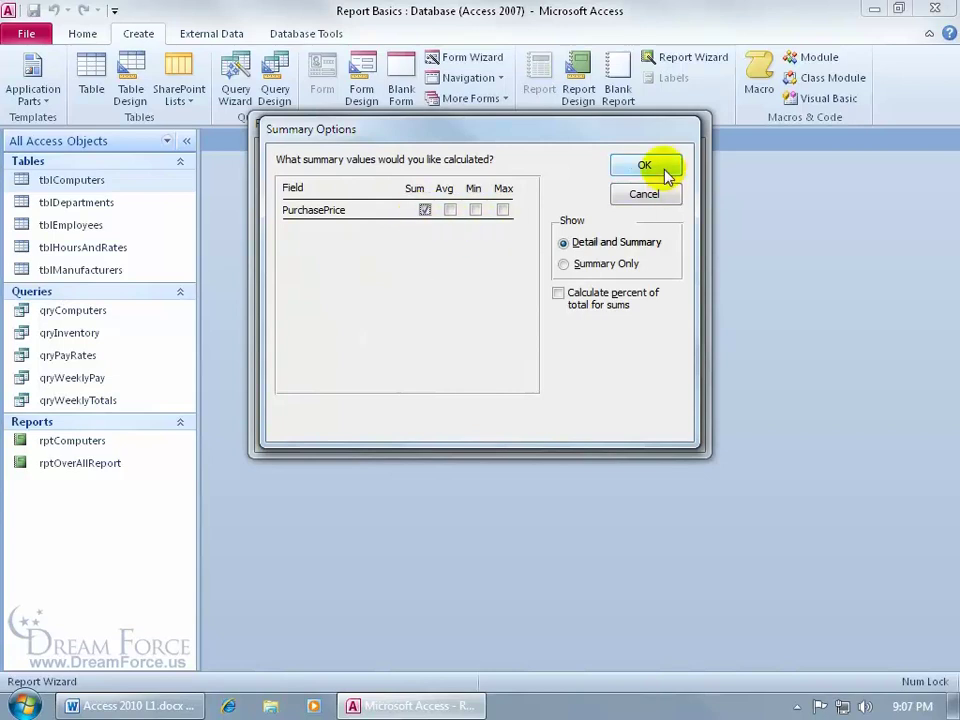
pyautogui.click(661, 168)
pyautogui.click(578, 432)
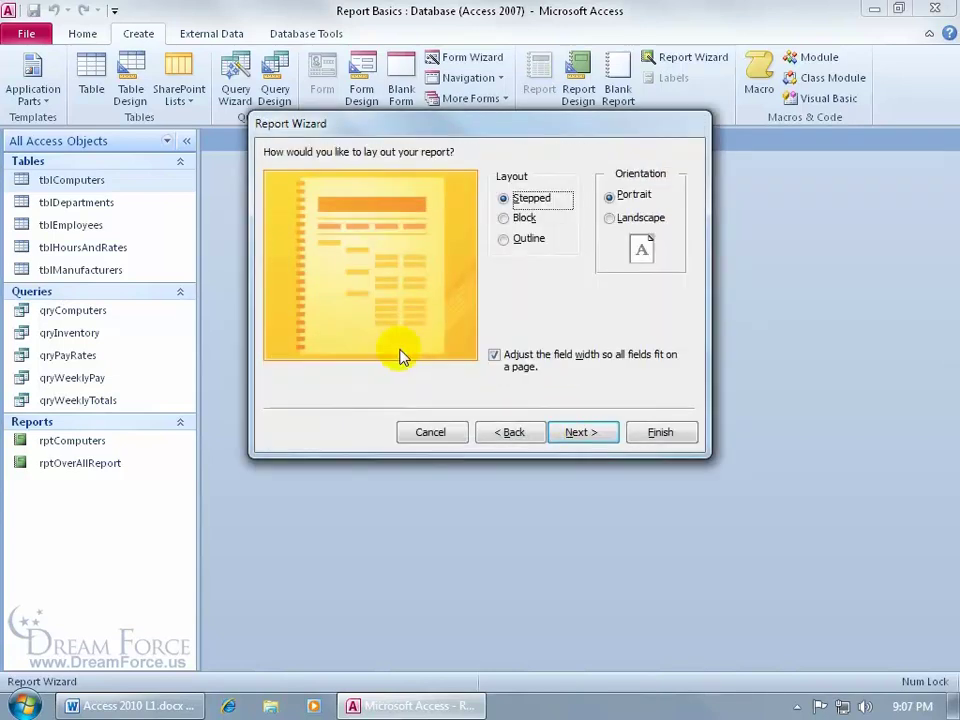
# Compare the Block and Outline layouts, then keep the Stepped layout
pyautogui.click(505, 219)
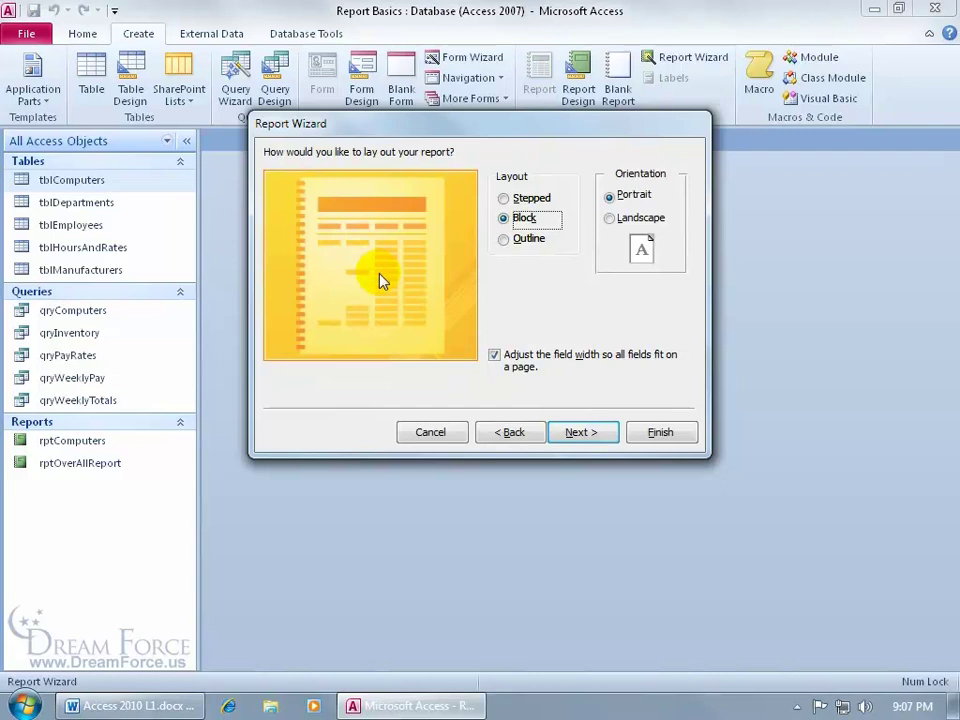
pyautogui.click(504, 240)
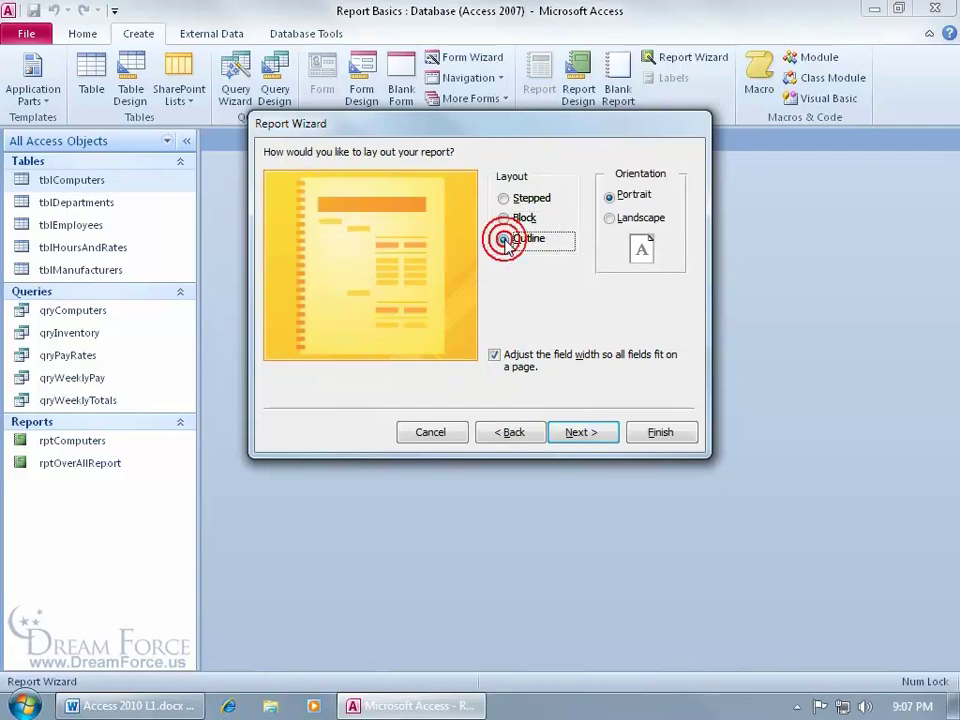
pyautogui.click(504, 198)
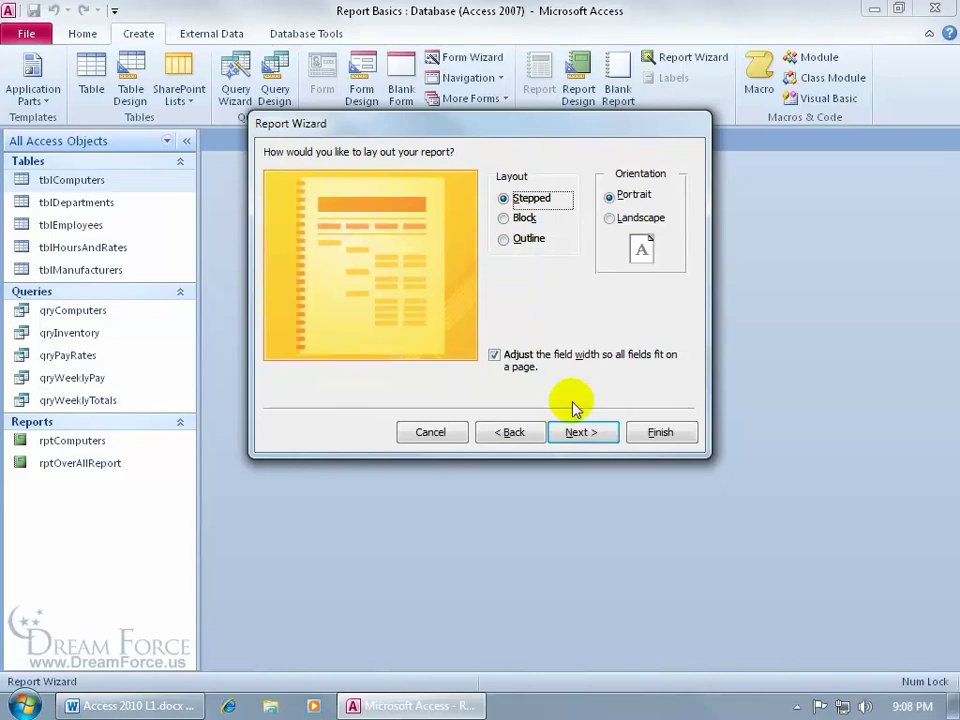
pyautogui.click(580, 432)
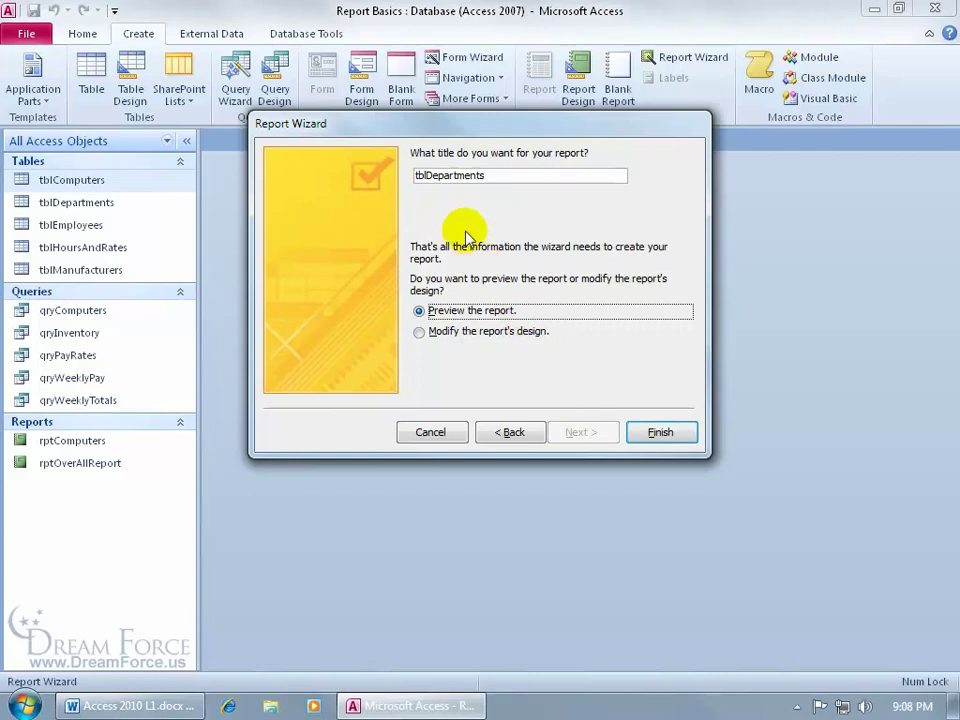
# Retitle the report from tblDepartments to rptPurchasingInfo
pyautogui.moveTo(427, 177); pyautogui.dragTo(407, 177)
pyautogui.write('rpt')
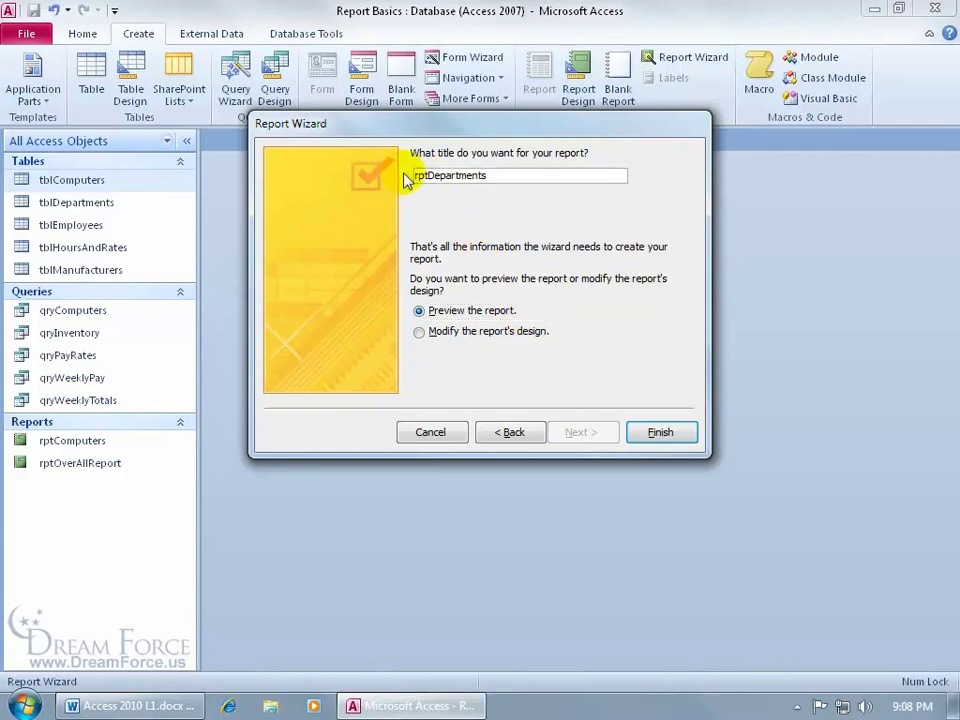
pyautogui.moveTo(431, 175); pyautogui.dragTo(510, 176)
pyautogui.write('PurchasingInfo')
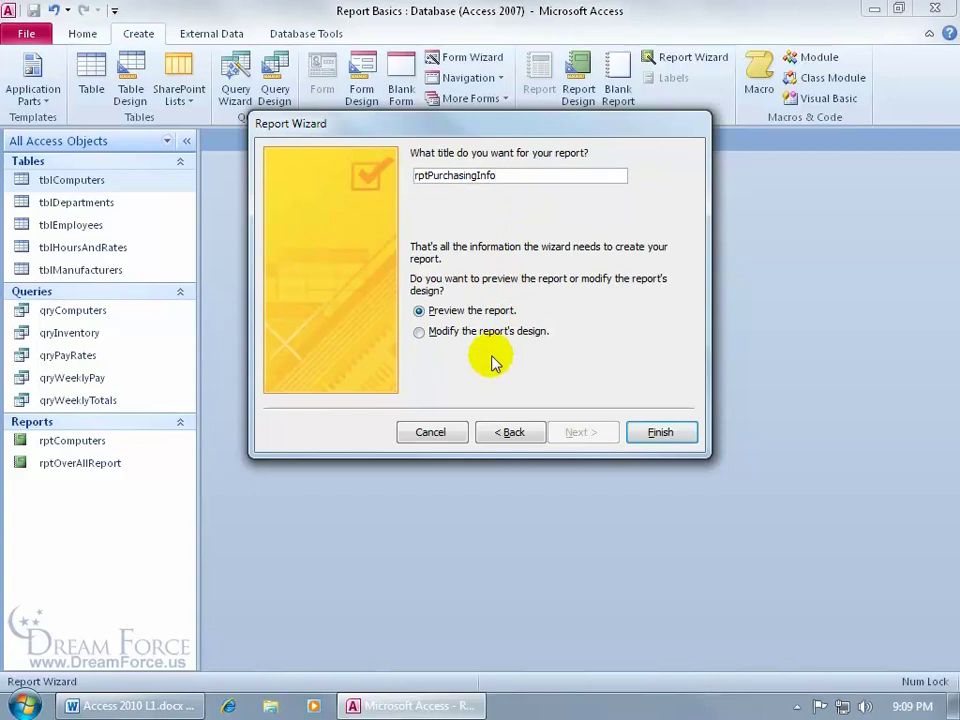
# Finish the wizard and scroll through page 1 of the rptPurchasingInfo Print Preview
pyautogui.click(658, 431)
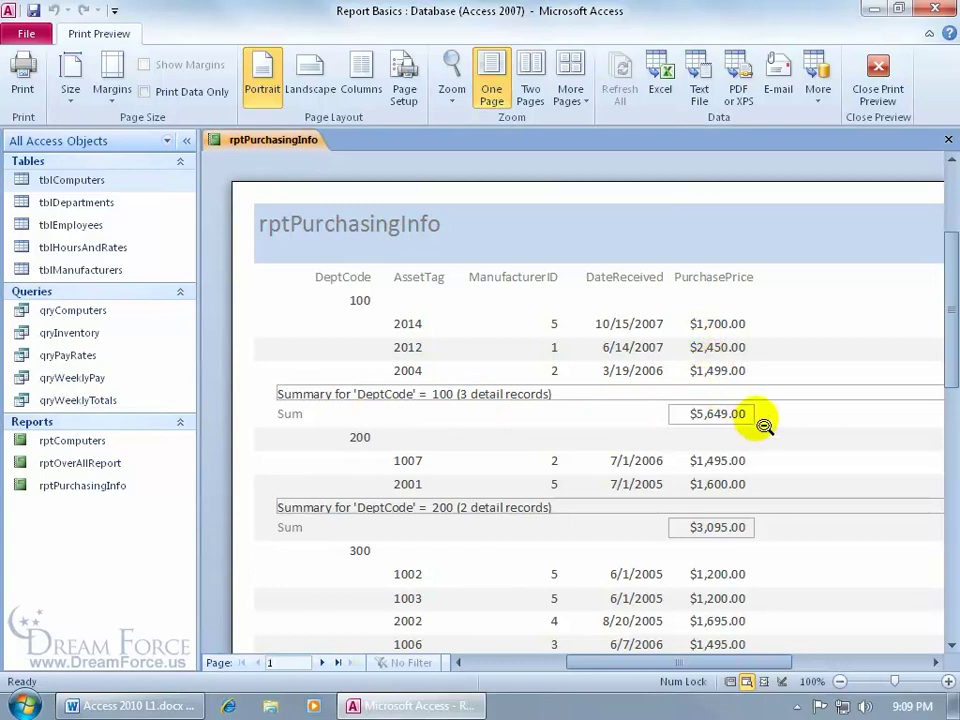
pyautogui.moveTo(950, 327); pyautogui.dragTo(938, 505)
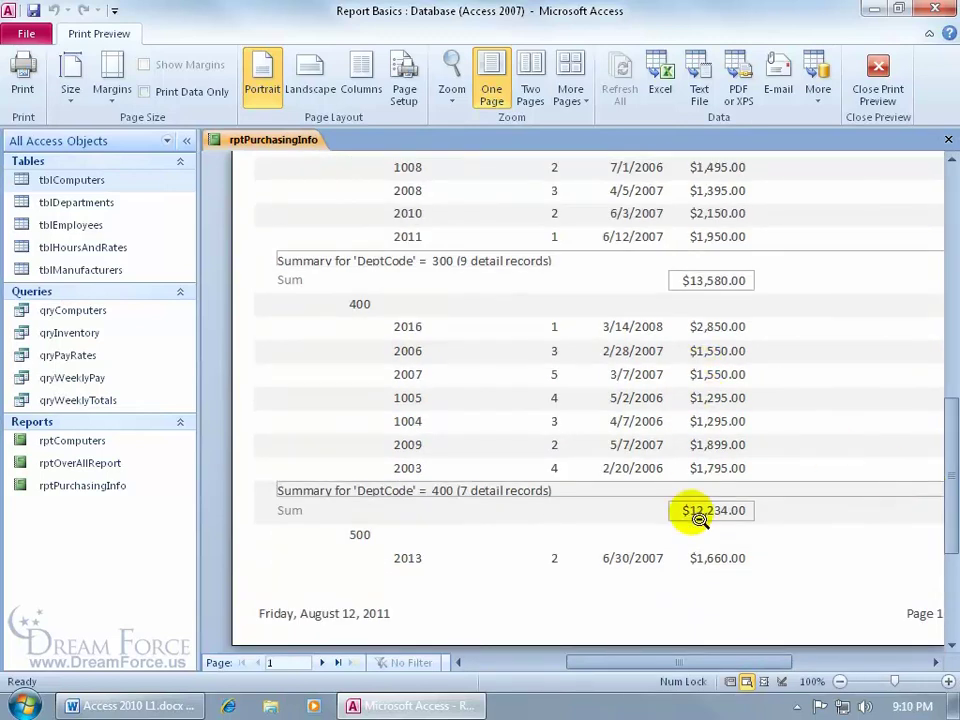
pyautogui.moveTo(679, 662); pyautogui.dragTo(720, 668)
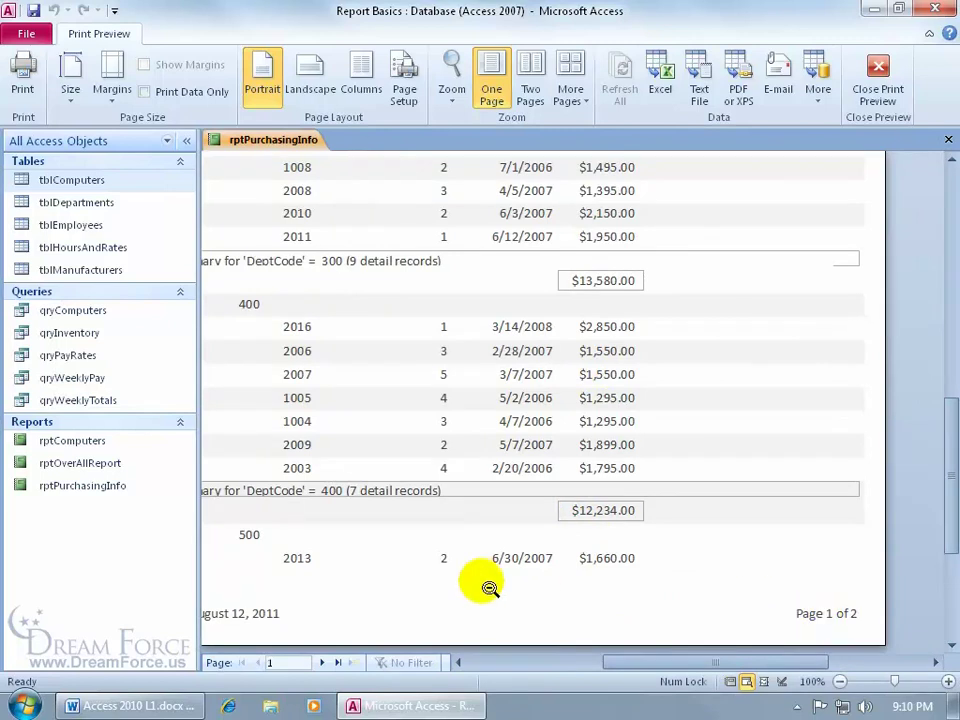
# Go to page 2 of the preview and scroll to the $40,417.00 Grand Total
pyautogui.click(321, 662)
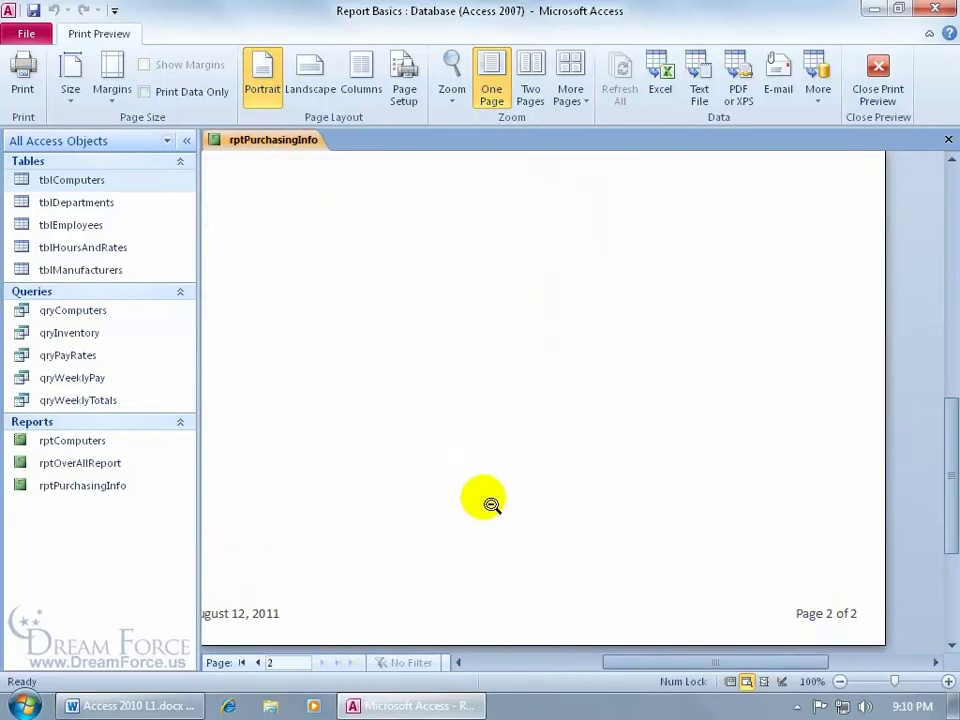
pyautogui.moveTo(953, 443); pyautogui.dragTo(950, 272)
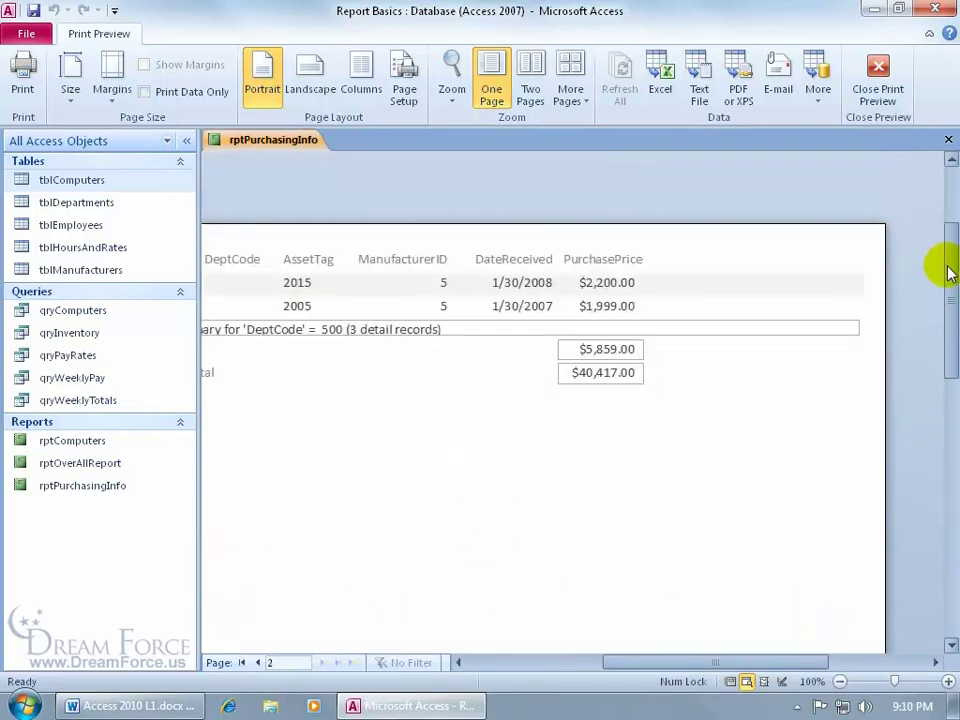
pyautogui.moveTo(634, 662); pyautogui.dragTo(598, 662)
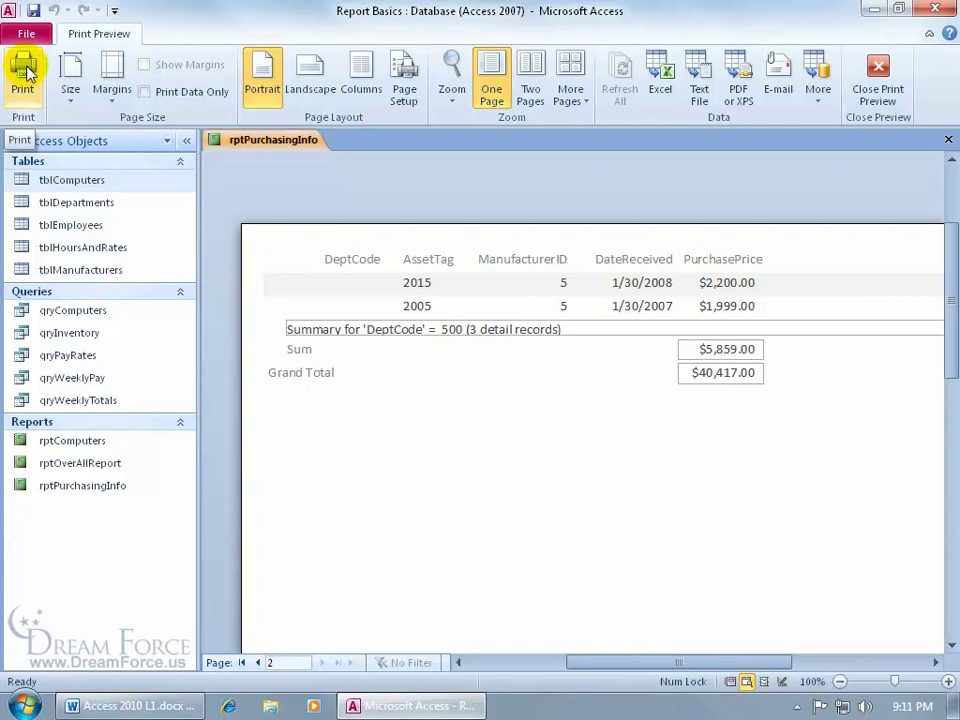
# Close the preview, scroll rptPurchasingInfo in Report View, then switch it to Design View
pyautogui.click(877, 80)
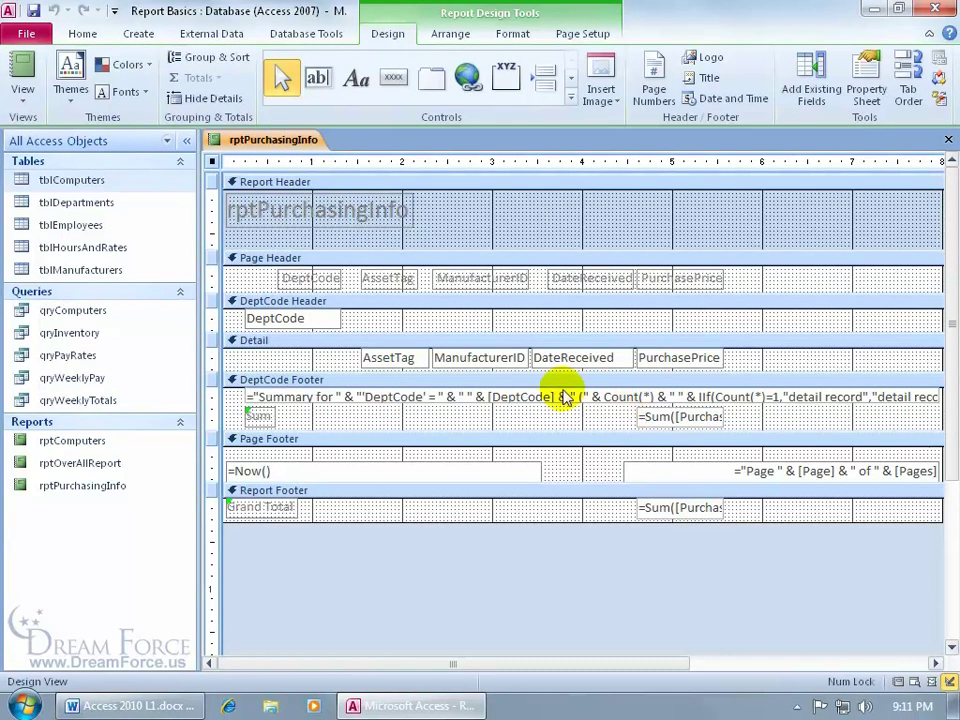
pyautogui.rightClick(256, 142)
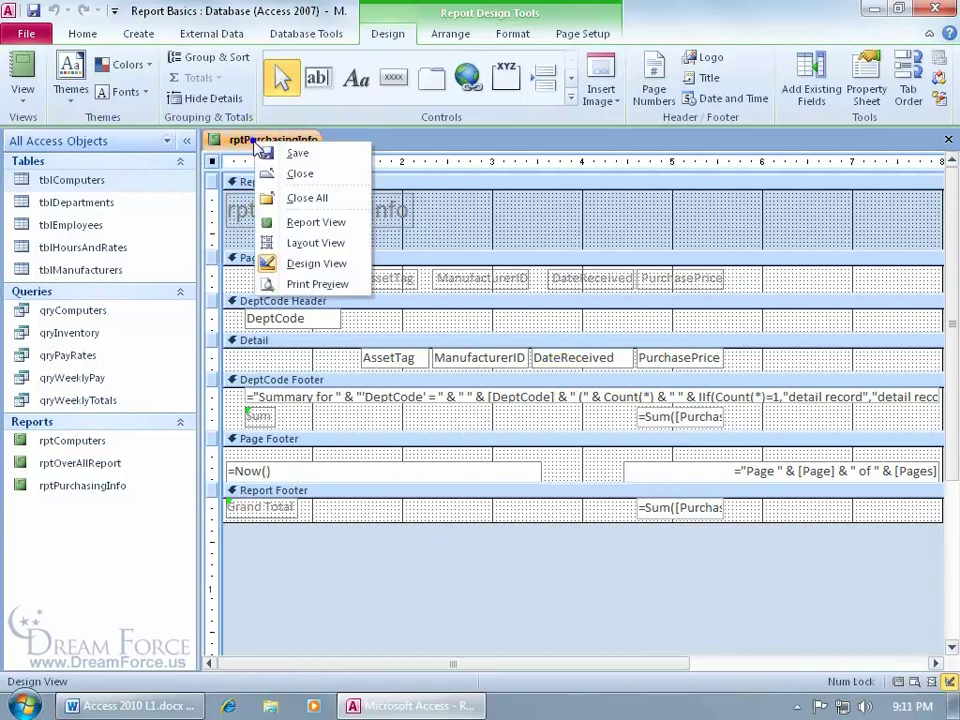
pyautogui.click(315, 224)
pyautogui.moveTo(953, 298); pyautogui.dragTo(936, 553)
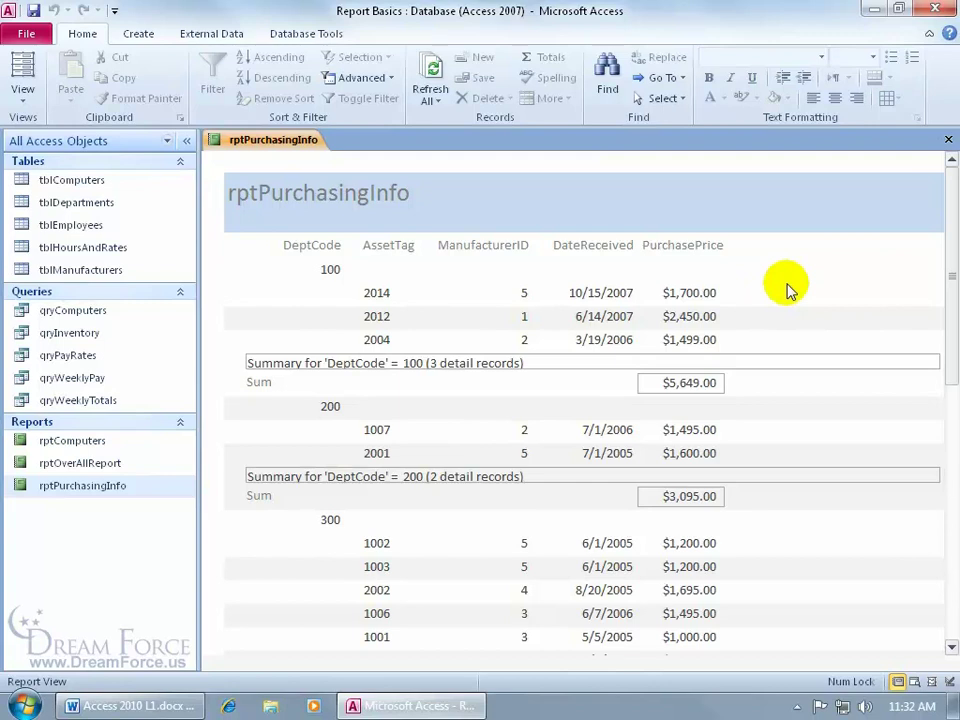
pyautogui.rightClick(787, 288)
pyautogui.click(806, 331)
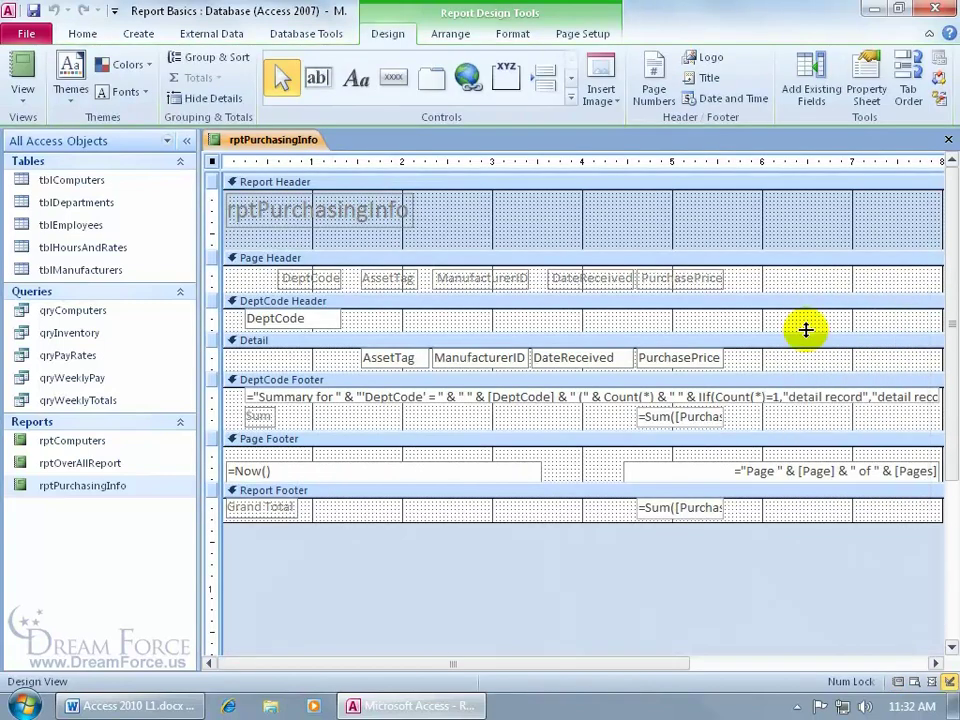
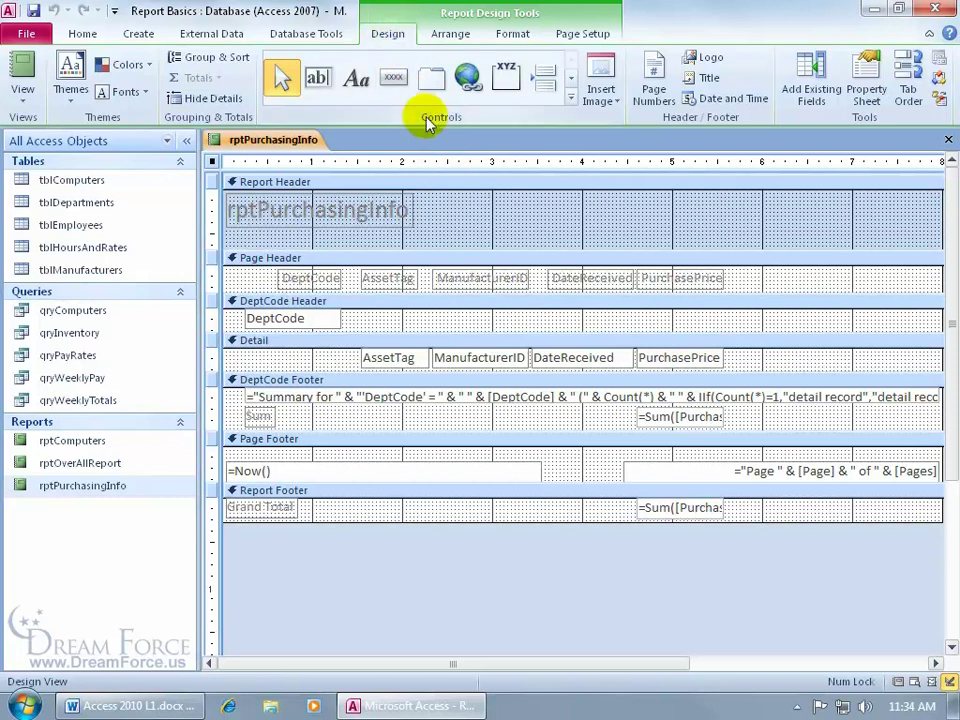
# Place a new unbound text box in the Detail section, right of PurchasePrice
pyautogui.click(318, 84)
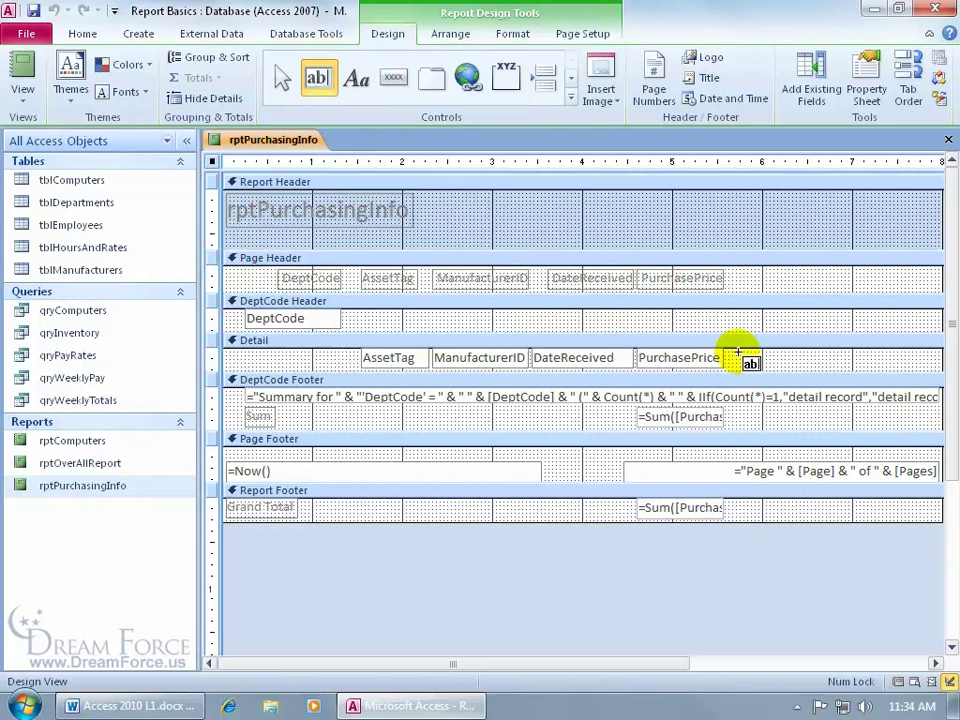
pyautogui.click(737, 353)
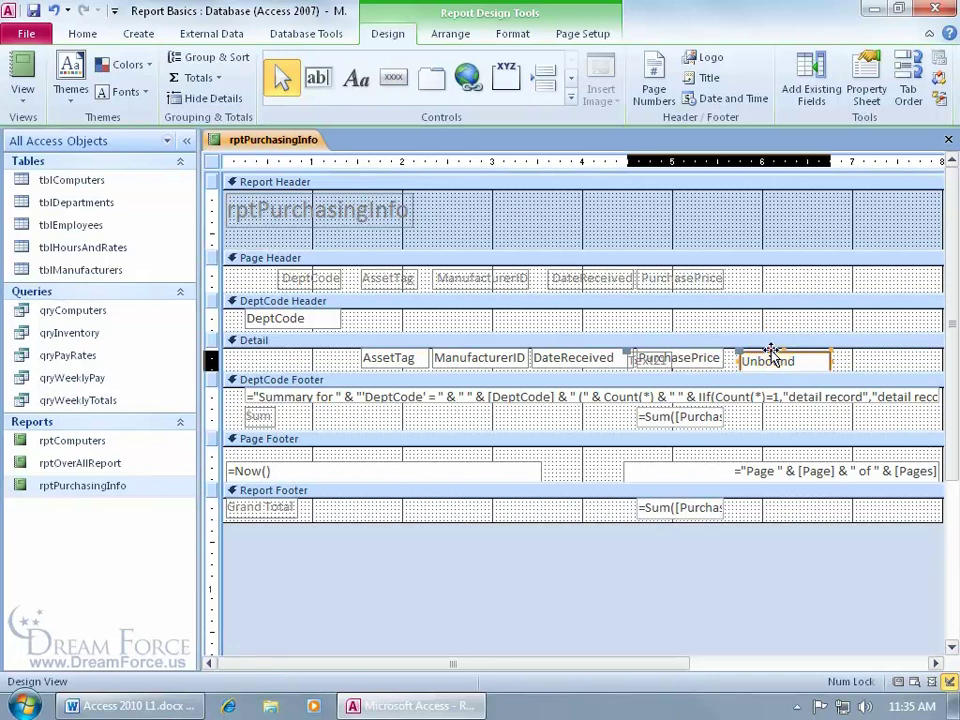
# Bring up the Property Sheet for the new Text21 box (1" wide, 5.75" left)
pyautogui.doubleClick(771, 352)
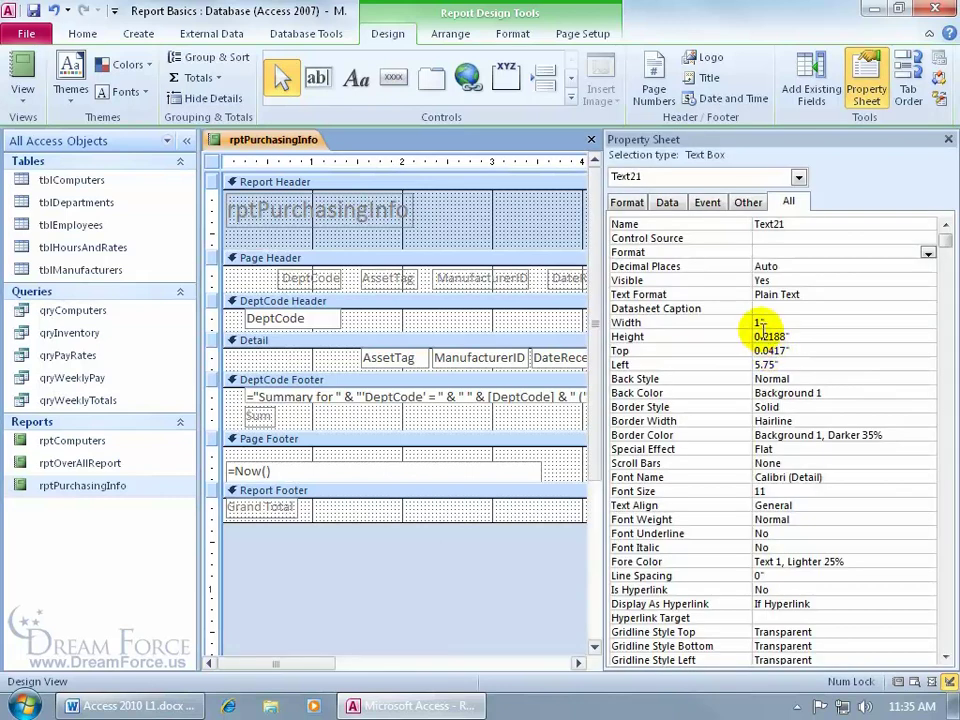
pyautogui.moveTo(603, 277); pyautogui.dragTo(727, 277)
pyautogui.click(948, 140)
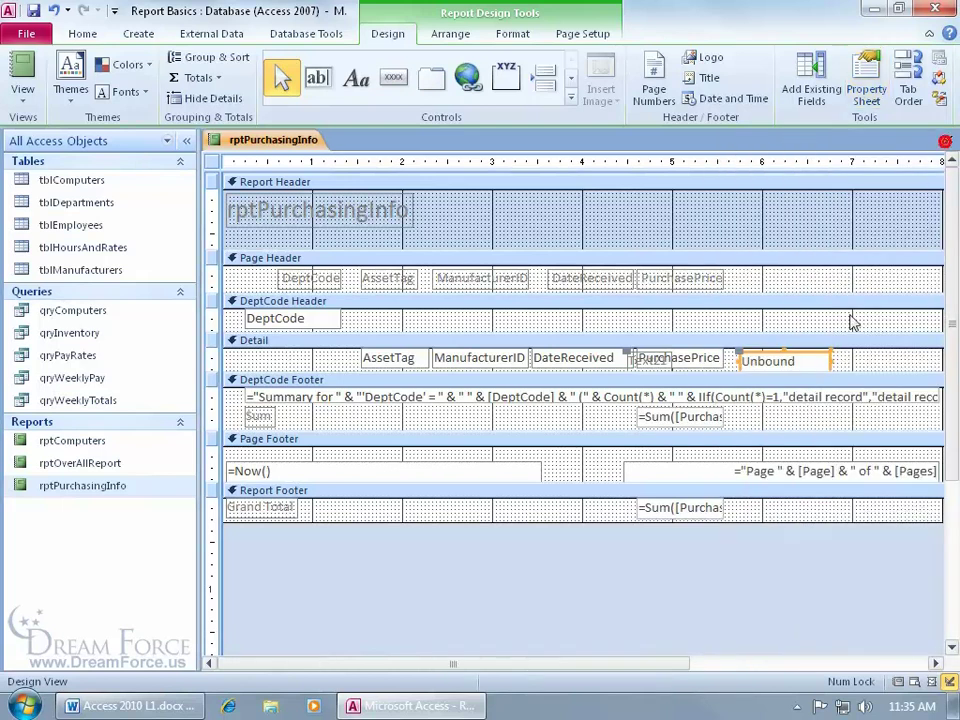
pyautogui.rightClick(772, 353)
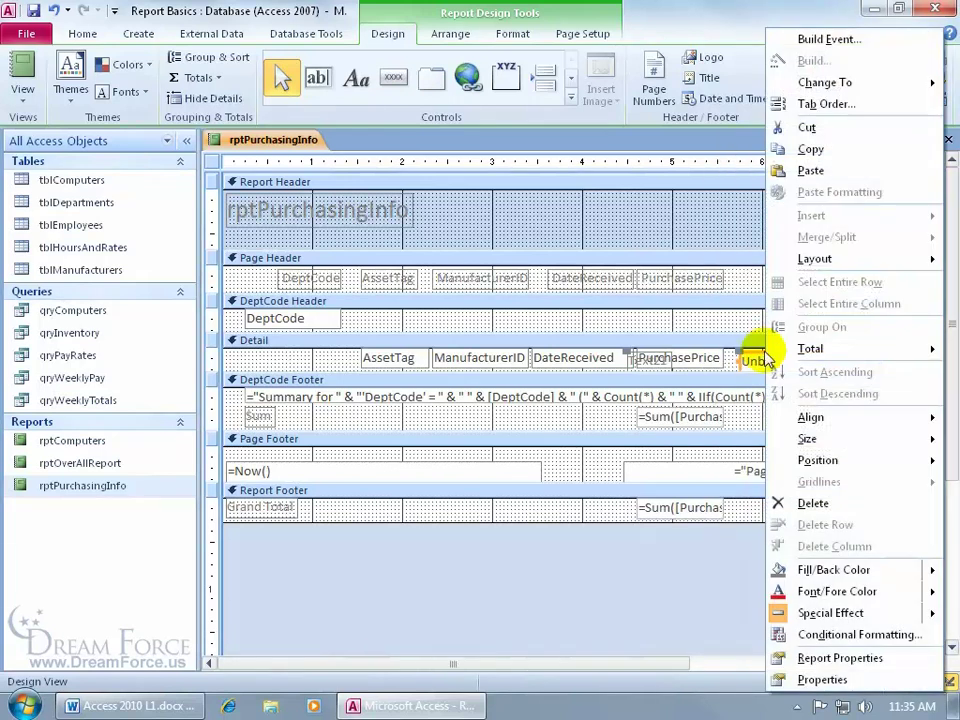
pyautogui.click(821, 679)
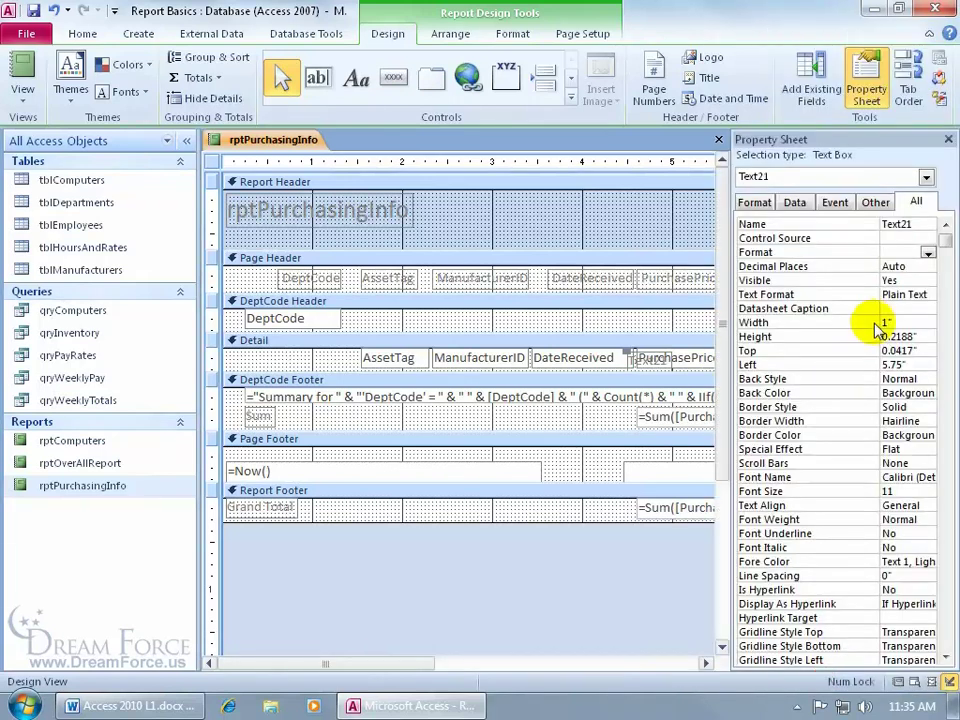
pyautogui.click(948, 140)
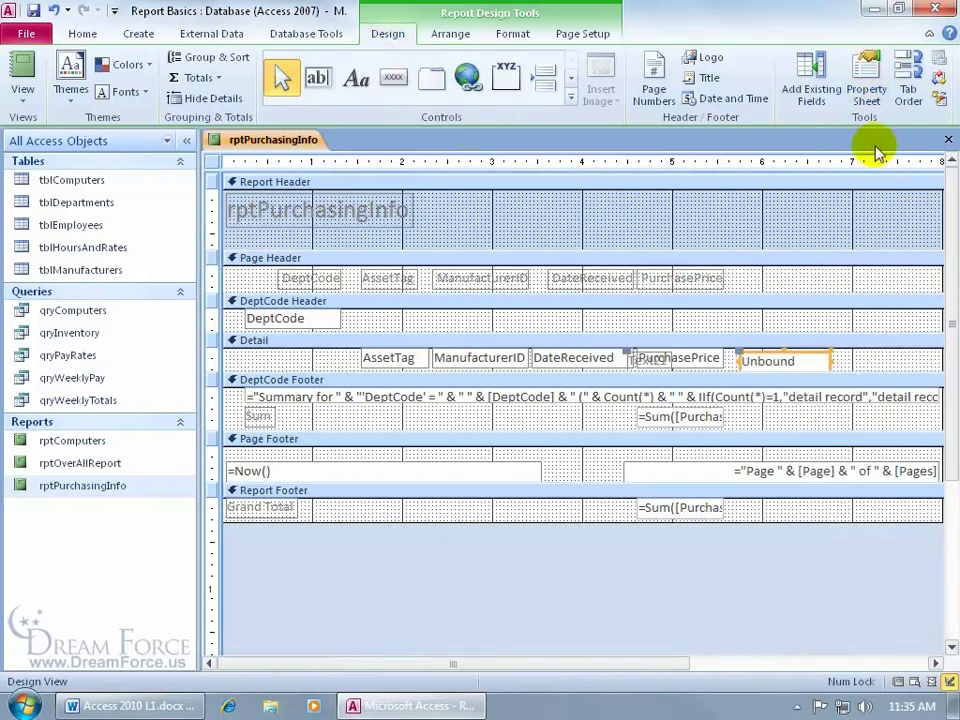
pyautogui.click(866, 88)
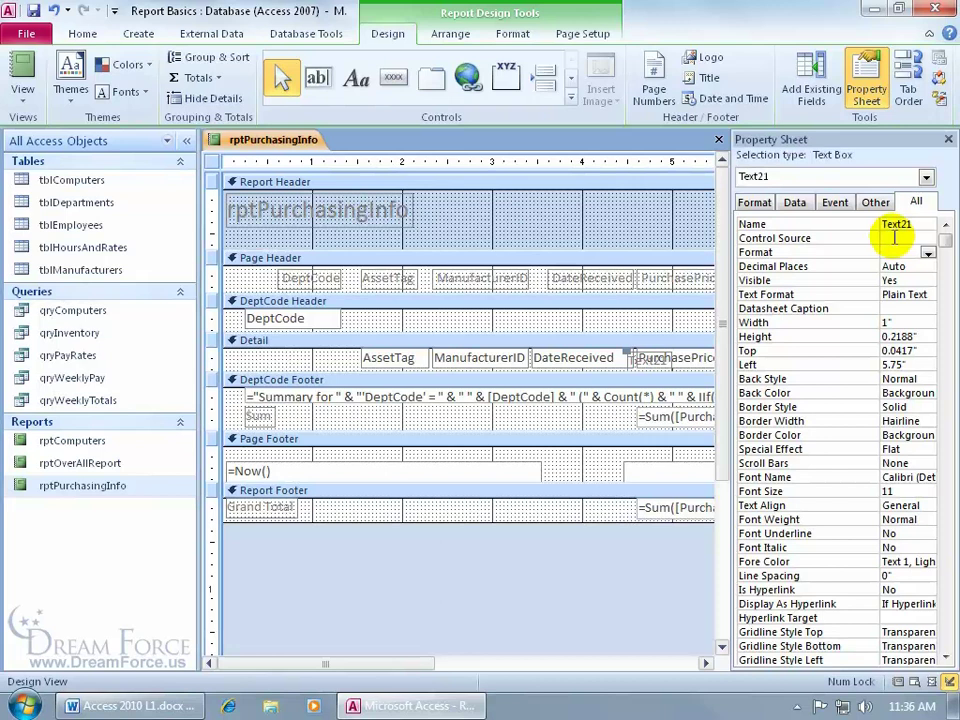
# Launch the Expression Builder from Text21's Control Source property
pyautogui.click(894, 238)
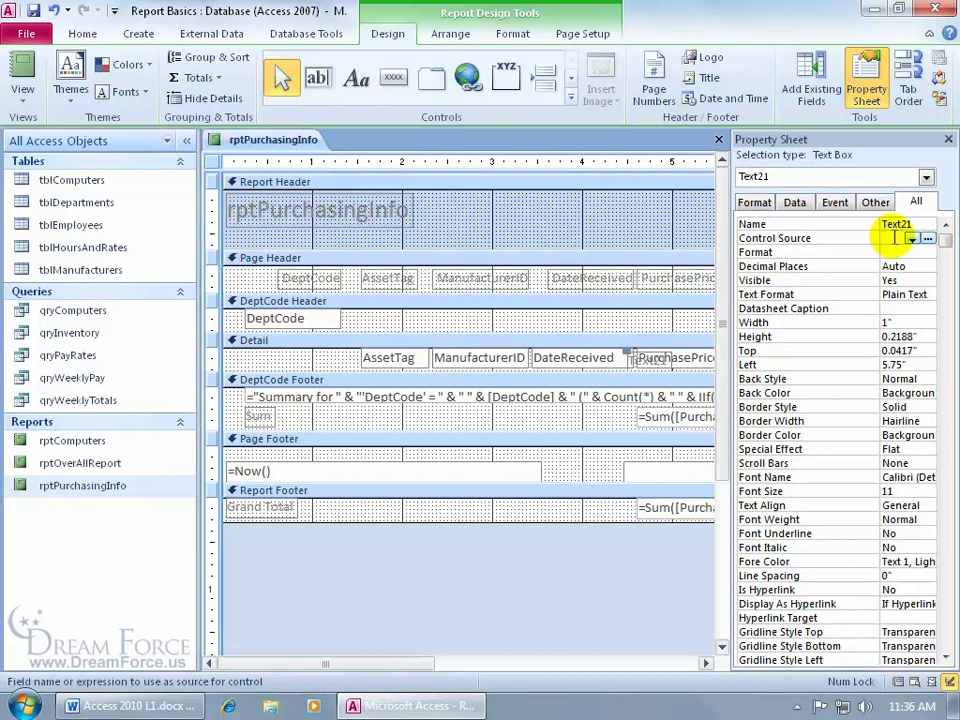
pyautogui.click(928, 238)
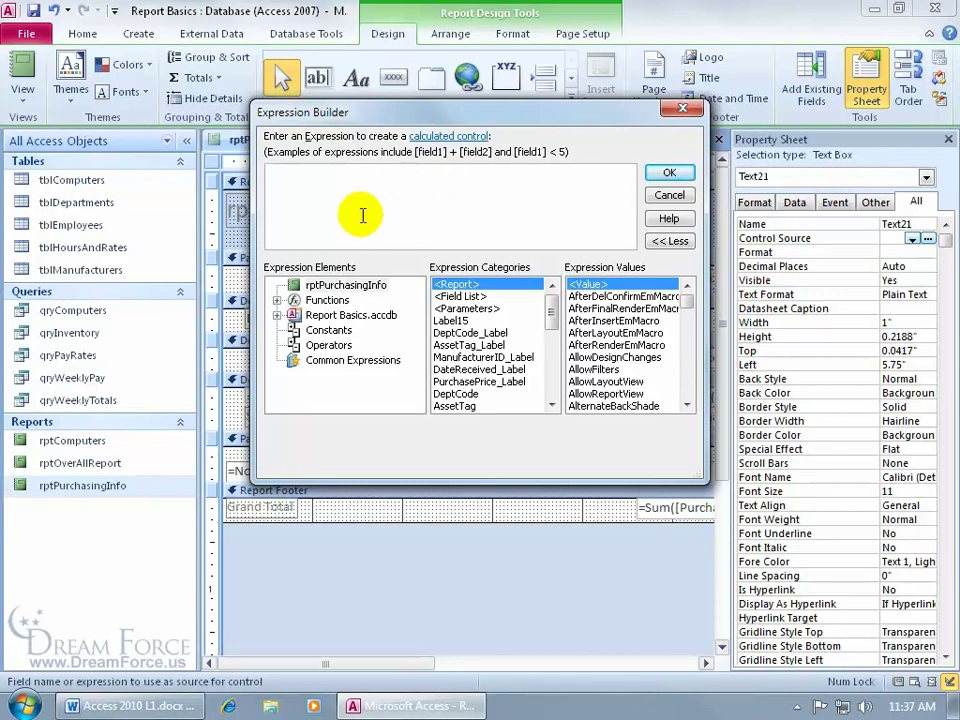
# Insert the PurchasePrice field from rptPurchasingInfo's controls into the expression
pyautogui.click(344, 290)
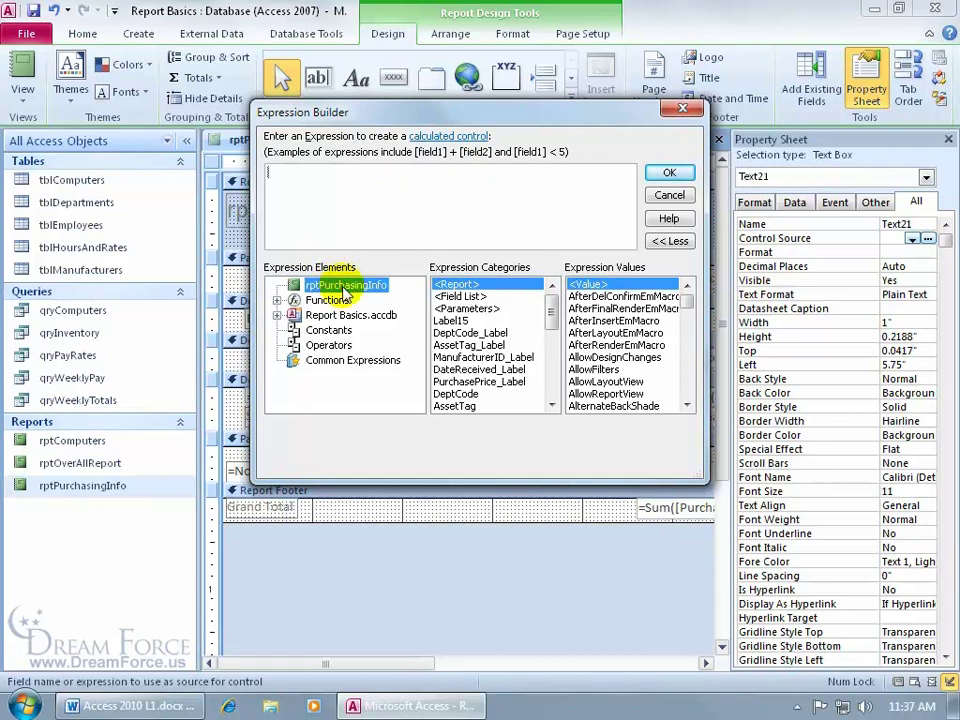
pyautogui.click(505, 383)
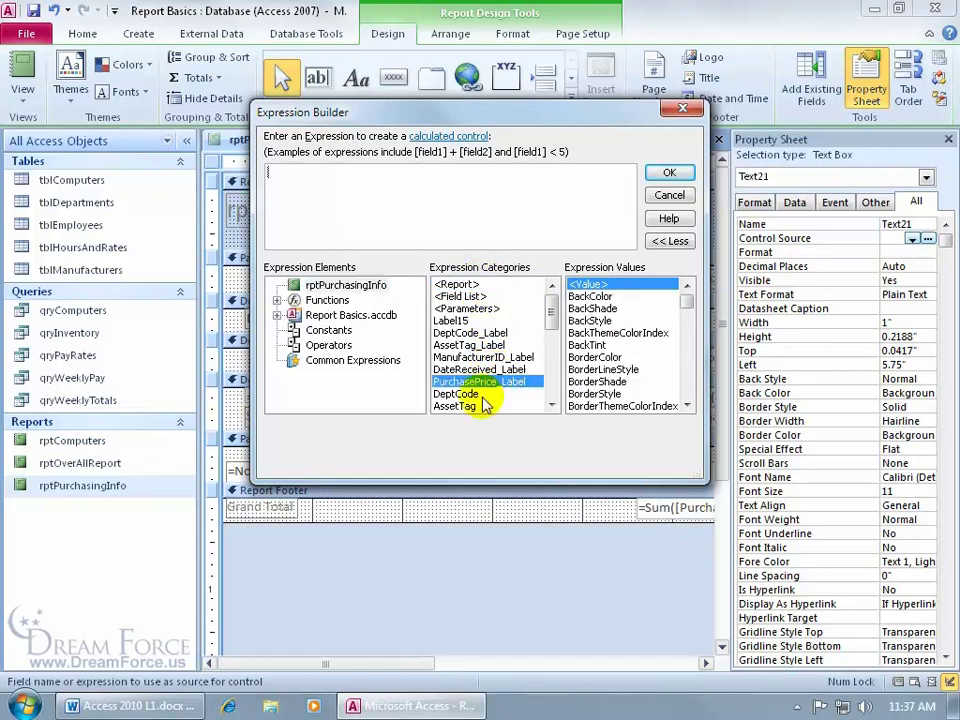
pyautogui.click(550, 403)
pyautogui.click(550, 403)
pyautogui.click(550, 403)
pyautogui.click(550, 403)
pyautogui.click(550, 403)
pyautogui.click(488, 383)
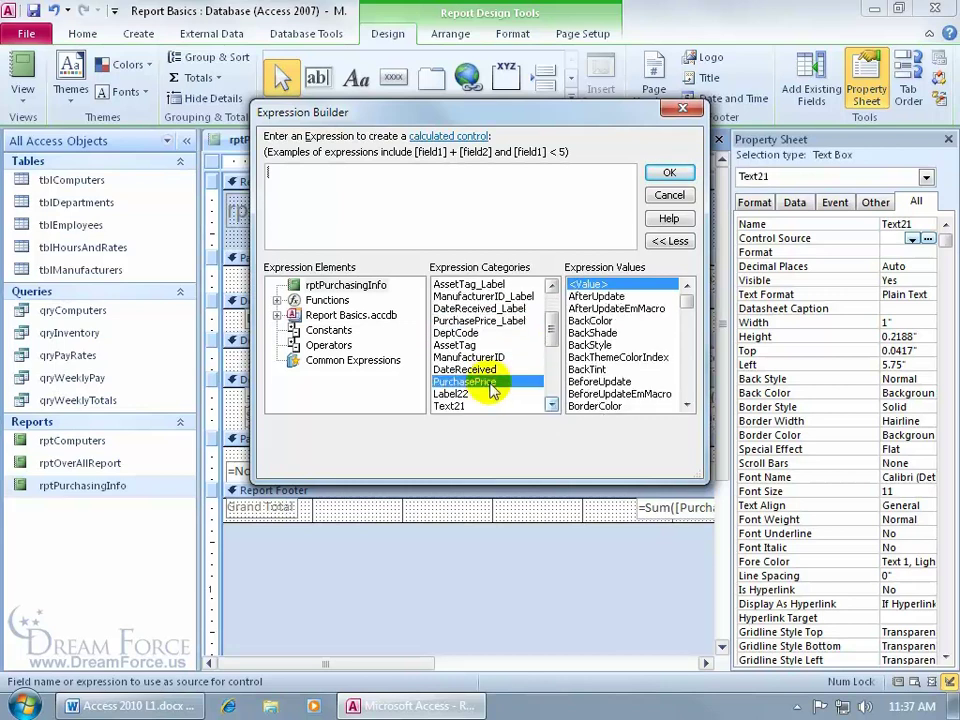
pyautogui.doubleClick(490, 383)
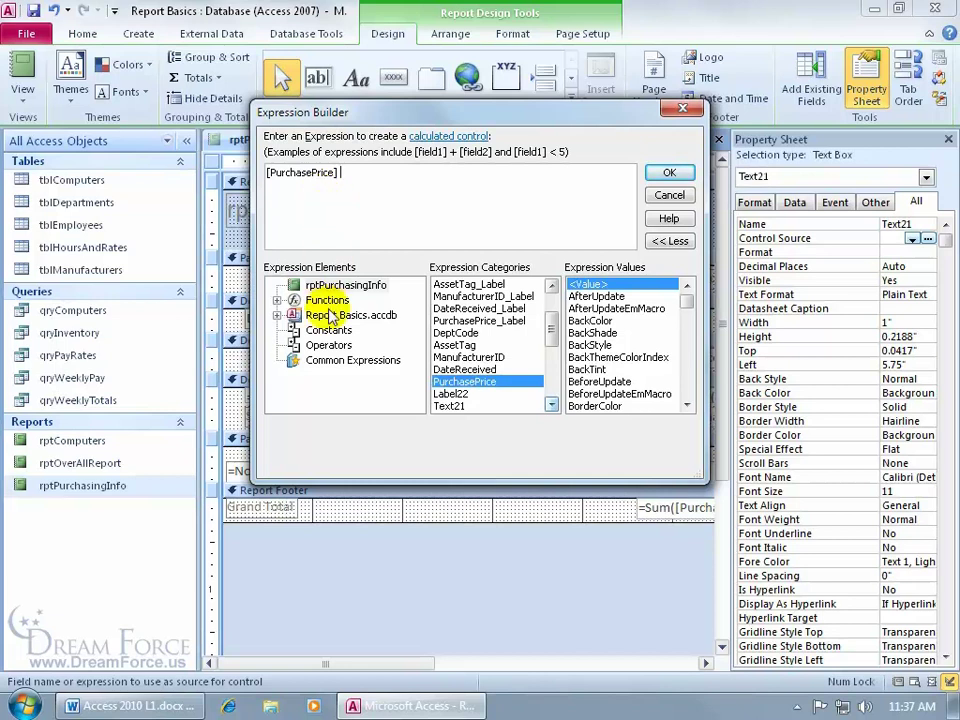
# Finish the expression as PurchasePrice divided by 3 and accept it
pyautogui.click(330, 346)
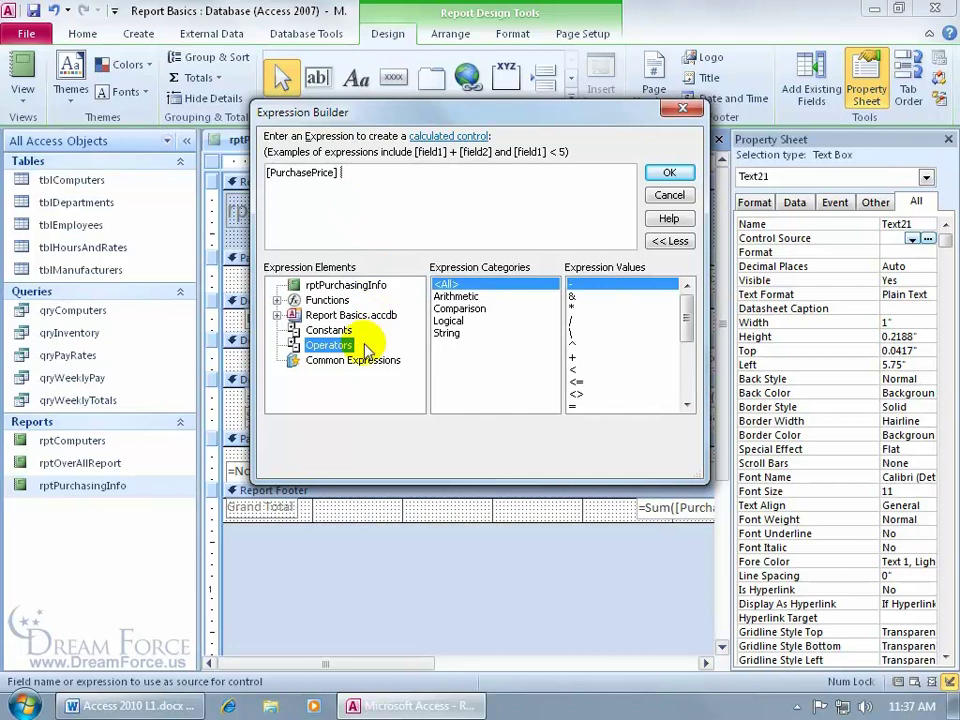
pyautogui.click(578, 320)
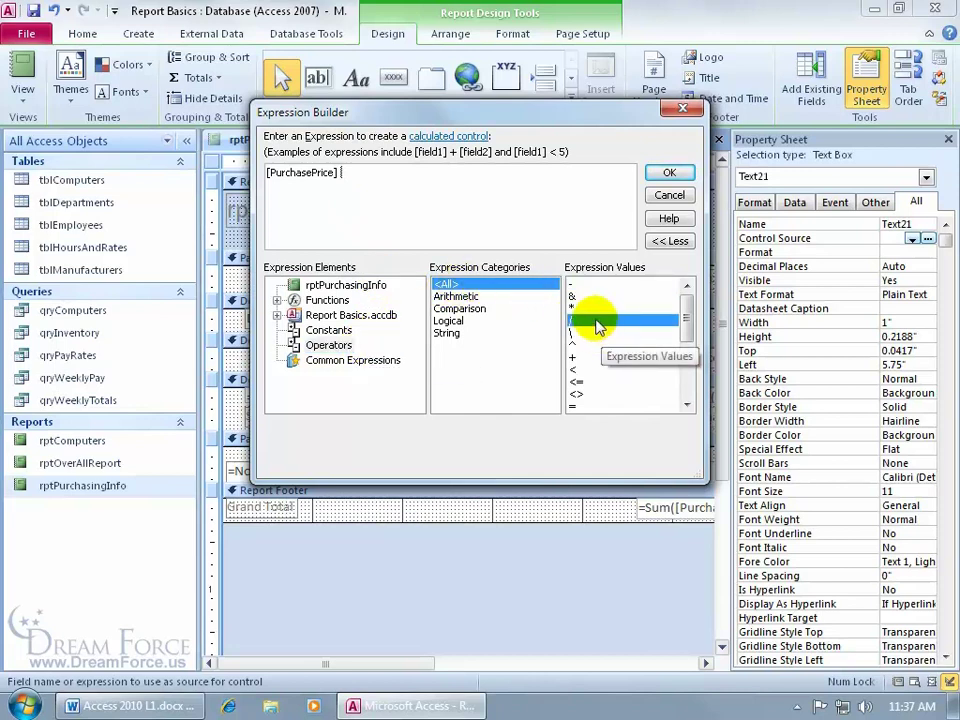
pyautogui.doubleClick(579, 321)
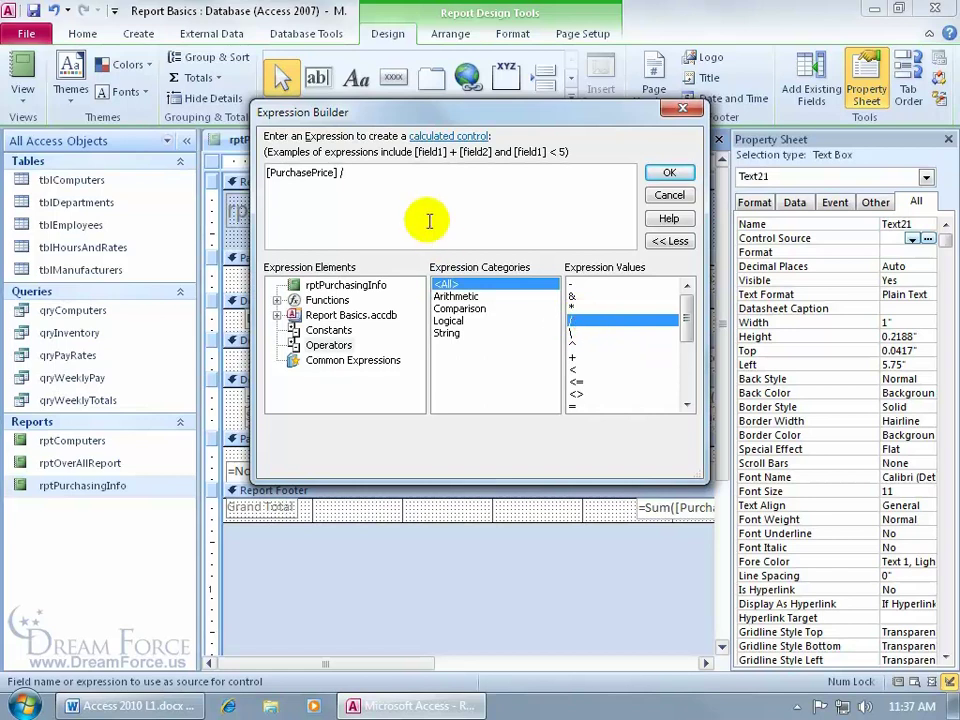
pyautogui.write('3')
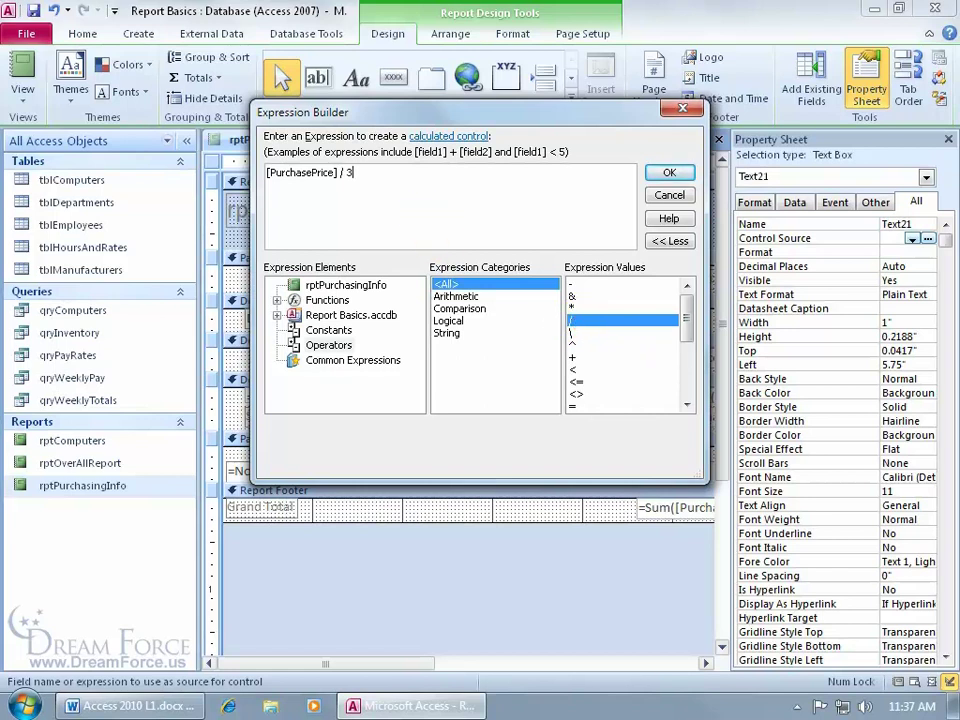
pyautogui.click(667, 176)
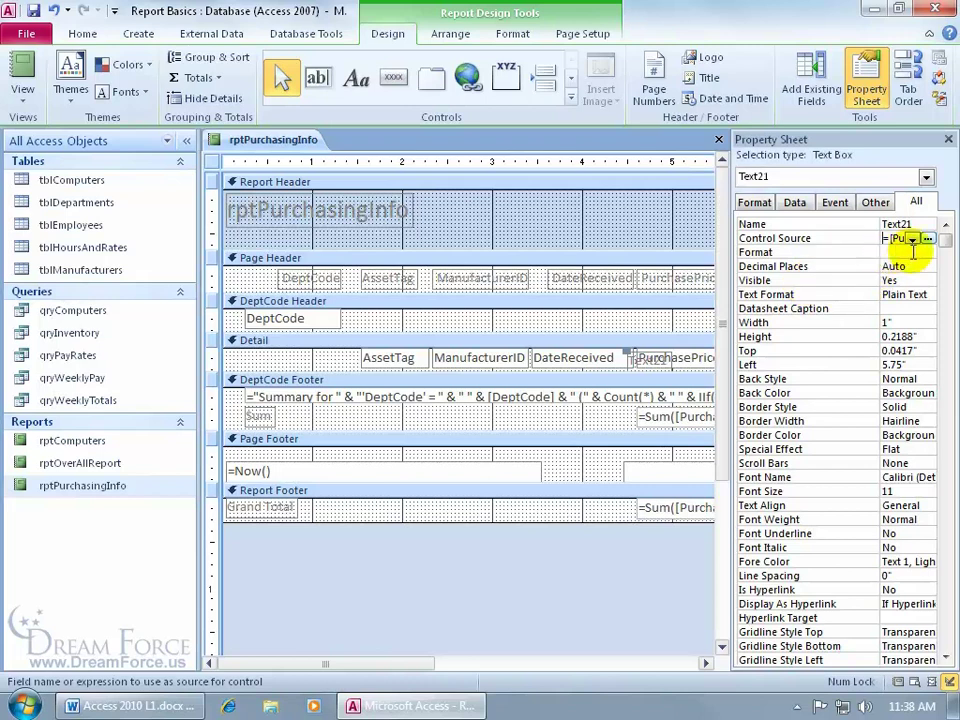
pyautogui.rightClick(888, 238)
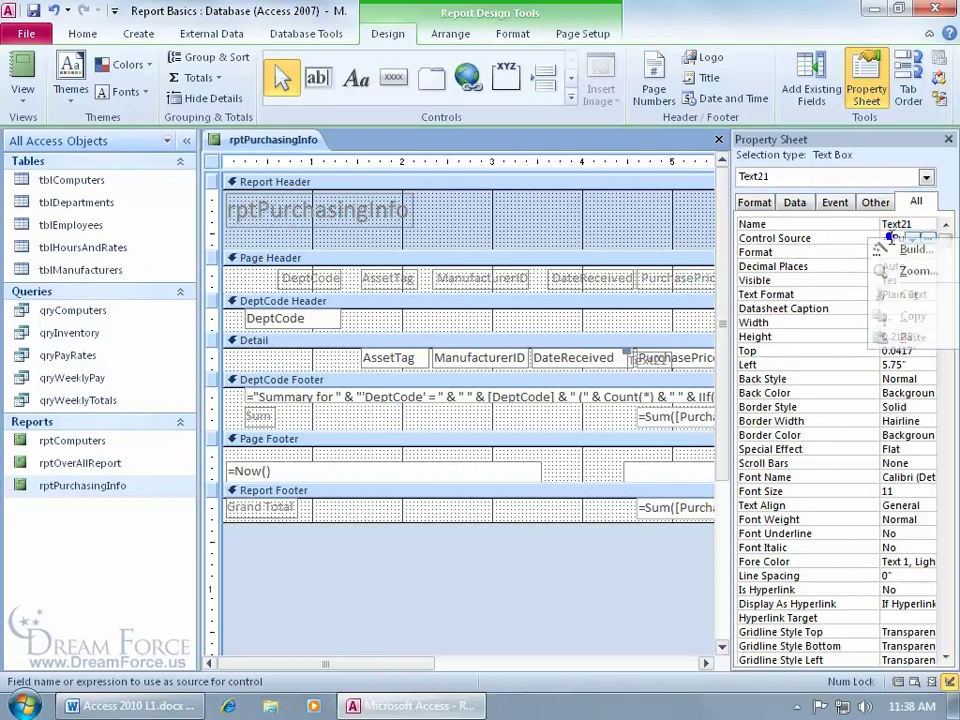
pyautogui.click(897, 271)
pyautogui.click(401, 194)
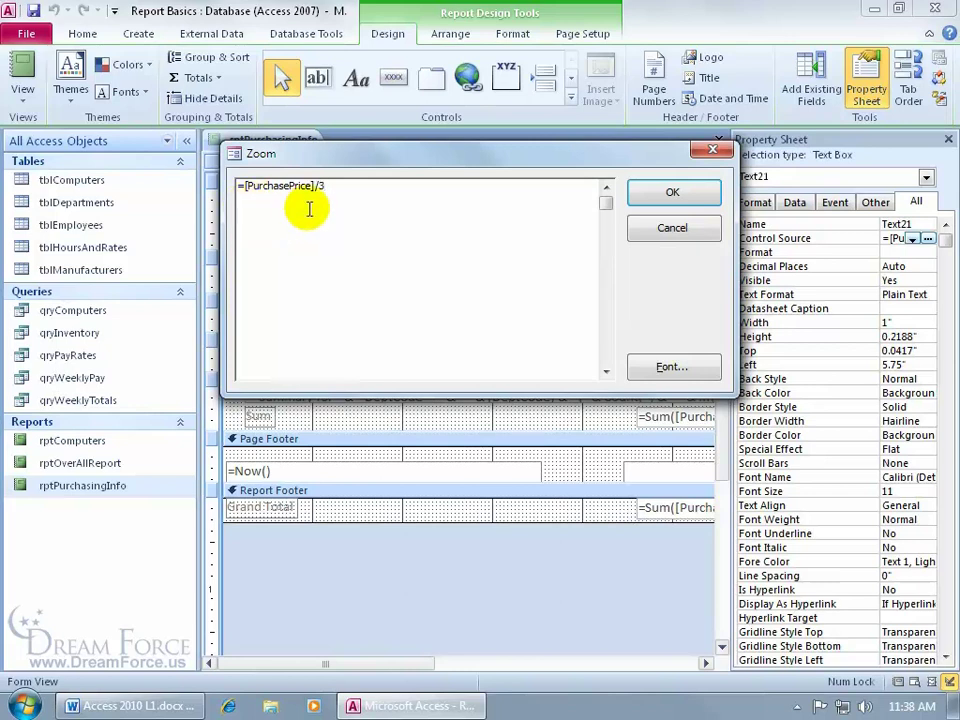
pyautogui.click(645, 195)
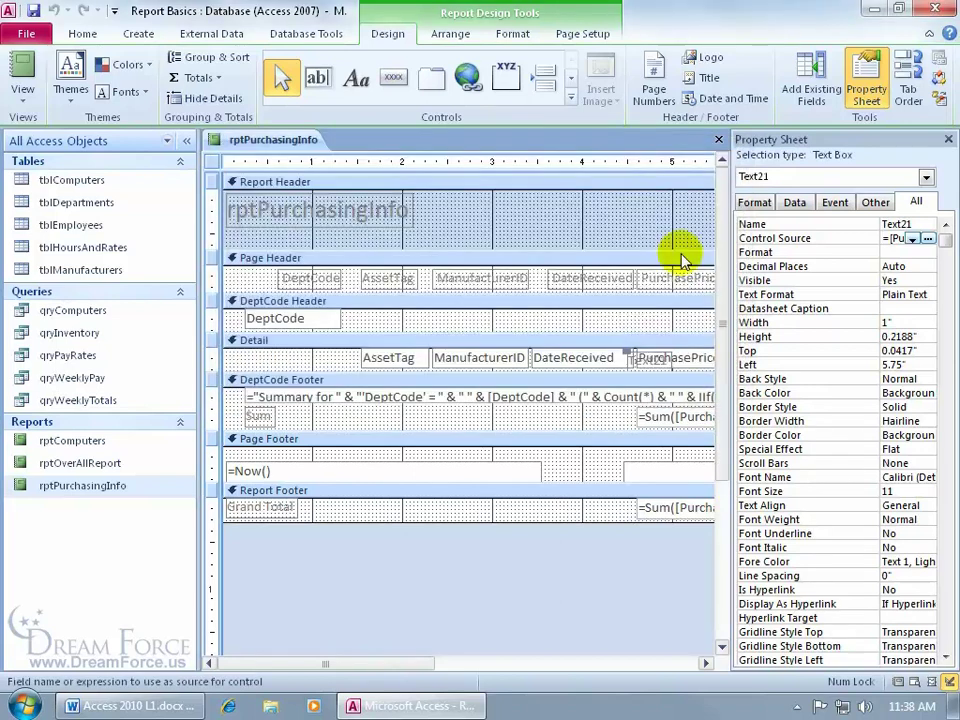
pyautogui.click(889, 251)
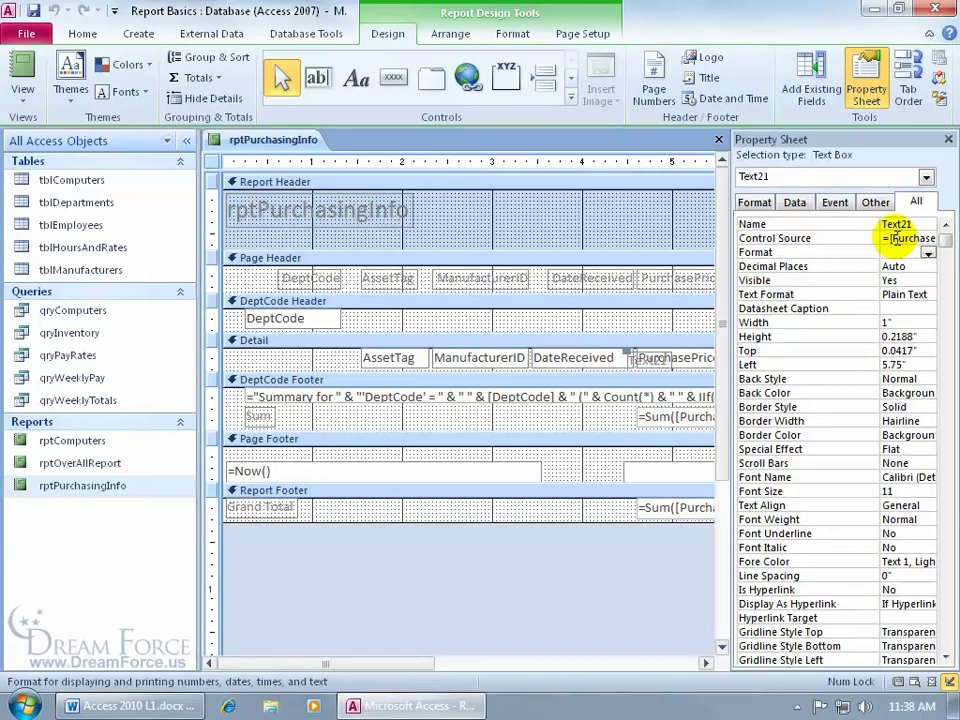
# Switch rptPurchasingInfo to Report View to see the PurchasePrice/3 column
pyautogui.click(22, 66)
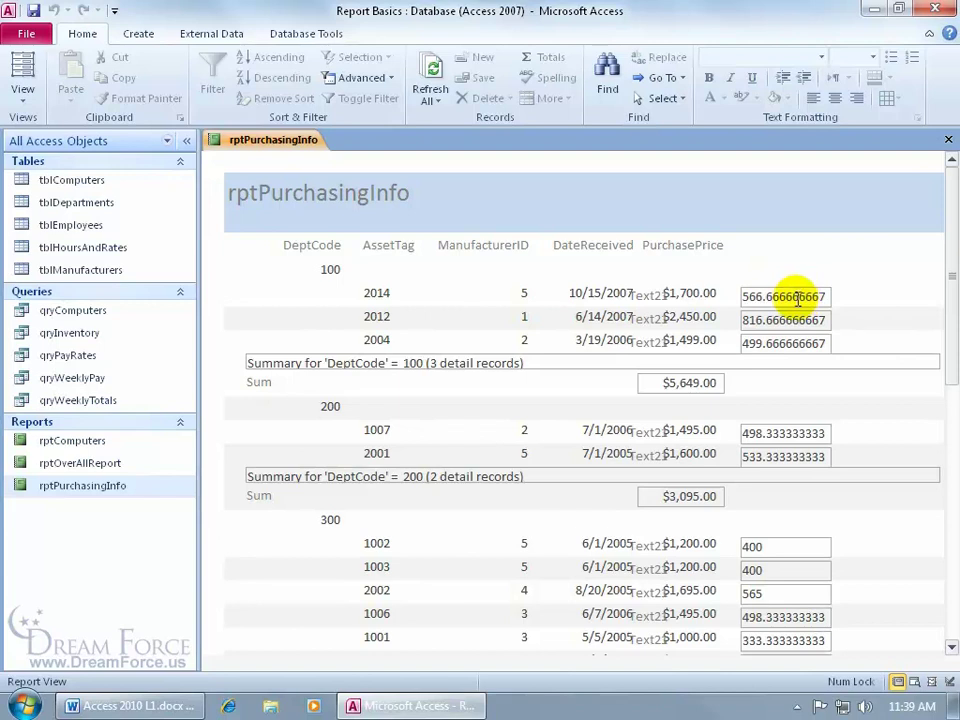
# Return to Design View, confirm Text21 still uses =[PurchasePrice]/3, and close the Property Sheet
pyautogui.rightClick(297, 145)
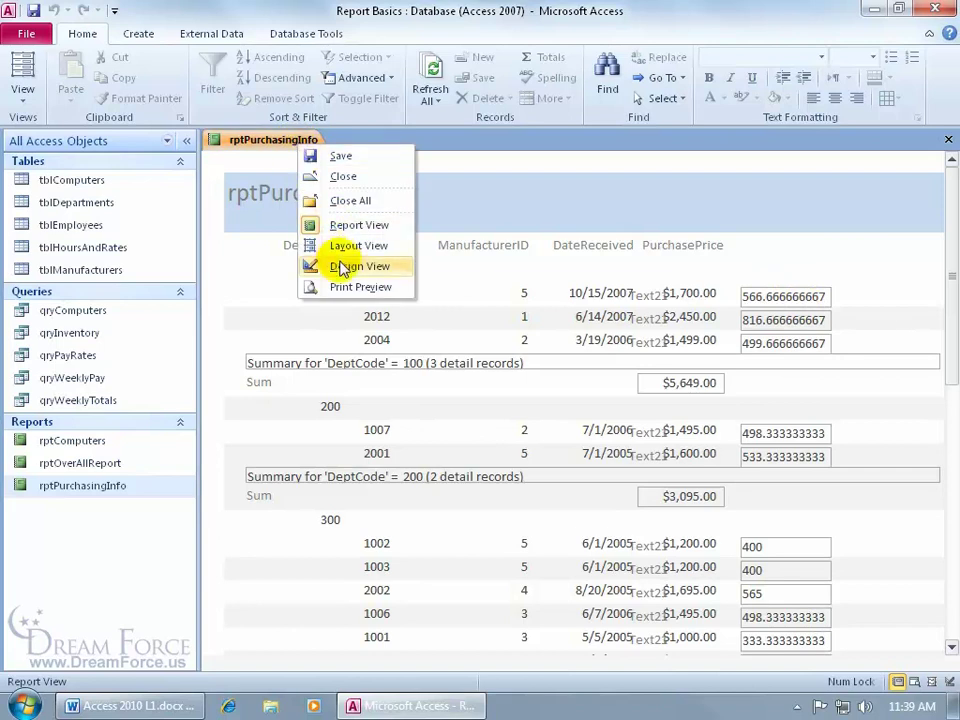
pyautogui.click(322, 266)
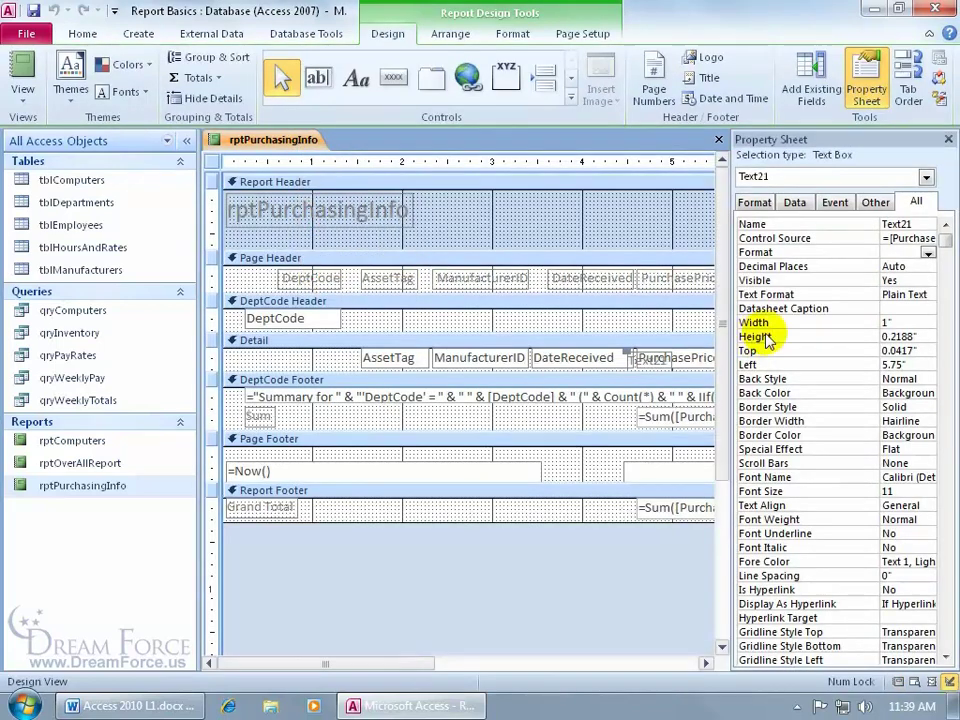
pyautogui.click(886, 238)
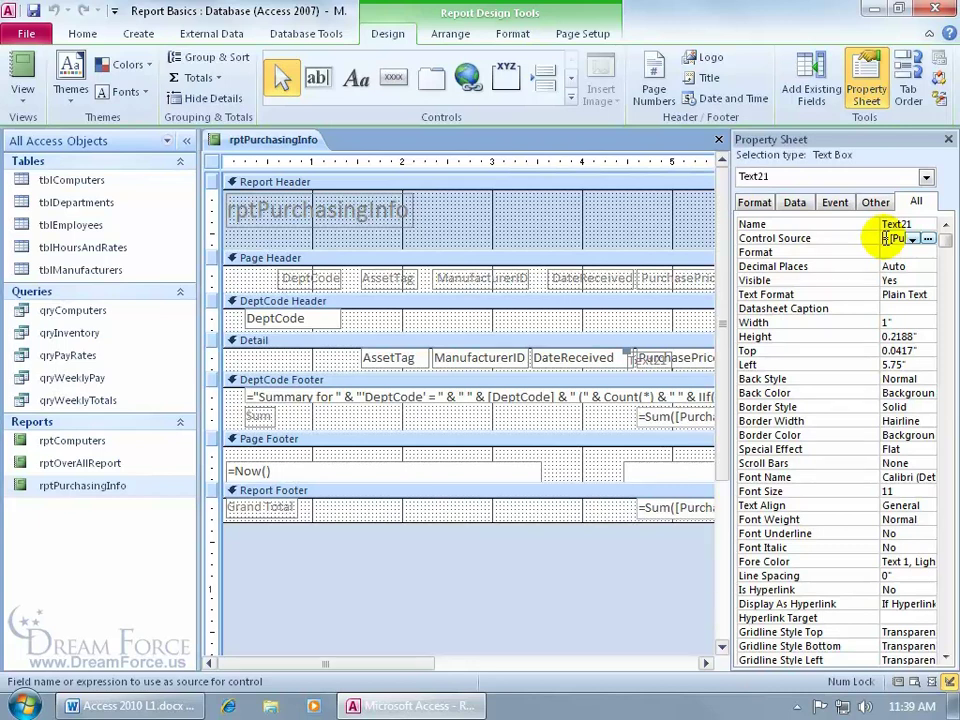
pyautogui.click(928, 238)
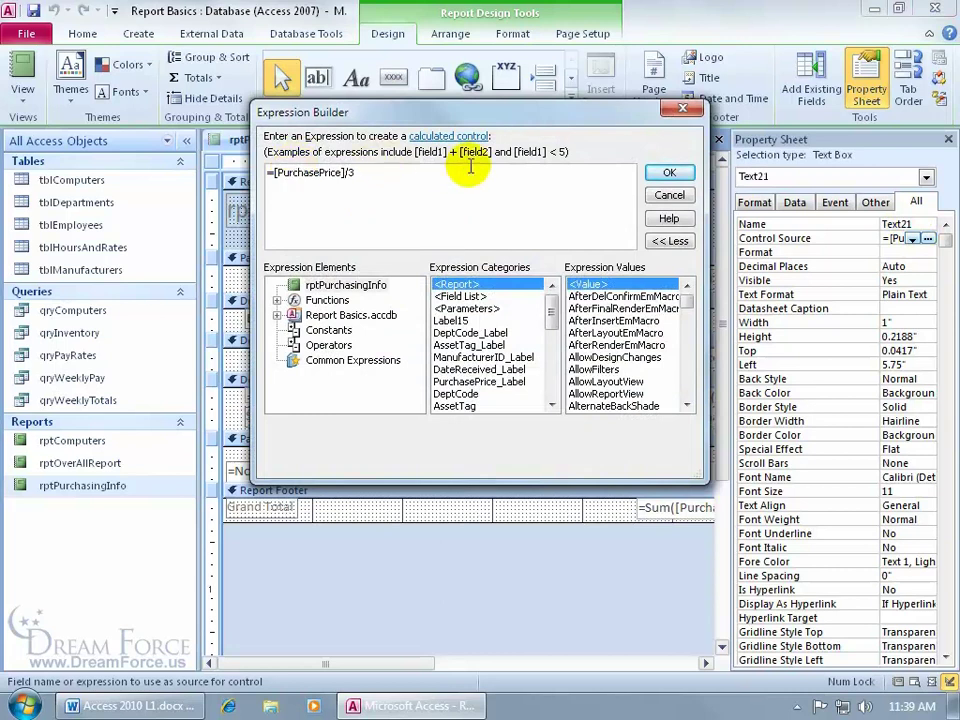
pyautogui.click(669, 195)
pyautogui.click(947, 140)
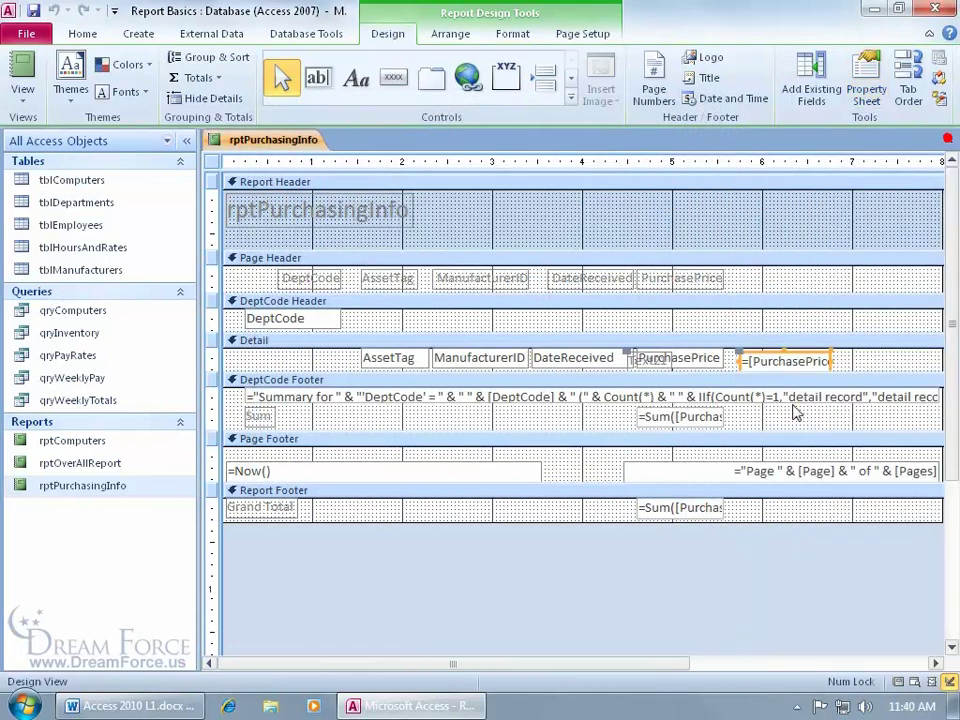
# Clear Text21's old expression and type =[PurchasePrice]/3 directly into the box
pyautogui.click(791, 361)
pyautogui.click(744, 360)
pyautogui.moveTo(744, 360); pyautogui.dragTo(840, 366)
pyautogui.click(754, 361)
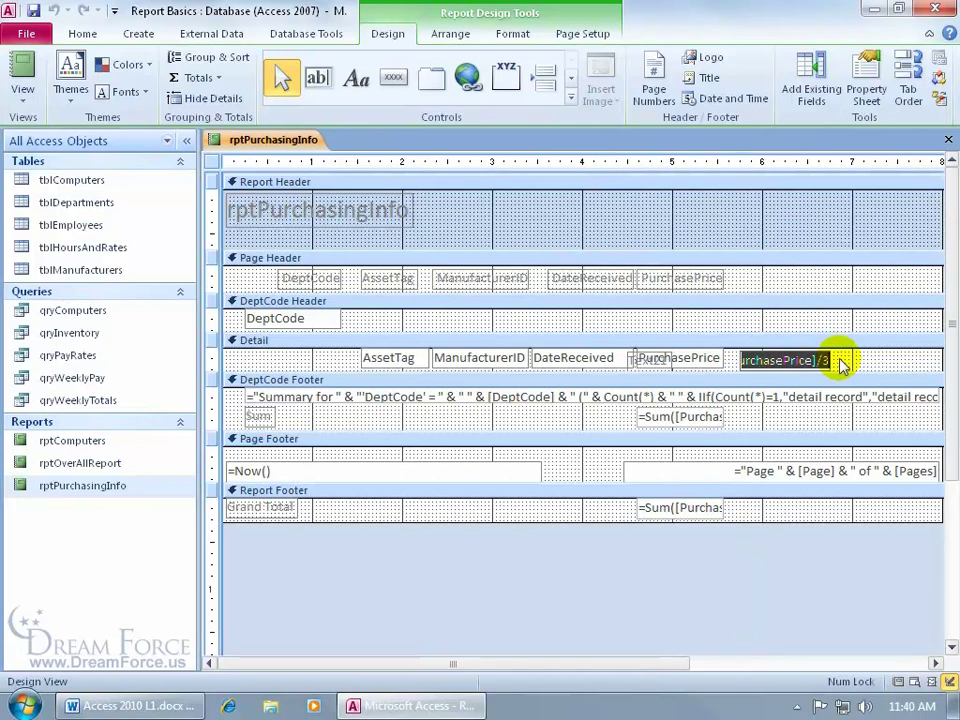
pyautogui.press('Delete')
pyautogui.press('Return')
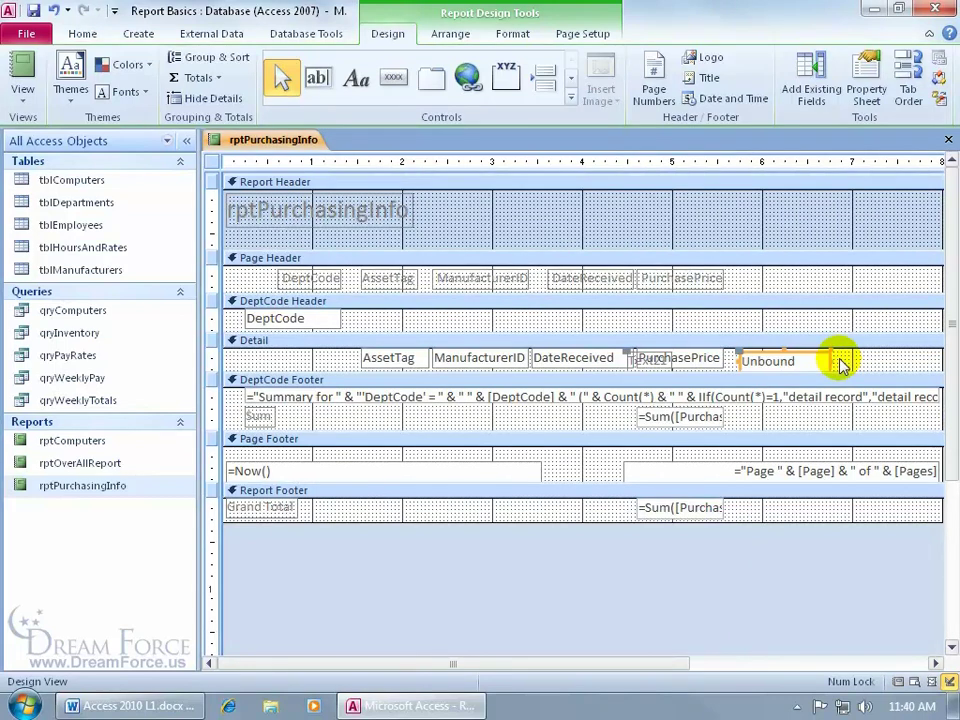
pyautogui.click(771, 361)
pyautogui.write('=')
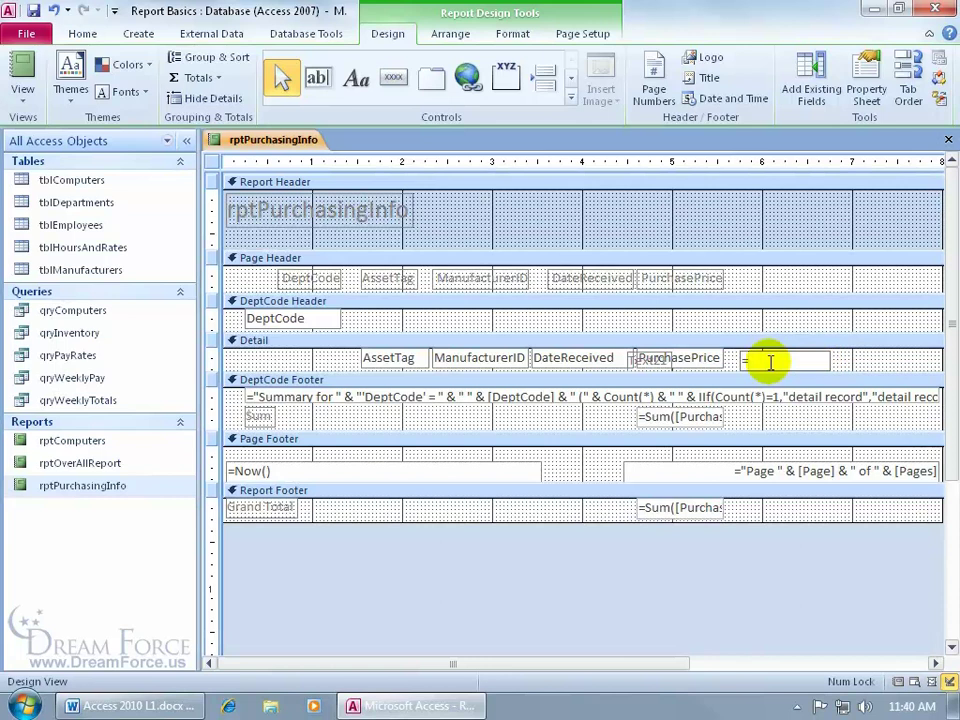
pyautogui.write('[')
pyautogui.write('PurchasePrice')
pyautogui.write(']')
pyautogui.write('/3')
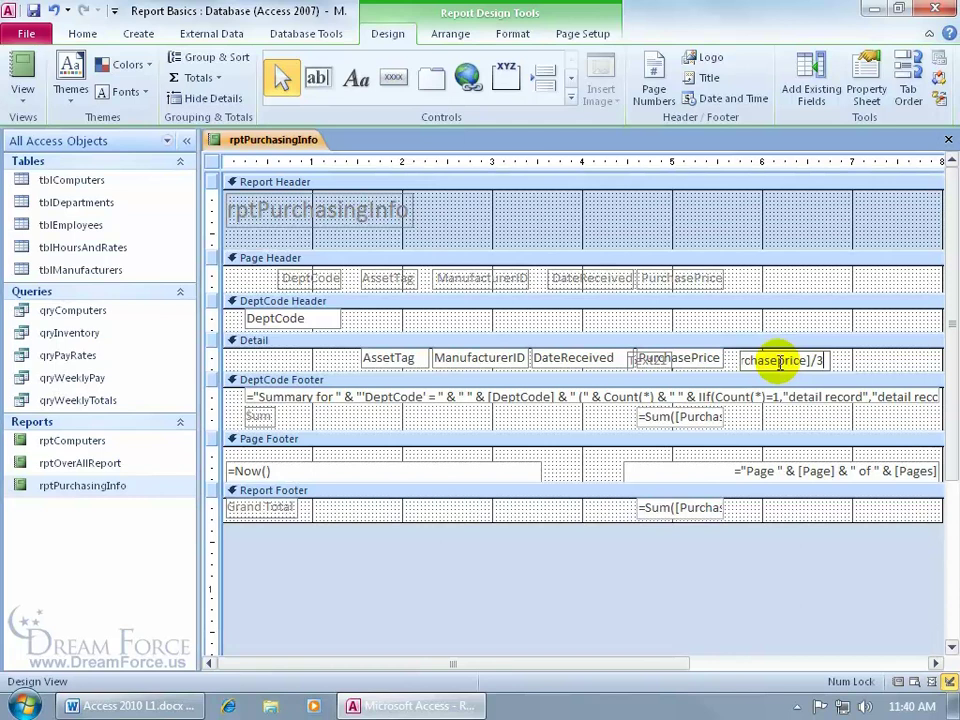
pyautogui.press('Return')
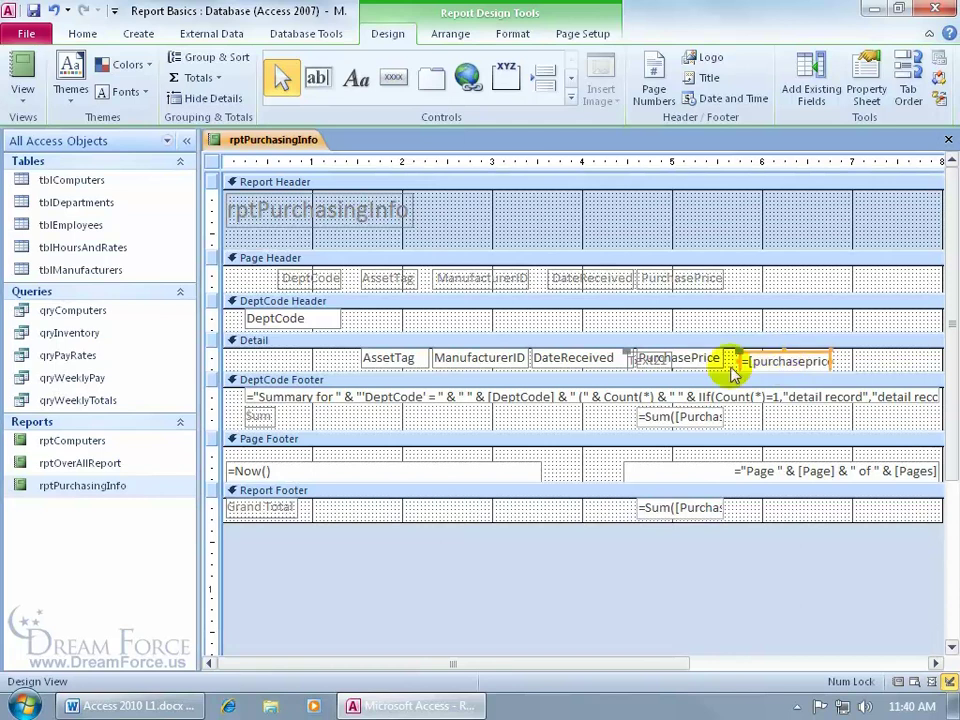
# Delete the stray label overlapping PurchasePrice, briefly paste it into the Page Header, then remove it
pyautogui.click(651, 353)
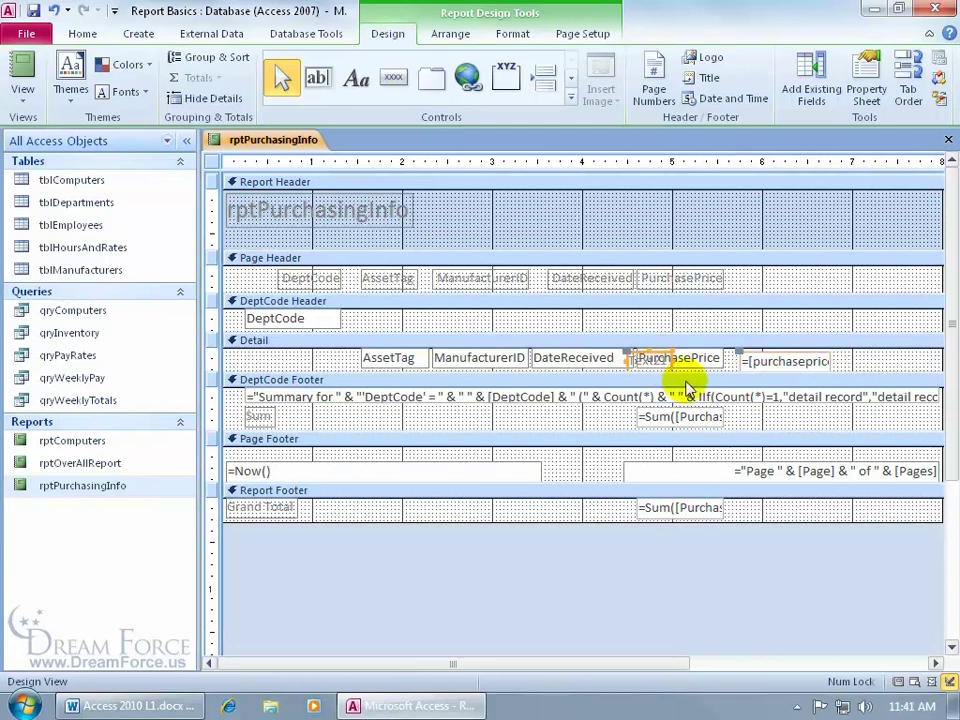
pyautogui.press('Delete')
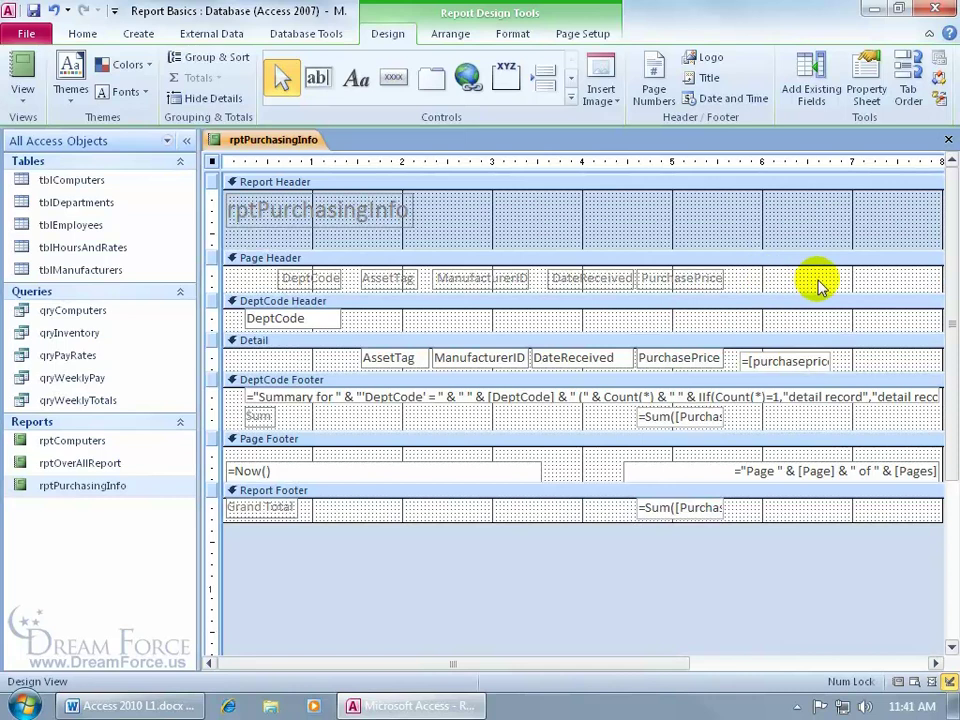
pyautogui.click(783, 265)
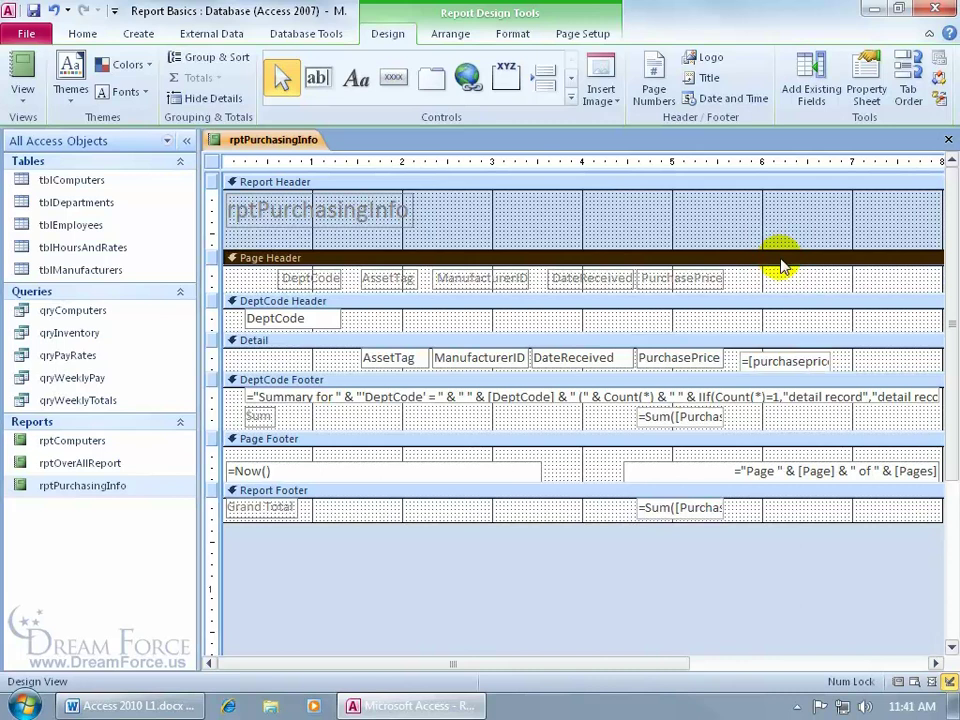
pyautogui.hotkey('ctrl', 'v')
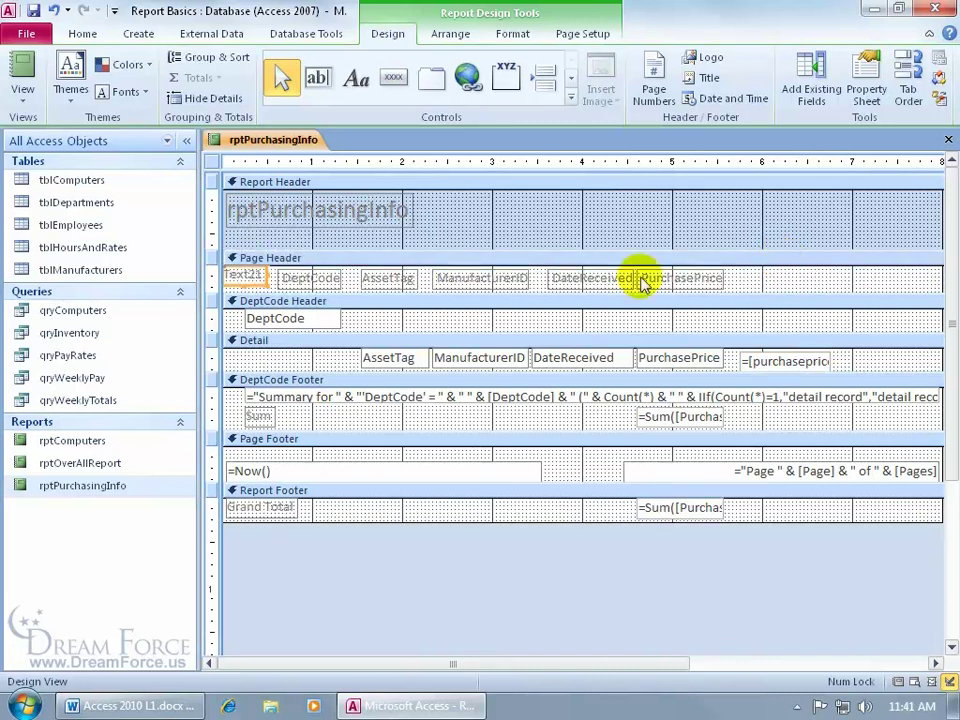
pyautogui.moveTo(254, 280); pyautogui.dragTo(797, 284)
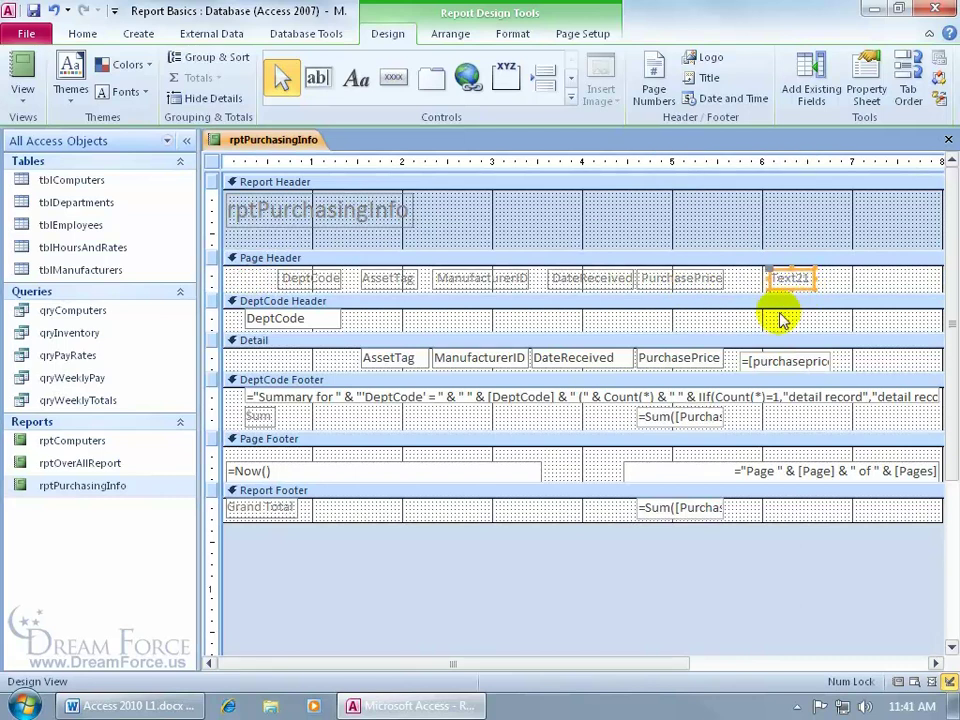
pyautogui.press('Delete')
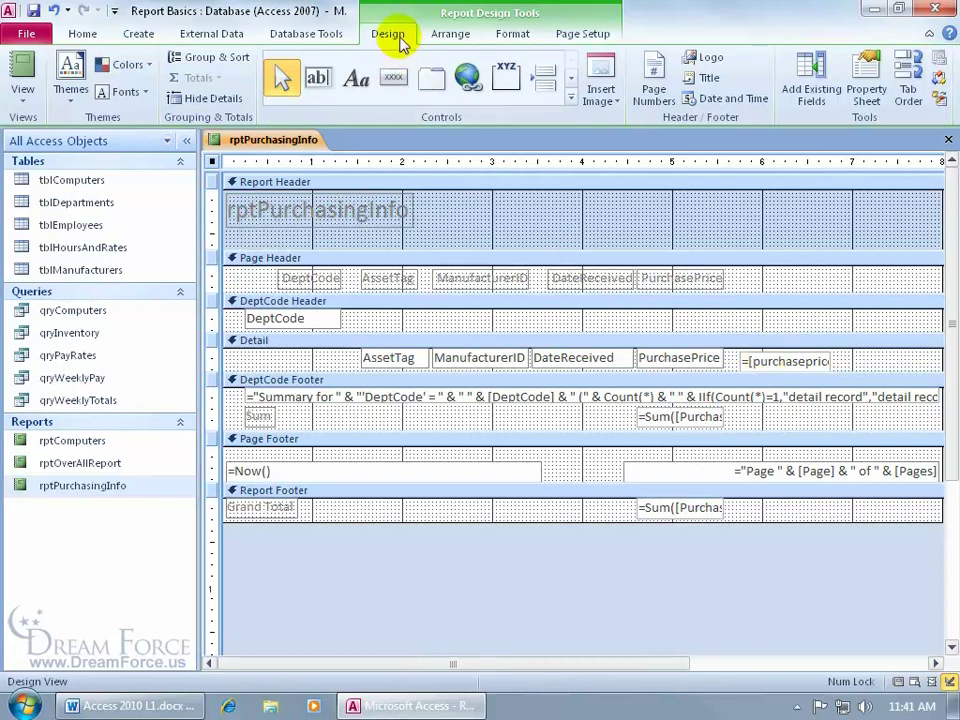
# Add an 'Amortized' Page Header label above the calculated column and preview in Report View
pyautogui.click(357, 88)
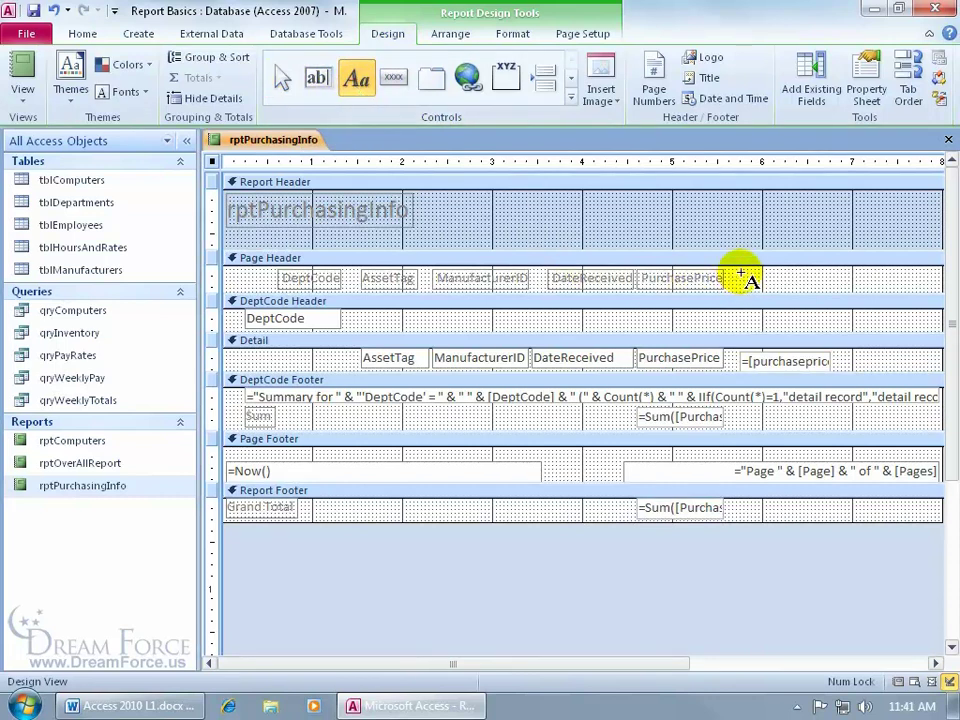
pyautogui.click(745, 278)
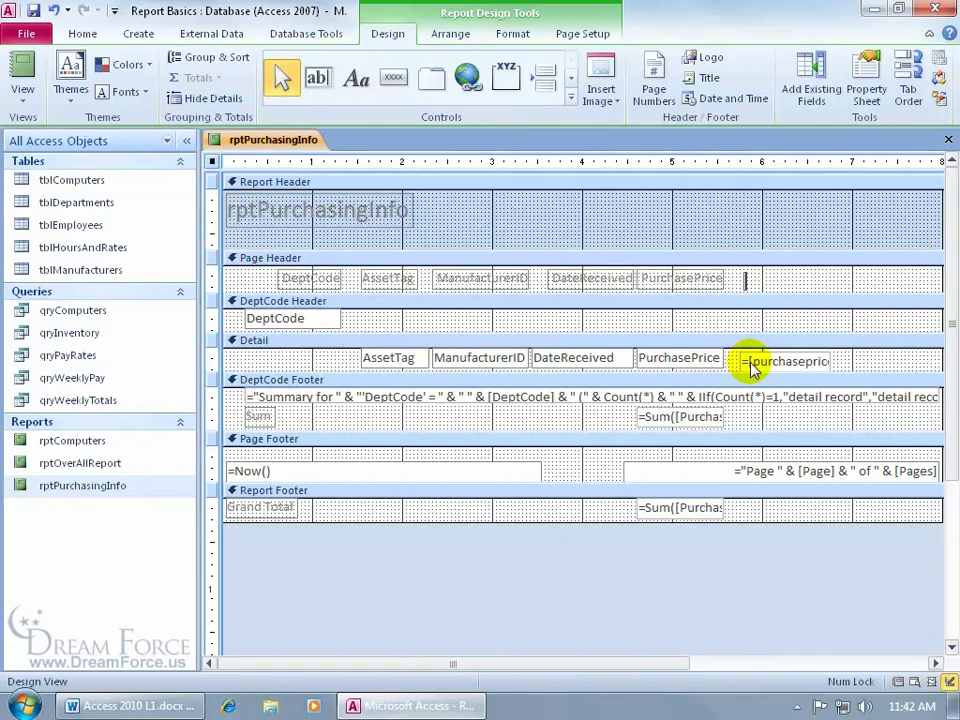
pyautogui.write('Amortized')
pyautogui.press('Return')
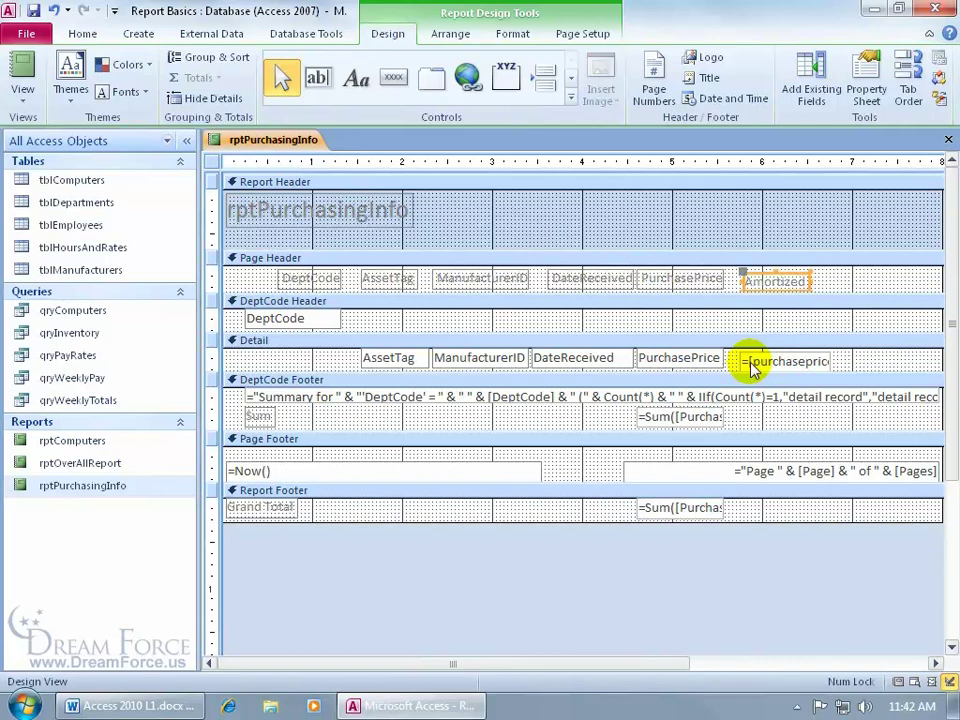
pyautogui.click(22, 70)
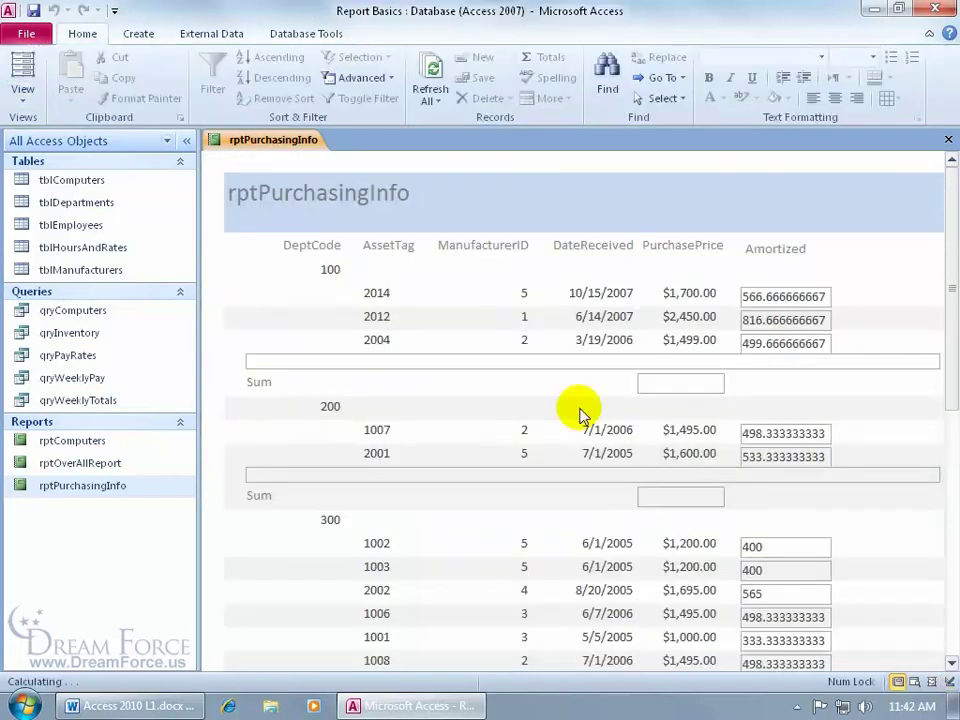